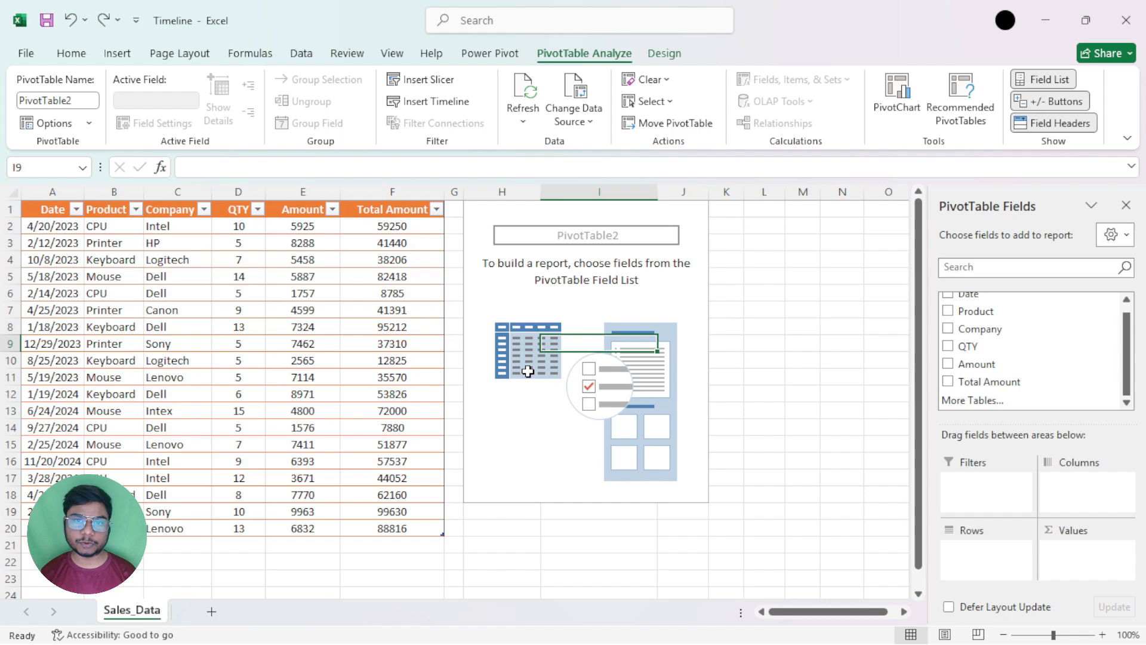
click(231, 307)
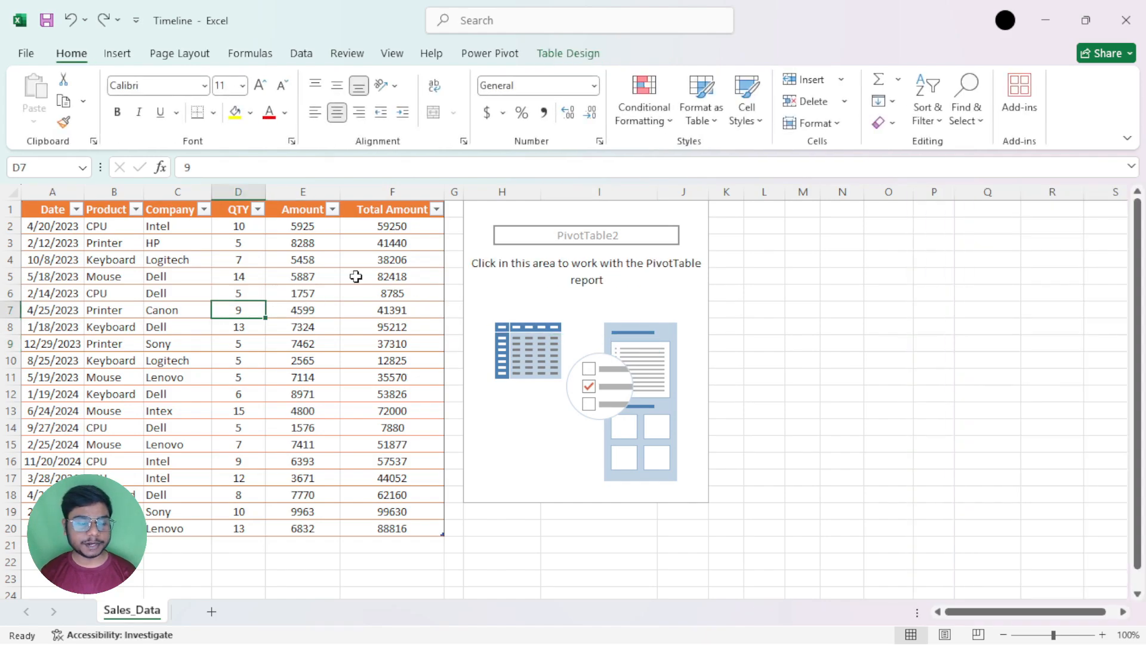
click(490, 213)
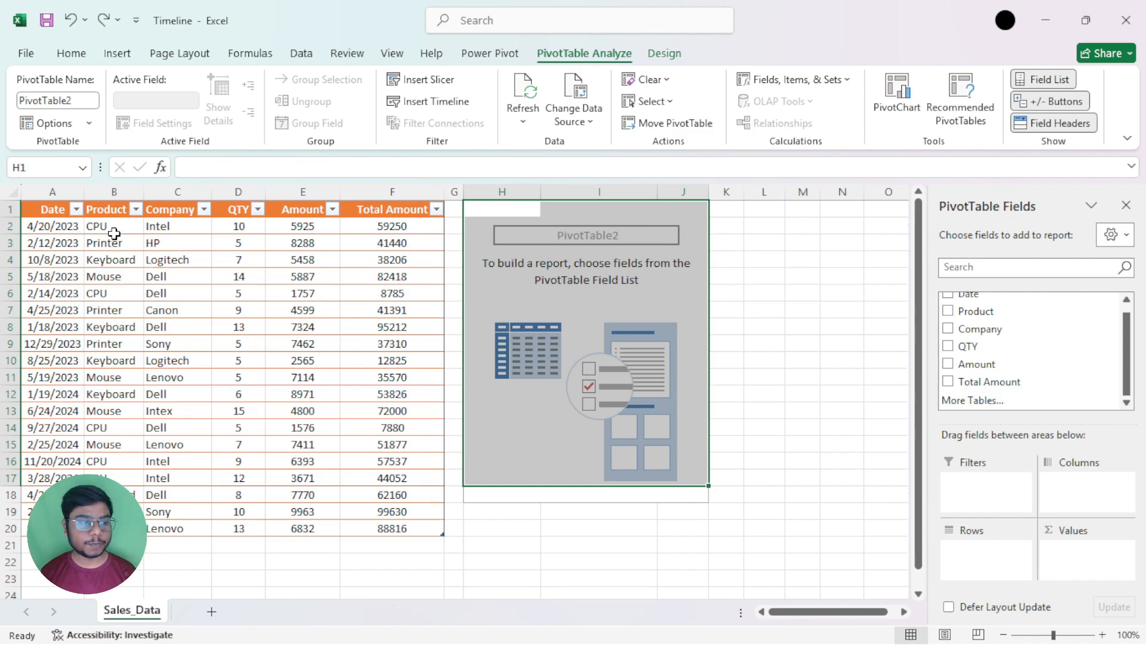
mouse_move(60, 209)
mouse_down()
mouse_move(18, 505)
mouse_move(295, 540)
mouse_up()
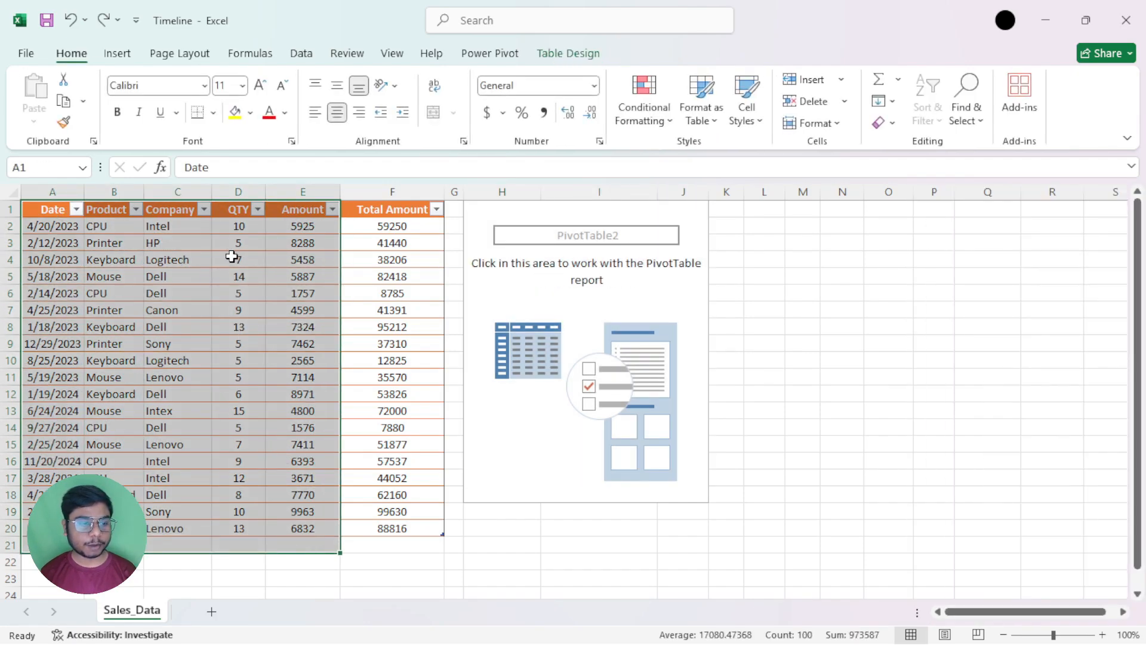
drag(239, 242, 241, 478)
drag(394, 245, 404, 410)
Add the Date field to the rows of the empty PivotTable
click(542, 344)
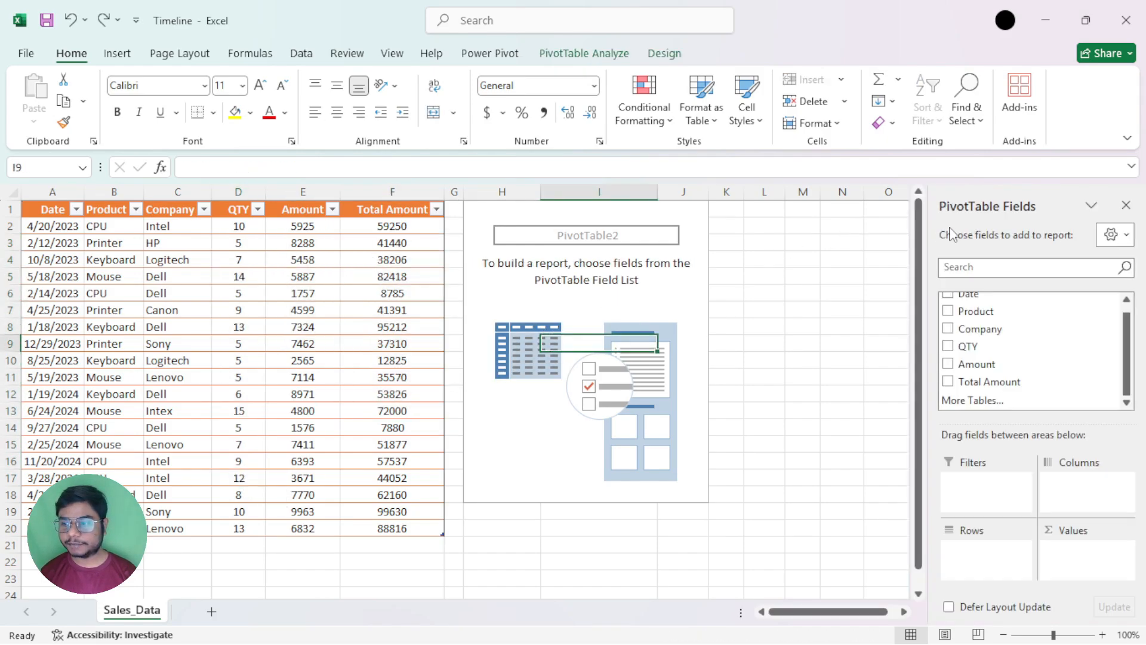
scroll(1015, 346, up, 1)
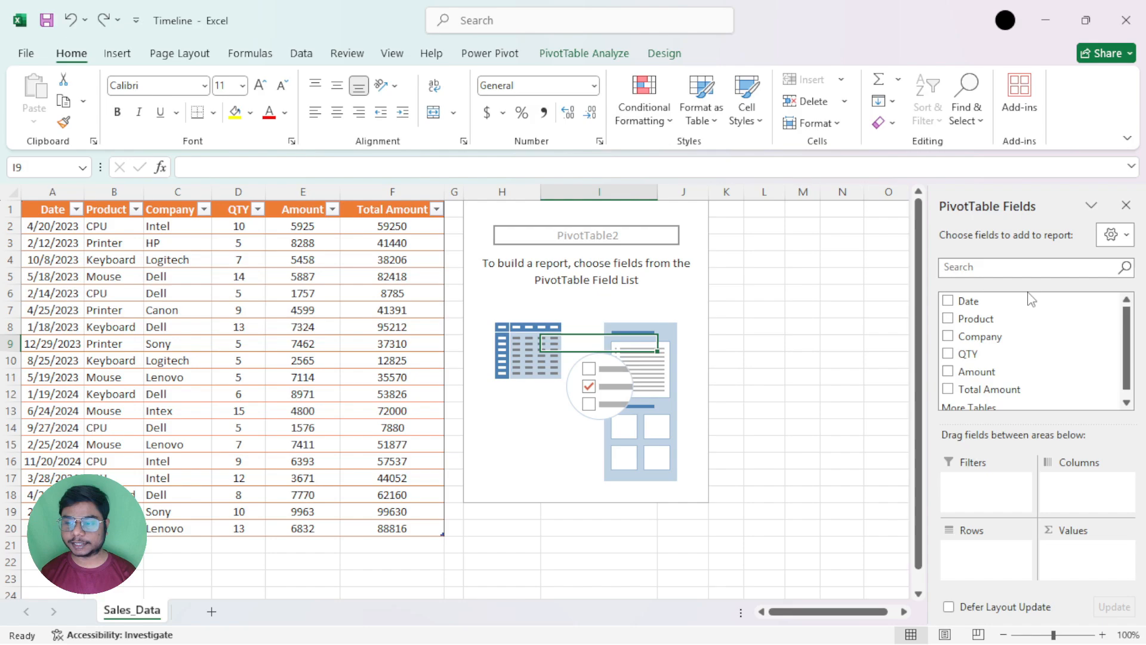
drag(965, 300, 1005, 570)
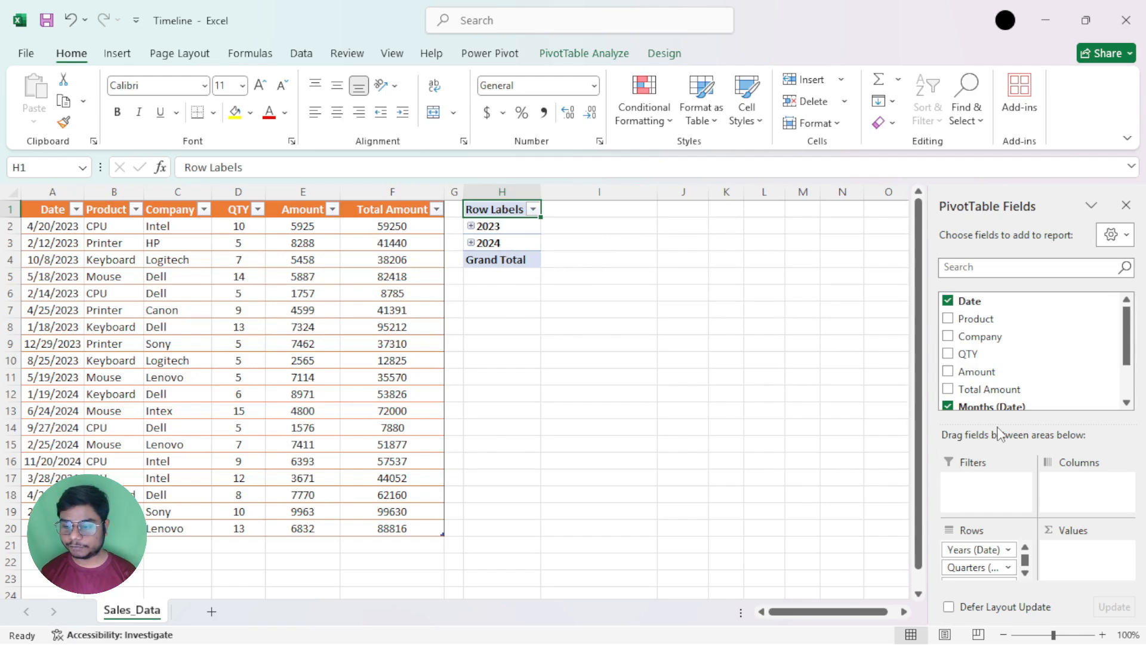
drag(996, 421, 1001, 359)
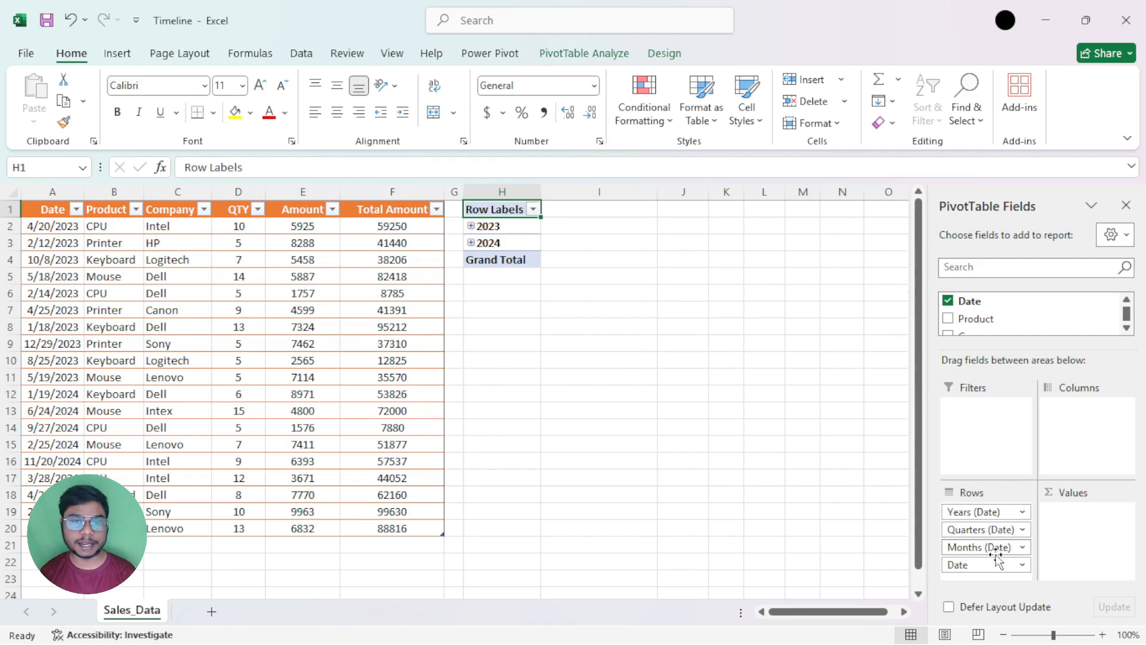
Ungroup the Years (Date) row field so the PivotTable lists individual dates
click(603, 55)
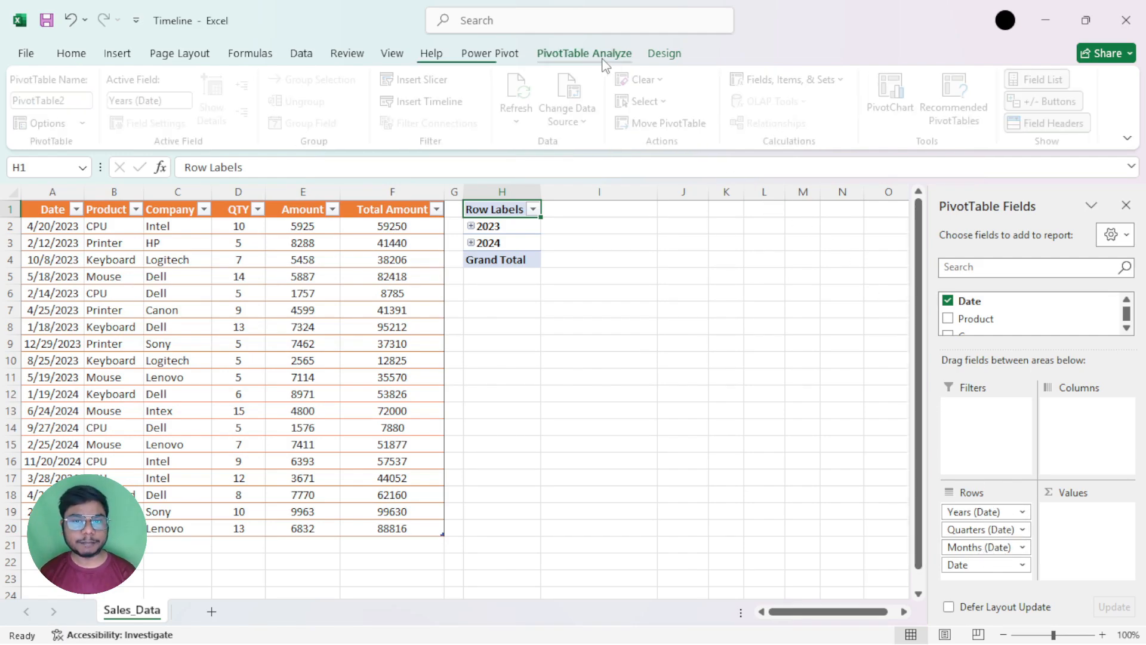
click(515, 224)
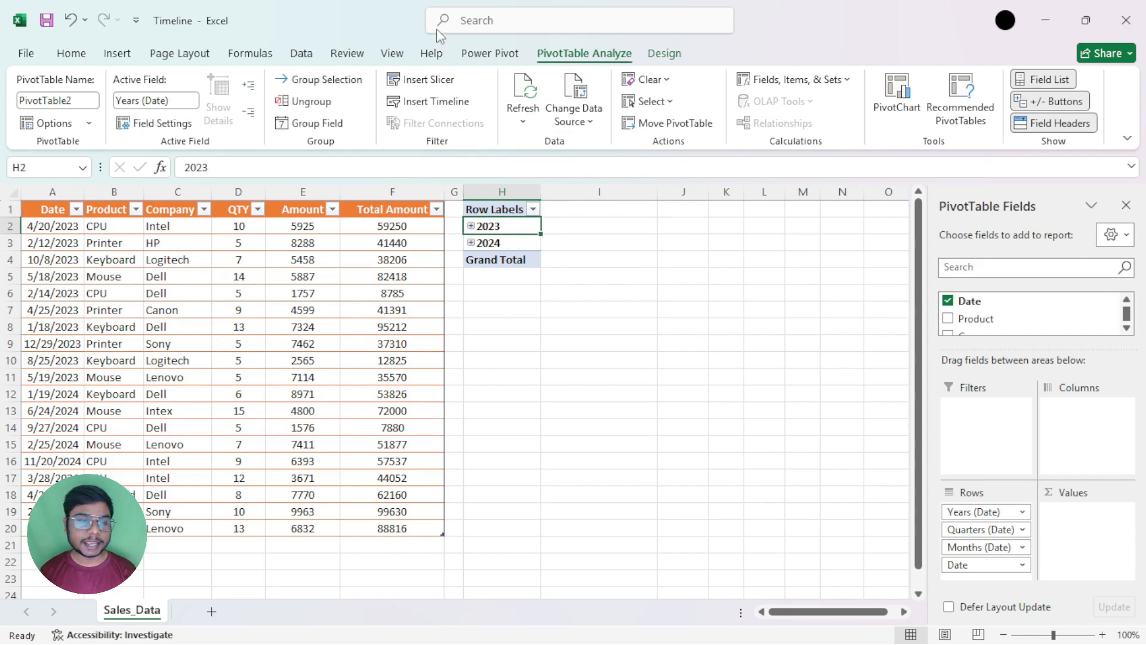
click(310, 105)
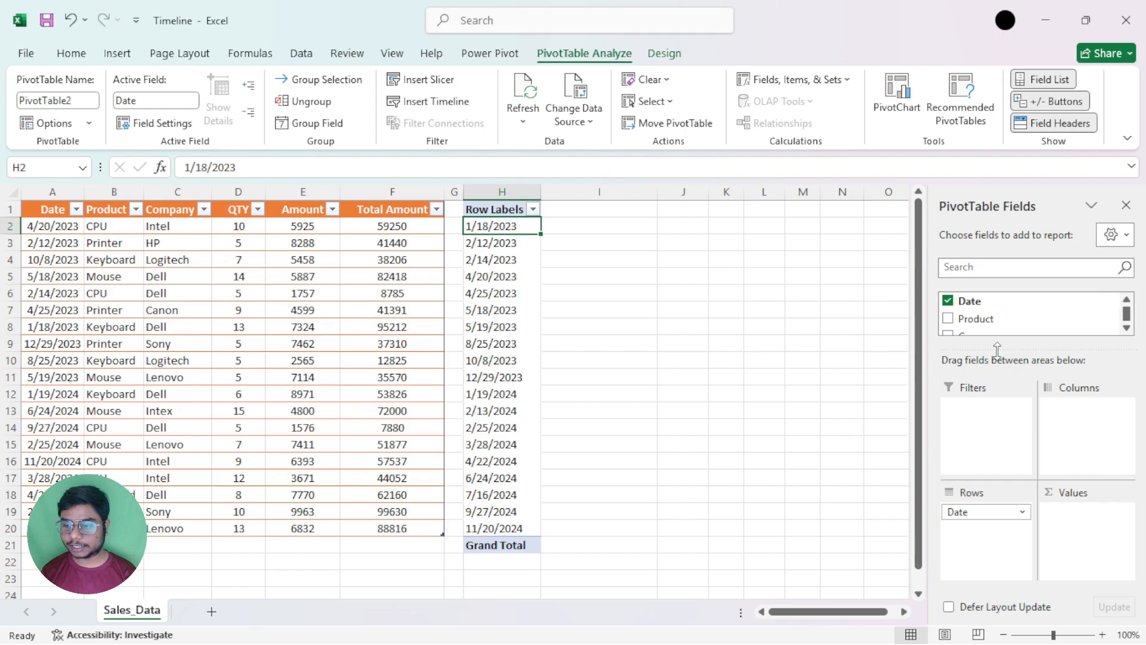
Add the Total Amount field to the PivotTable's values
drag(997, 350, 997, 404)
scroll(991, 370, down, 1)
drag(991, 361, 1071, 544)
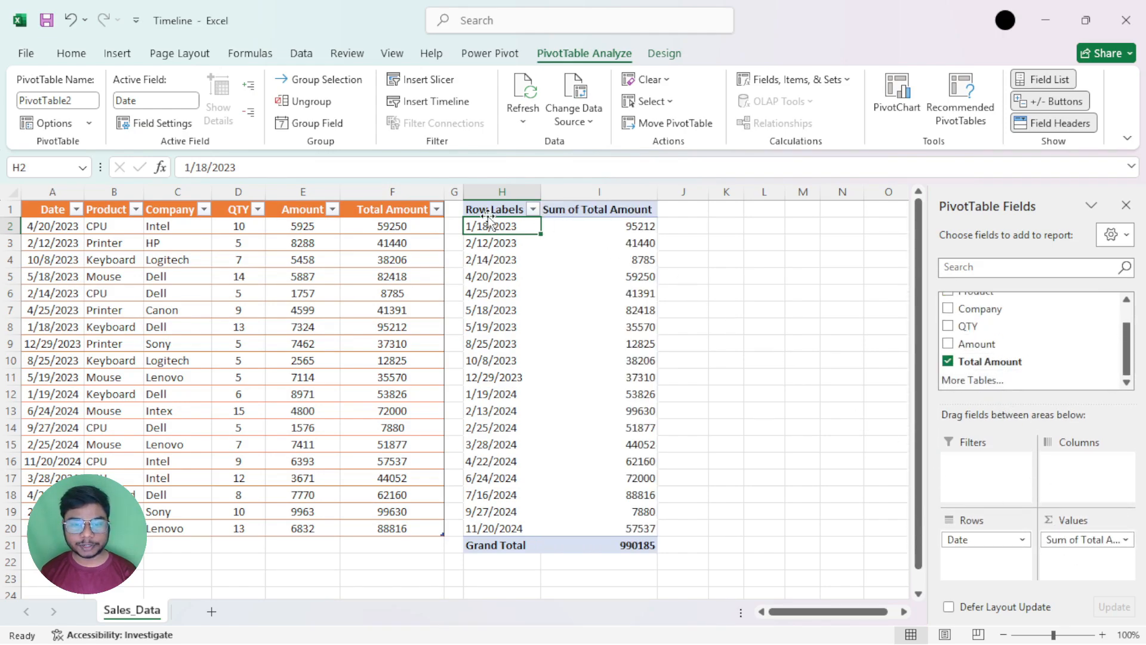
Insert a timeline for the PivotTable's Date field and place it on the empty cells to the right of the PivotTable
click(598, 230)
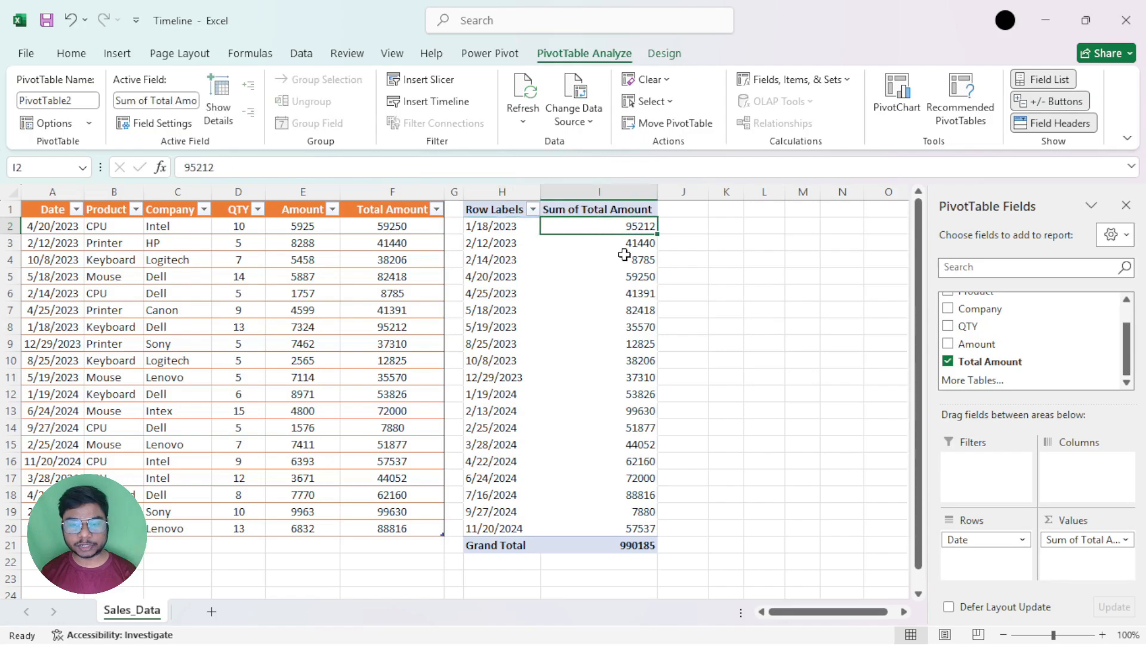
drag(622, 226, 628, 529)
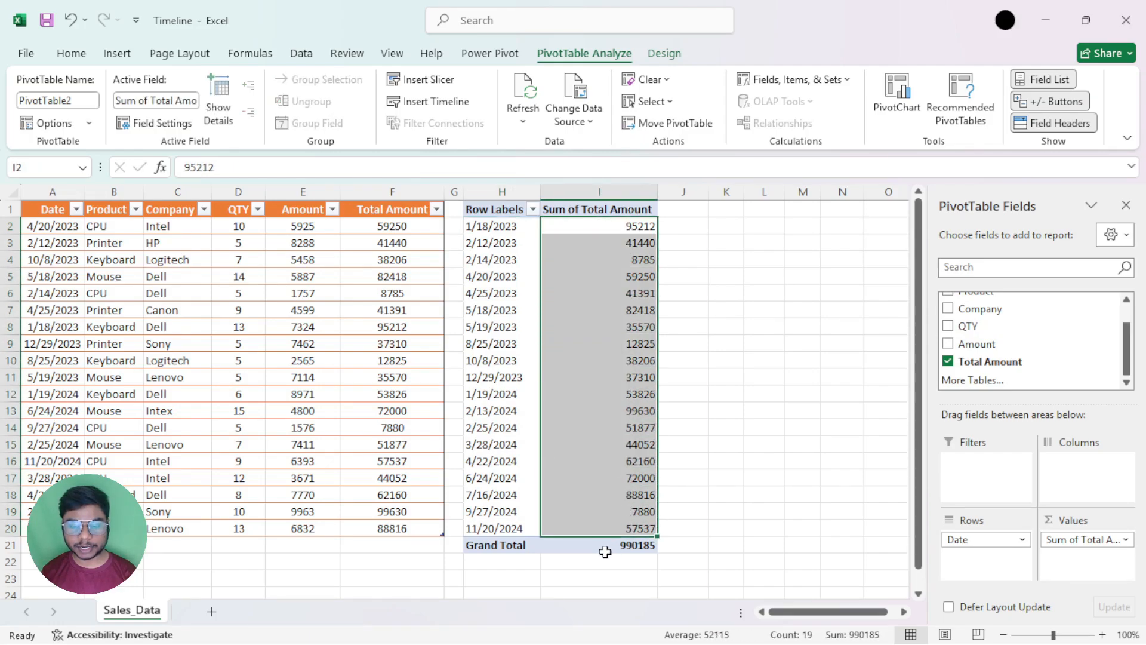
click(598, 293)
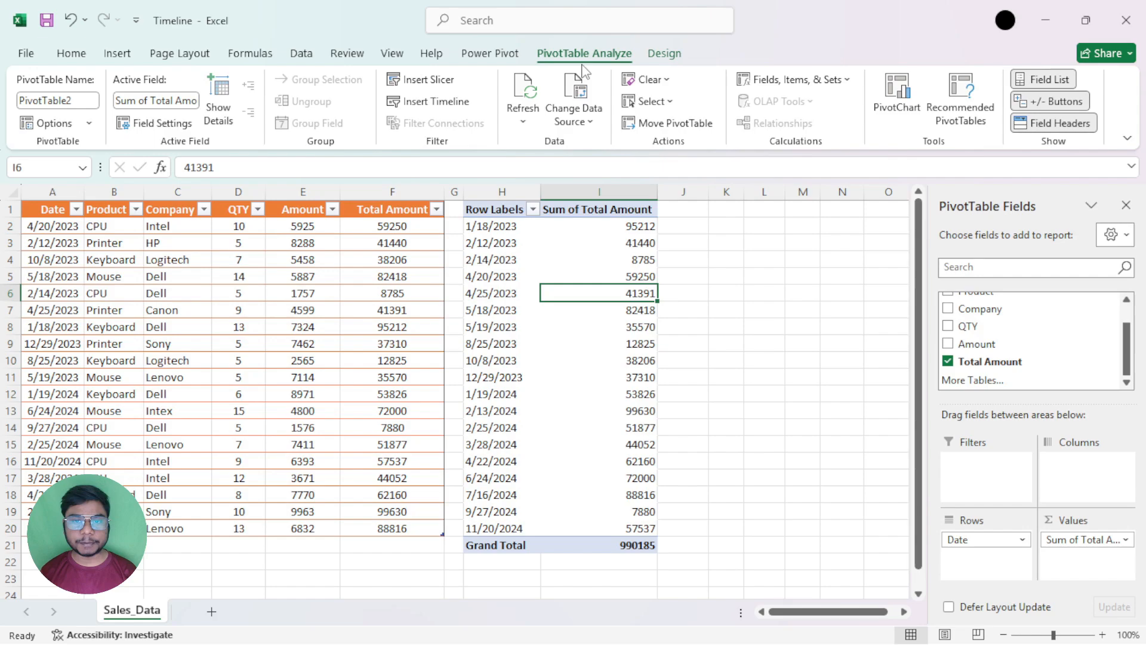
click(438, 106)
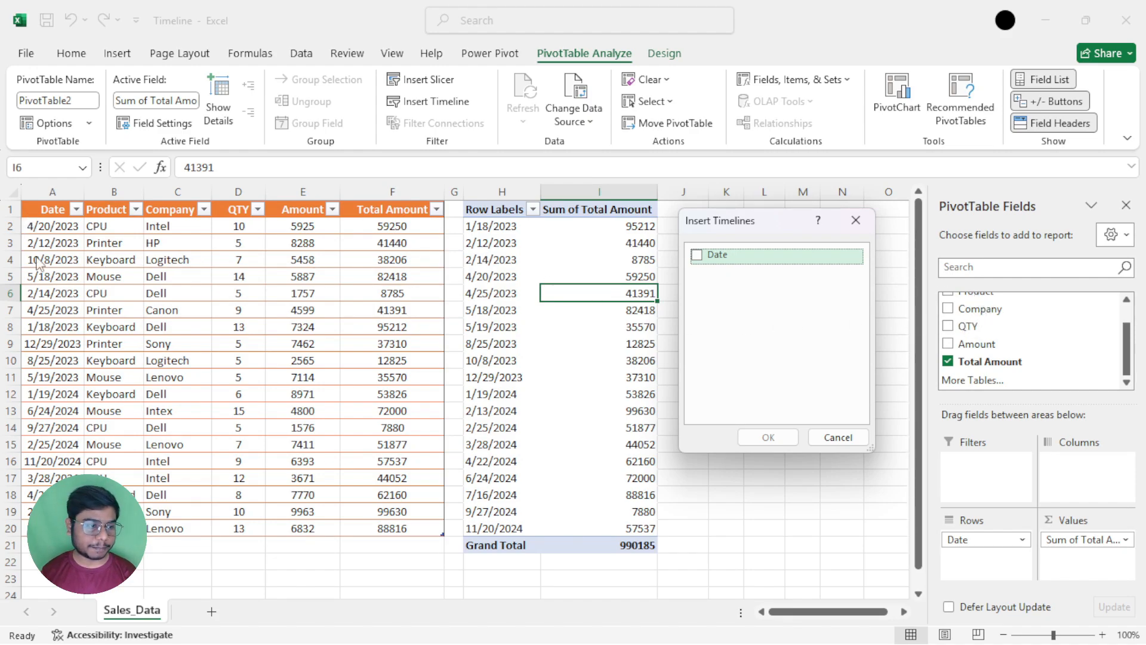
click(696, 258)
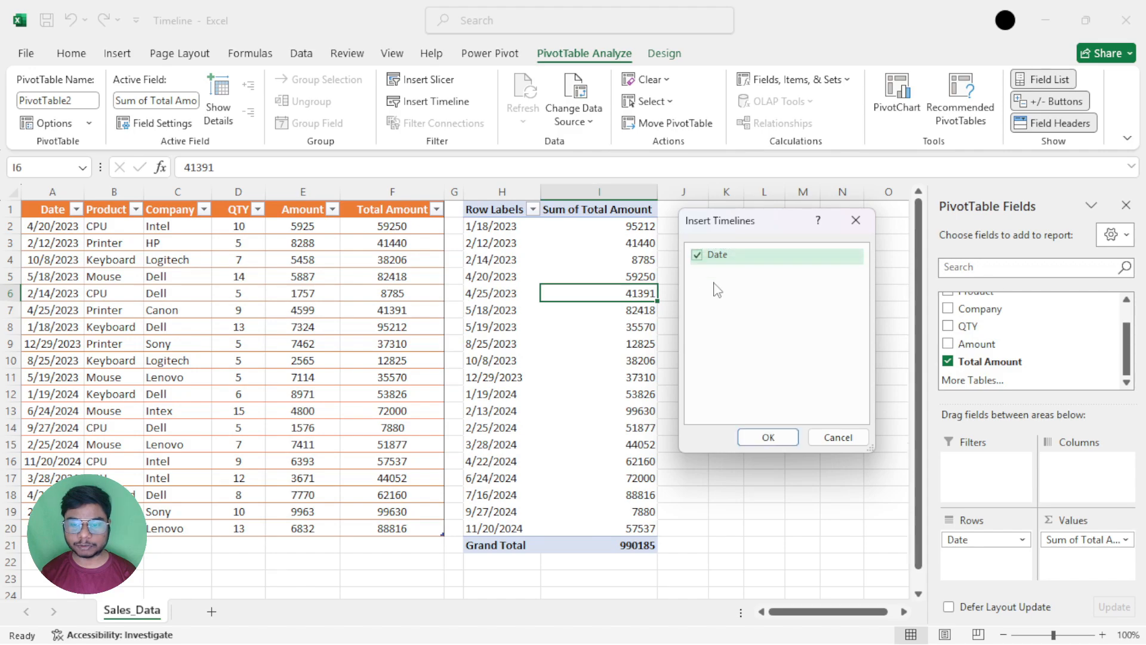
click(768, 437)
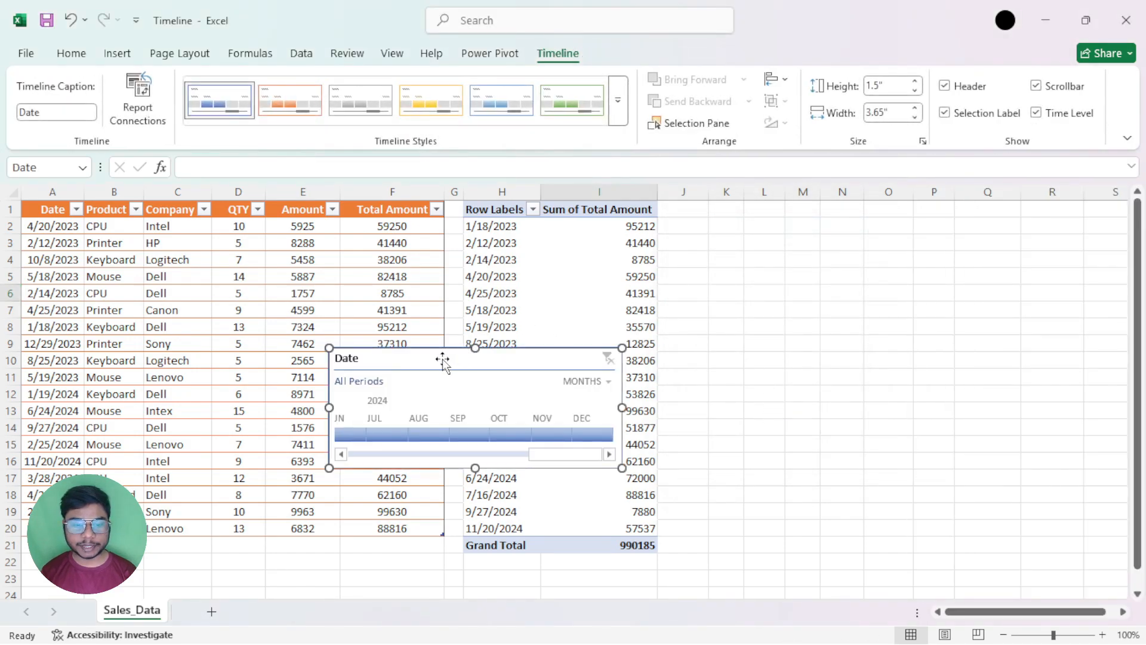
drag(442, 359, 801, 244)
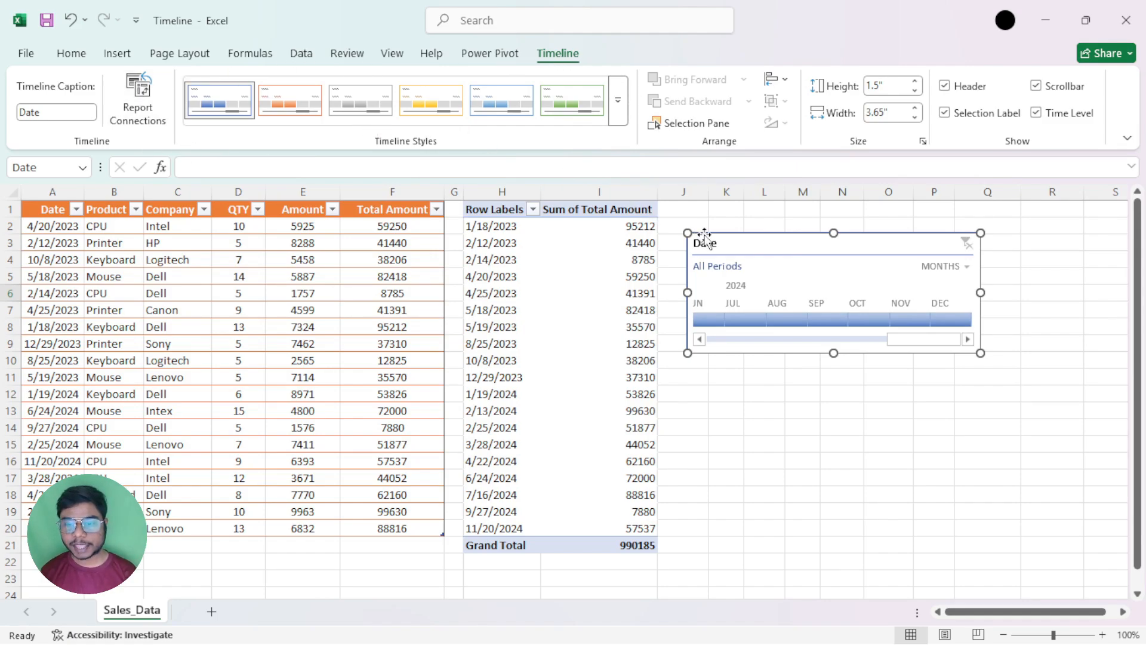
drag(709, 250, 723, 245)
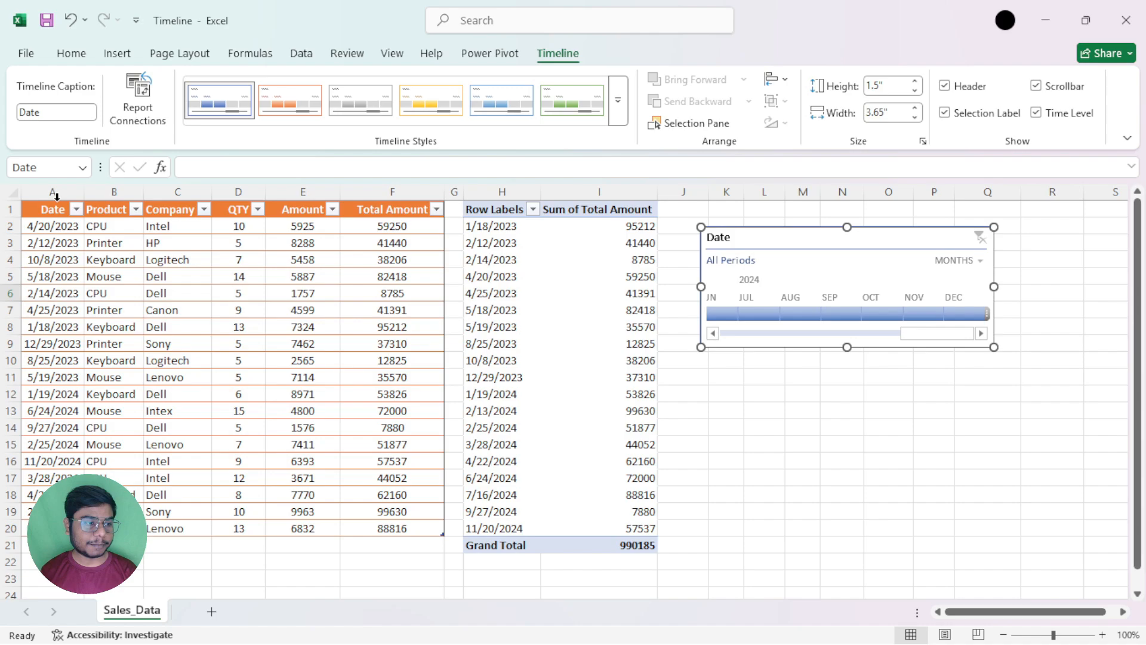
drag(37, 226, 45, 444)
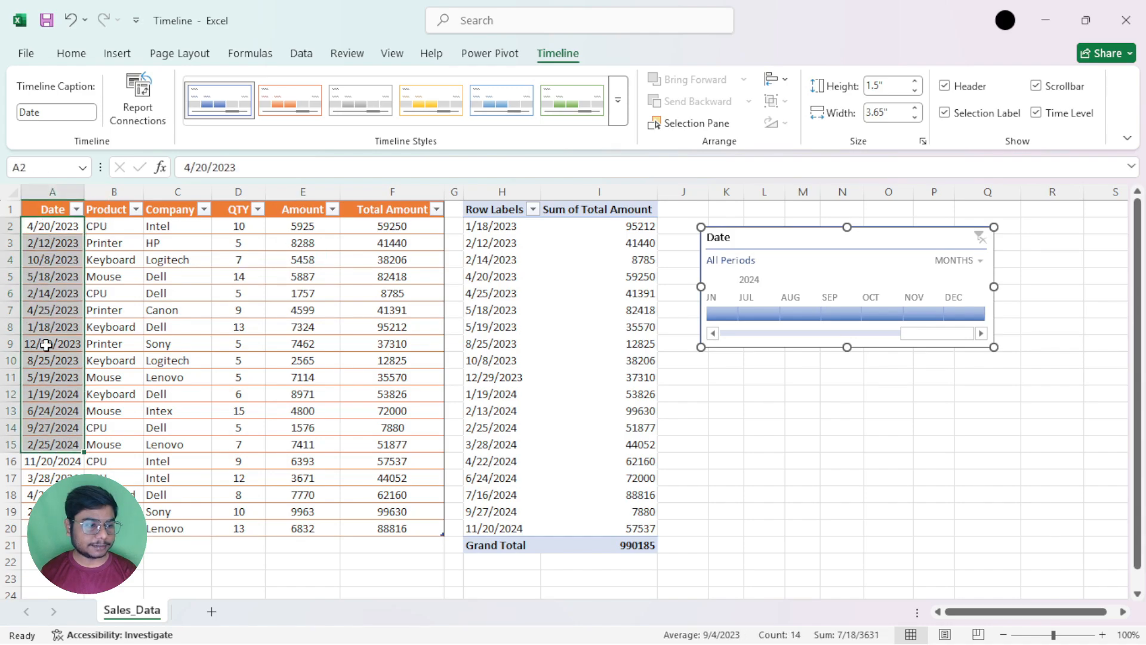
click(48, 208)
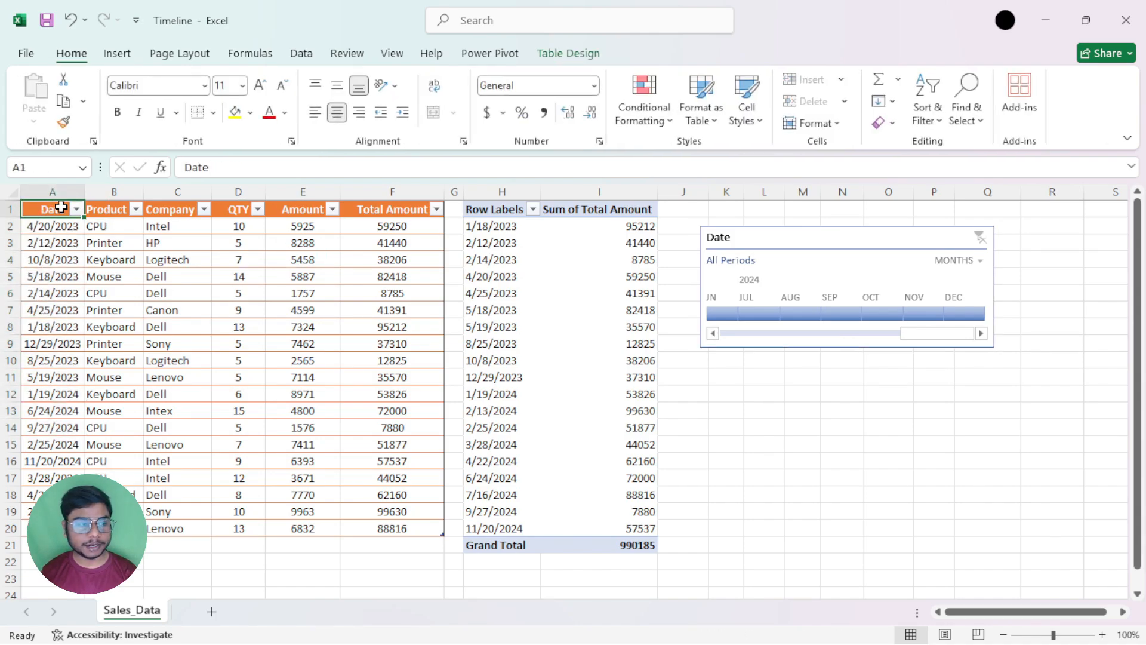
drag(501, 206, 623, 537)
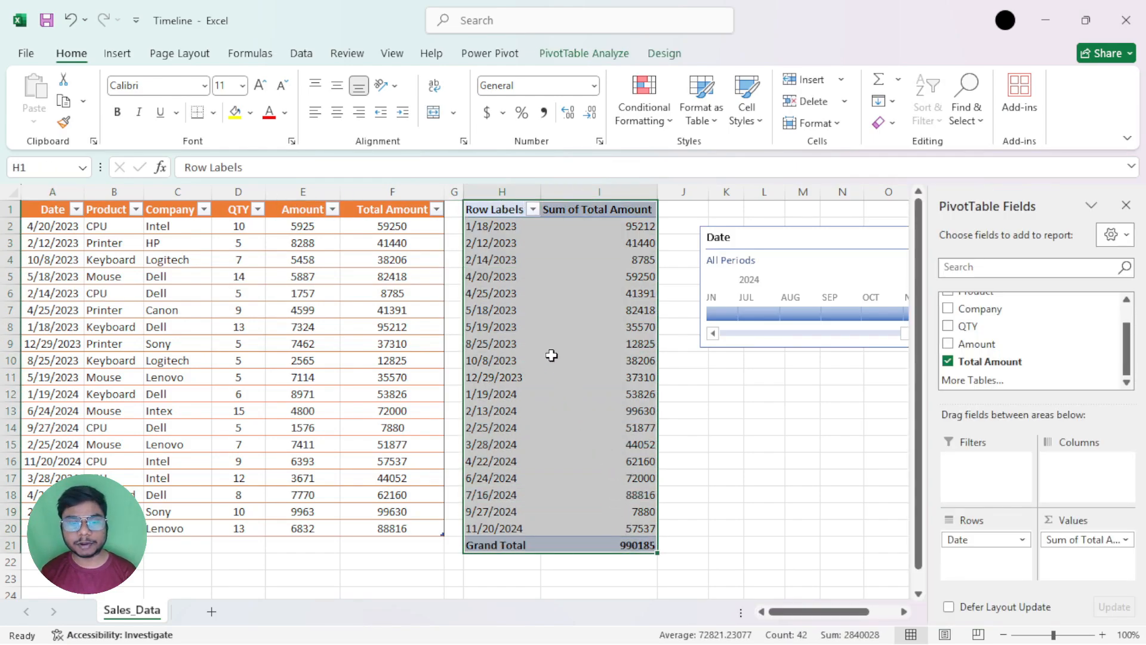
click(499, 192)
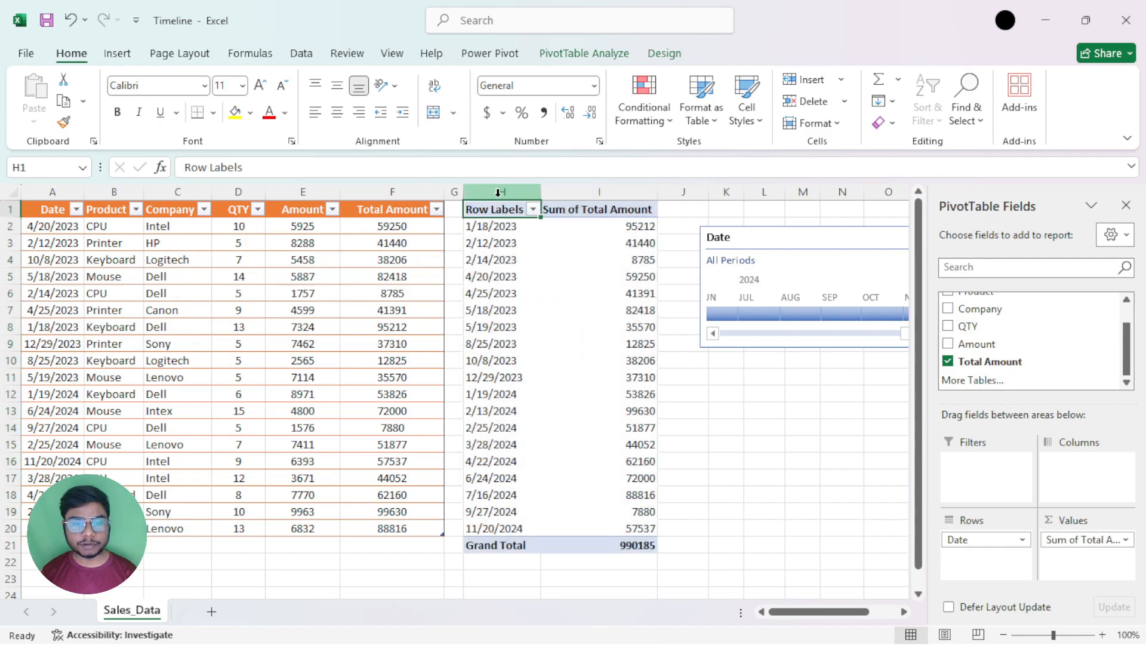
drag(501, 225, 502, 495)
click(619, 224)
drag(619, 221, 593, 493)
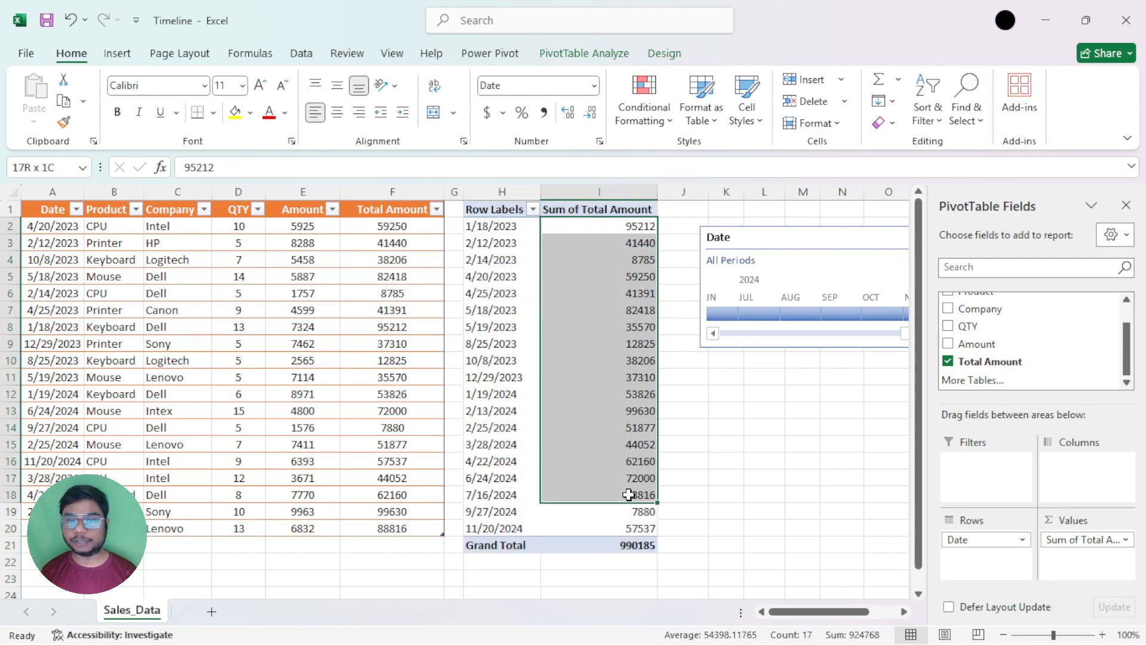
Move the timeline closer to the PivotTable and set its caption to "Product Date"
click(818, 243)
drag(816, 242, 793, 242)
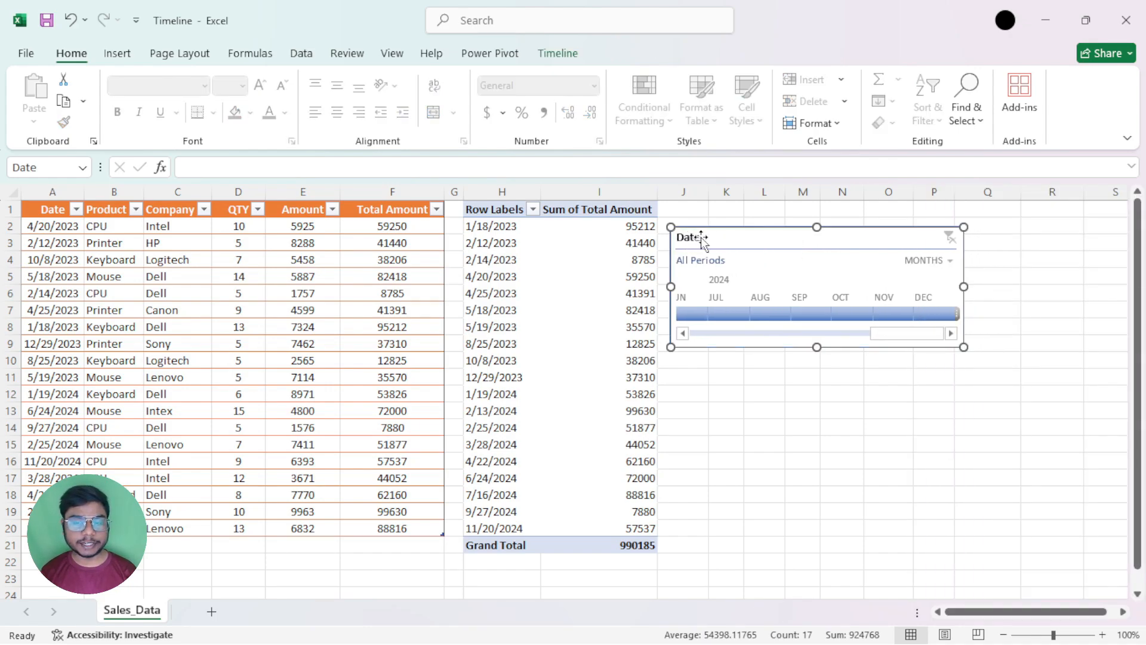
click(557, 55)
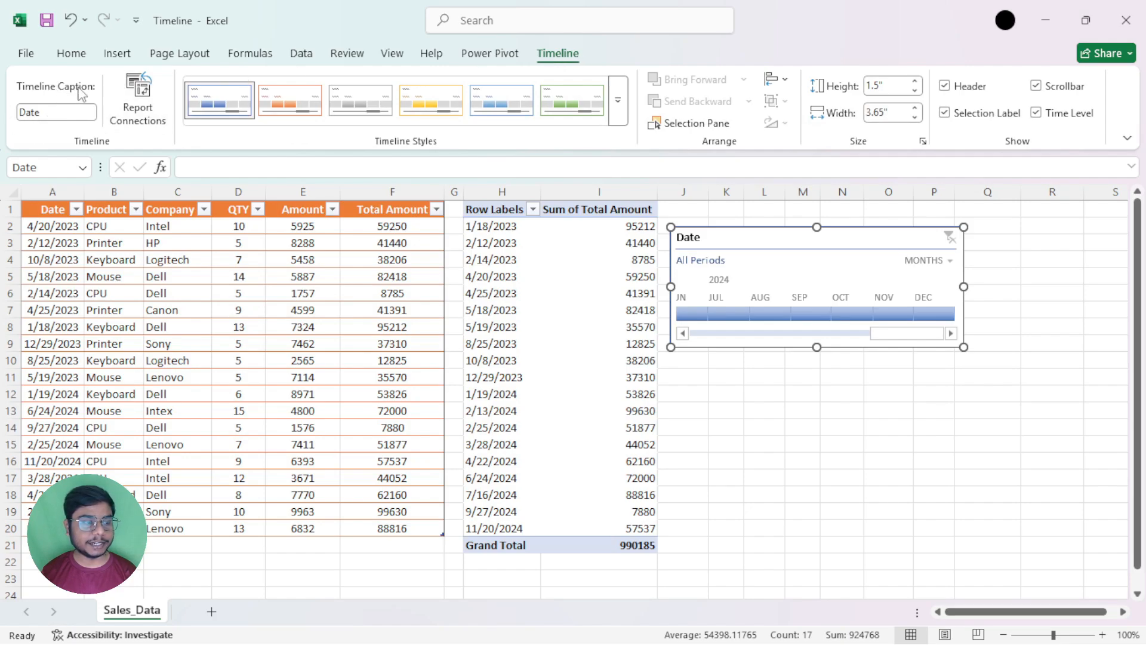
click(63, 114)
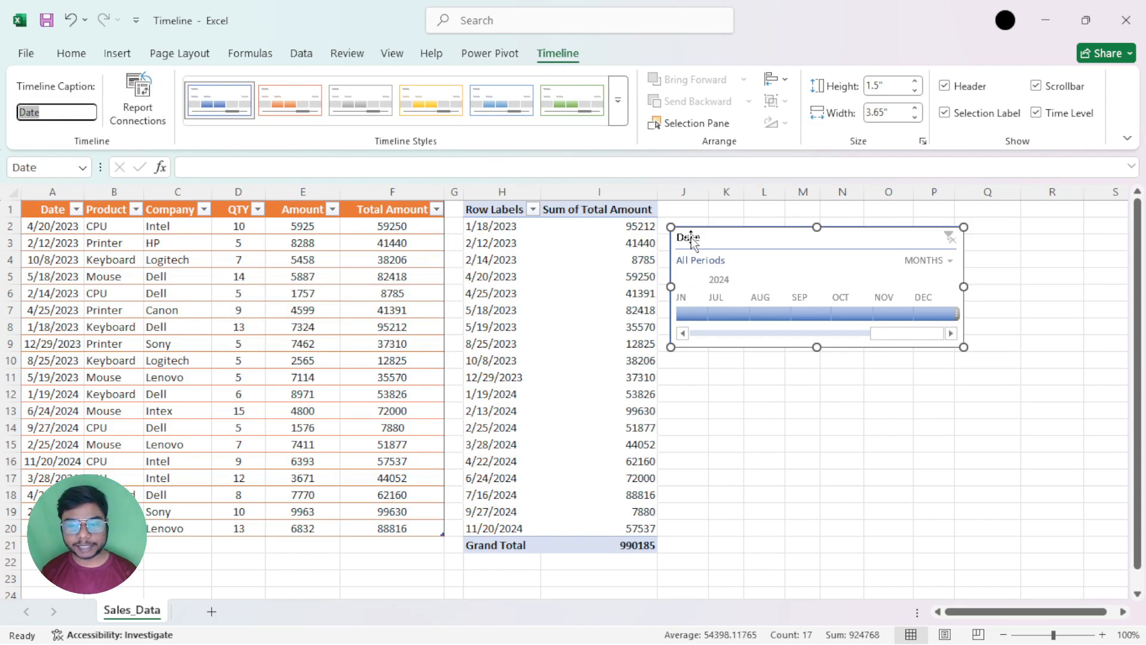
click(73, 109)
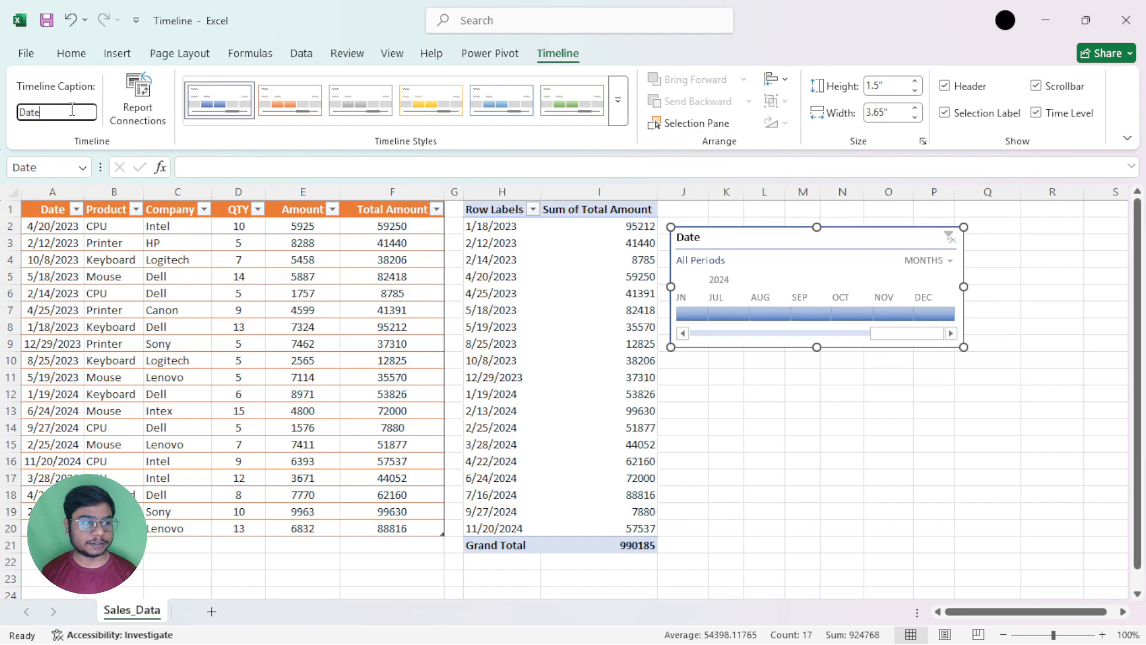
text(Prod)
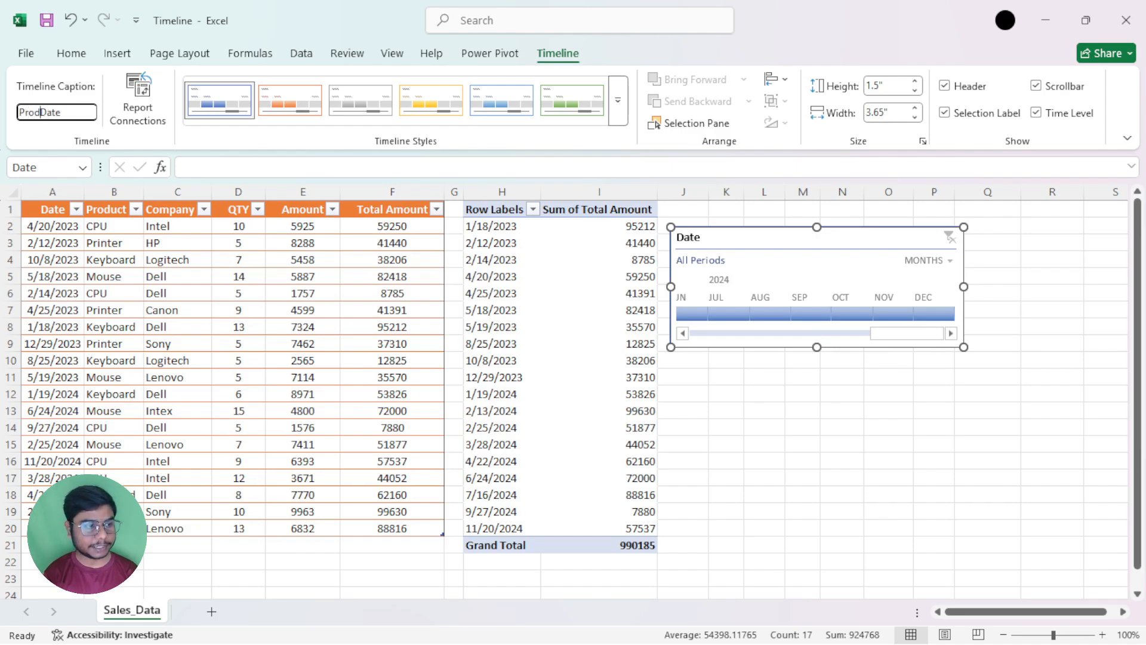
text(uct)
key(Return)
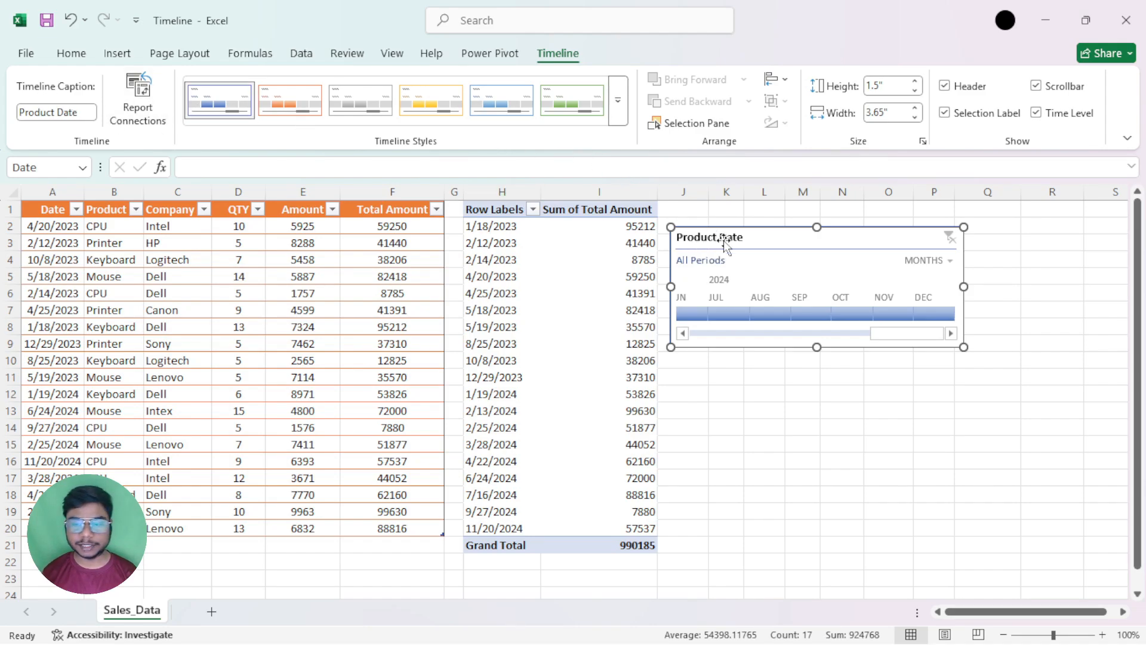
drag(739, 238, 751, 238)
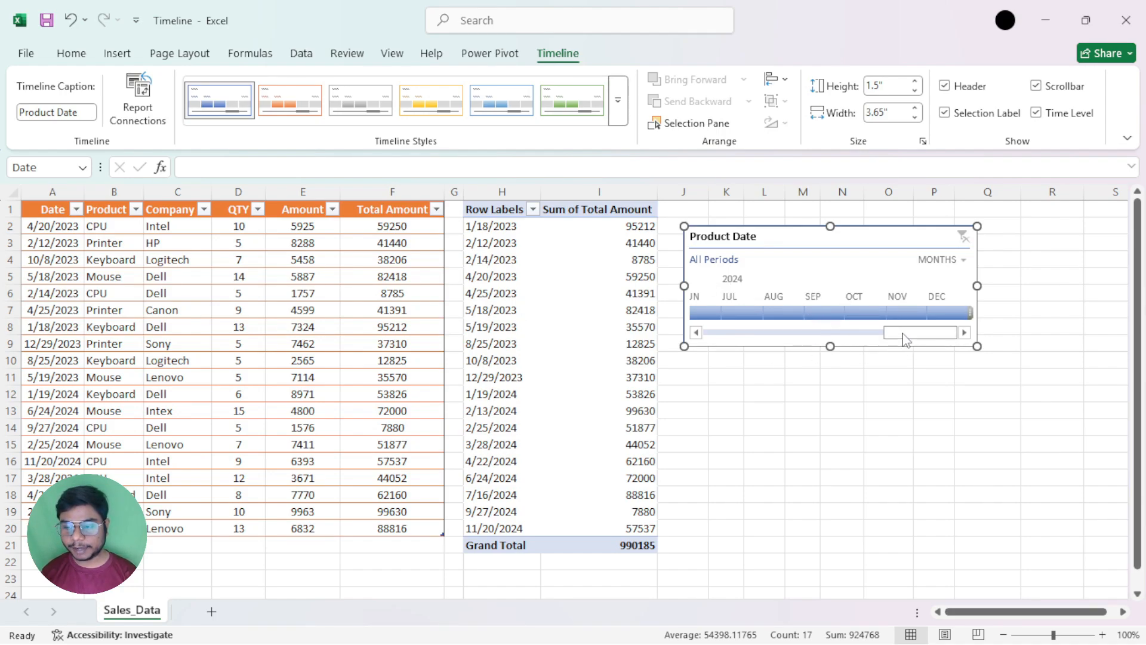
Browse the Product Date timeline's months across 2023 and 2024, returning to January 2023
drag(896, 333, 761, 335)
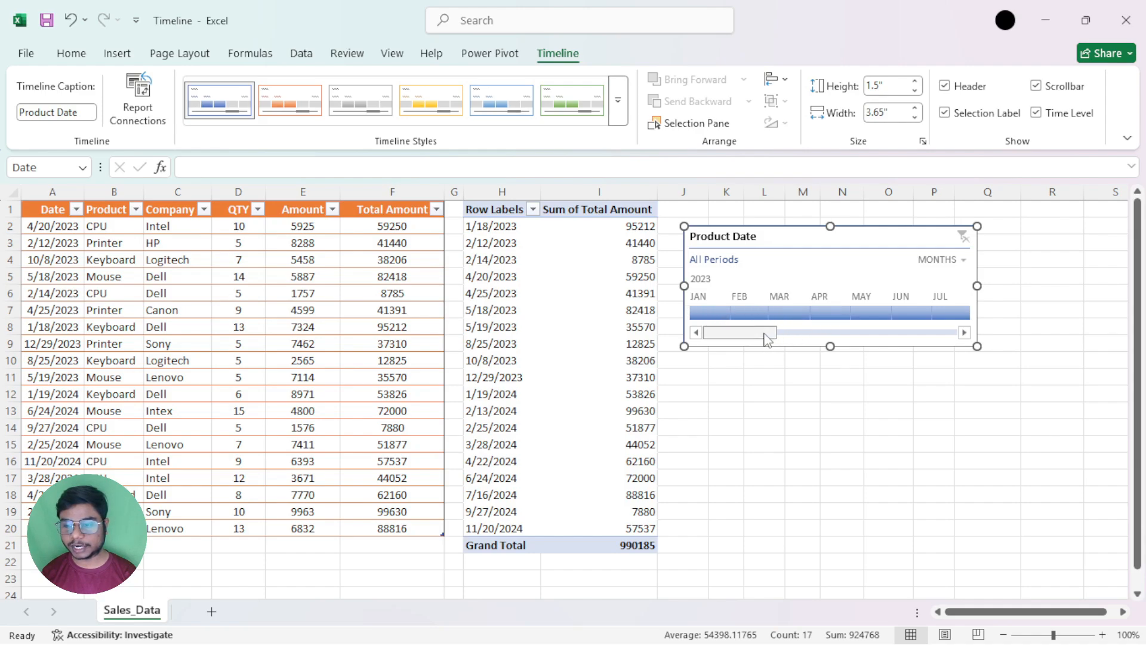
drag(764, 335, 724, 333)
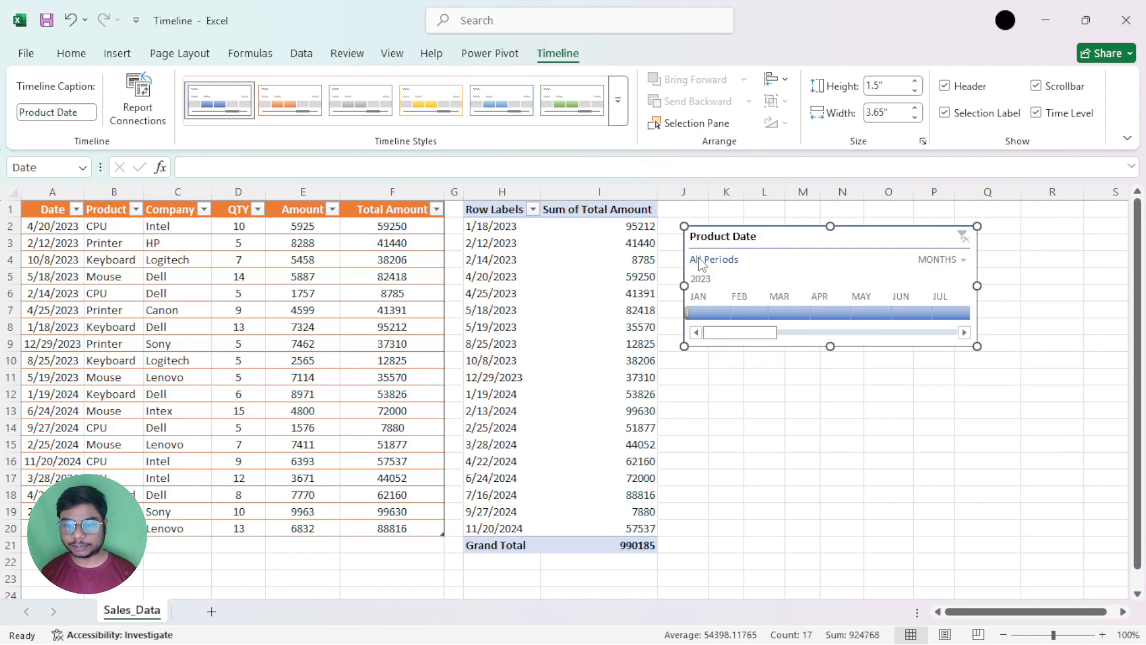
click(804, 336)
click(842, 337)
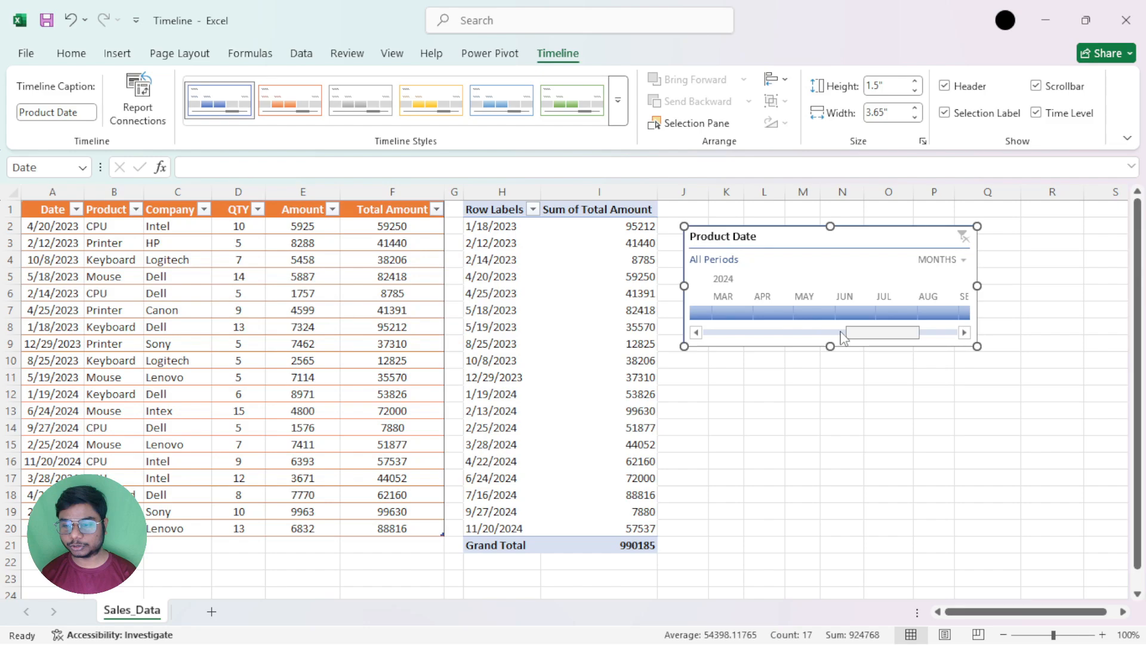
drag(840, 332, 704, 333)
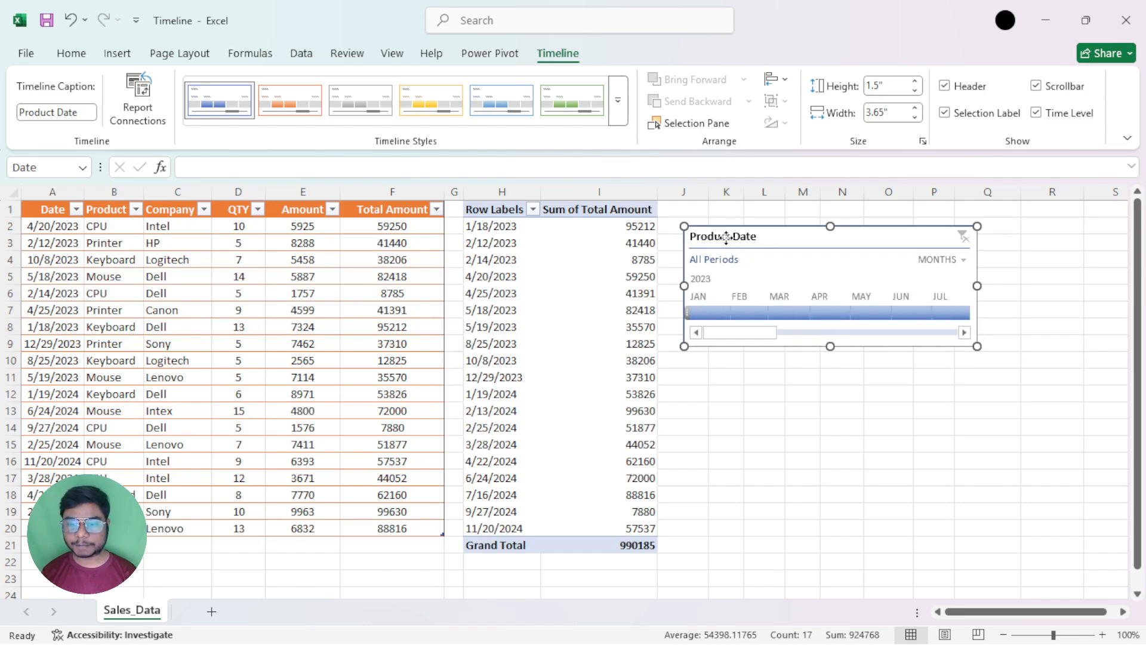
Move the timeline farther from the PivotTable and filter the data to January, February, March and April 2023 one month at a time
drag(719, 280, 751, 272)
click(742, 305)
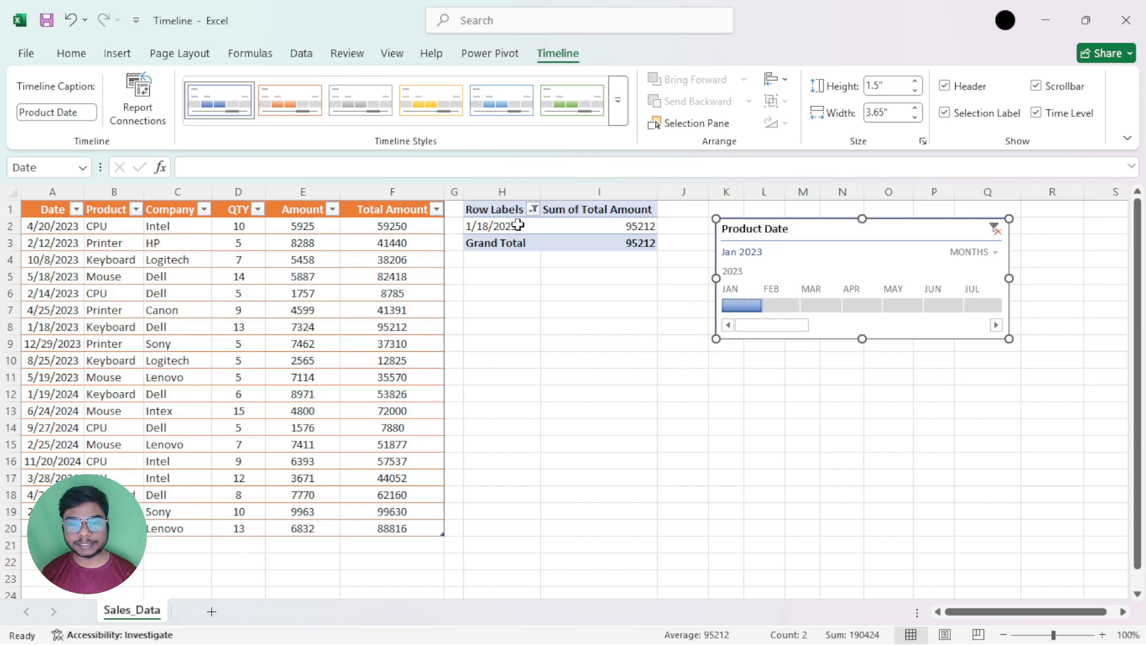
click(796, 306)
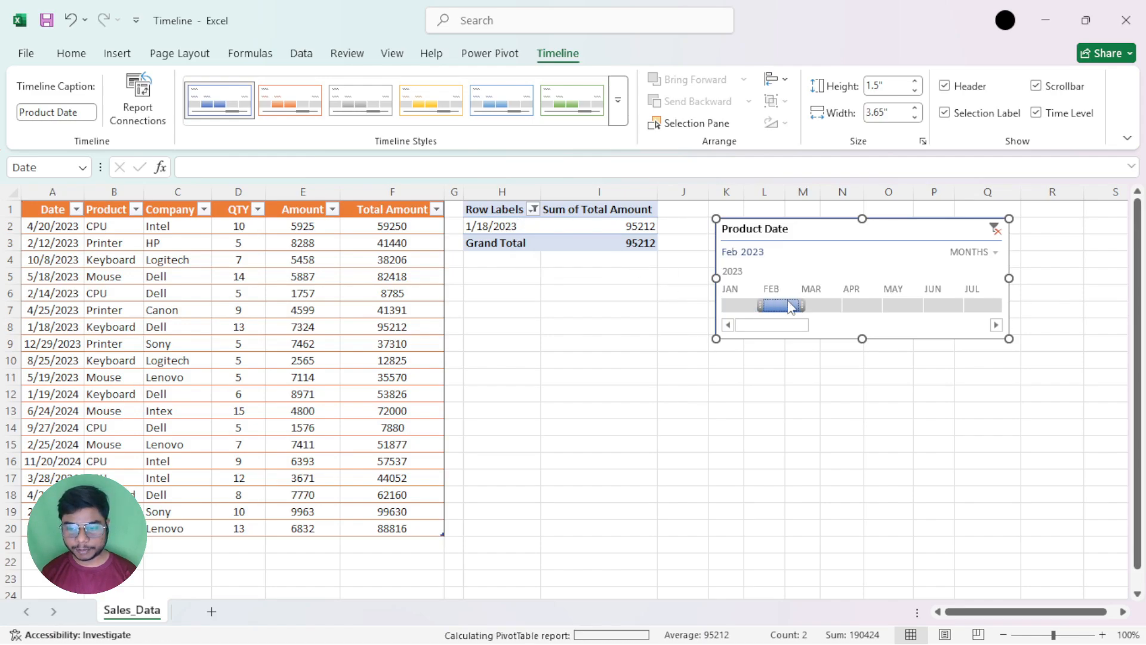
click(822, 306)
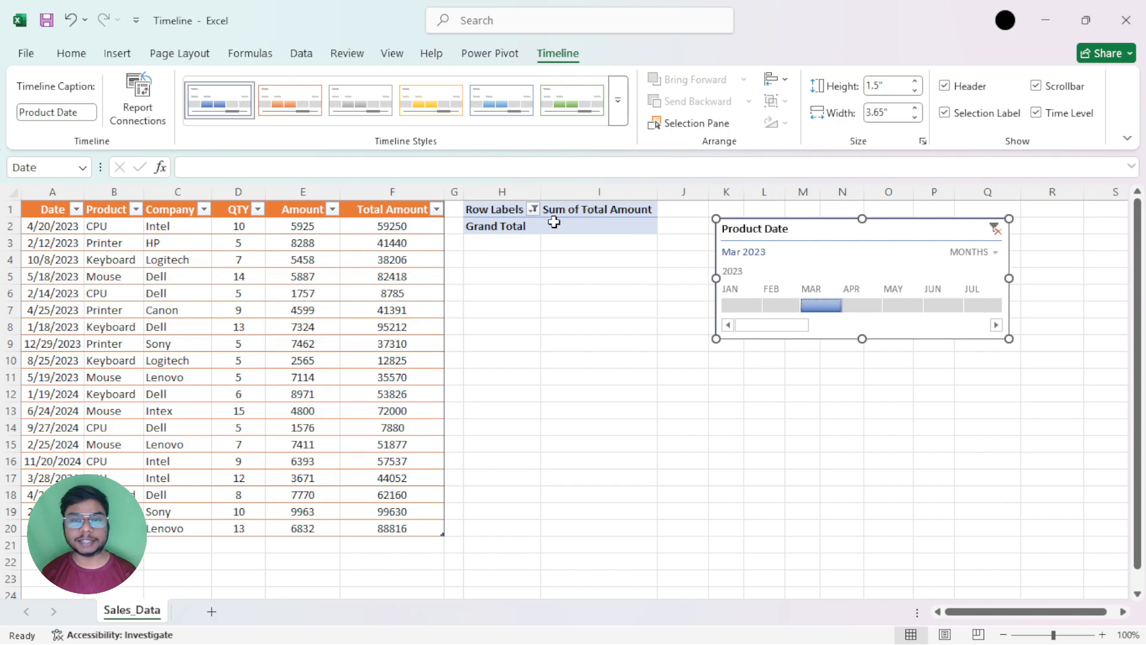
click(869, 307)
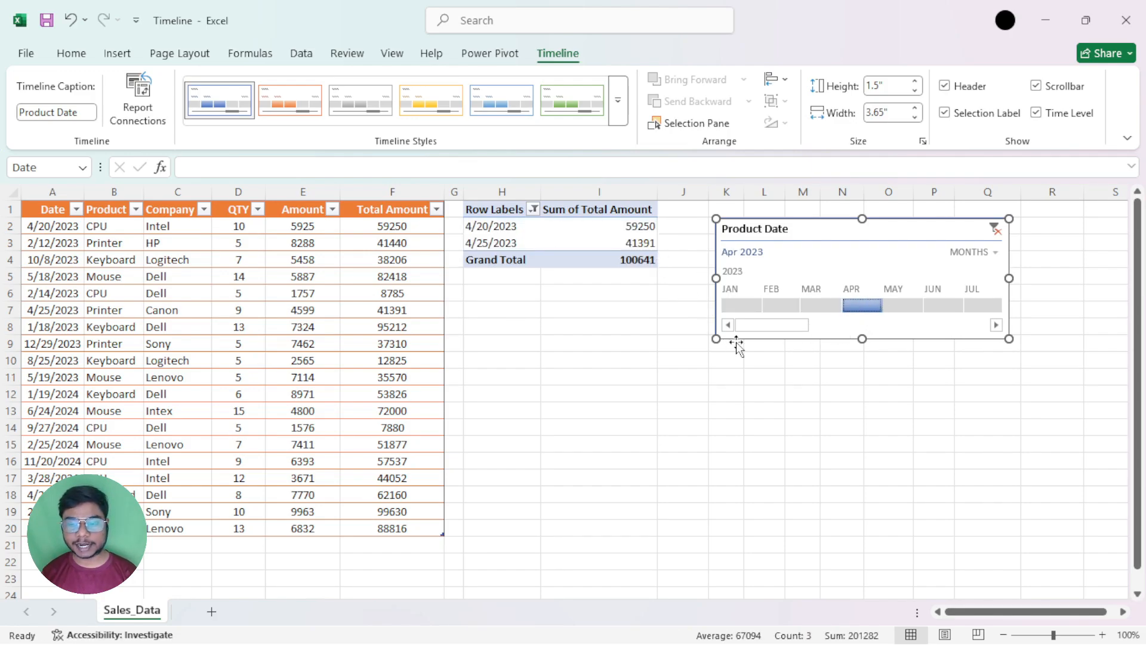
Filter the PivotTable to single months January and February 2023, and extend the selected range to January–February and January–May 2023
click(737, 306)
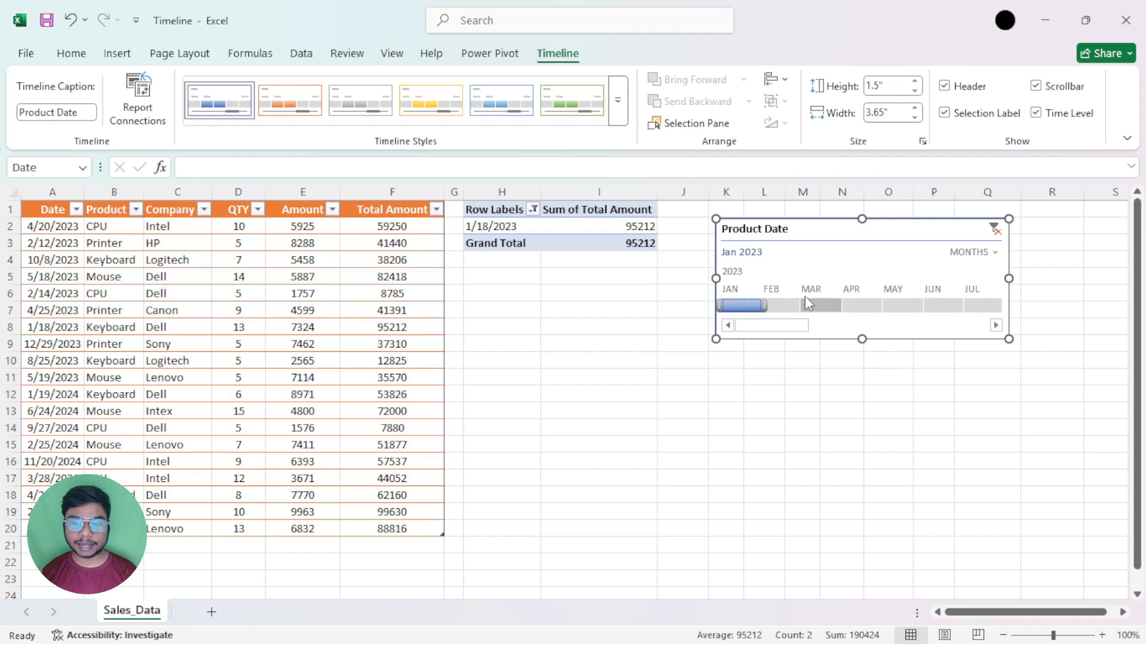
drag(740, 307, 781, 315)
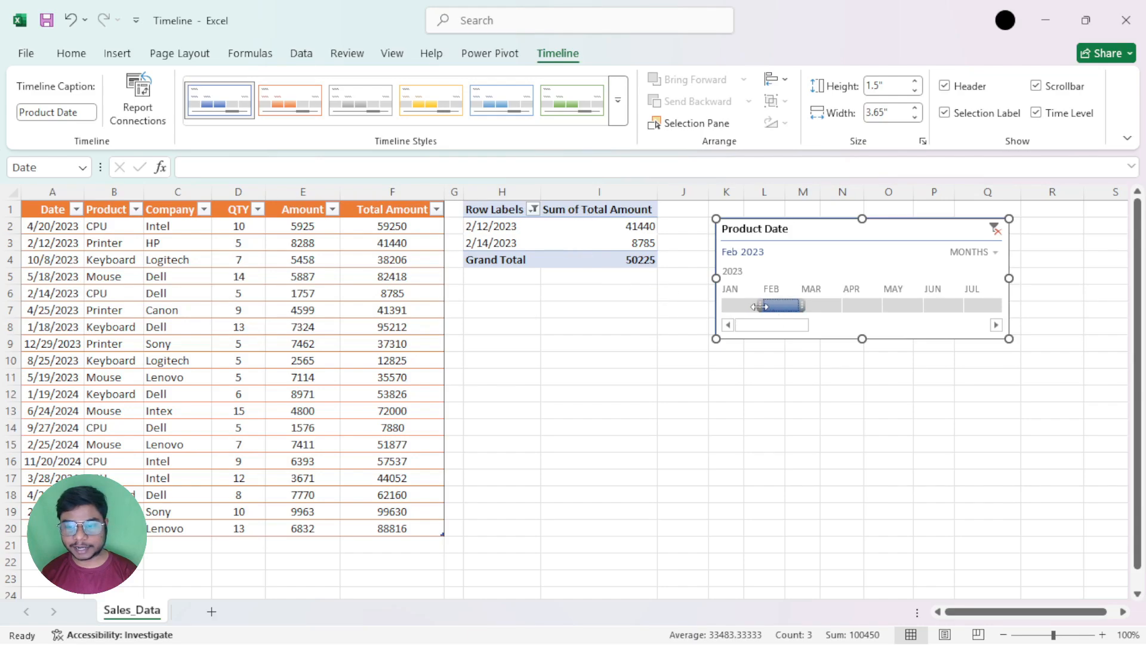
drag(753, 306, 720, 306)
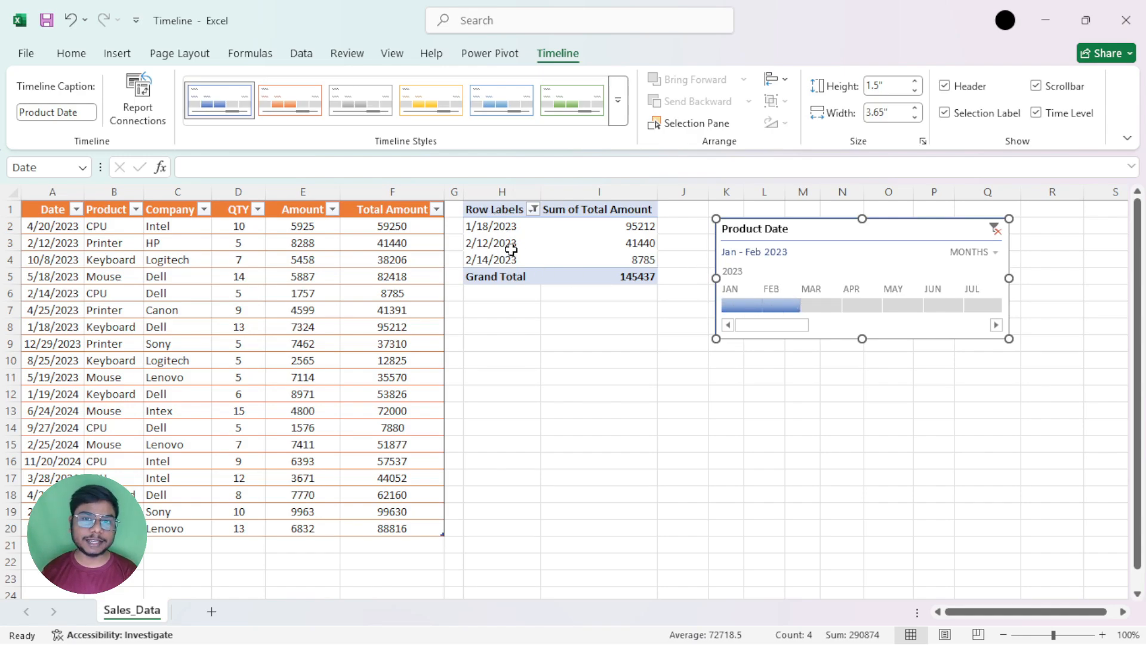
click(794, 310)
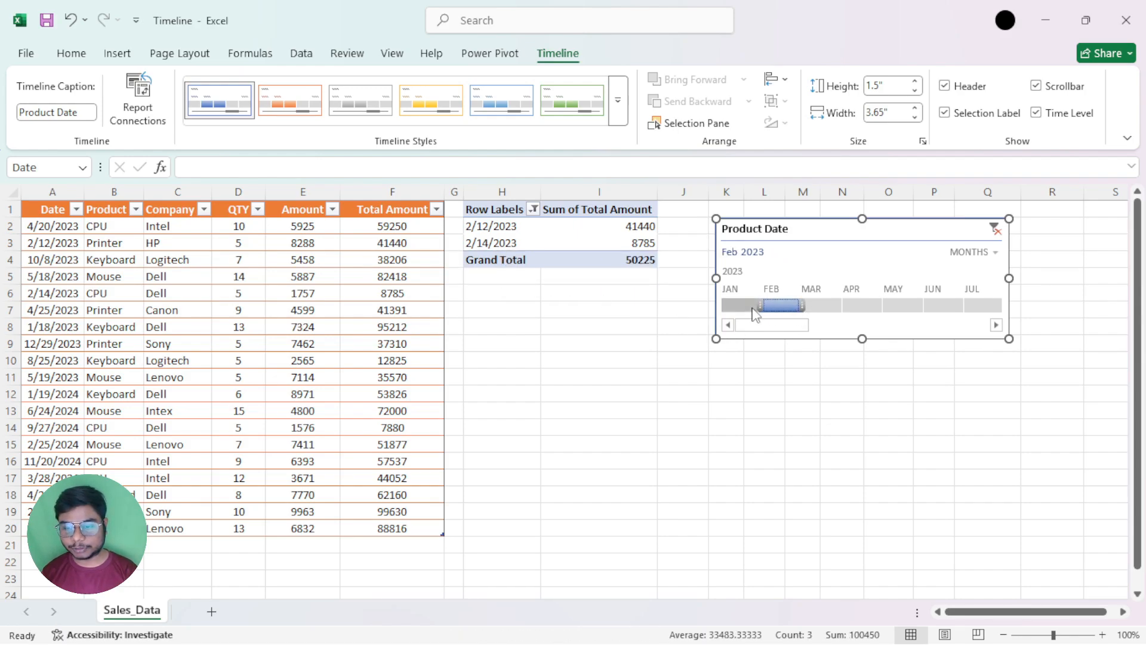
drag(743, 305, 721, 306)
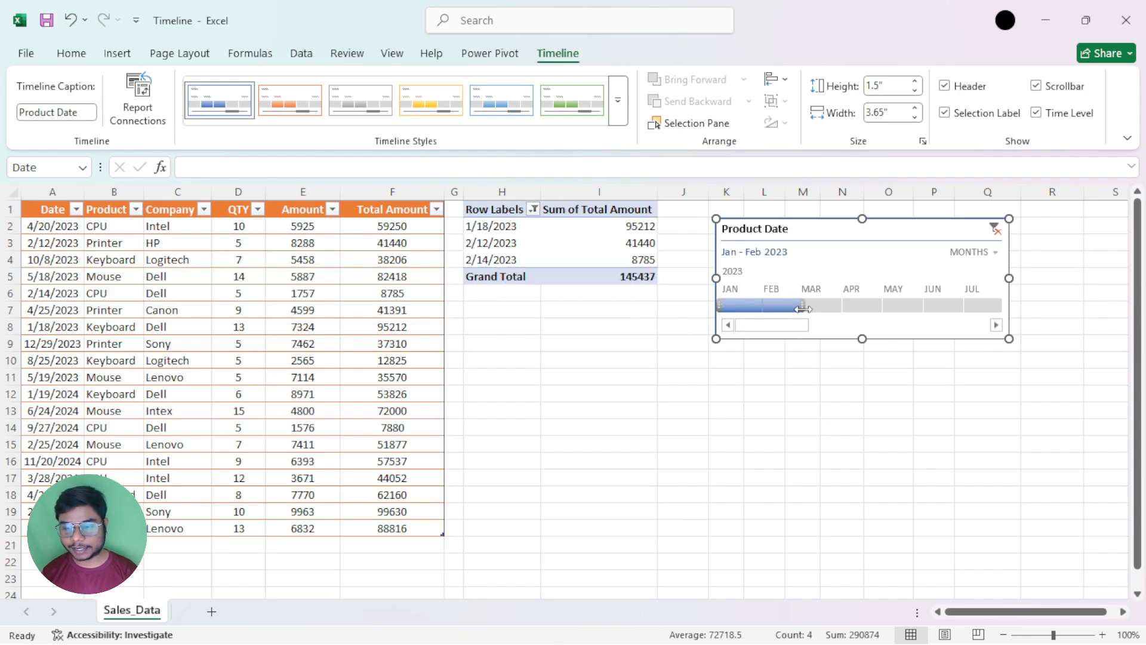
drag(803, 305, 926, 307)
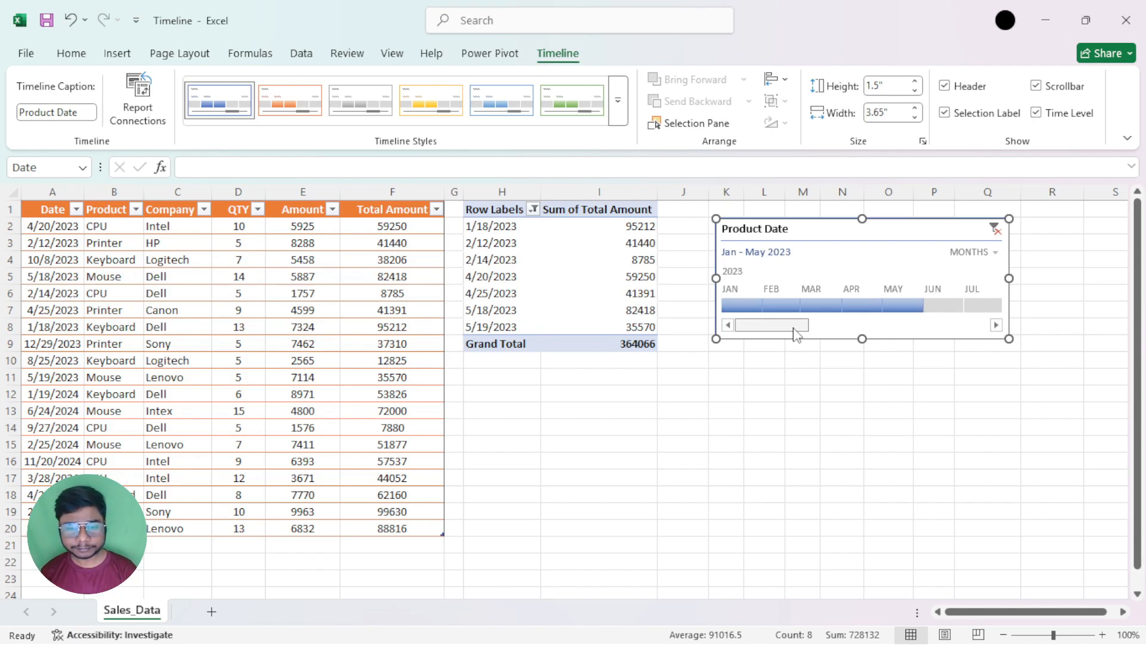
Select January and May 2023 on the timeline, and stretch the start of the range back to cover February–May 2023
click(749, 308)
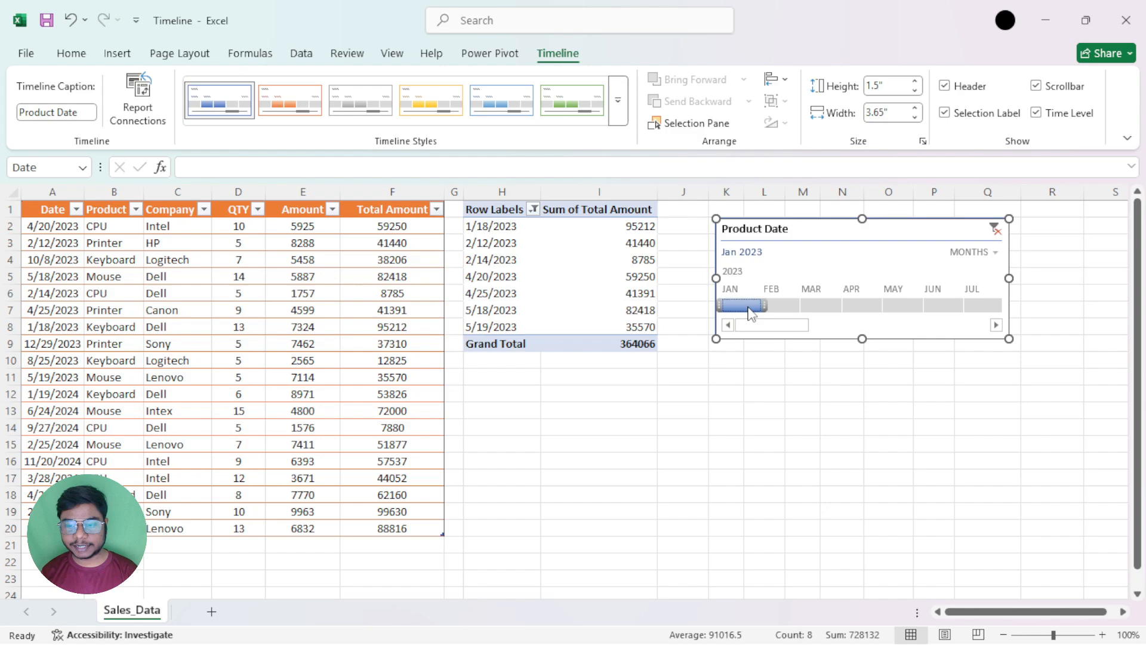
drag(746, 306, 908, 307)
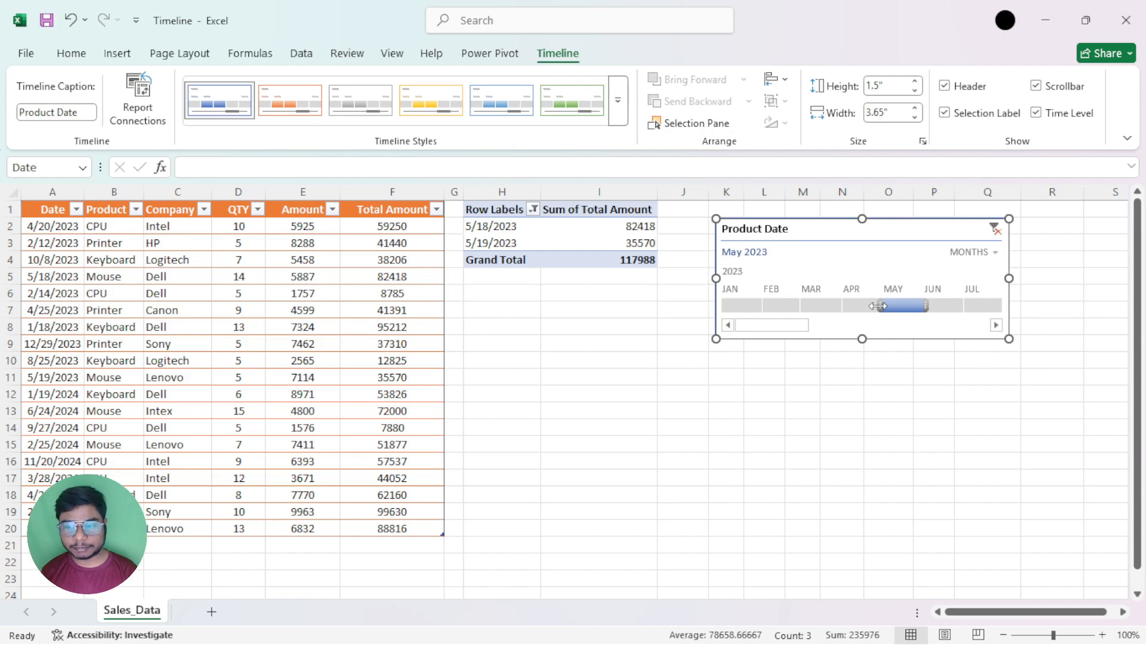
drag(865, 306, 759, 306)
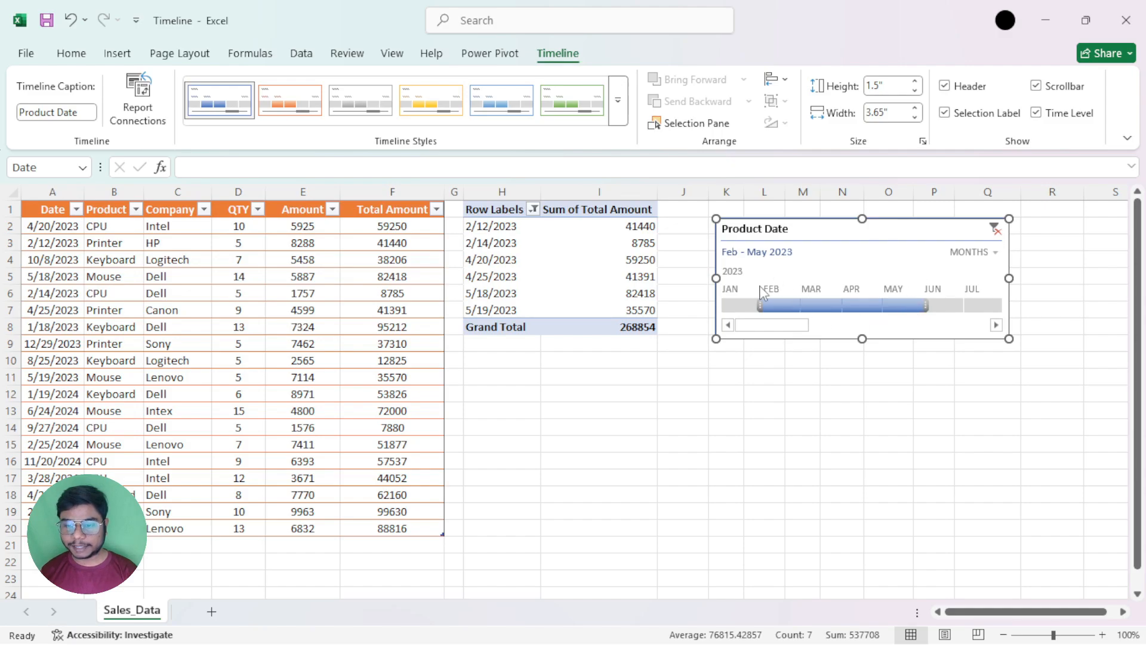
Filter the PivotTable by each single month in turn from January to May 2023
click(740, 306)
click(788, 306)
click(824, 305)
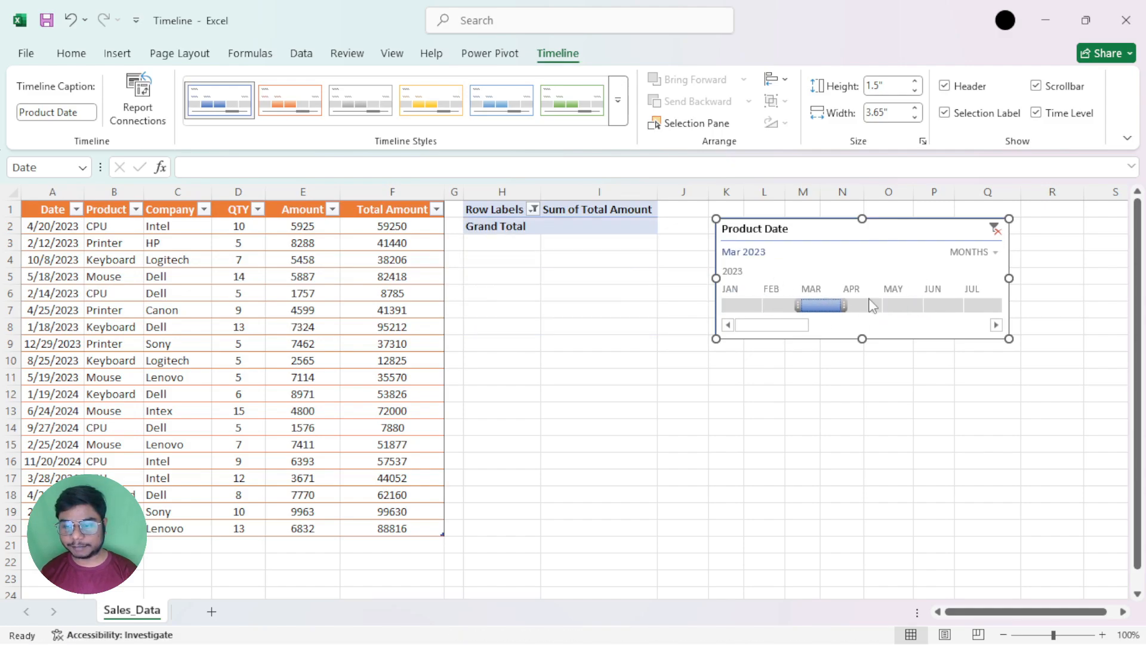
click(862, 306)
click(902, 305)
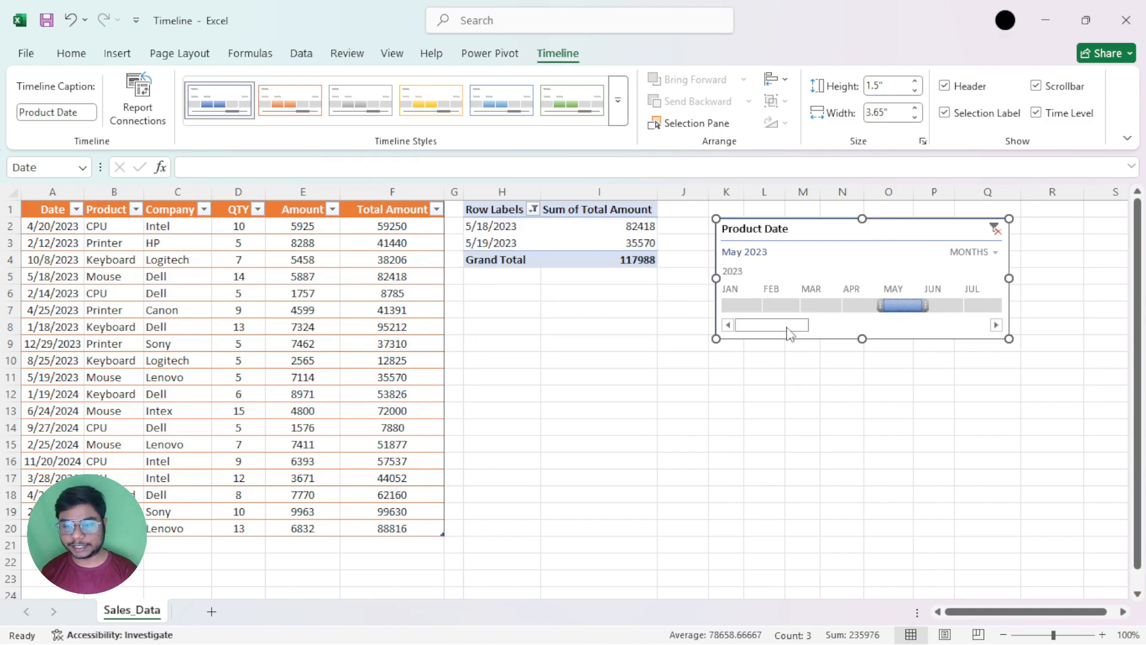
Bring the 2024 months into the timeline's range and filter the PivotTable to June 2024
drag(786, 328, 882, 330)
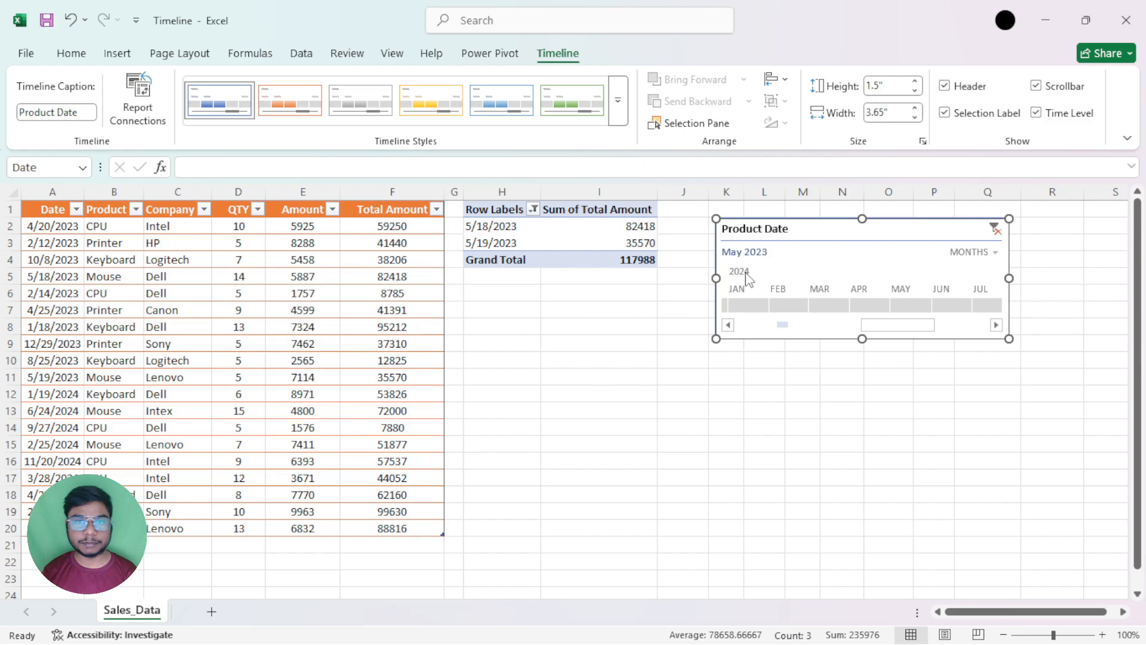
click(906, 306)
drag(907, 306, 952, 306)
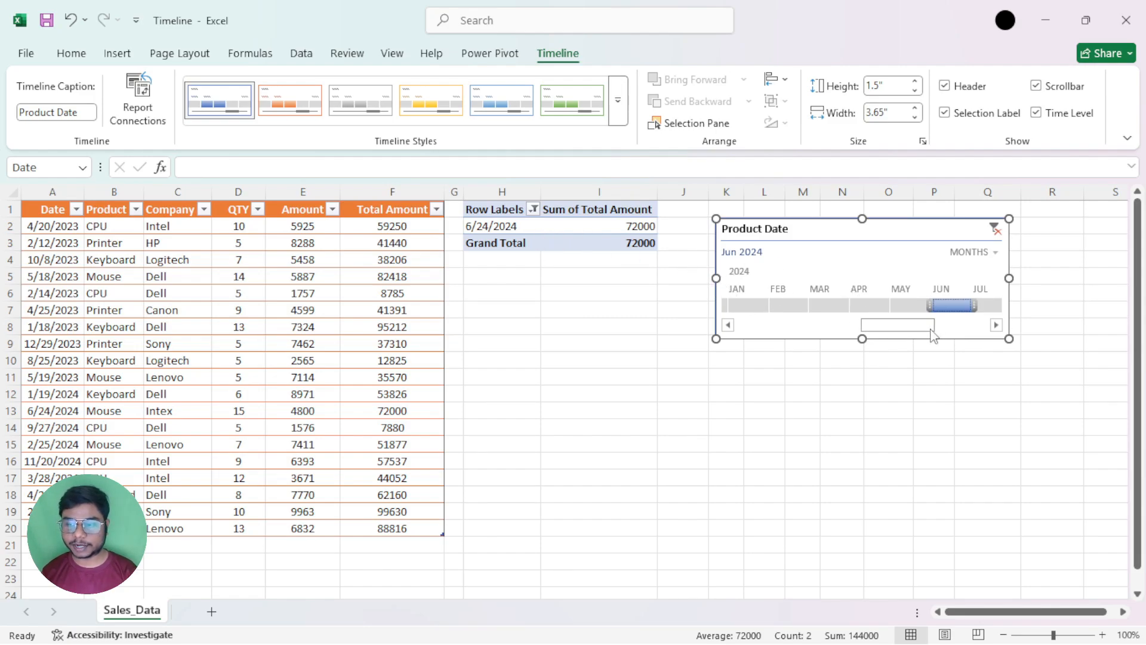
Set the timeline's time level to years and filter the PivotTable to 2023
click(996, 253)
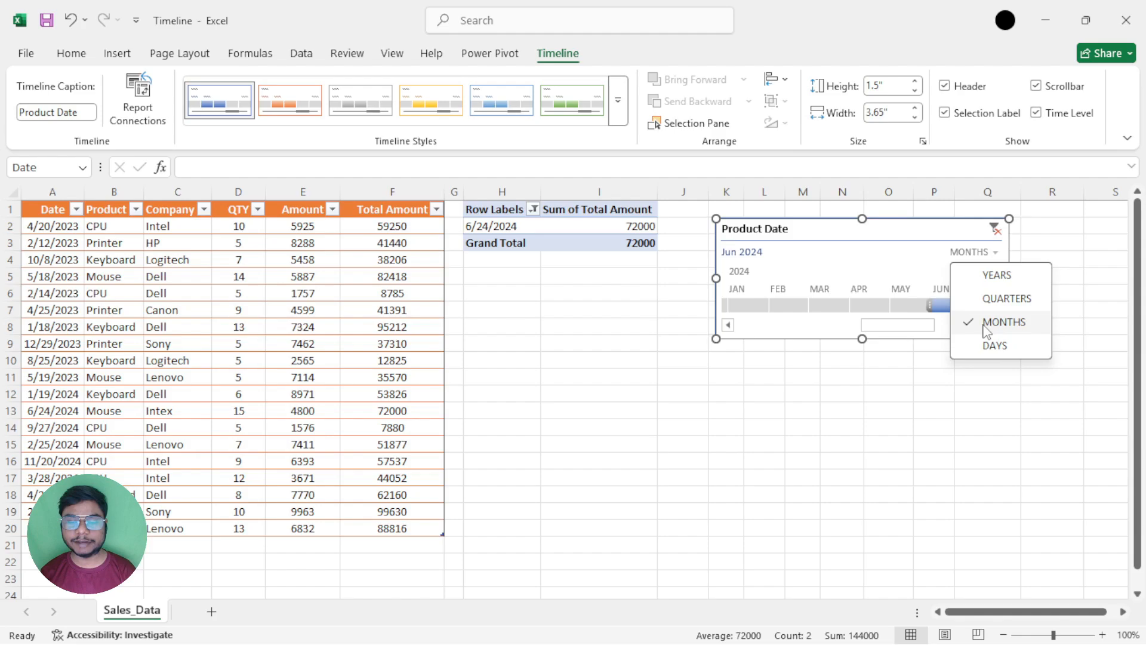
click(1008, 276)
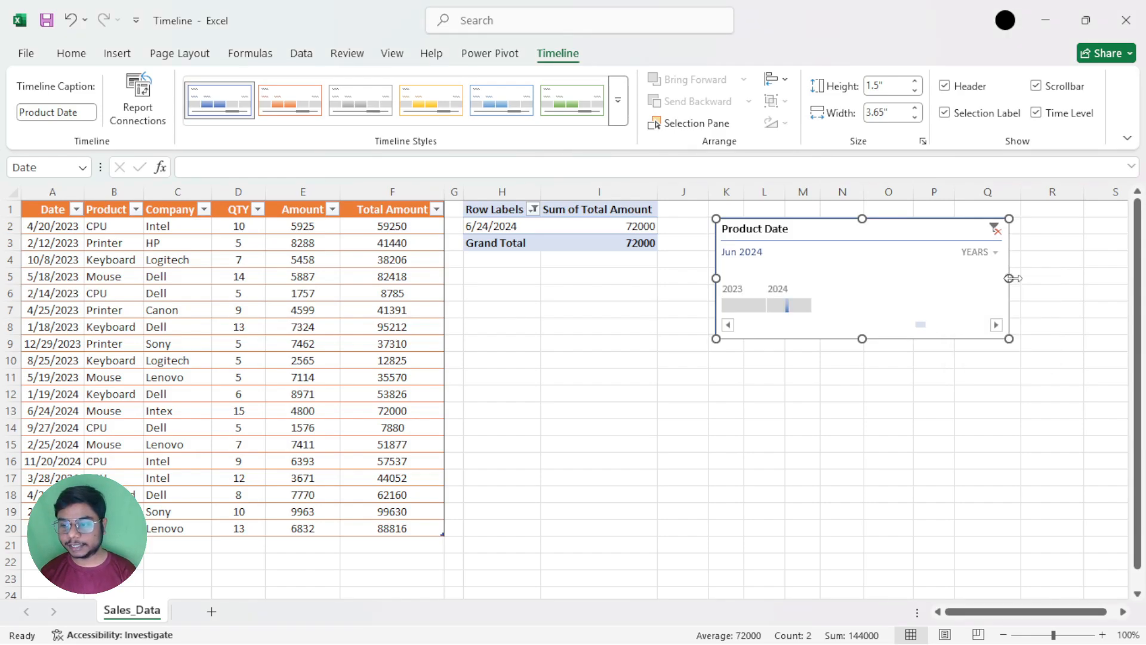
click(729, 306)
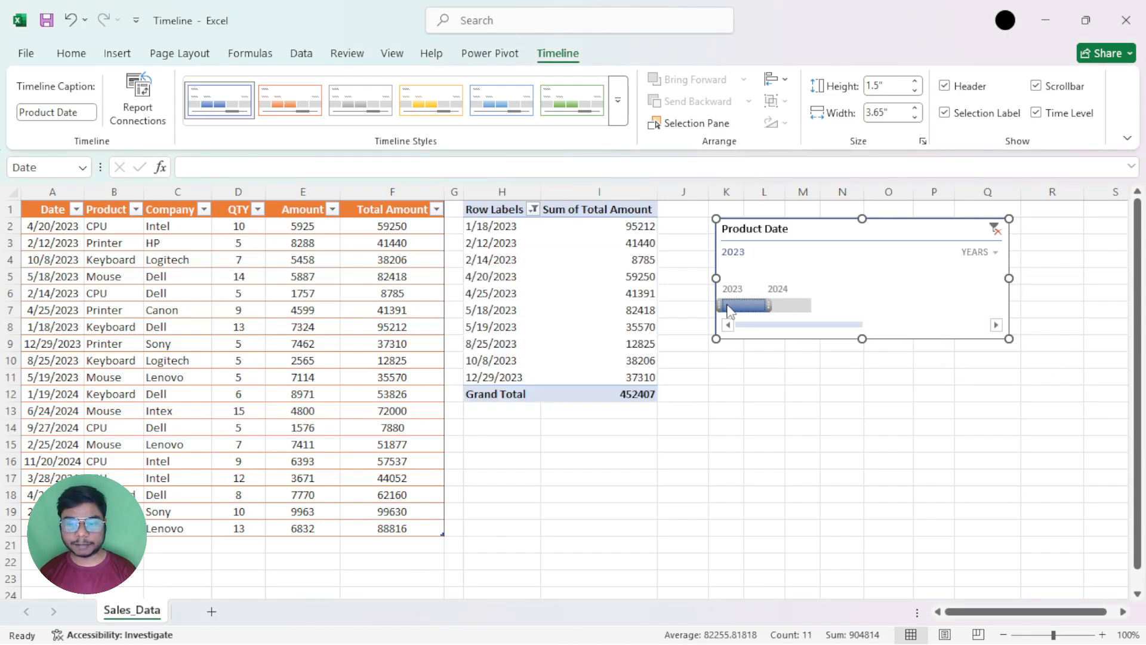
Review the filtered 2023 dates and total amounts in the PivotTable by selecting each column's entries
click(500, 229)
drag(500, 228, 484, 377)
click(482, 377)
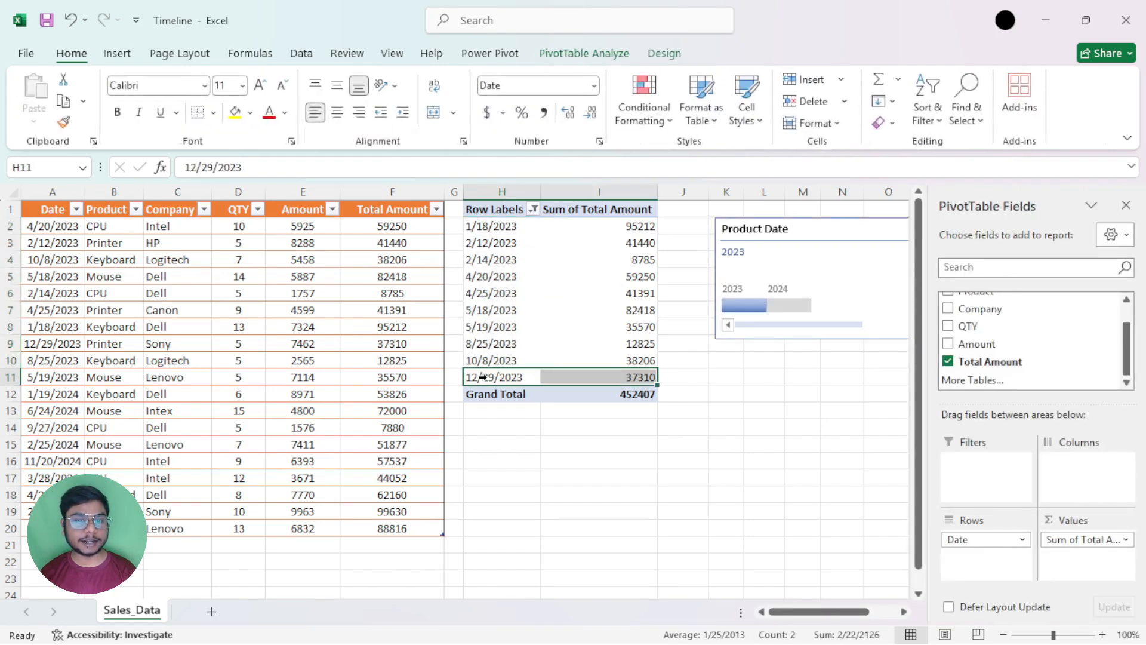
drag(491, 227, 483, 377)
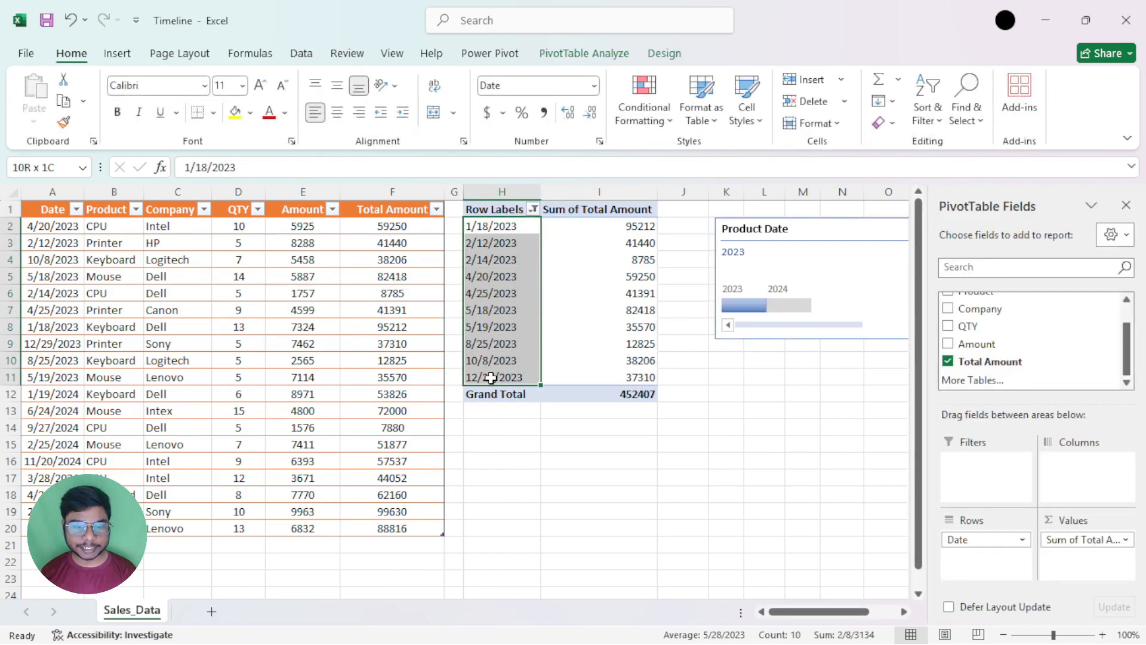
drag(597, 227, 603, 378)
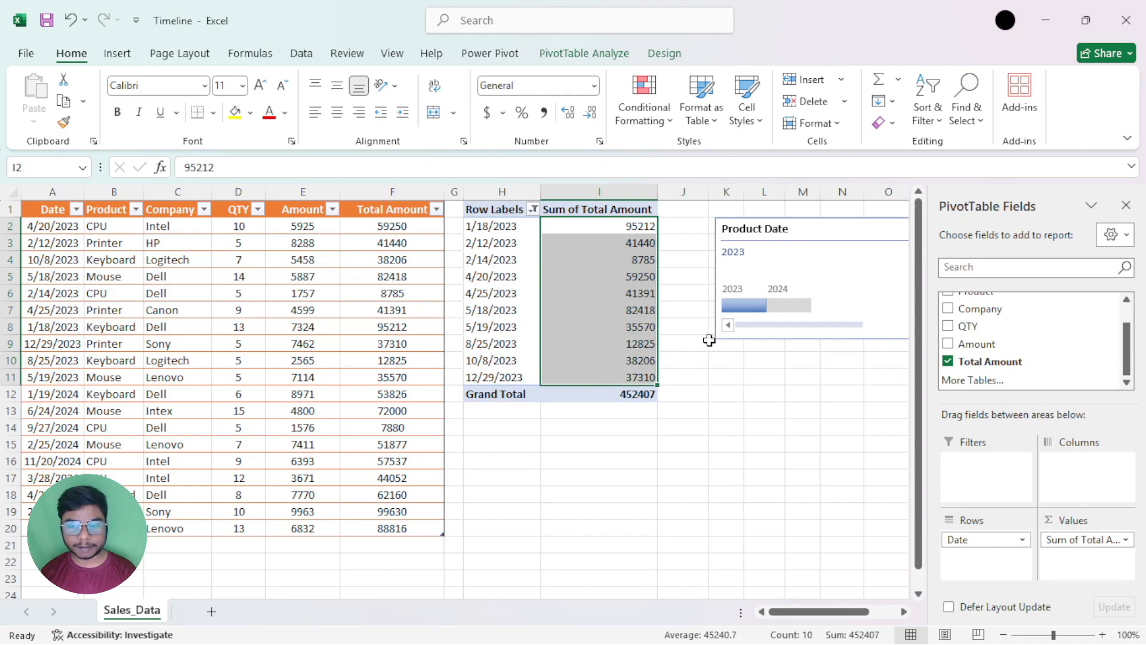
Filter the PivotTable to 2024, place the timeline below it, and select the dates and total amounts for review
click(798, 303)
drag(808, 232, 576, 414)
drag(503, 229, 482, 364)
drag(609, 227, 611, 361)
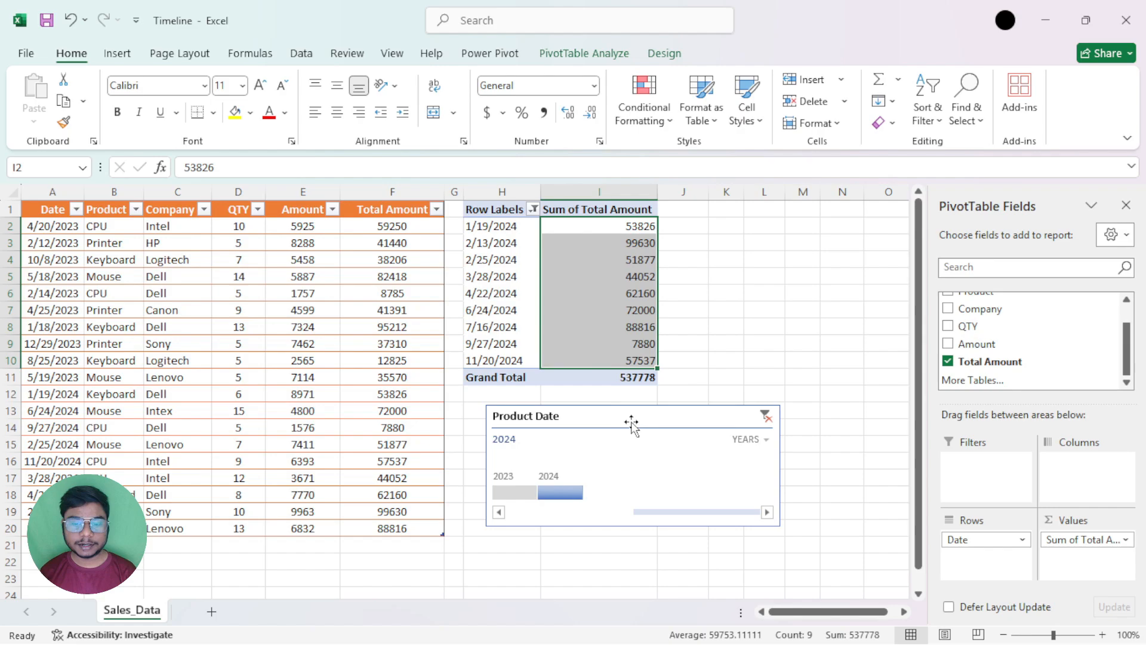
Move the timeline back beside the PivotTable near the first rows and set its time level to quarters
drag(634, 424, 810, 235)
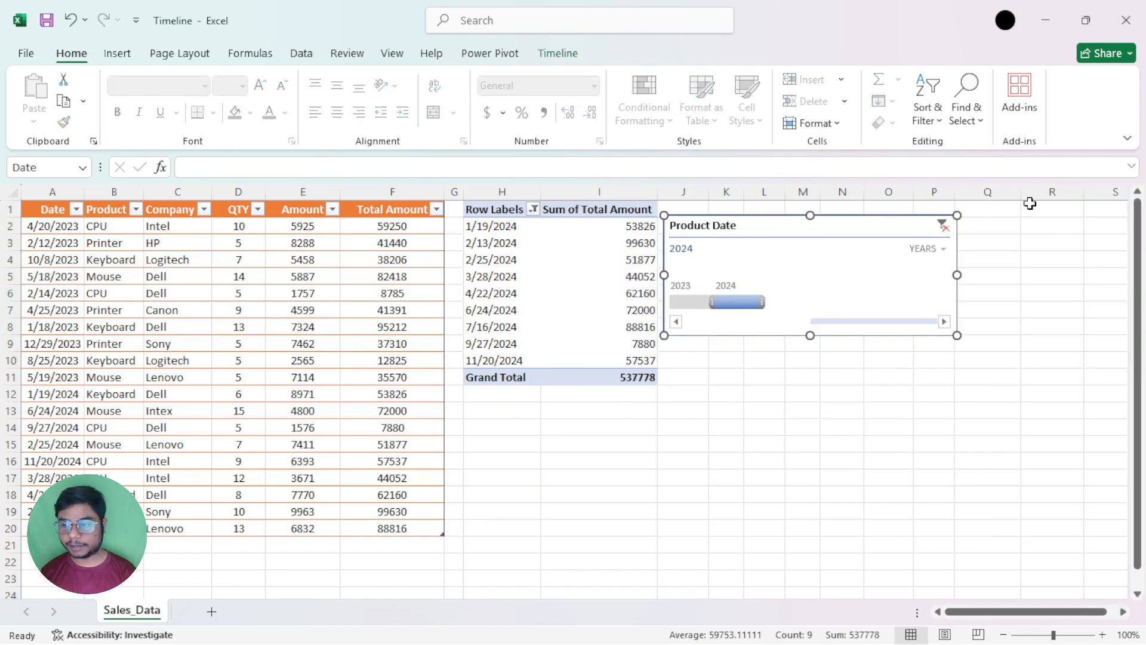
click(943, 249)
click(958, 295)
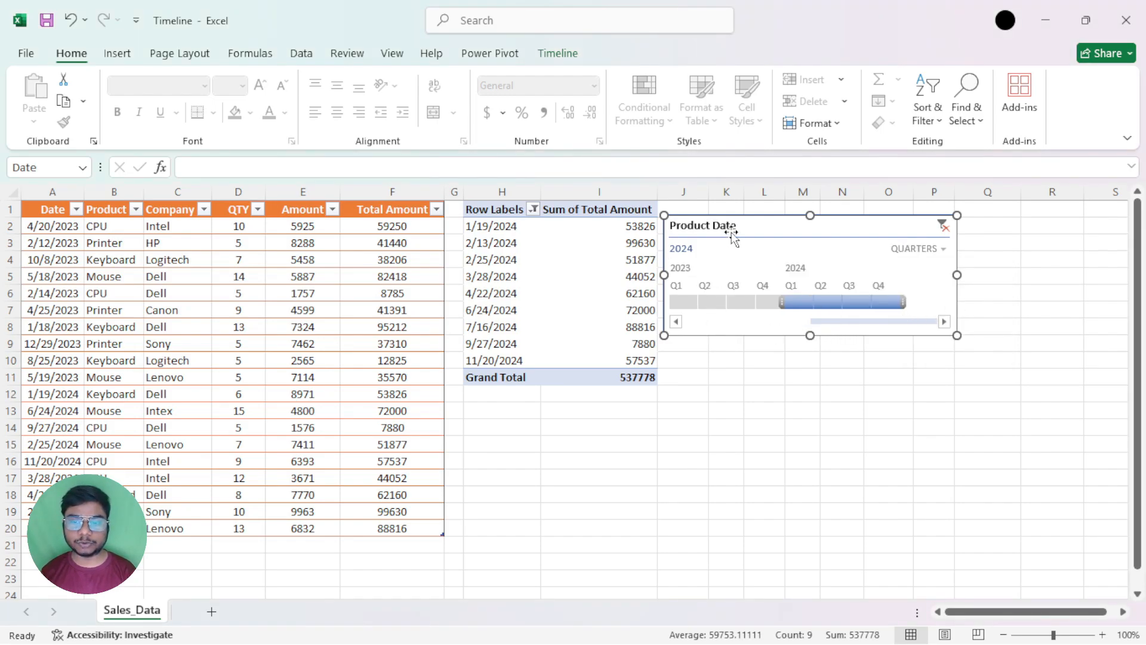
drag(738, 226, 753, 227)
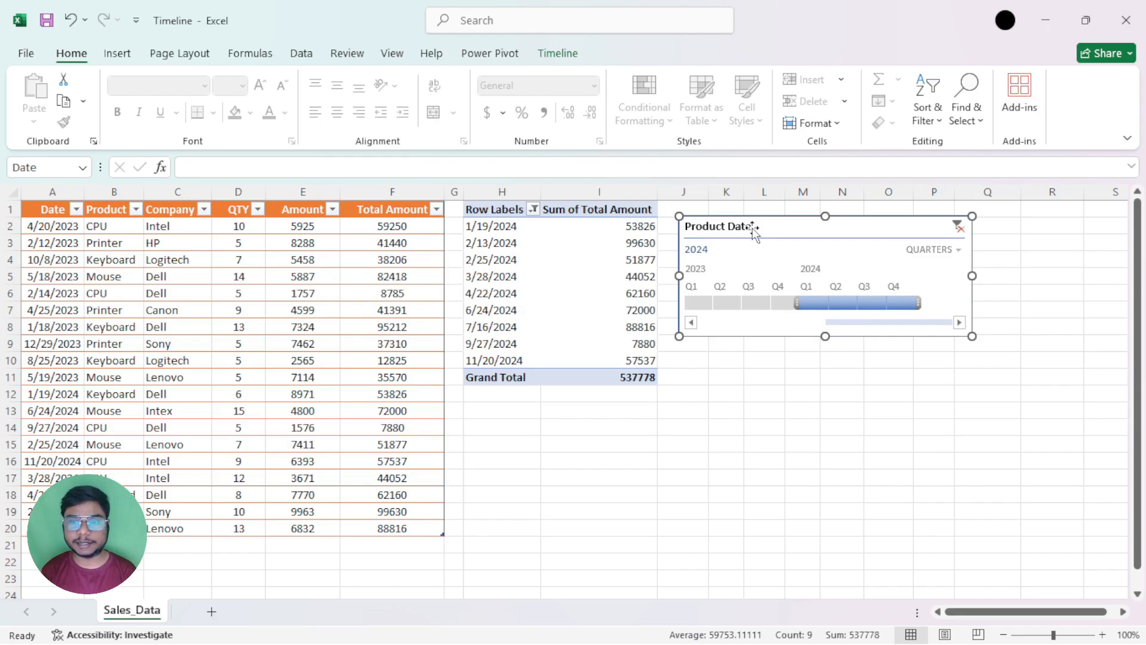
Filter the PivotTable by each quarter of 2023 in turn, from Q1 to Q4
click(700, 304)
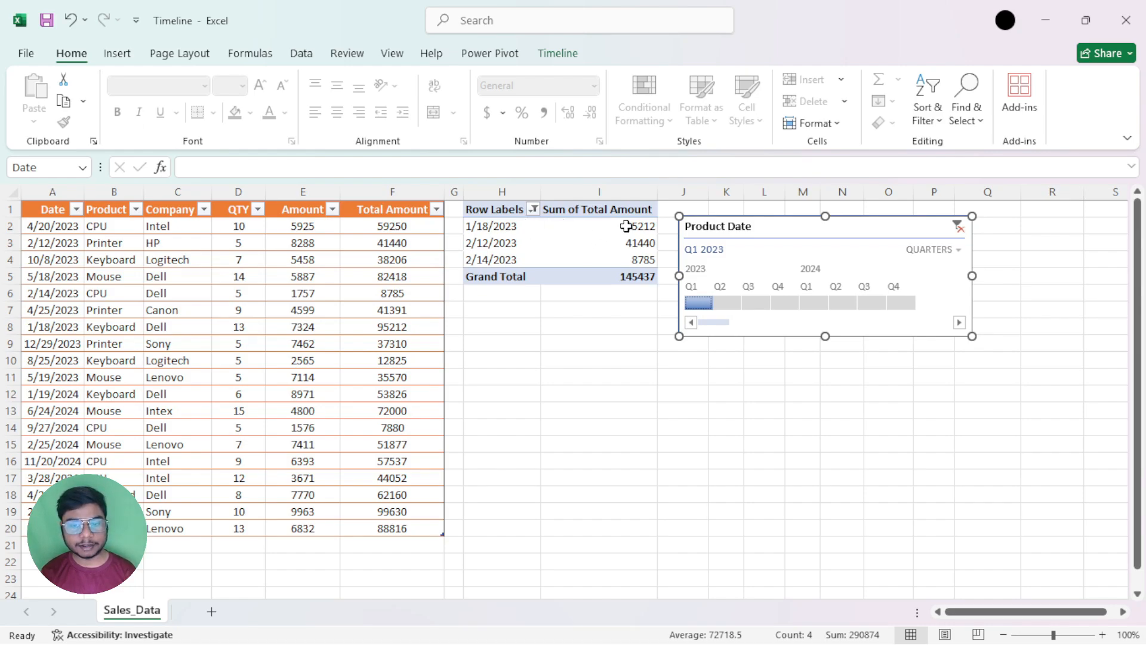
click(730, 304)
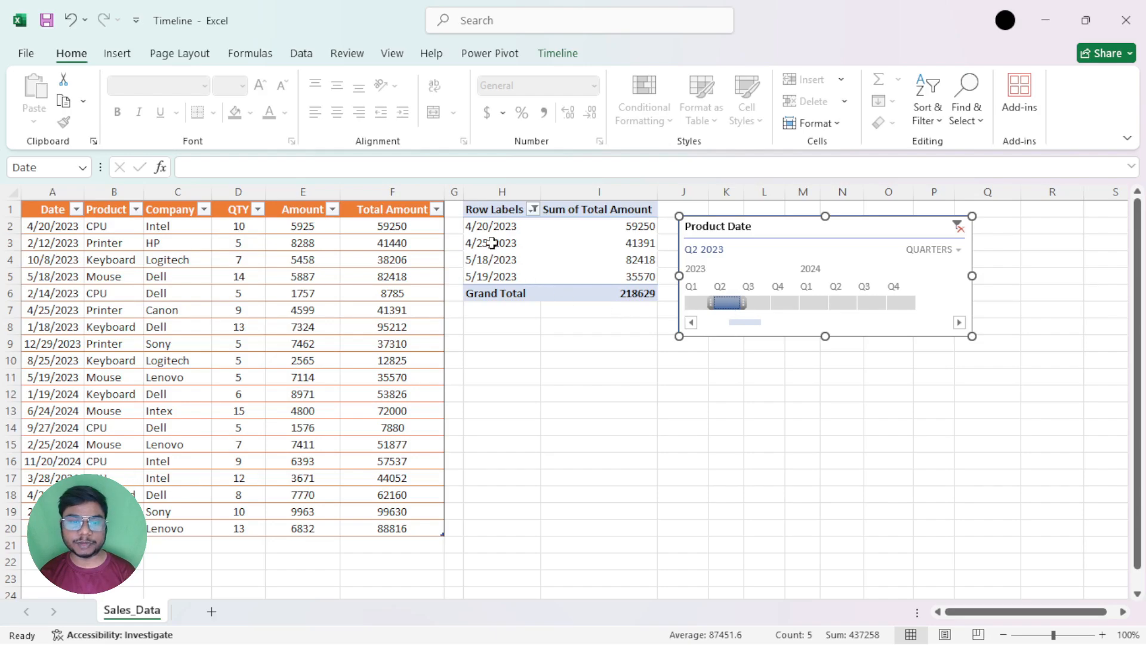
click(766, 303)
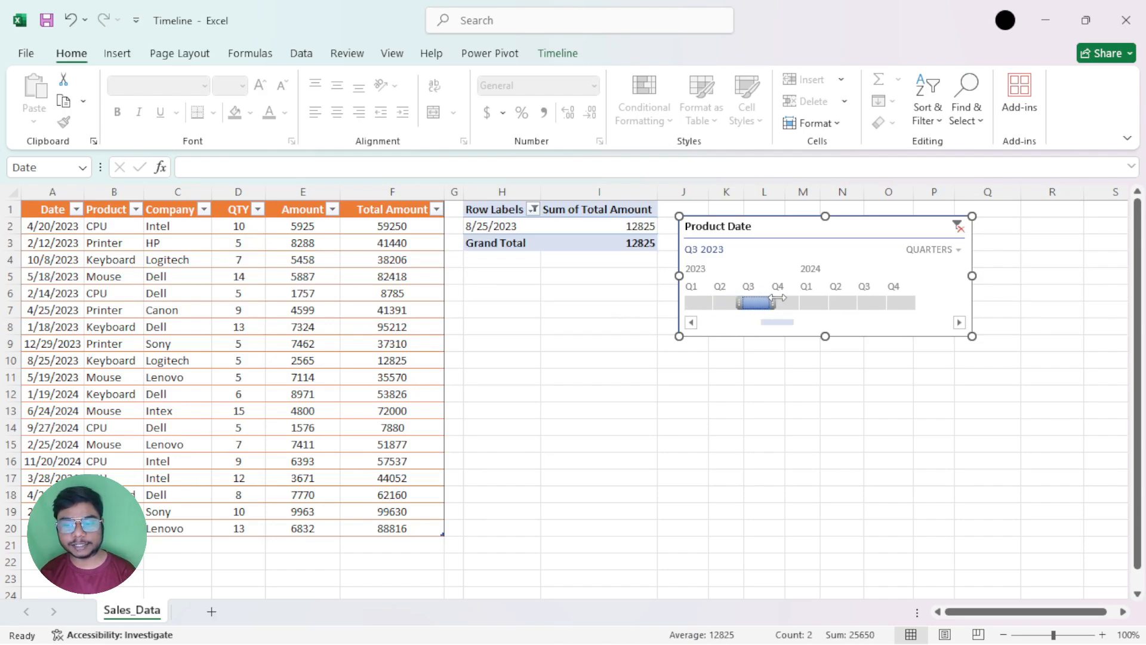
click(783, 304)
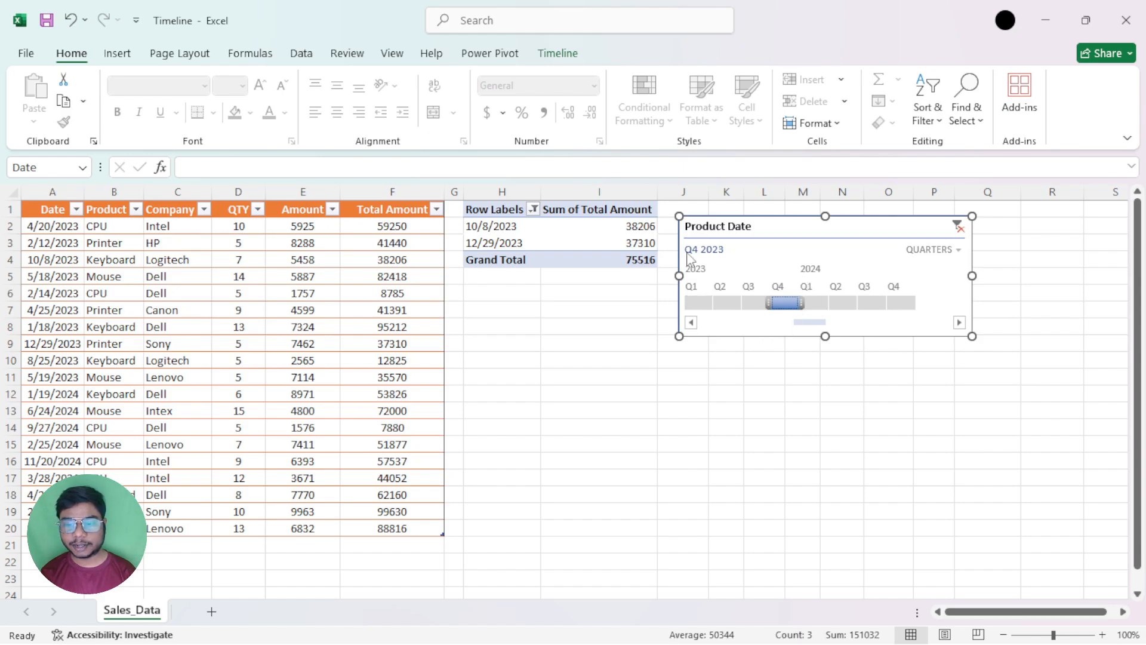
Step the PivotTable filter through the quarters of 2024, switching between Q1 and Q2 and ending on Q3 2024
click(819, 305)
click(844, 306)
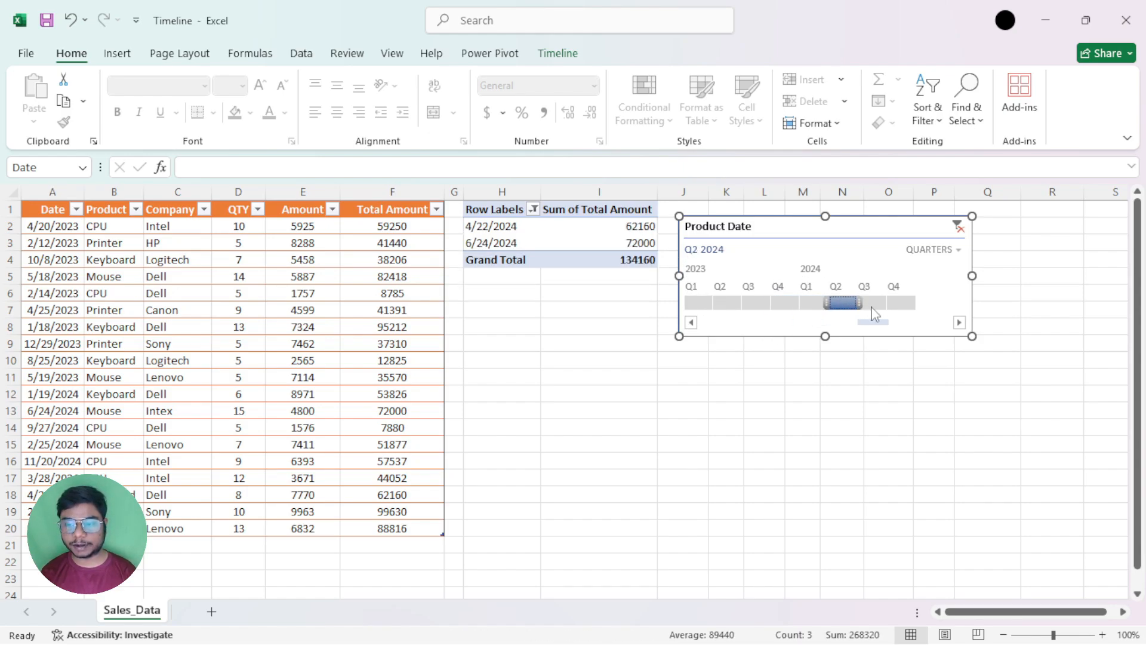
click(824, 303)
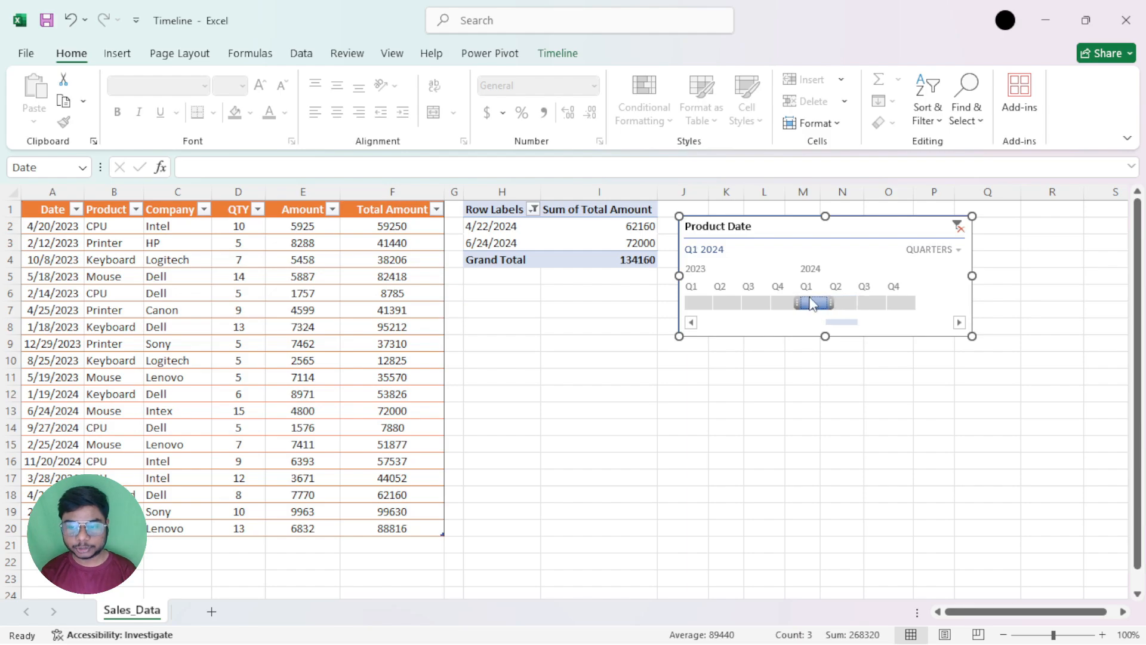
click(844, 304)
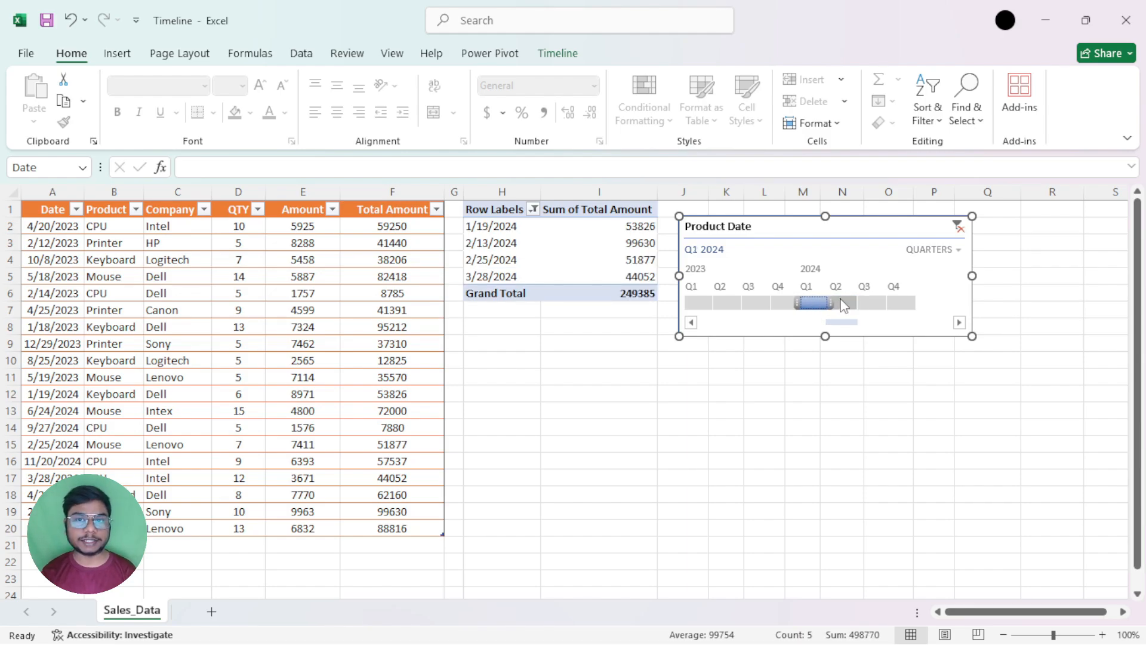
click(877, 305)
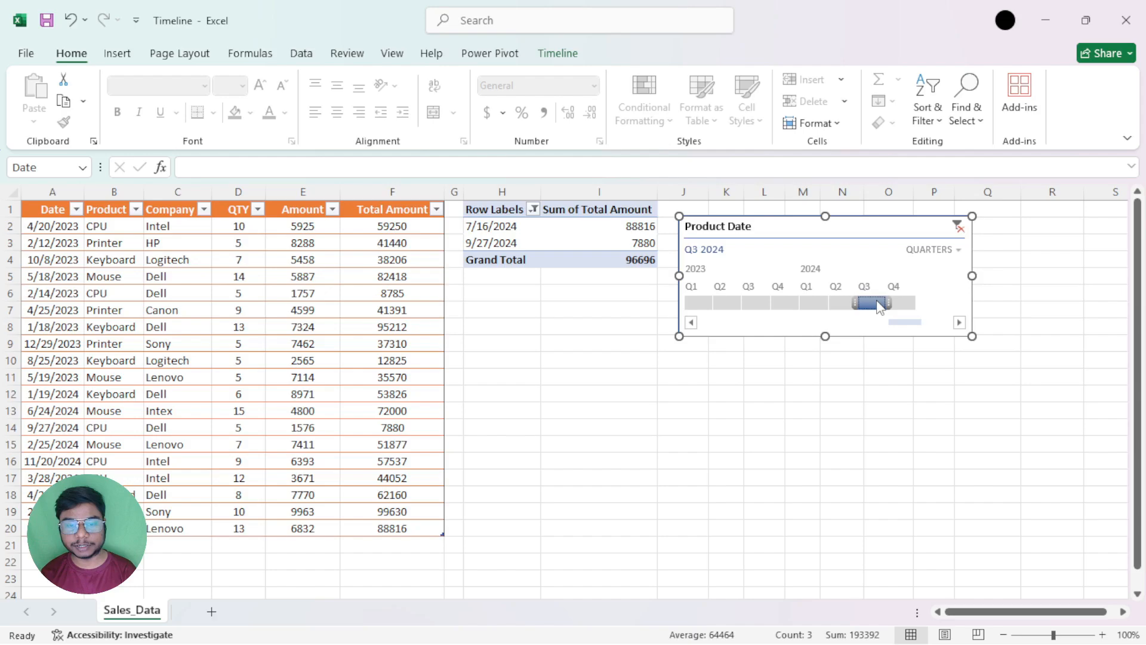
Filter the PivotTable to Q4 2024 and switch the timeline's time level to days
click(901, 304)
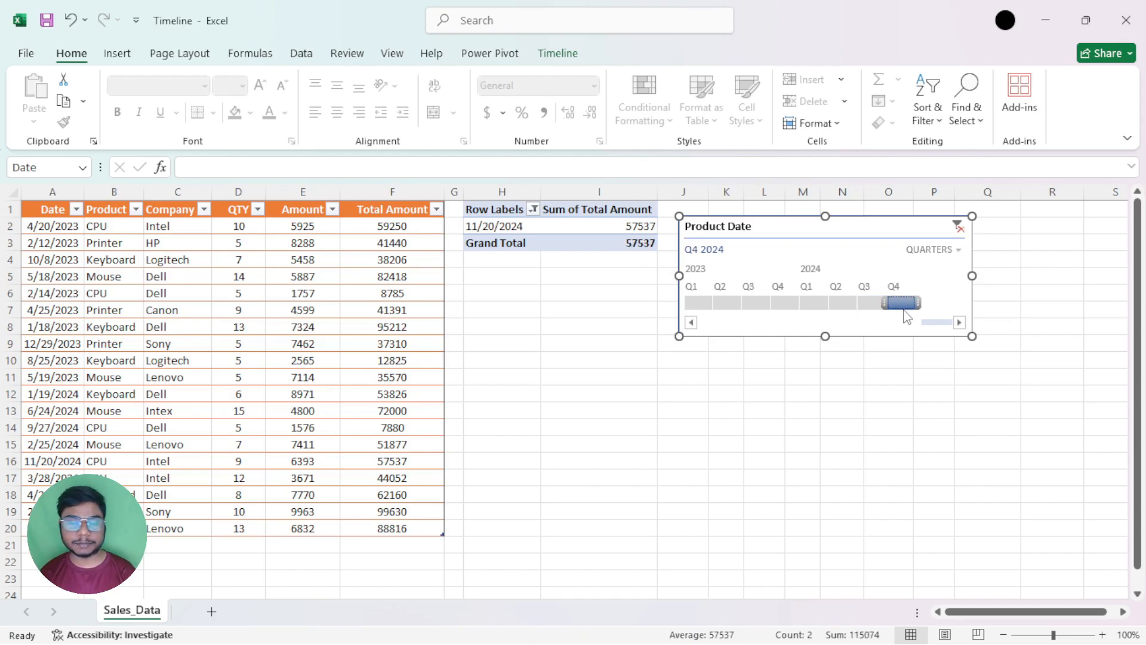
click(957, 250)
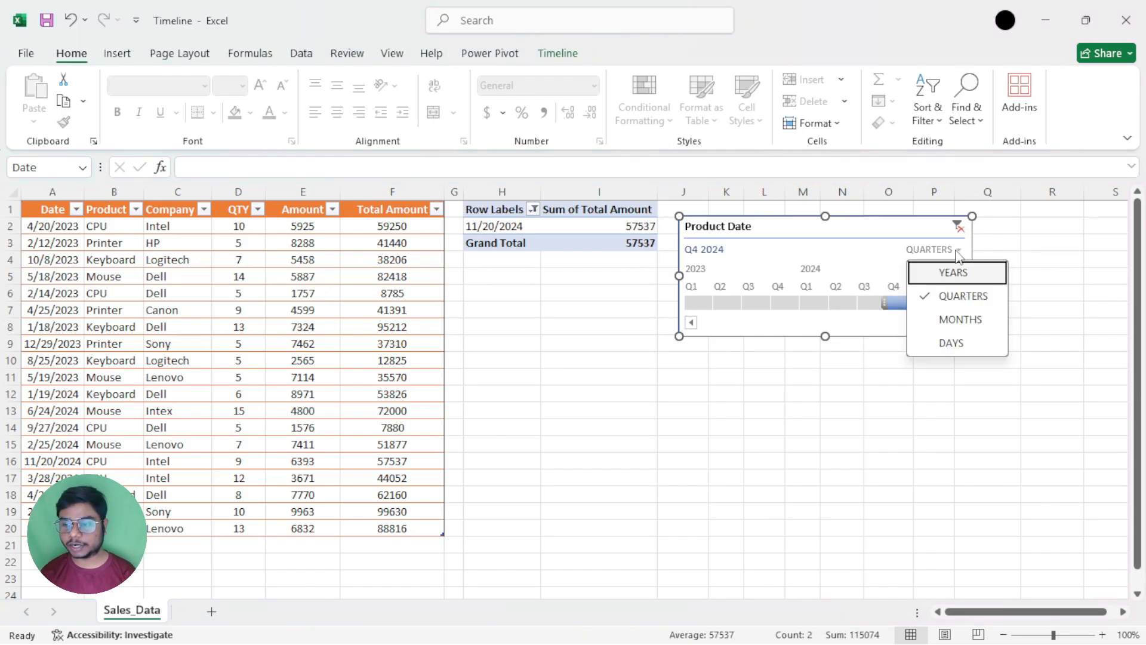
click(952, 343)
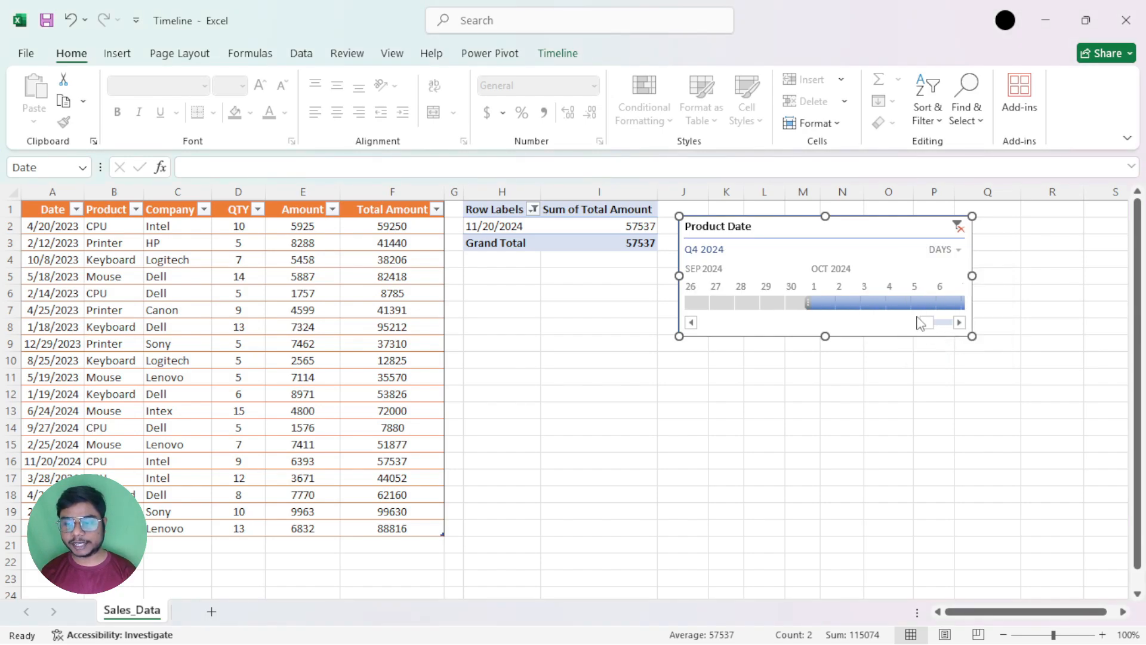
Shift the timeline slightly and filter the PivotTable by single days in January 2023, starting with January 1 and ending on January 5
drag(873, 322, 699, 327)
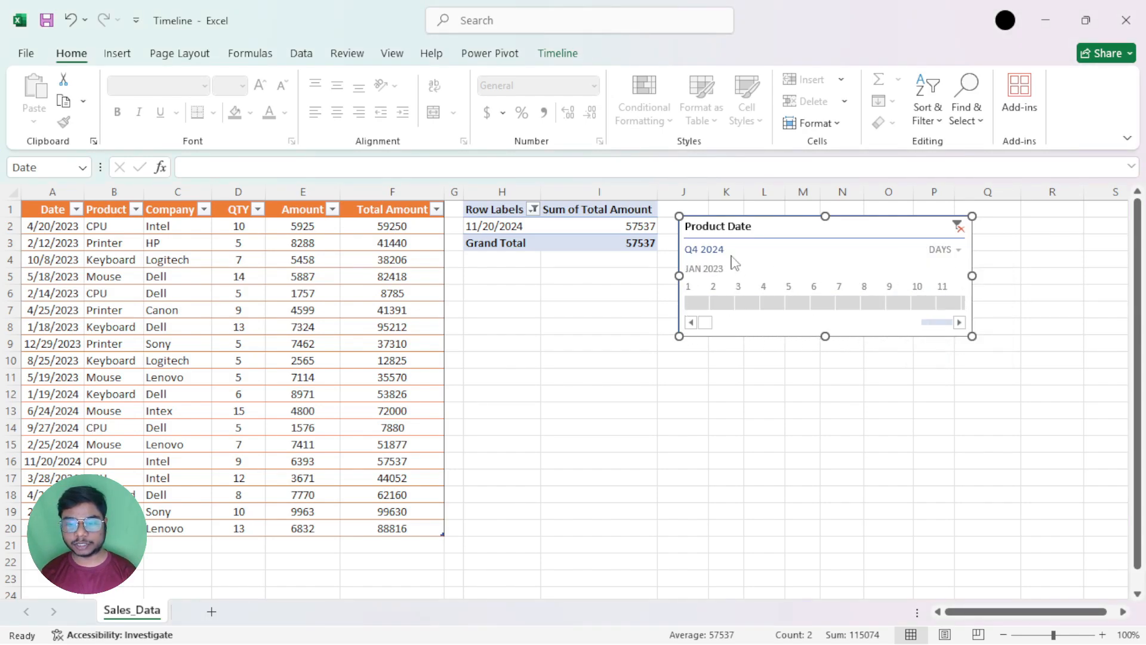
drag(748, 228, 774, 229)
click(724, 303)
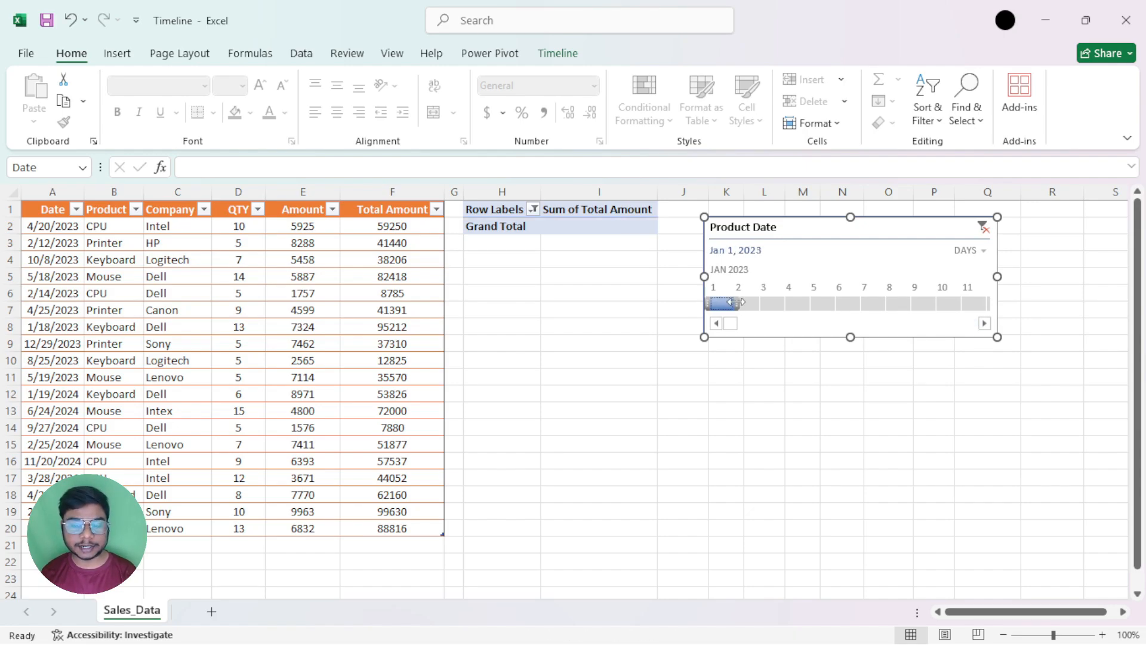
drag(736, 302, 825, 310)
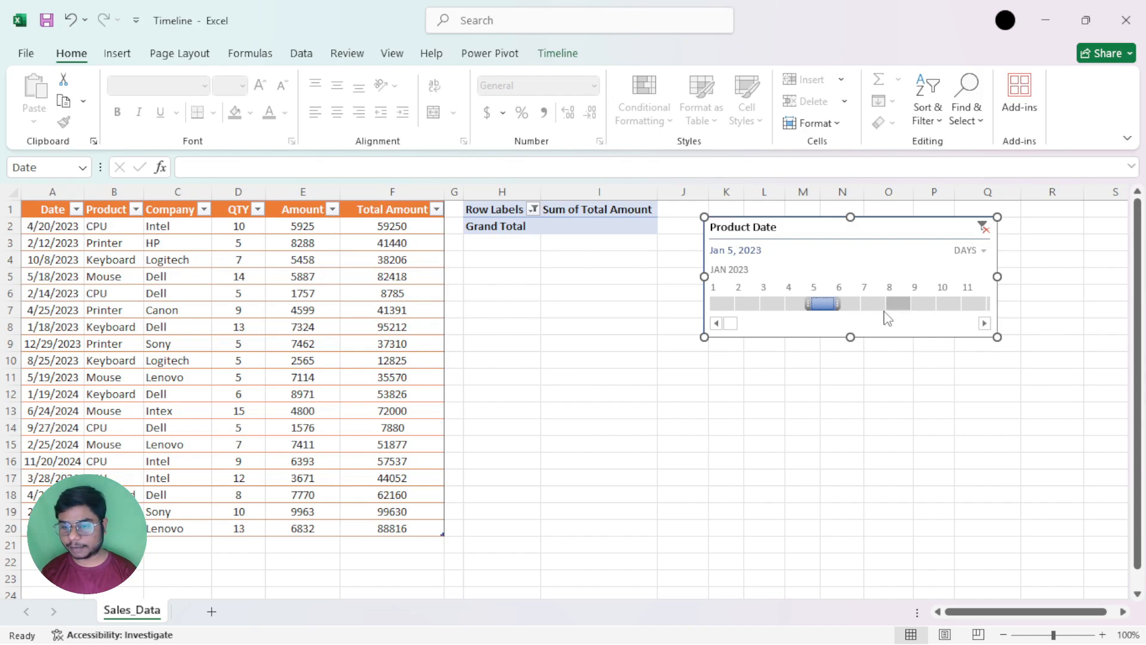
Filter the PivotTable to April 20, 2023, and select its date and total amount for review
click(985, 323)
click(985, 323)
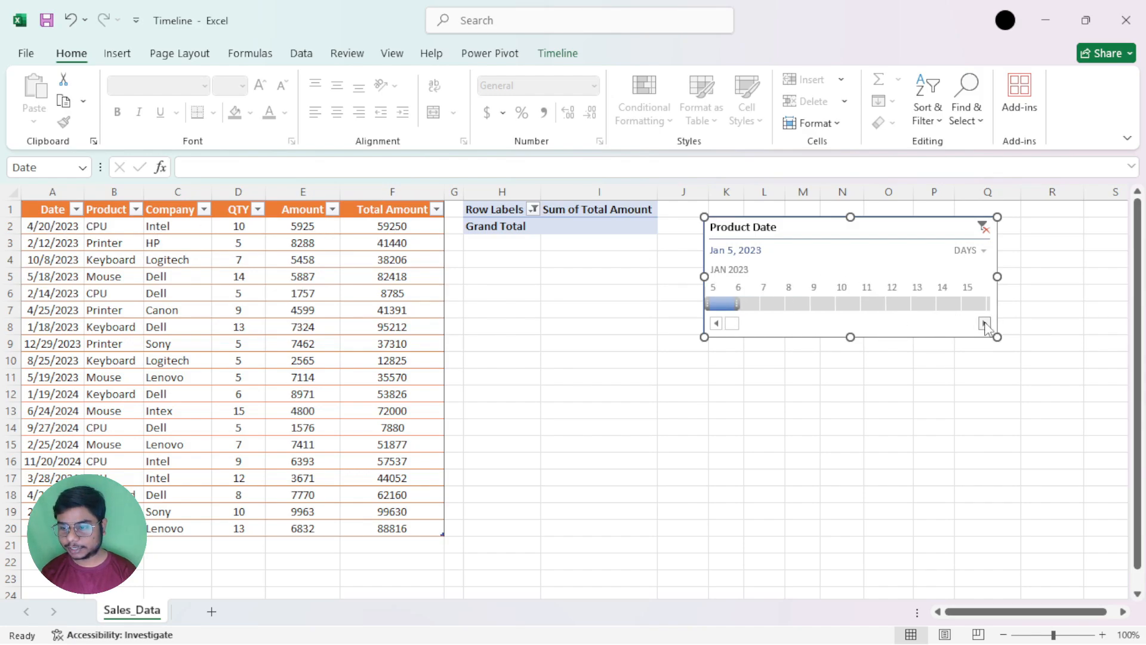
click(985, 323)
click(985, 323)
drag(731, 332, 769, 338)
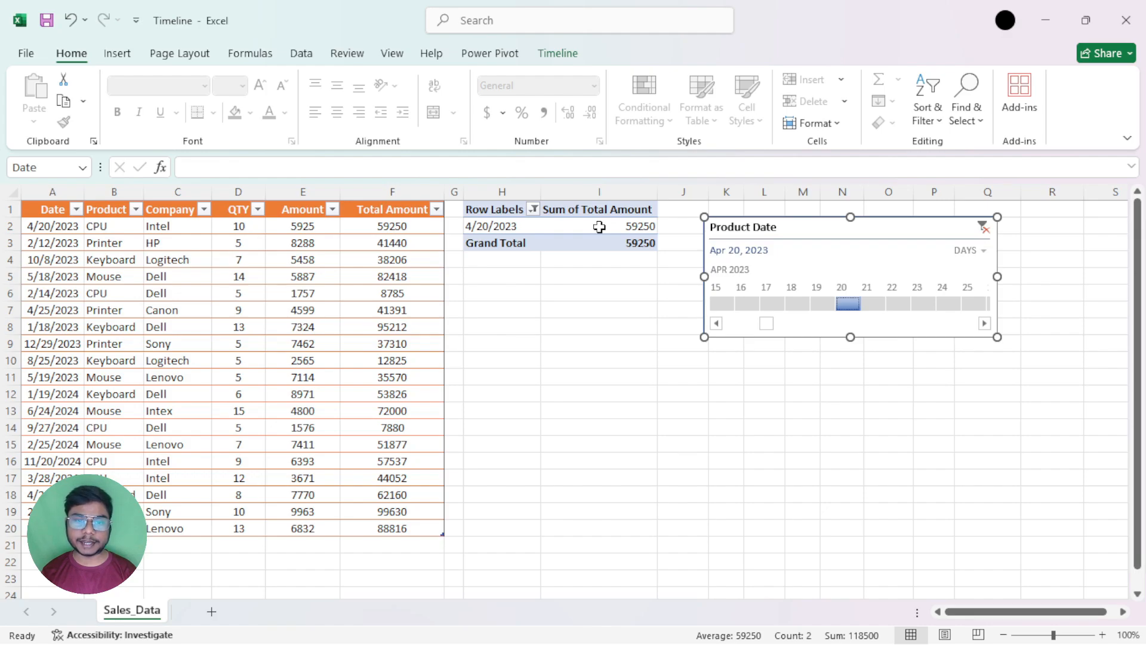
click(495, 228)
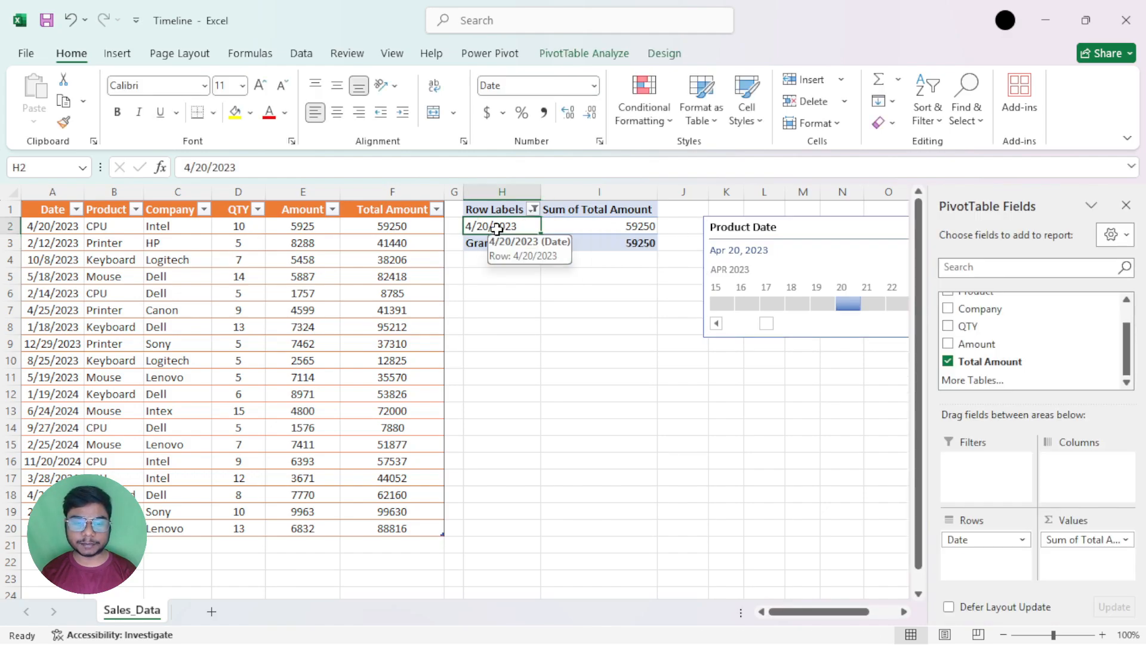
click(631, 226)
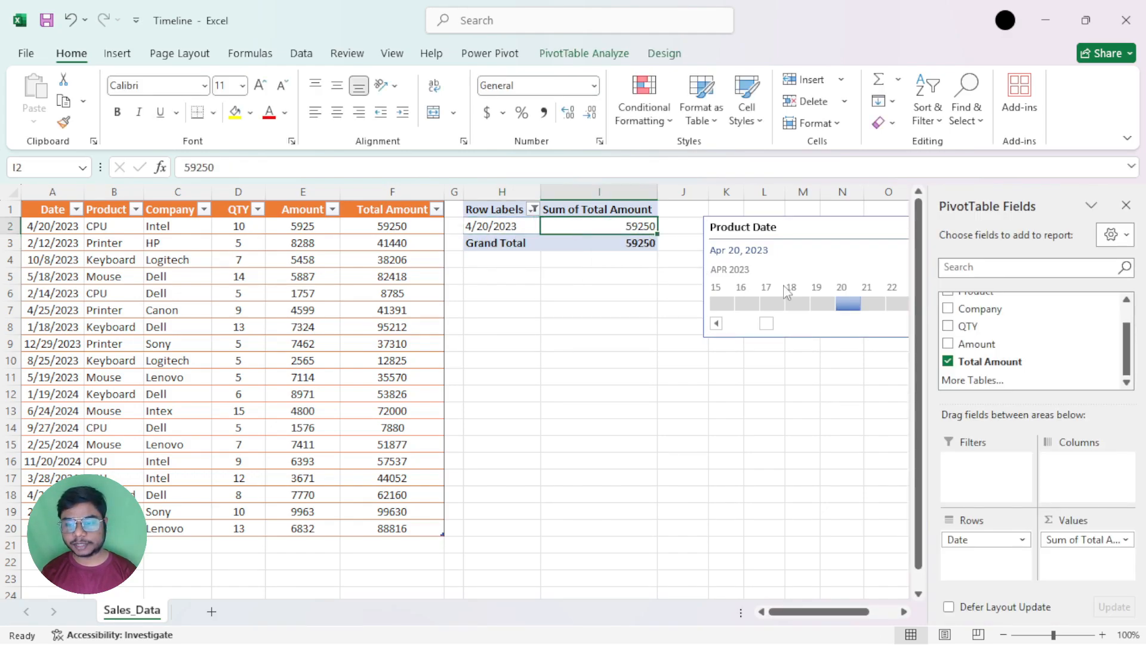
Set the timeline's time level to months and clear its filter so all periods are included
click(827, 229)
mouse_move(827, 229)
mouse_down()
mouse_move(639, 295)
mouse_move(596, 294)
mouse_move(848, 251)
mouse_move(832, 238)
mouse_up()
click(985, 266)
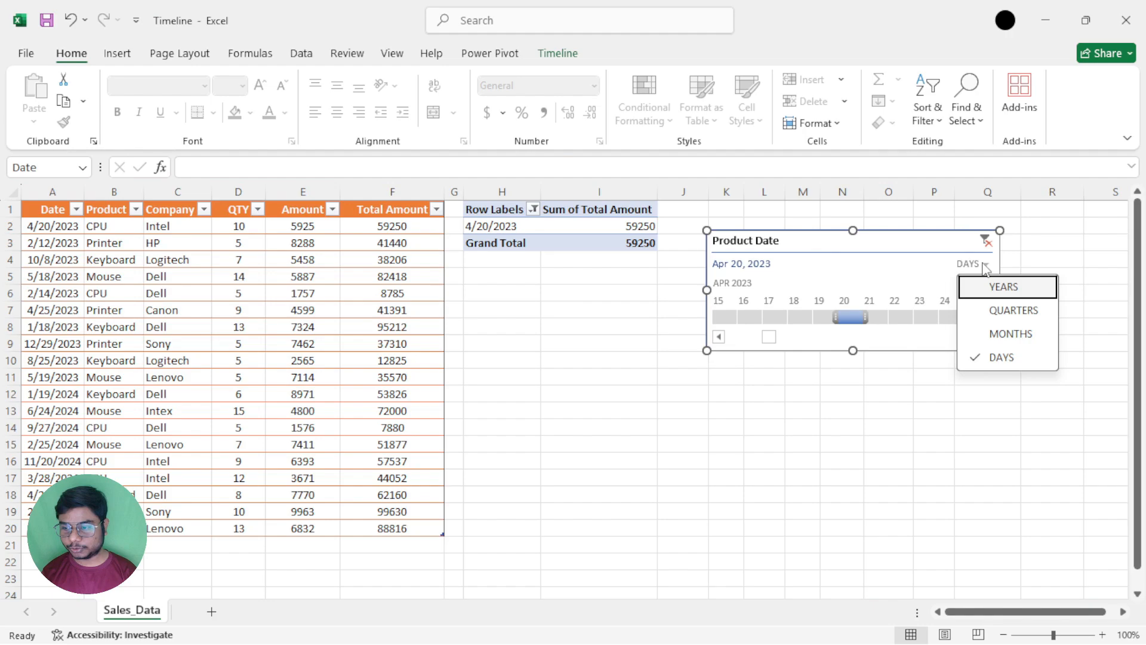
click(993, 335)
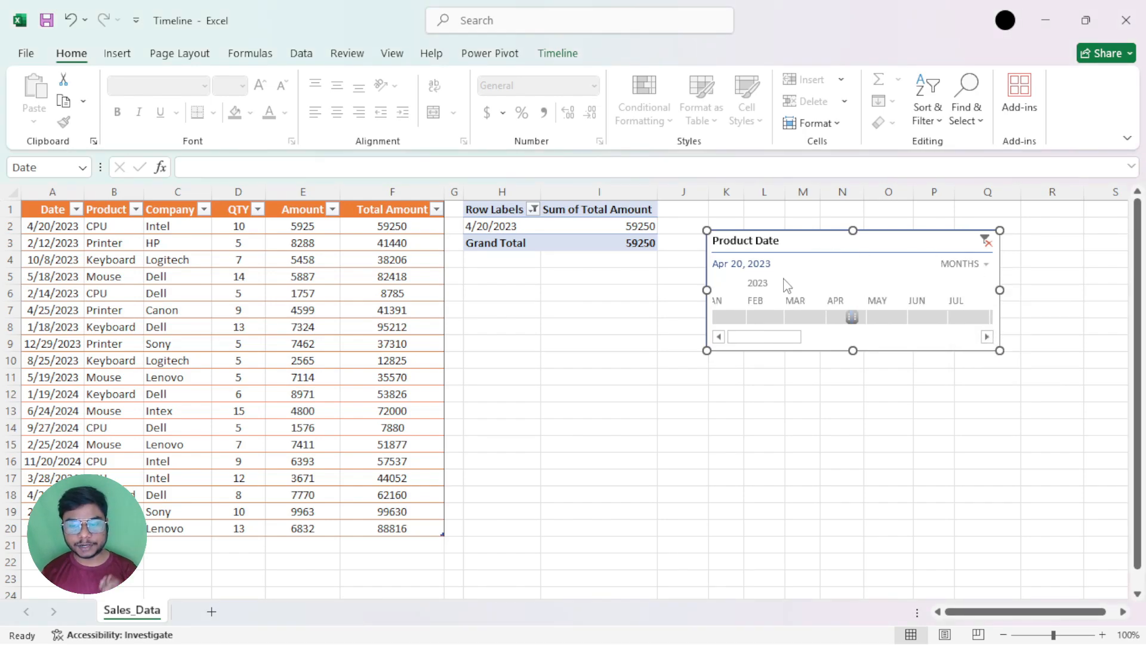
click(986, 241)
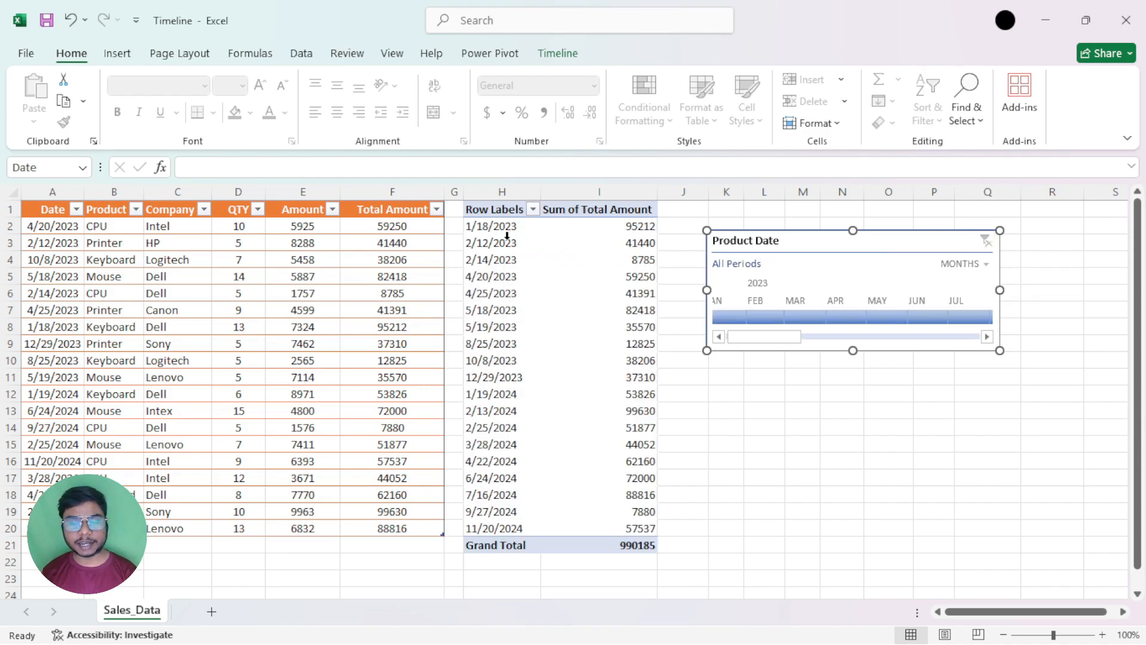
Resize the timeline freehand to about 1.49 inches high and 3.63 inches wide
drag(773, 341, 734, 347)
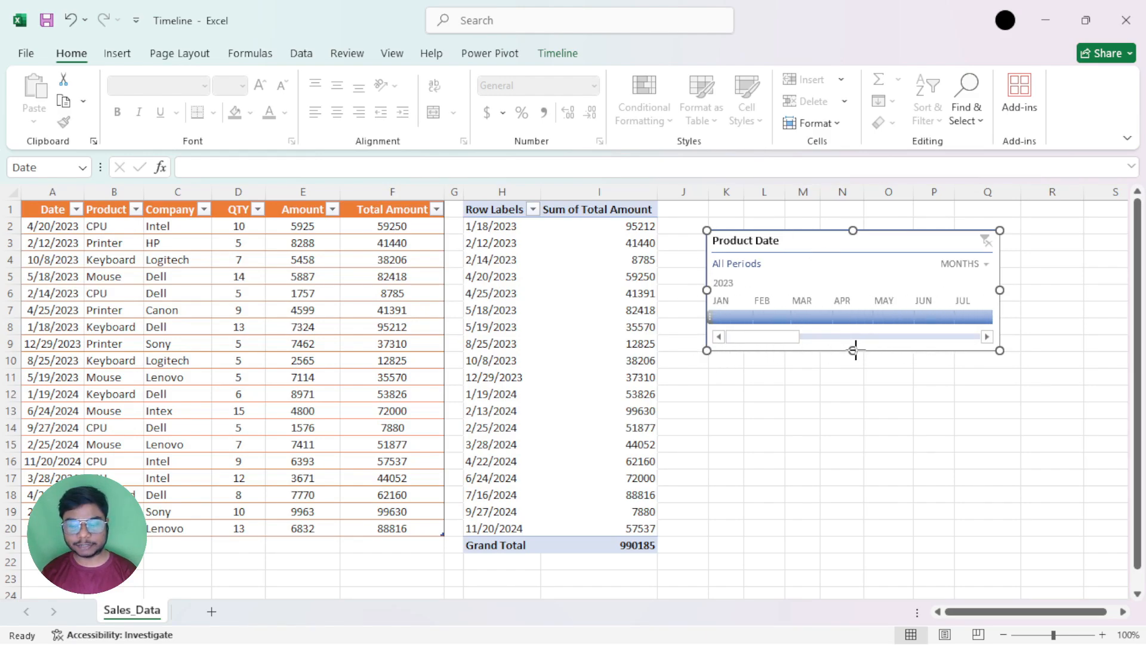
drag(854, 351, 854, 427)
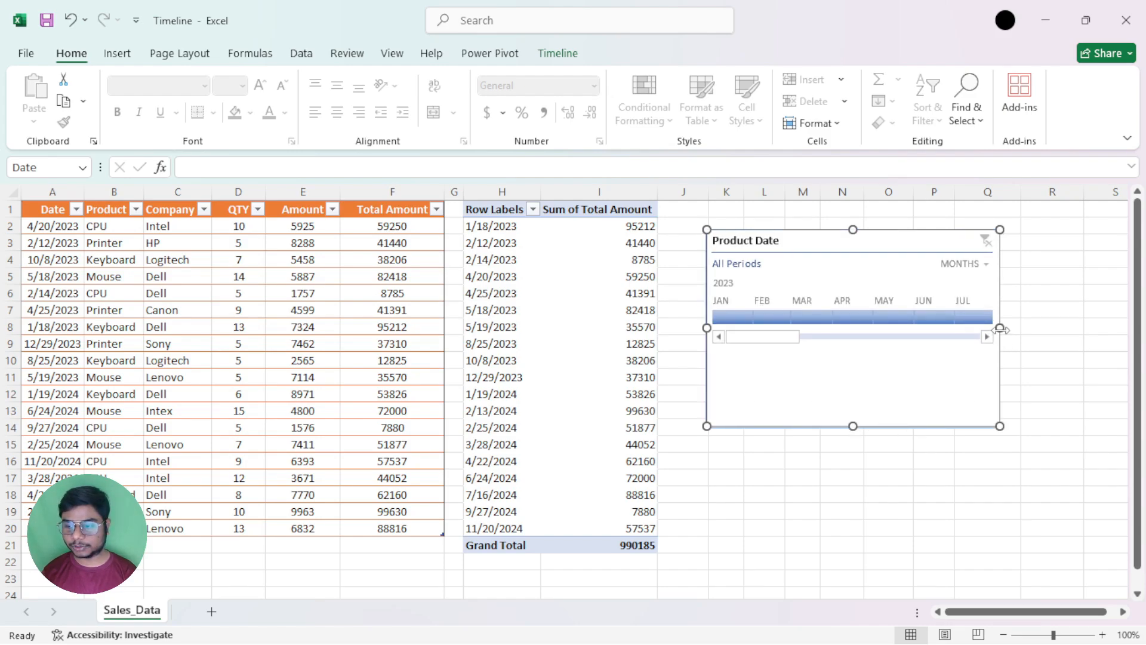
mouse_move(1001, 327)
mouse_down()
mouse_move(1084, 328)
mouse_move(983, 328)
mouse_up()
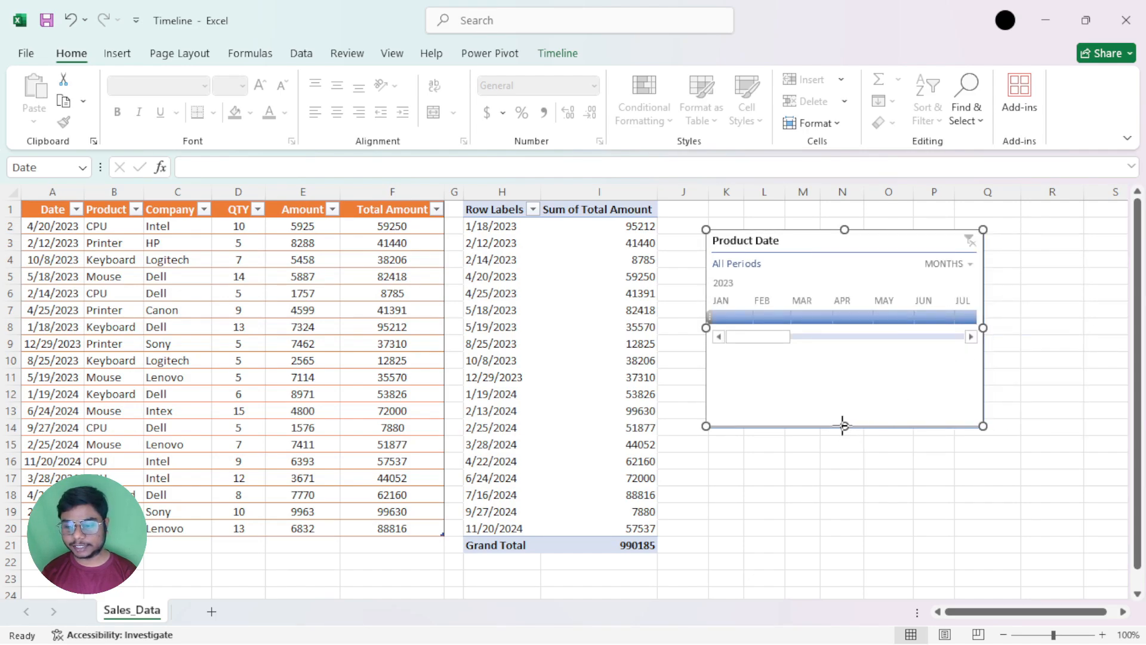
drag(844, 426, 845, 373)
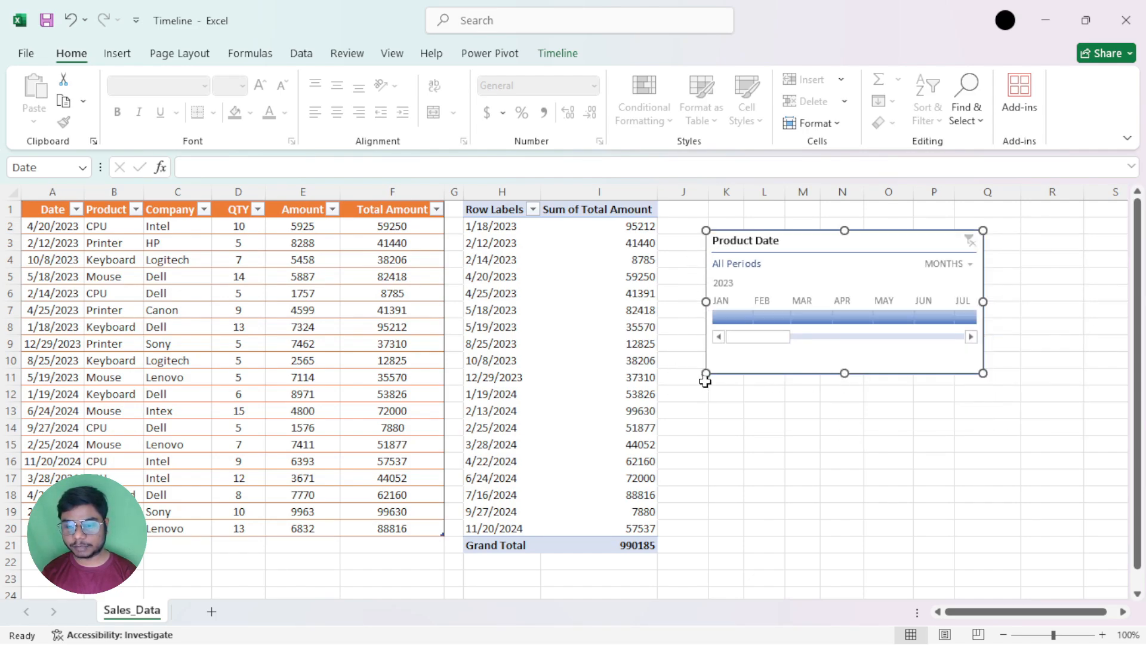
drag(706, 373, 686, 348)
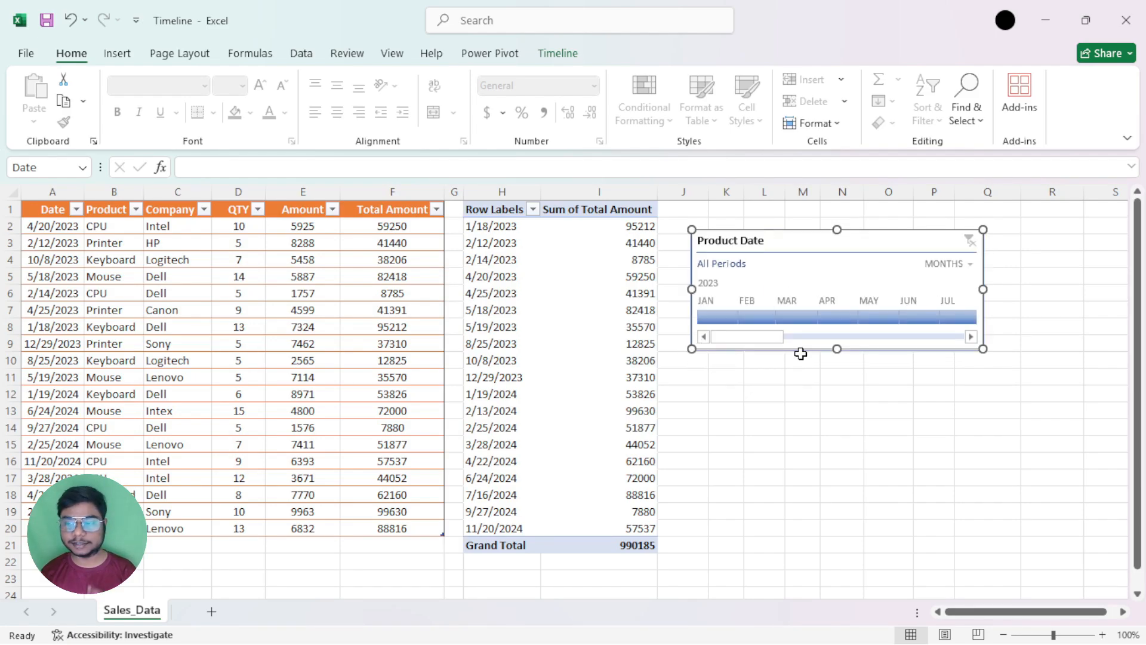
Filter the PivotTable to January 2023 and clear the filter again, nudging the timeline slightly away from the PivotTable
click(559, 53)
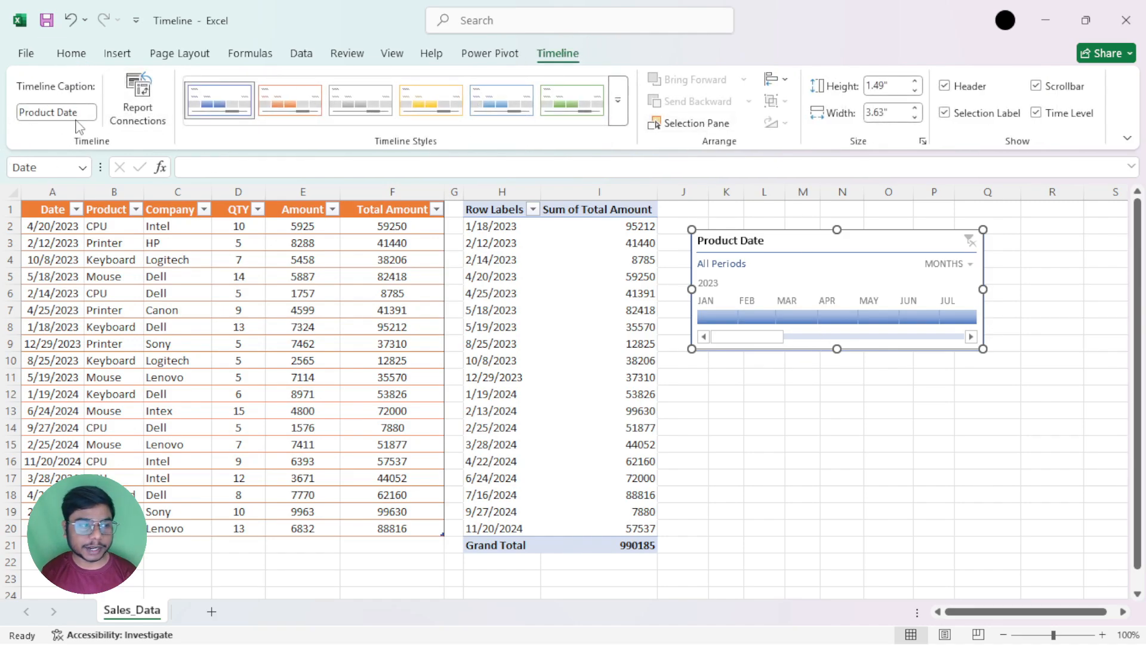
drag(800, 245, 807, 258)
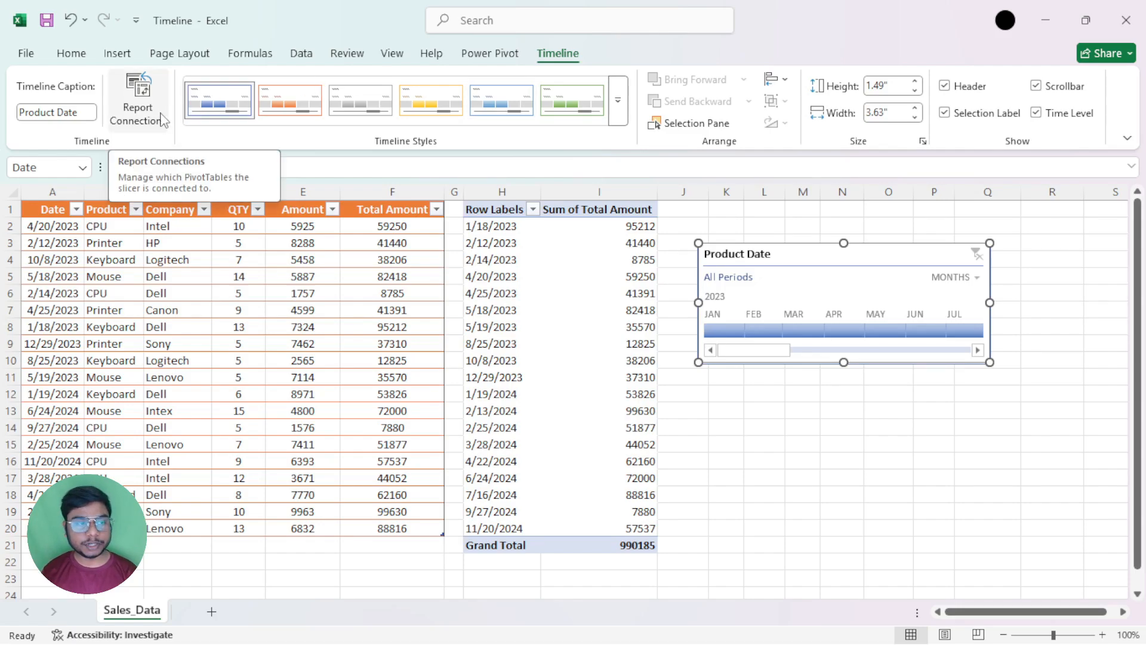
click(738, 335)
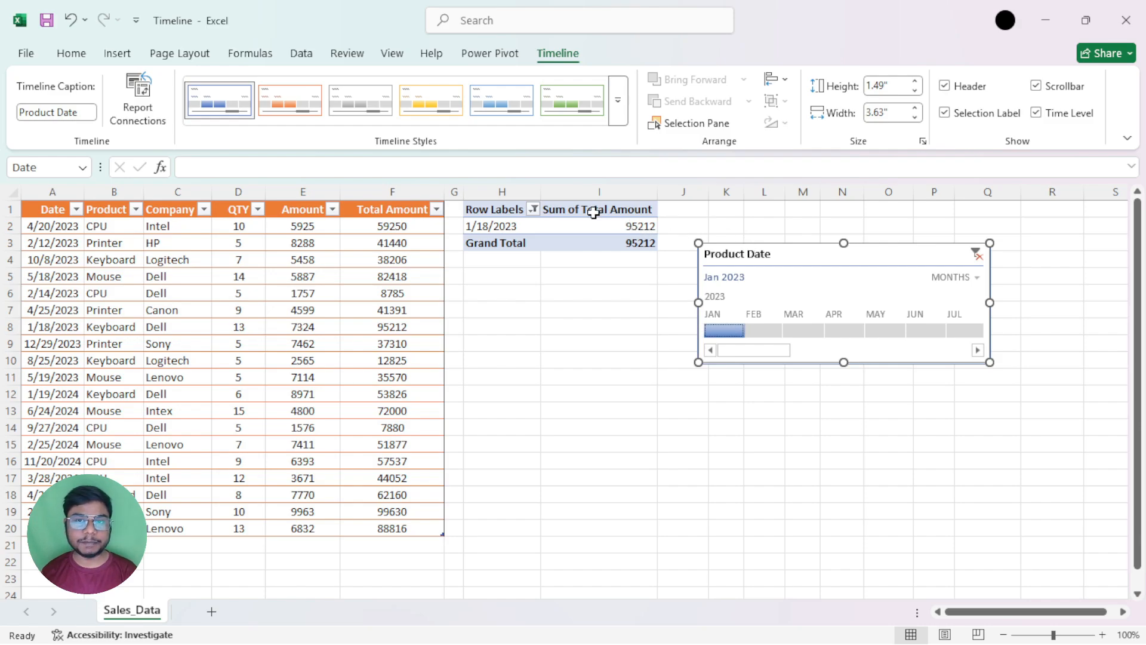
click(977, 255)
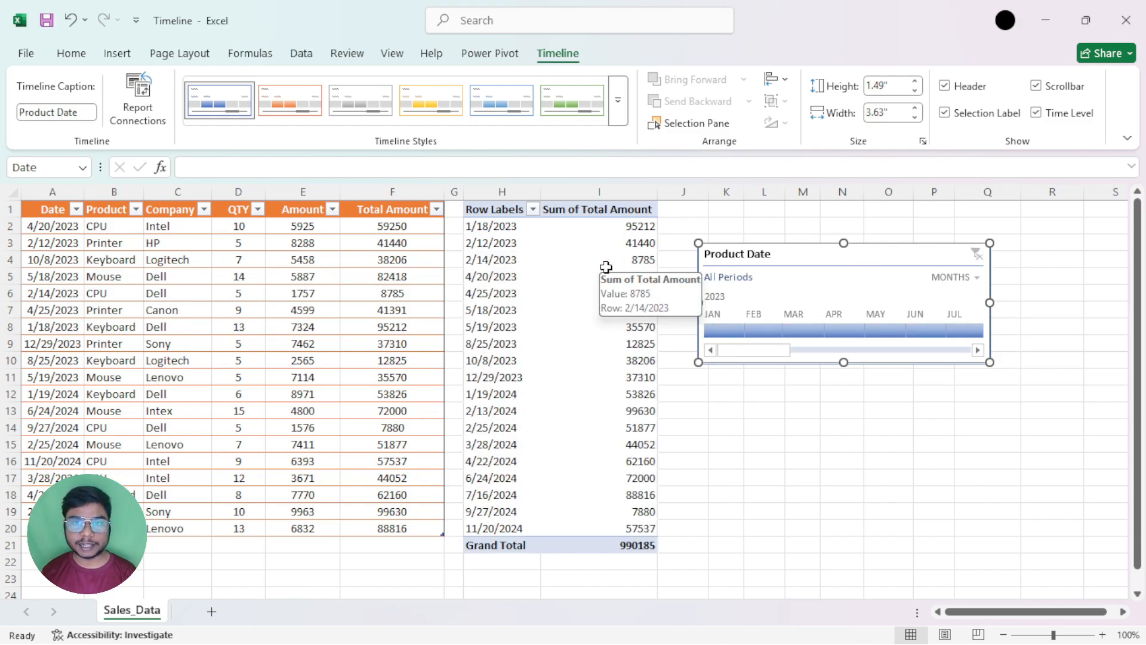
drag(816, 257, 825, 253)
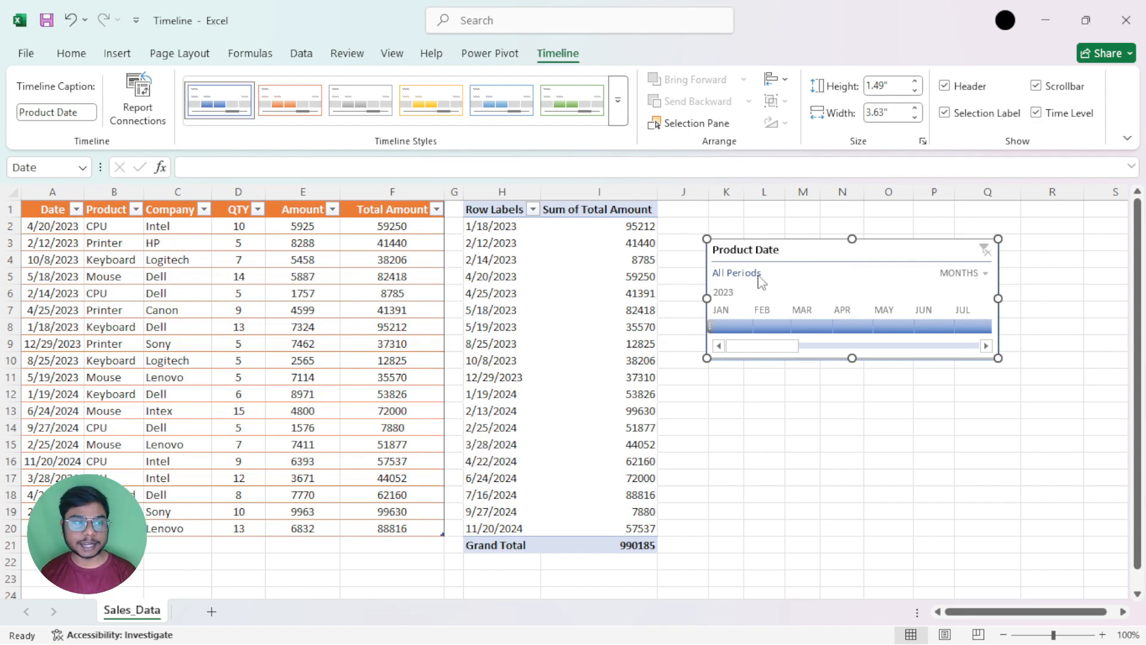
Disconnect the Product Date timeline from PivotTable2 in its report connections
click(132, 123)
drag(673, 270, 415, 333)
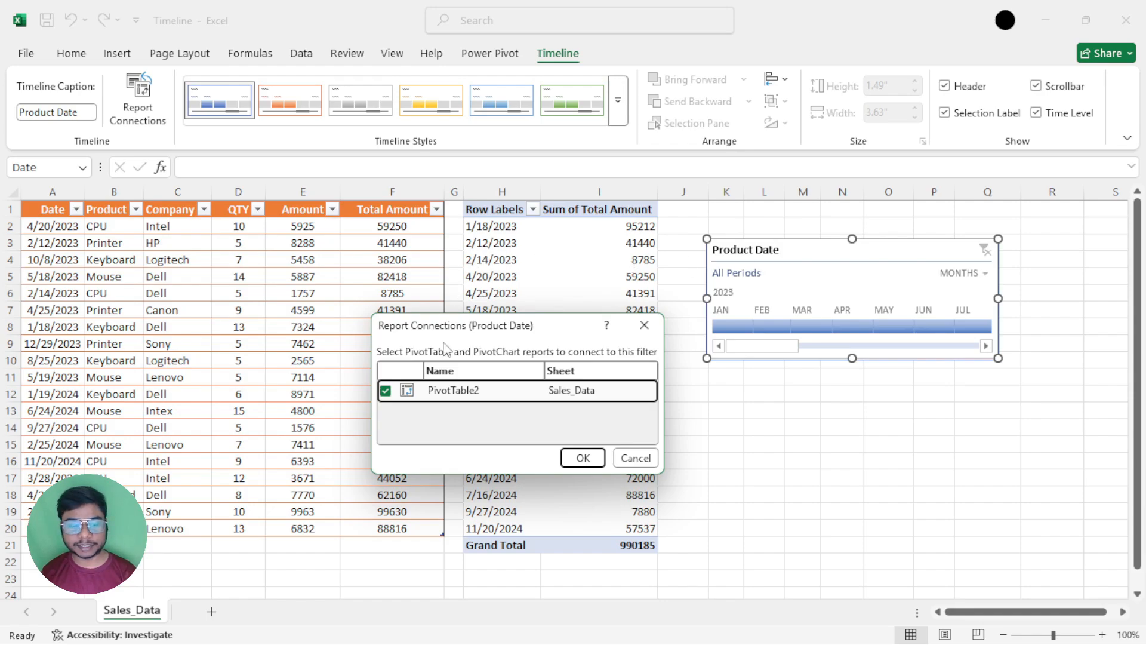
drag(501, 326, 503, 208)
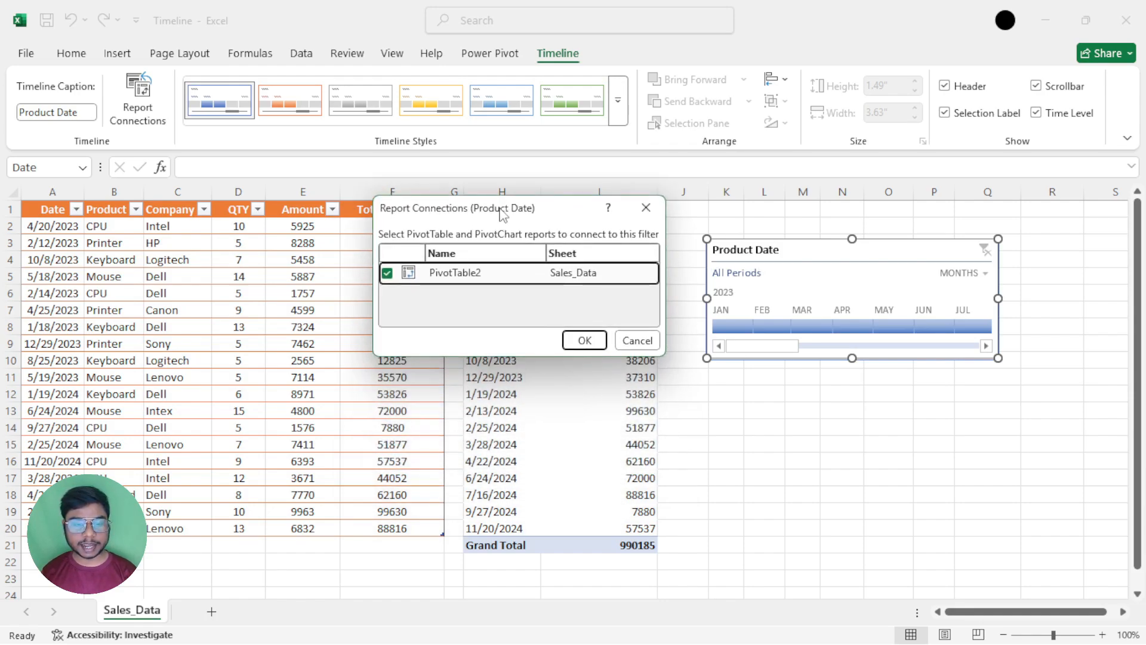
click(584, 340)
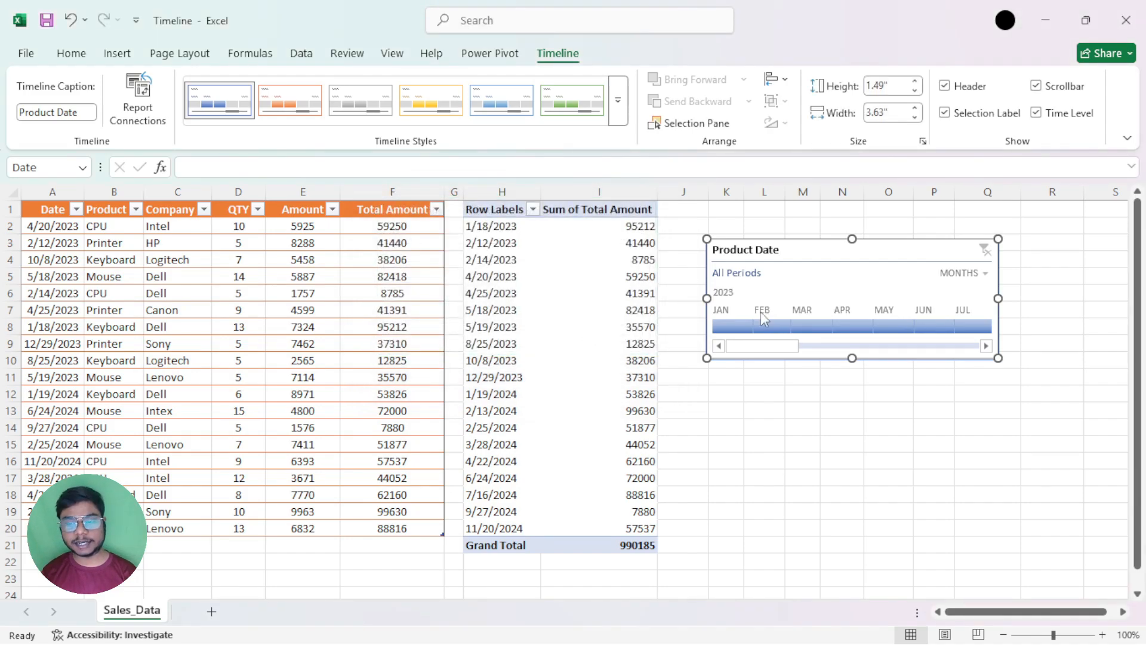
Test the disconnected timeline by choosing January 2023, switching the time level to years, and selecting 2024 and 2023
click(734, 327)
drag(735, 326, 900, 332)
click(742, 332)
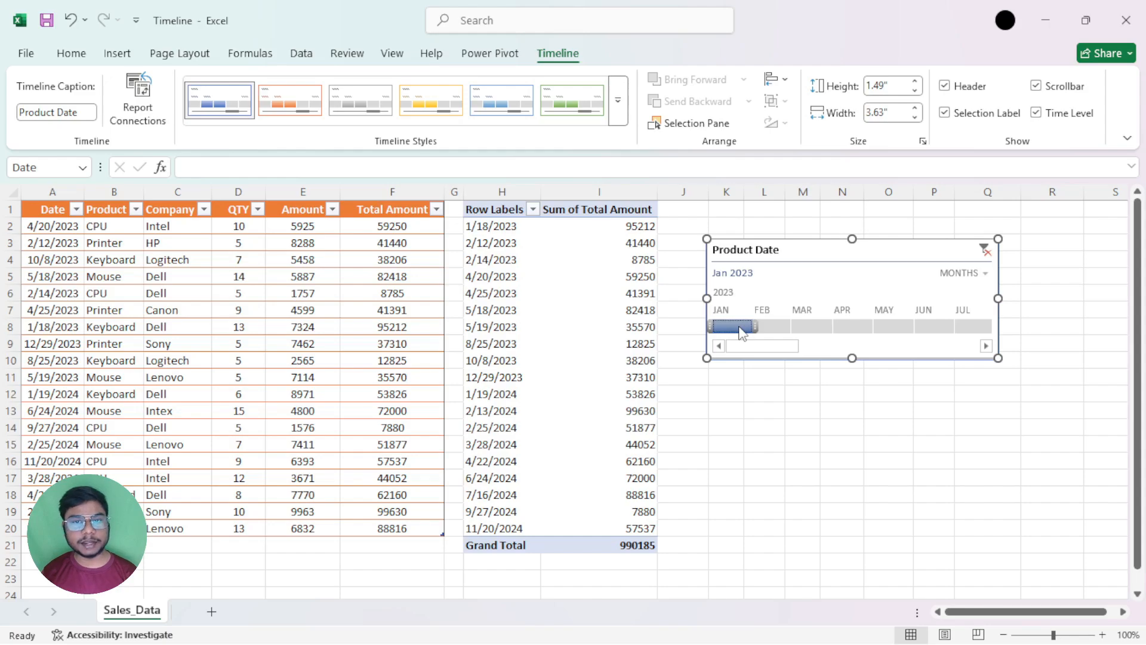
click(972, 273)
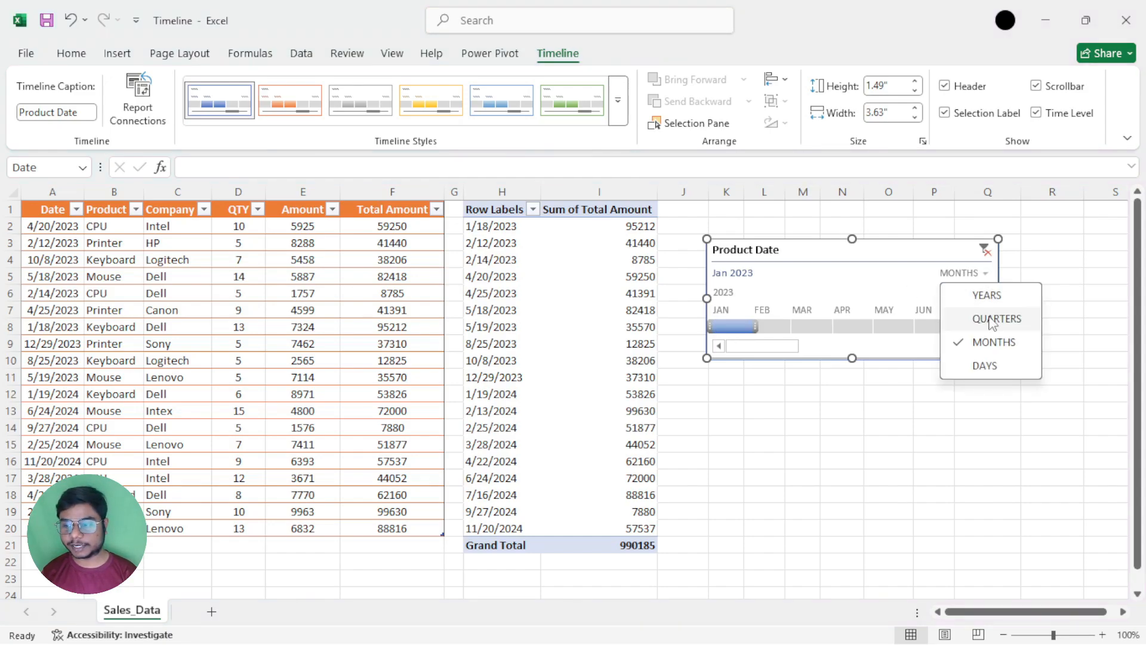
click(986, 296)
click(779, 327)
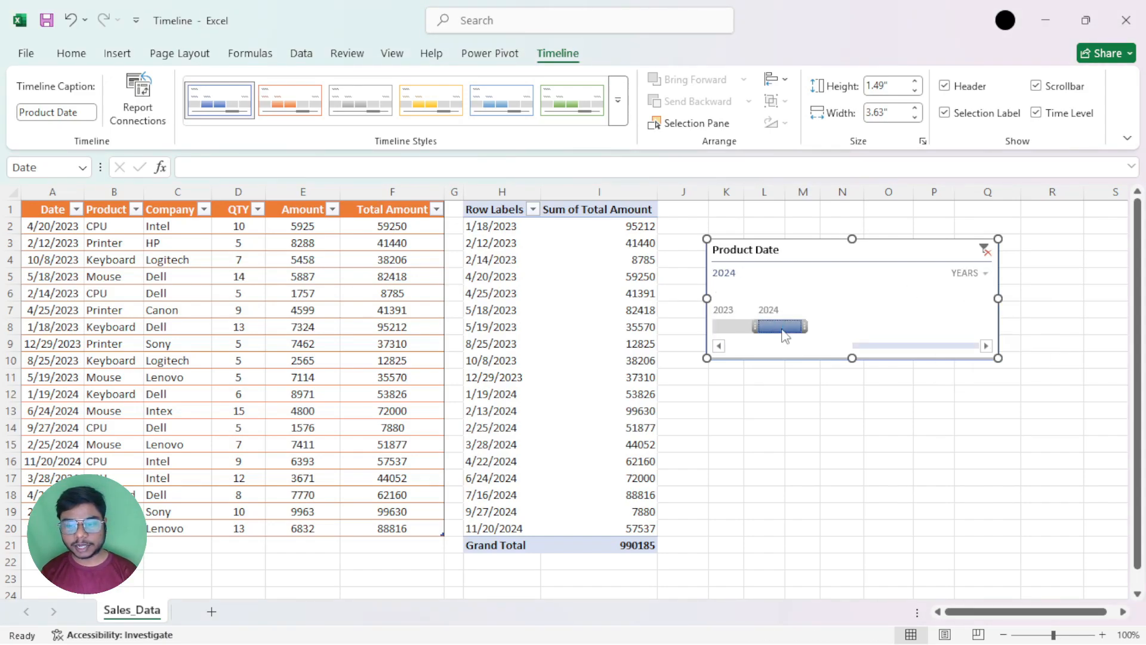
click(737, 328)
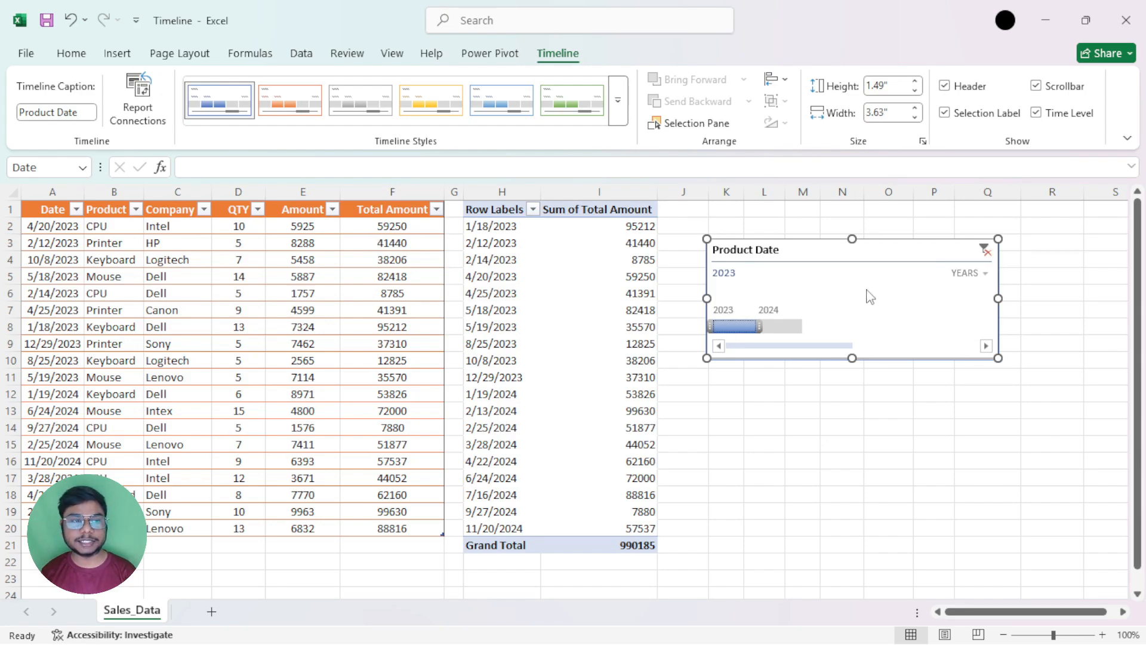
Reconnect the Product Date timeline to PivotTable2 on the Sales_Data sheet
click(139, 100)
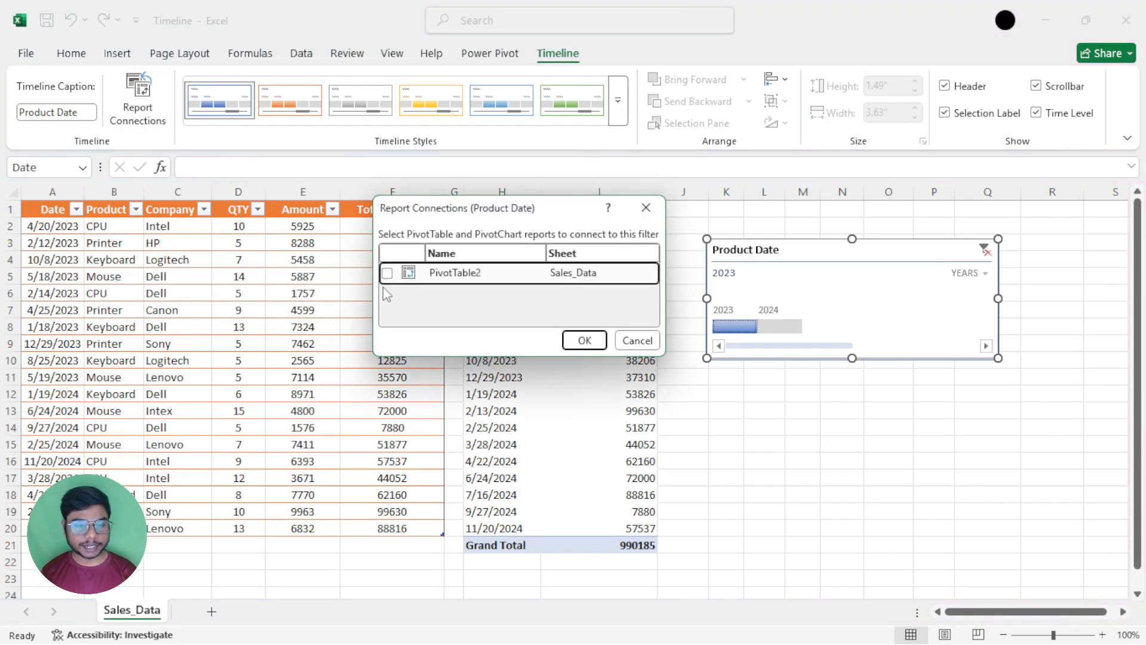
click(387, 274)
click(584, 341)
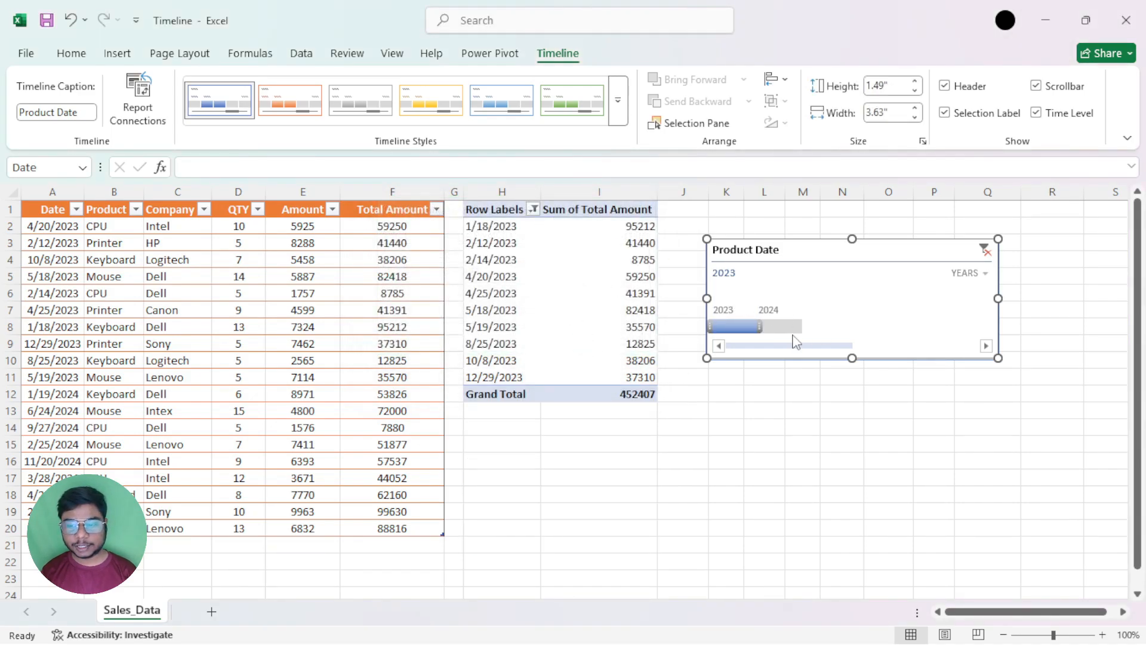
Filter the PivotTable to 2024 and to 2023 with the timeline, and clear the filter to include all periods
click(779, 326)
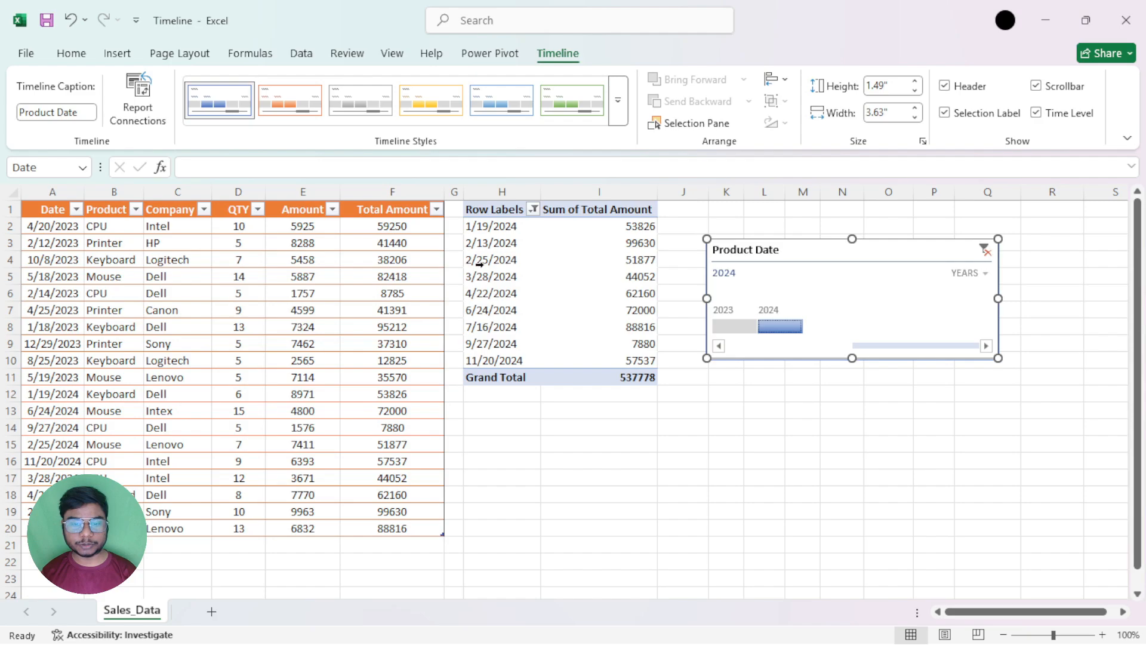
click(736, 326)
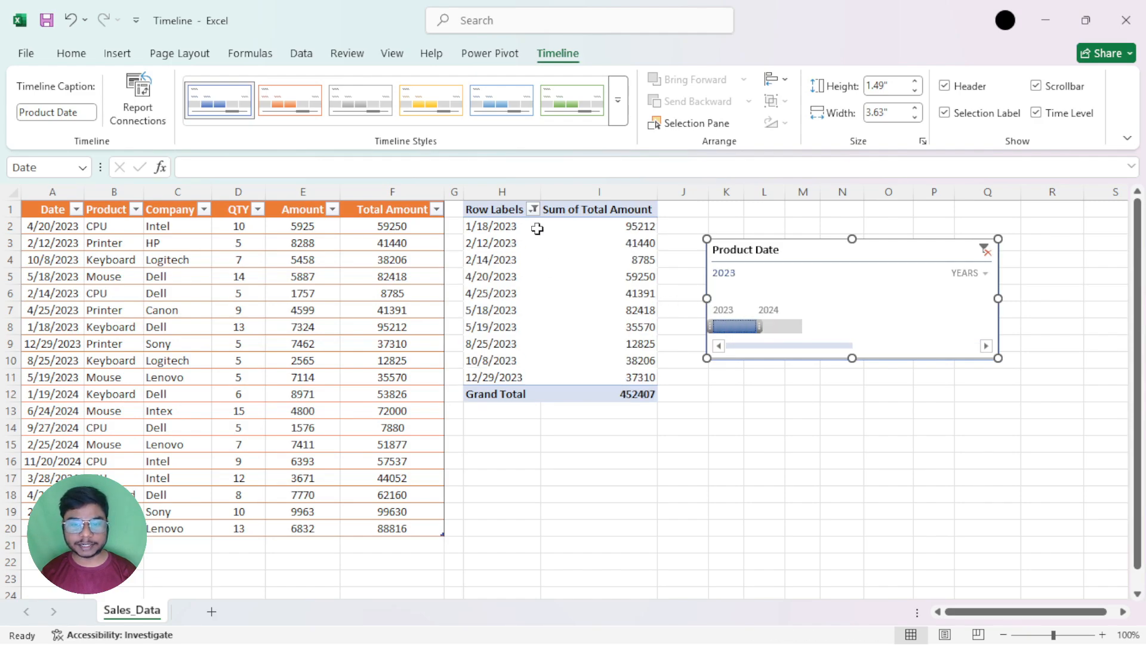
click(985, 251)
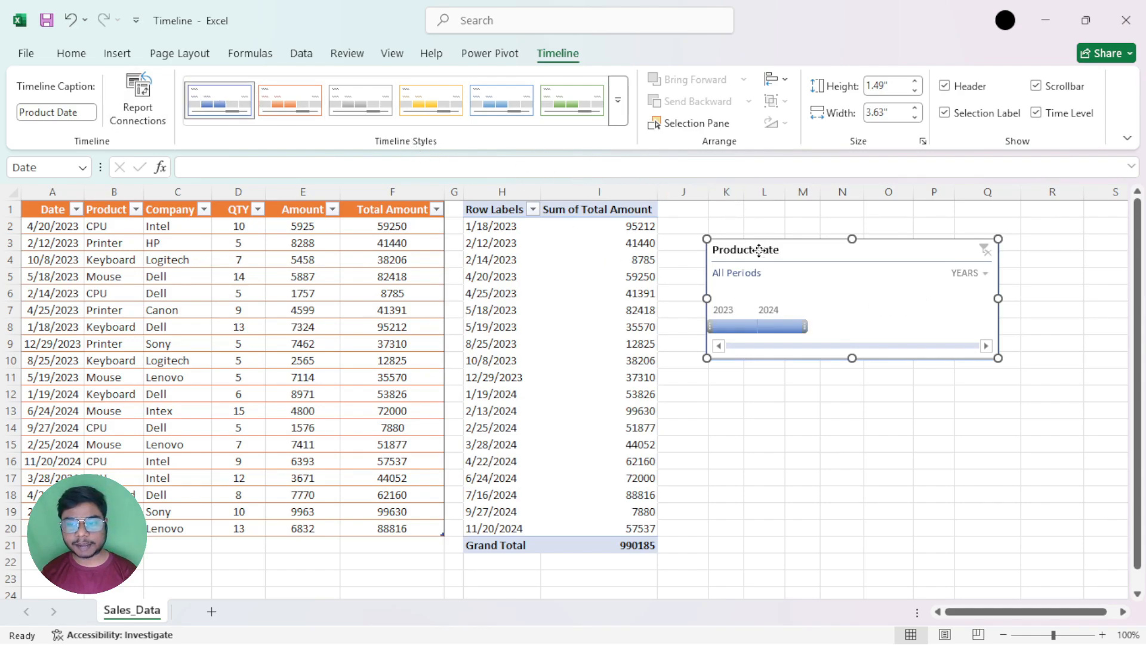
Try the light orange, light blue and light green styles on the Product Date timeline
drag(760, 249, 764, 249)
click(625, 122)
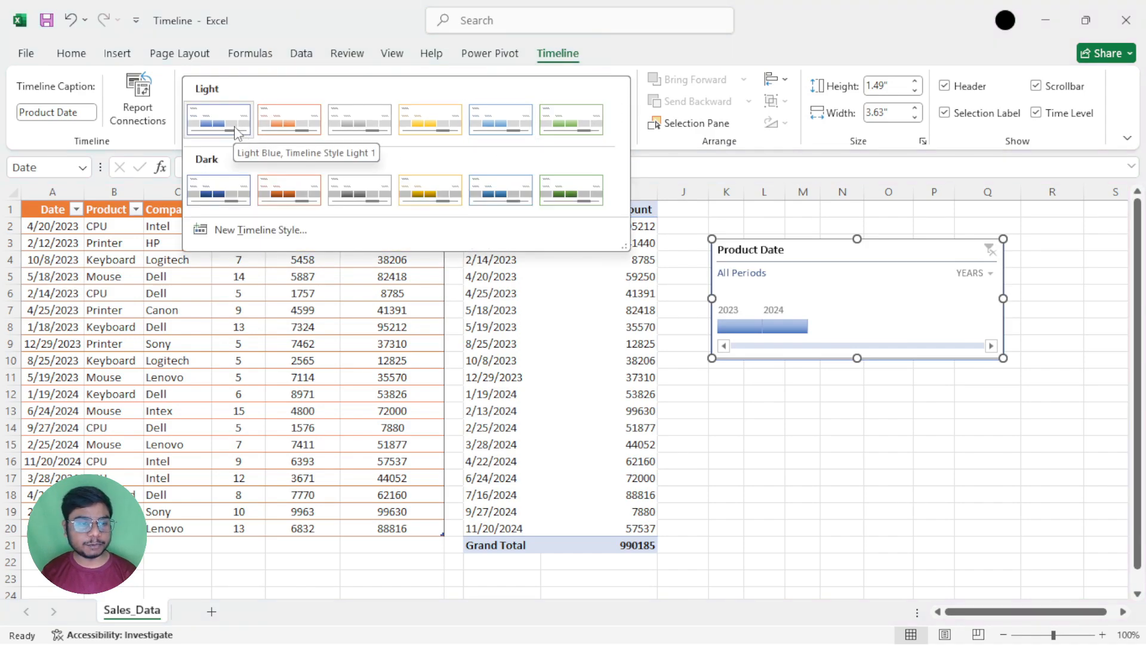
click(312, 123)
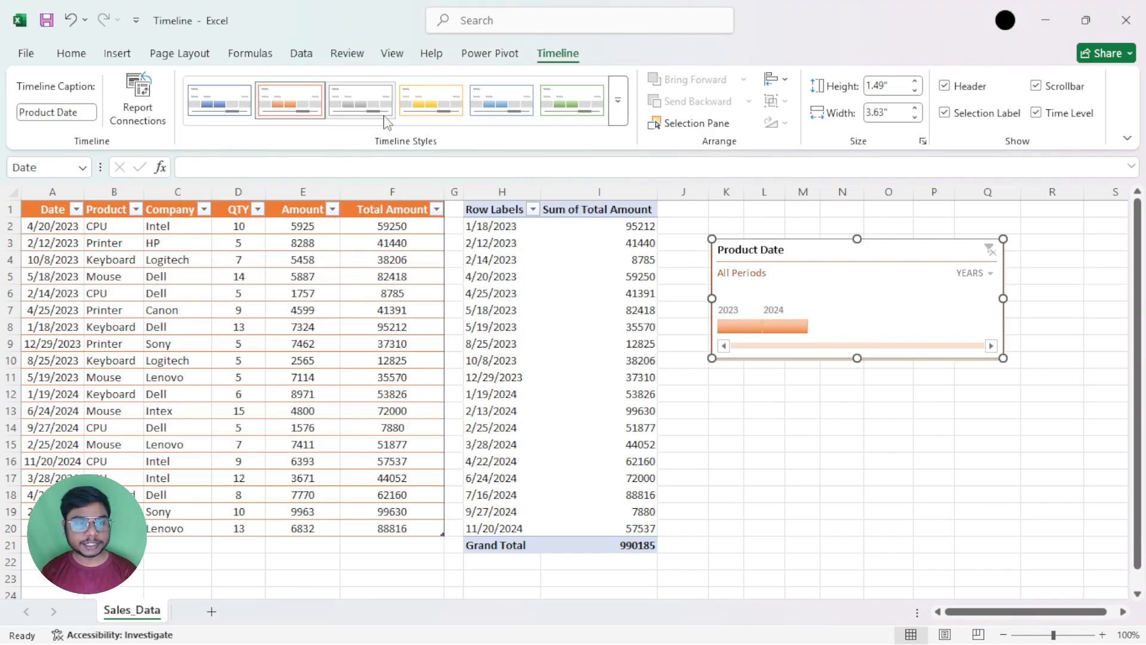
click(501, 101)
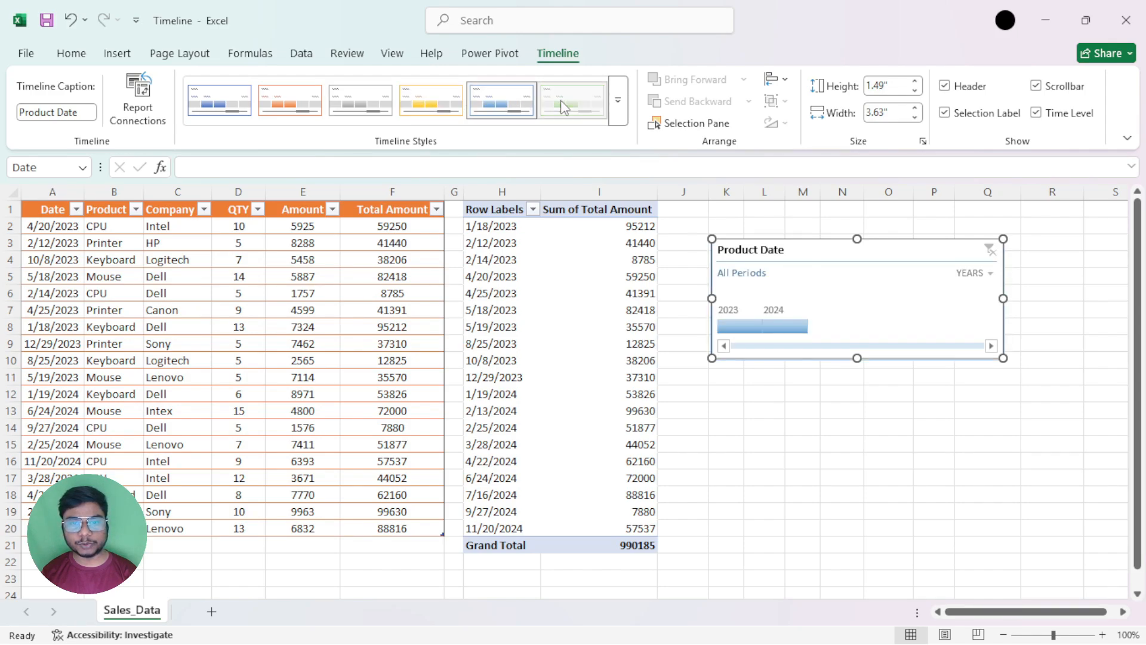
click(564, 108)
Try the dark blue timeline style and apply the dark green one to the Product Date timeline
click(618, 100)
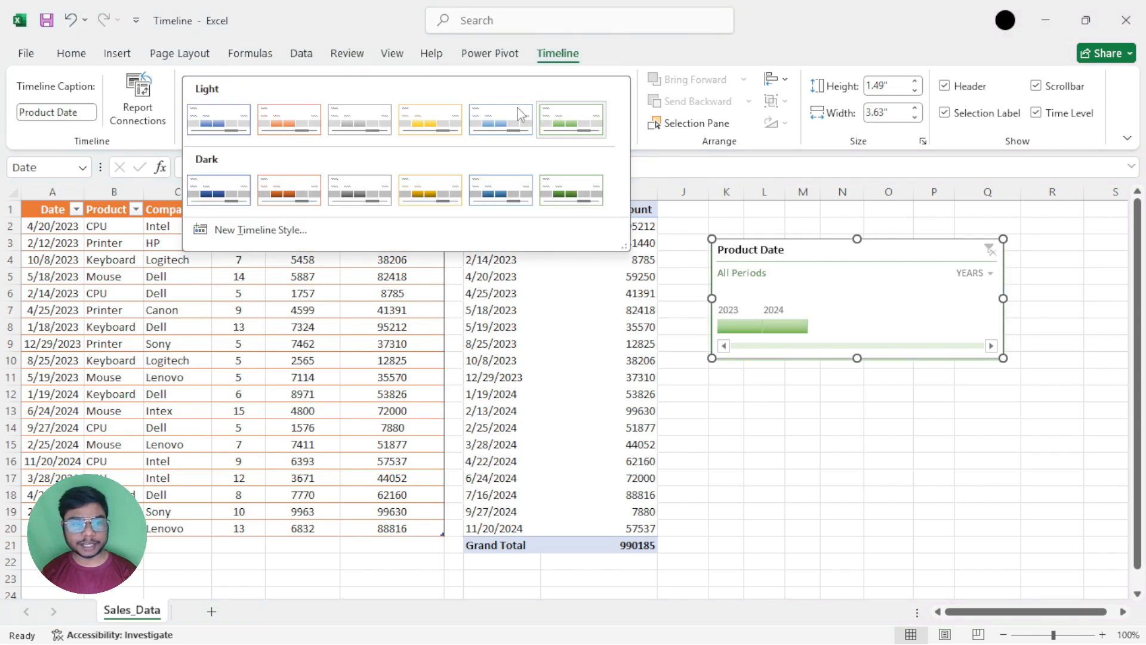
click(240, 189)
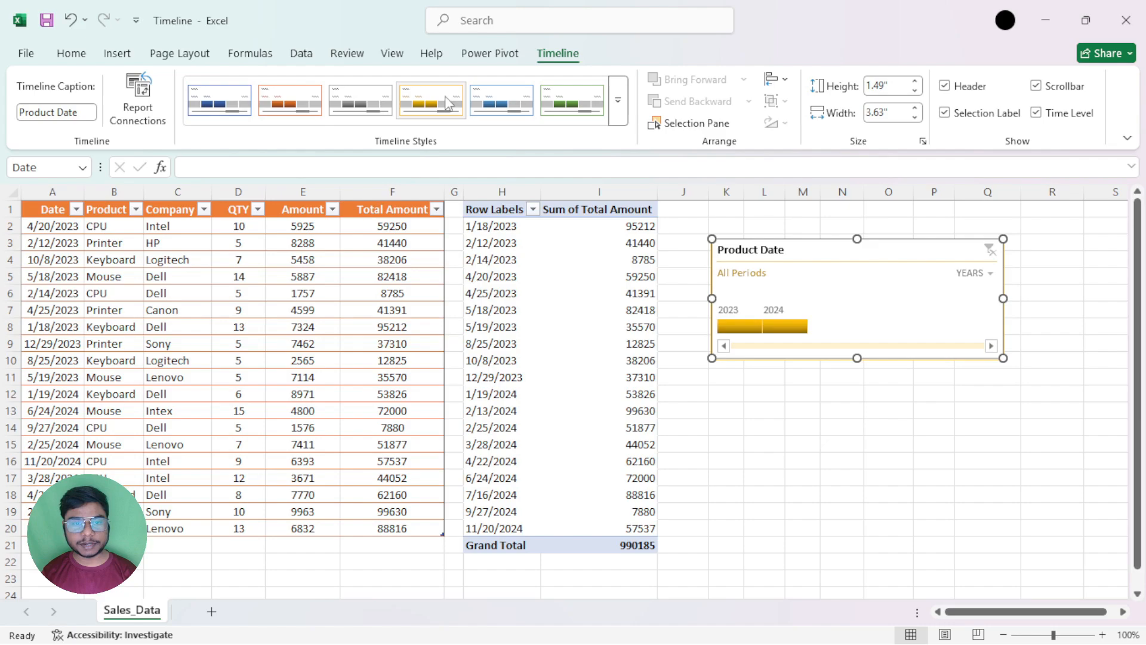
click(572, 101)
Start a new custom timeline style and name it My Timeline Style 1
click(618, 100)
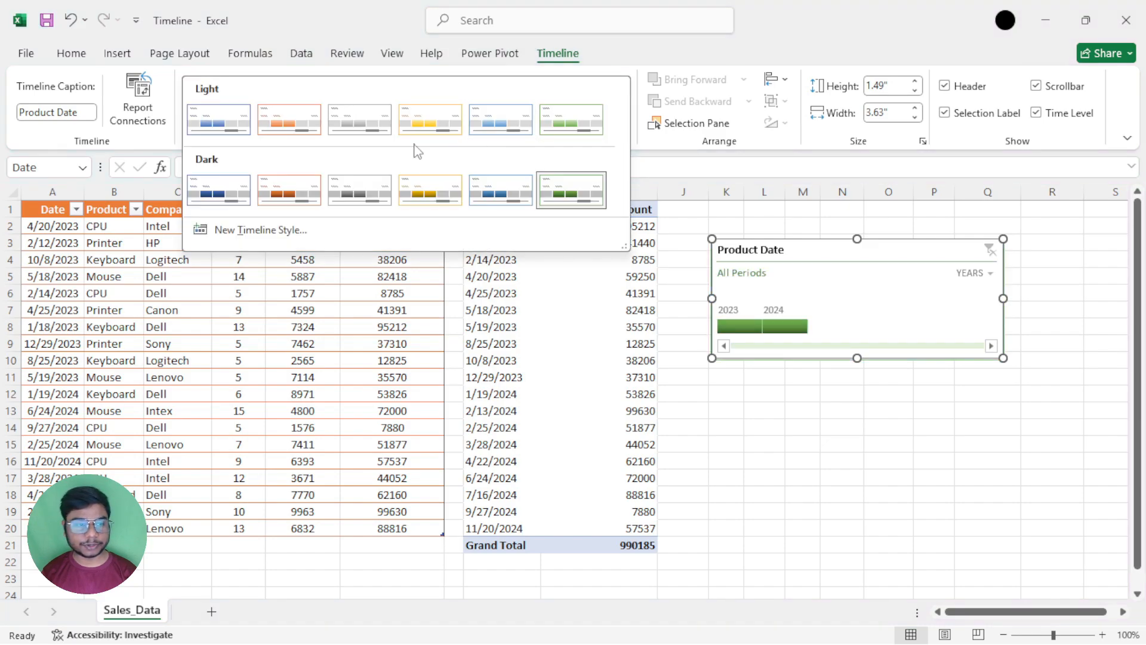
click(232, 233)
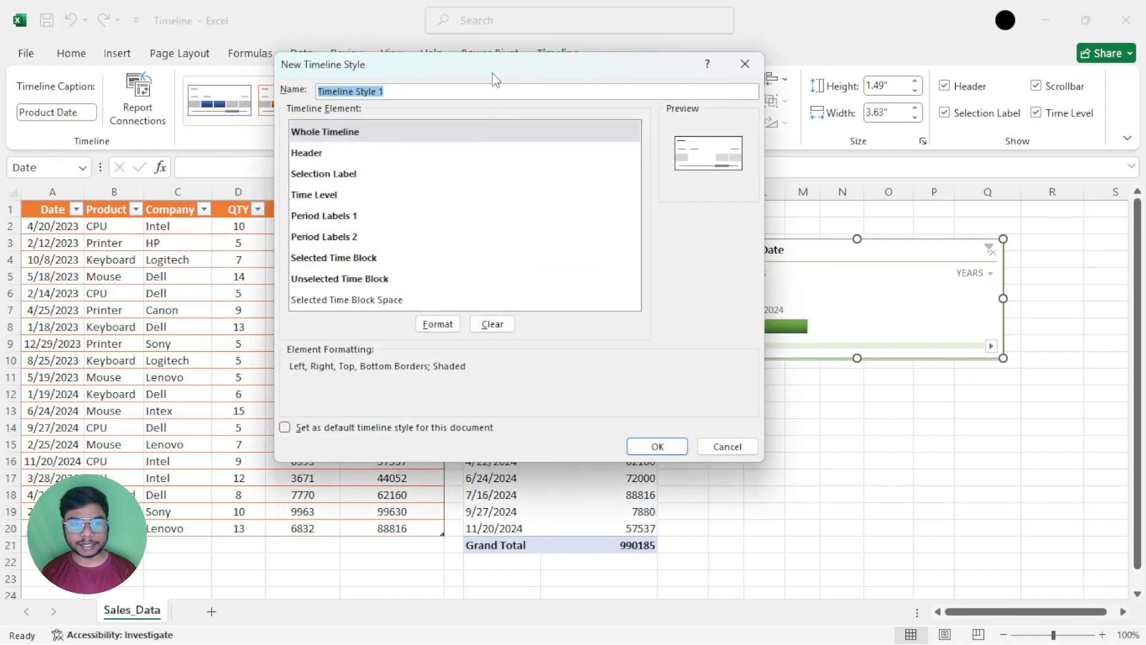
drag(496, 79, 372, 125)
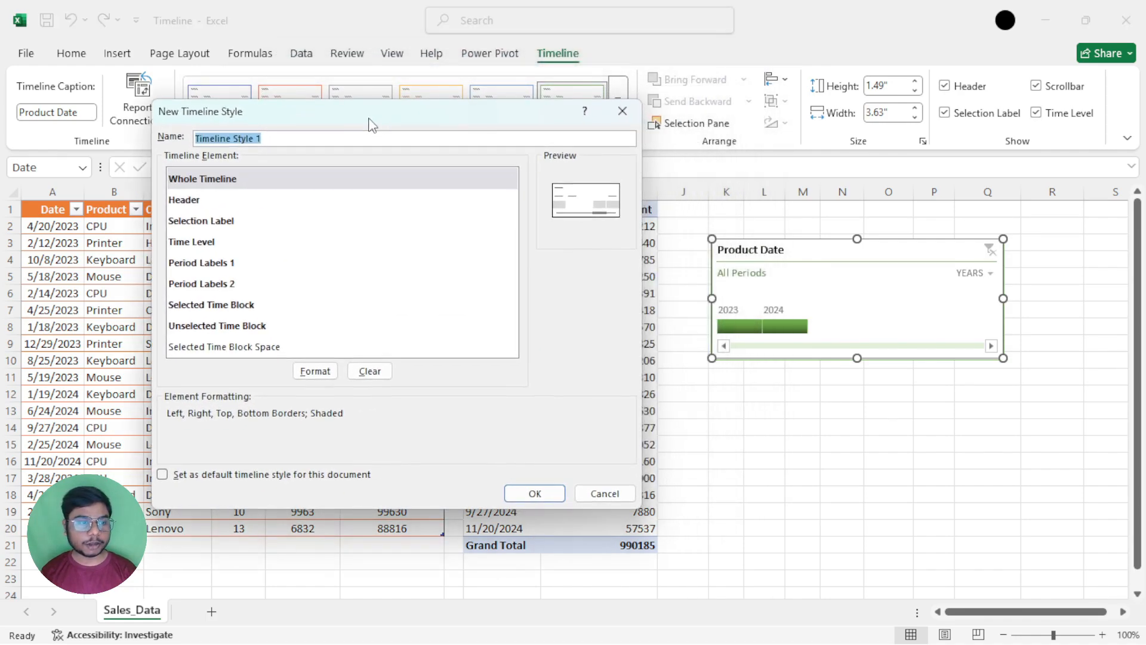
click(274, 139)
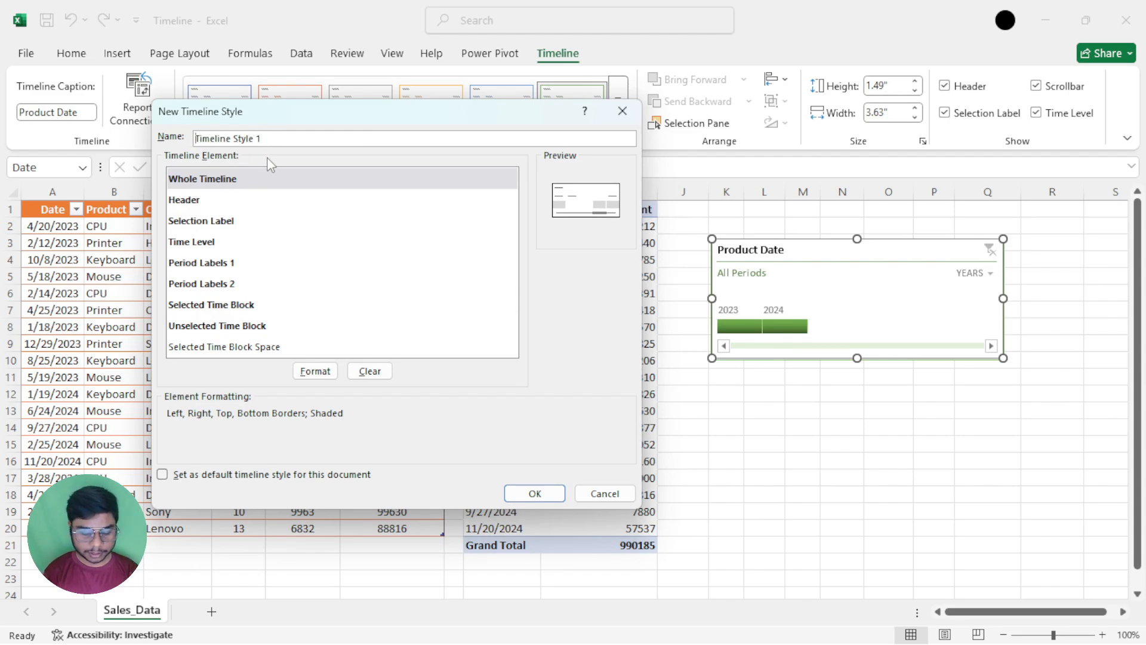
text(My)
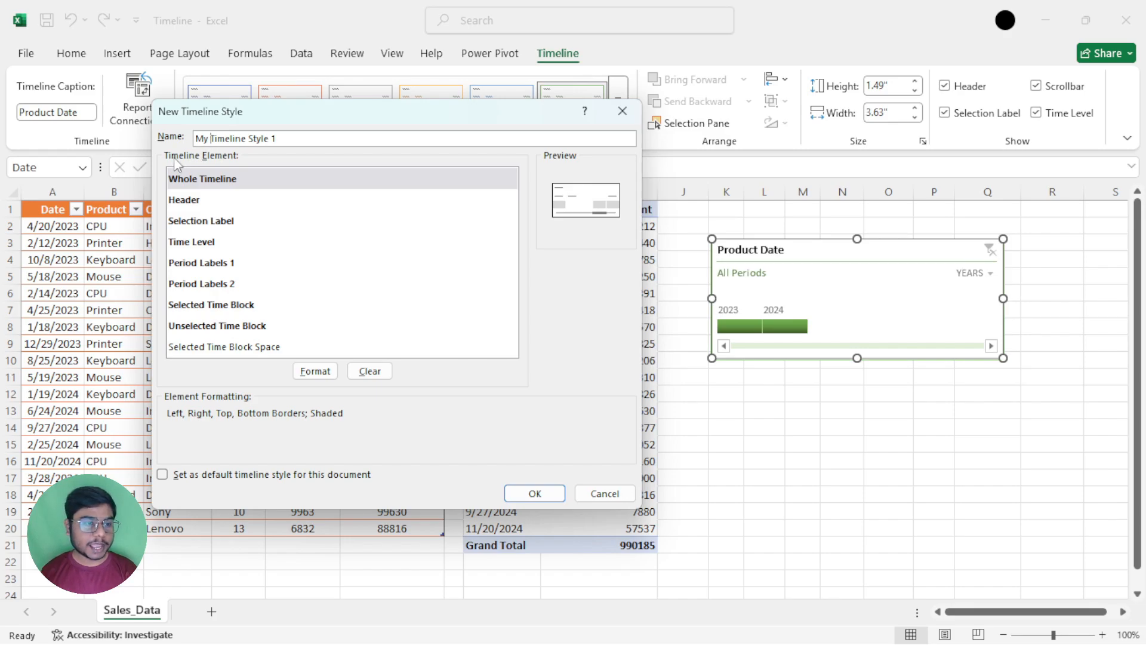
Examine the formattable timeline elements, including Header, Selection Label, Time Level and both Period Labels, and their current formatting
click(235, 172)
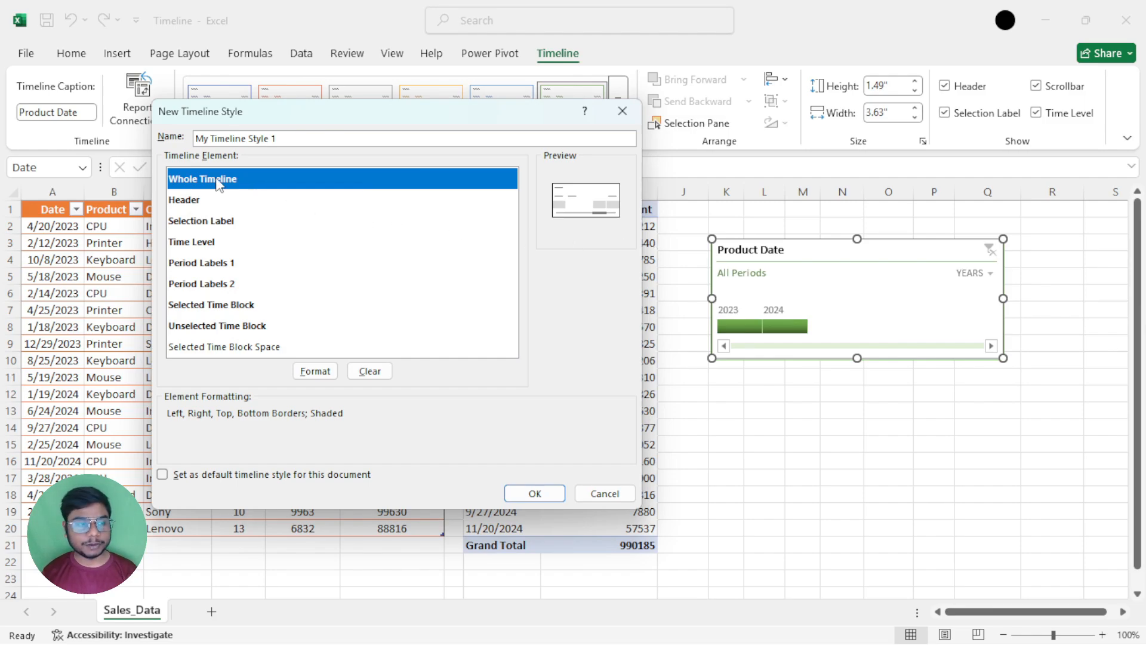
click(205, 200)
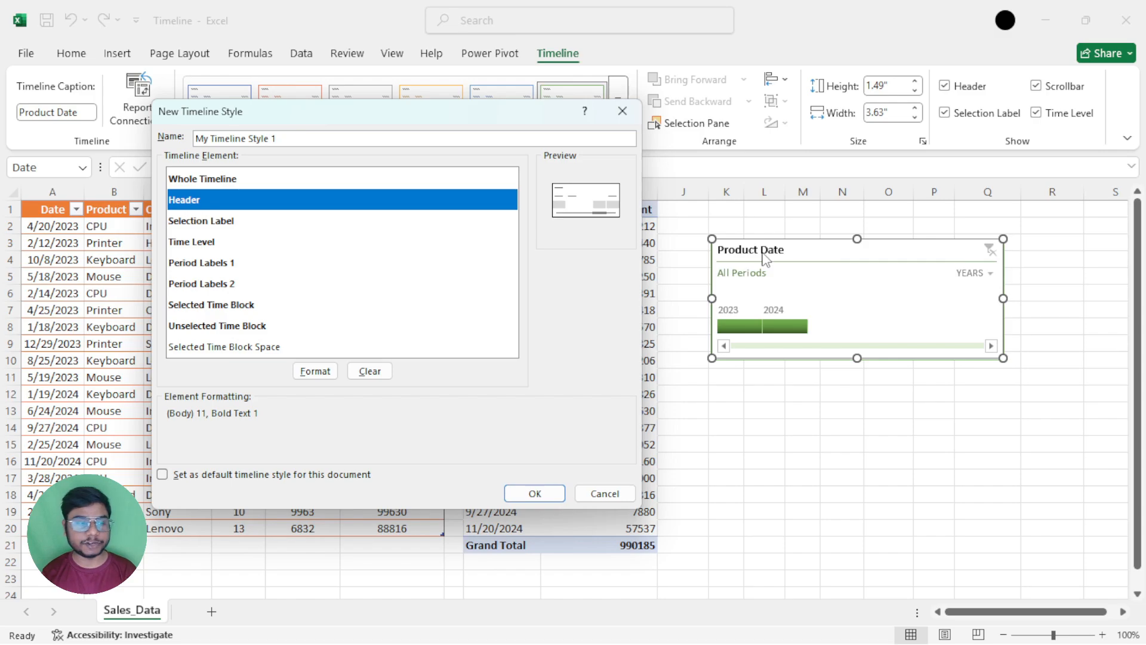
click(236, 222)
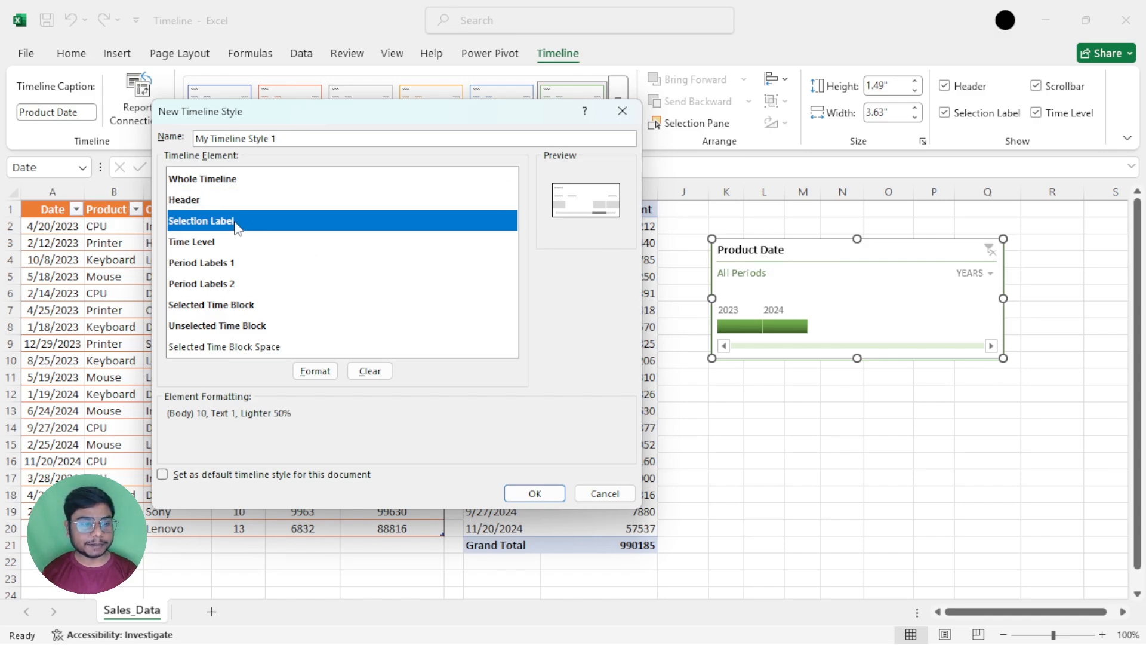
click(211, 245)
click(217, 267)
click(216, 287)
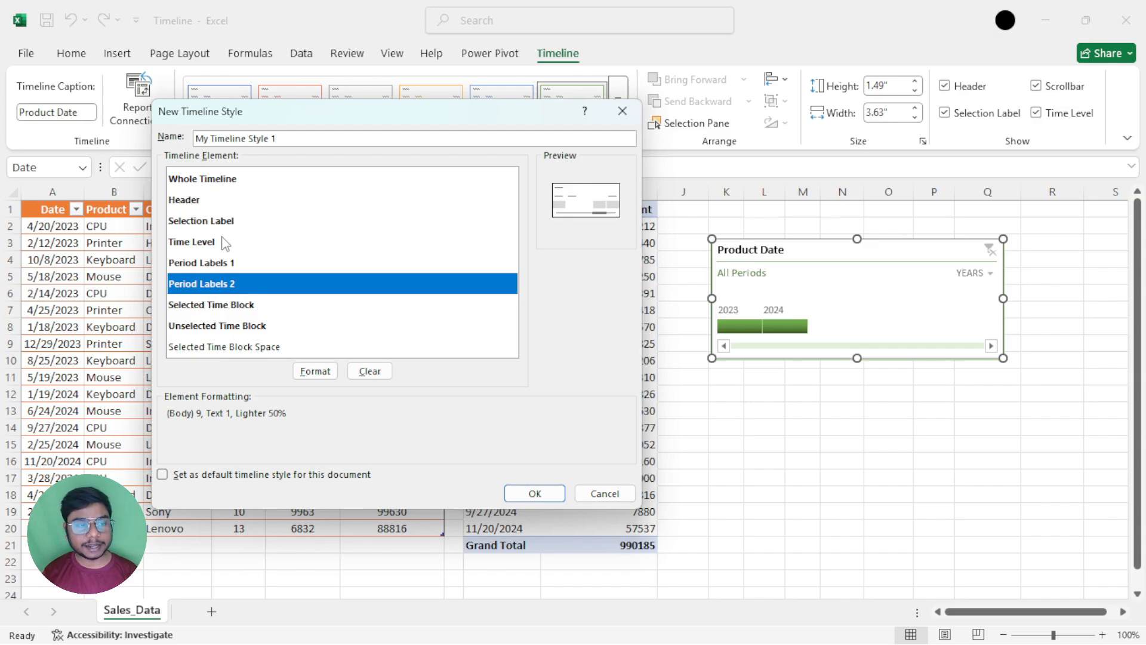
click(203, 179)
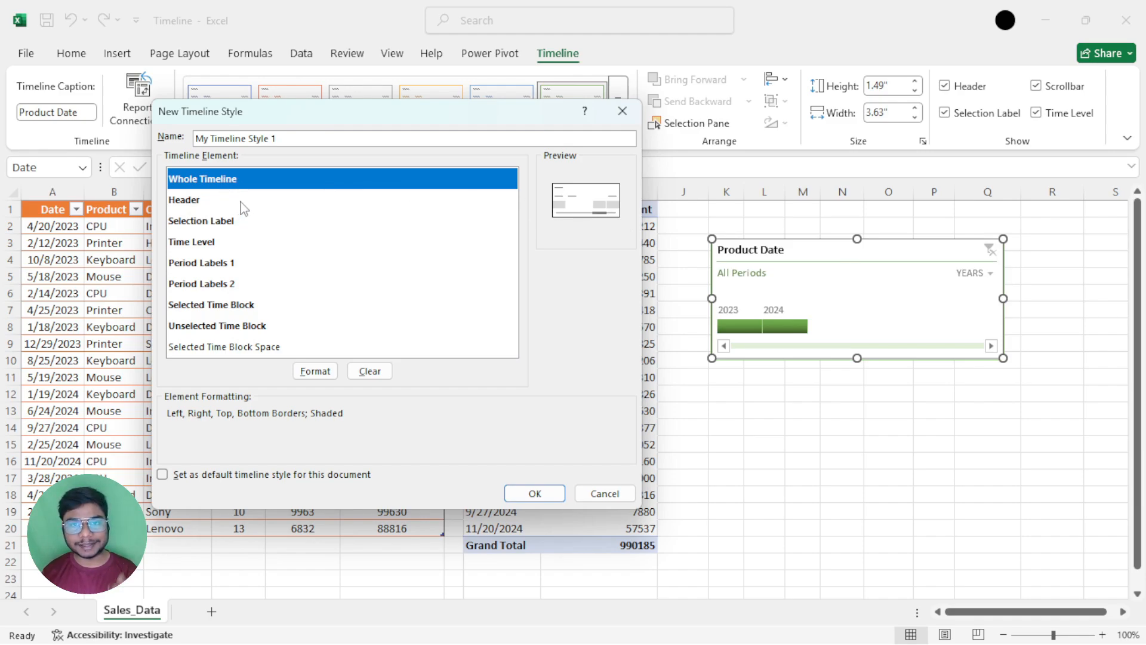
click(193, 221)
click(195, 264)
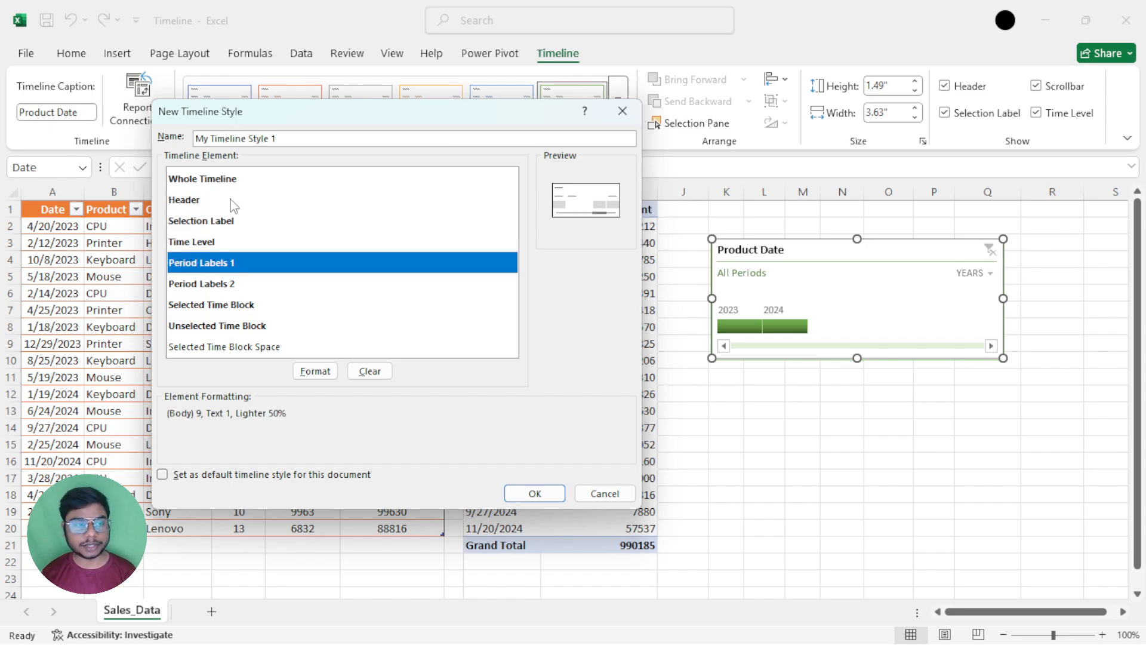
Format the Whole Timeline element's font as Agency FB, Bold Italic, size 14, in theme orange
click(234, 179)
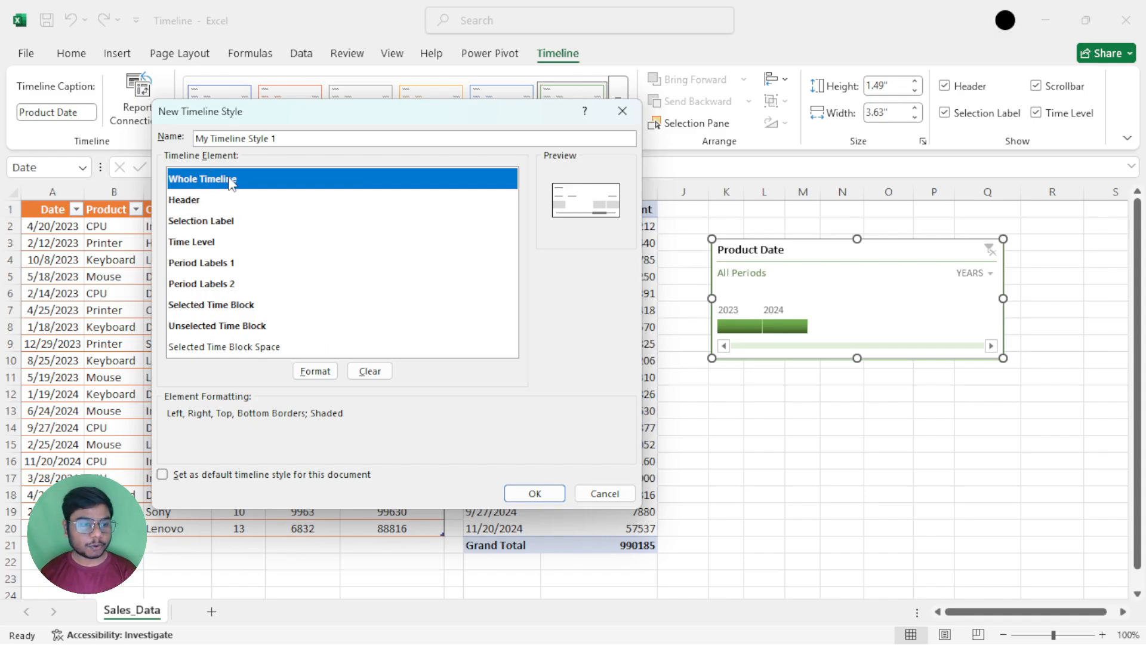
click(315, 370)
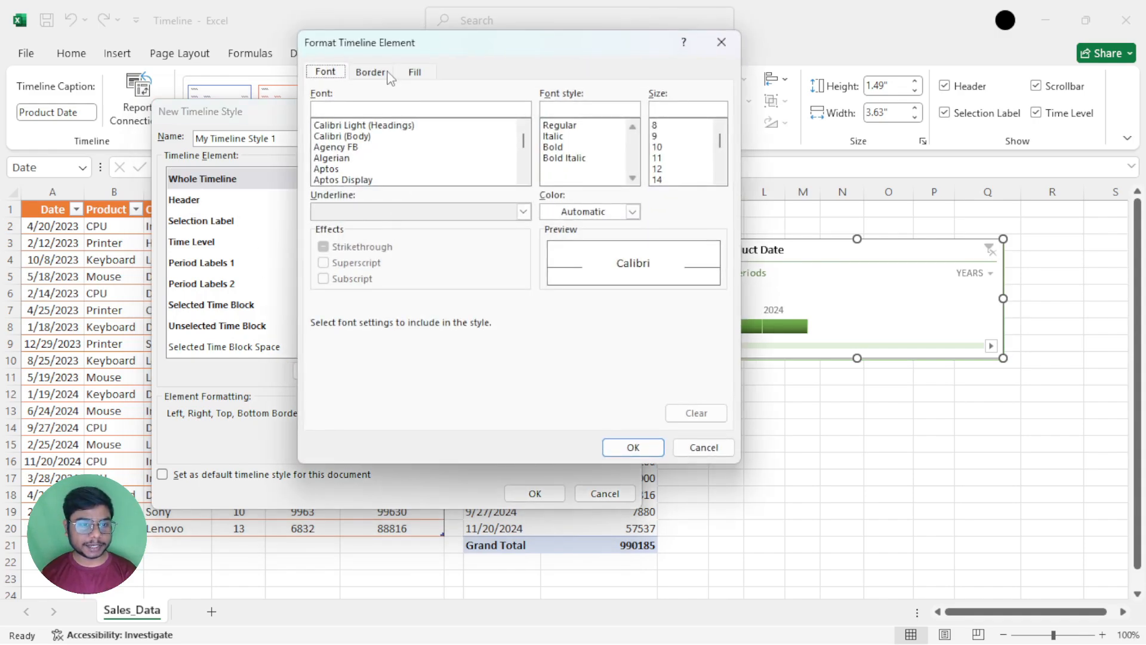
drag(489, 48, 372, 78)
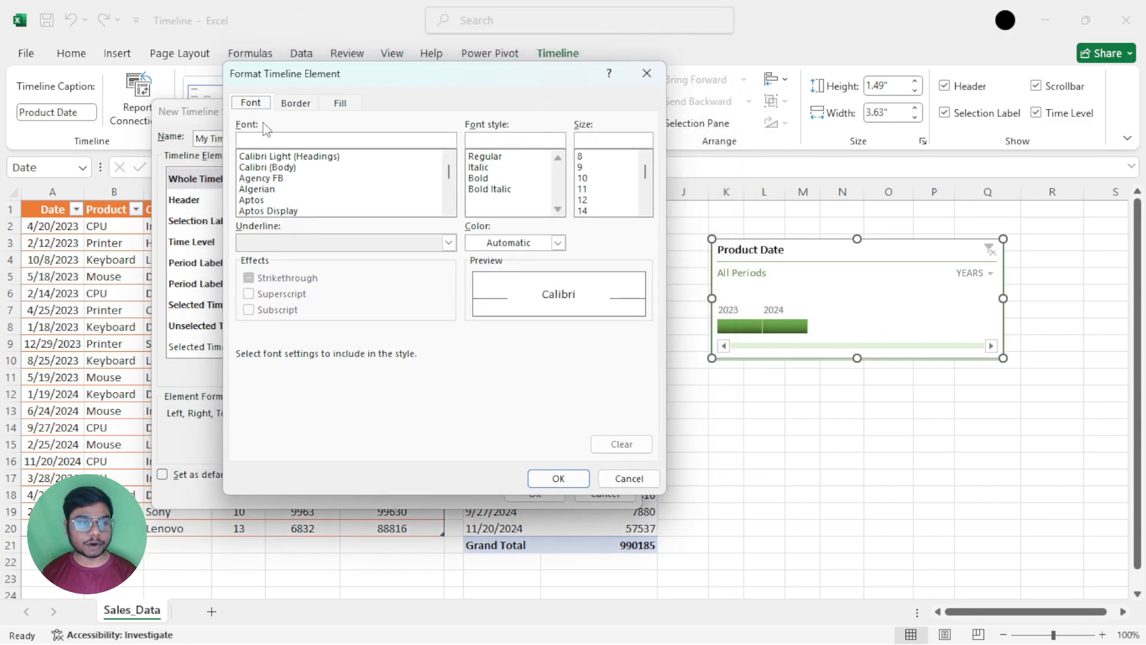
click(258, 180)
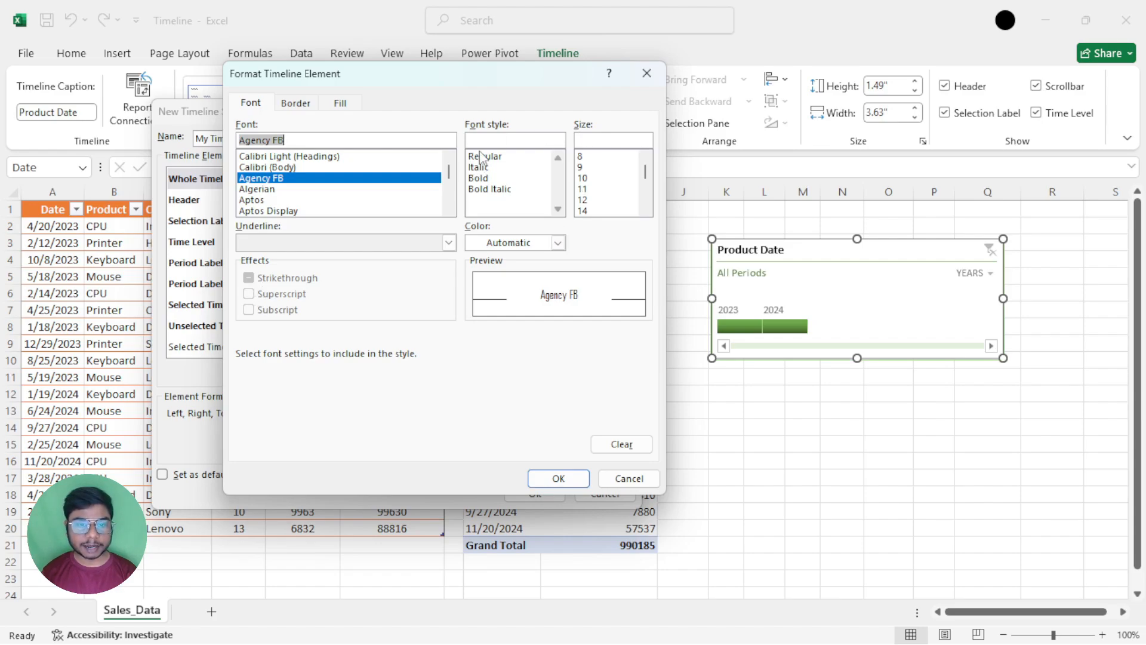
click(490, 190)
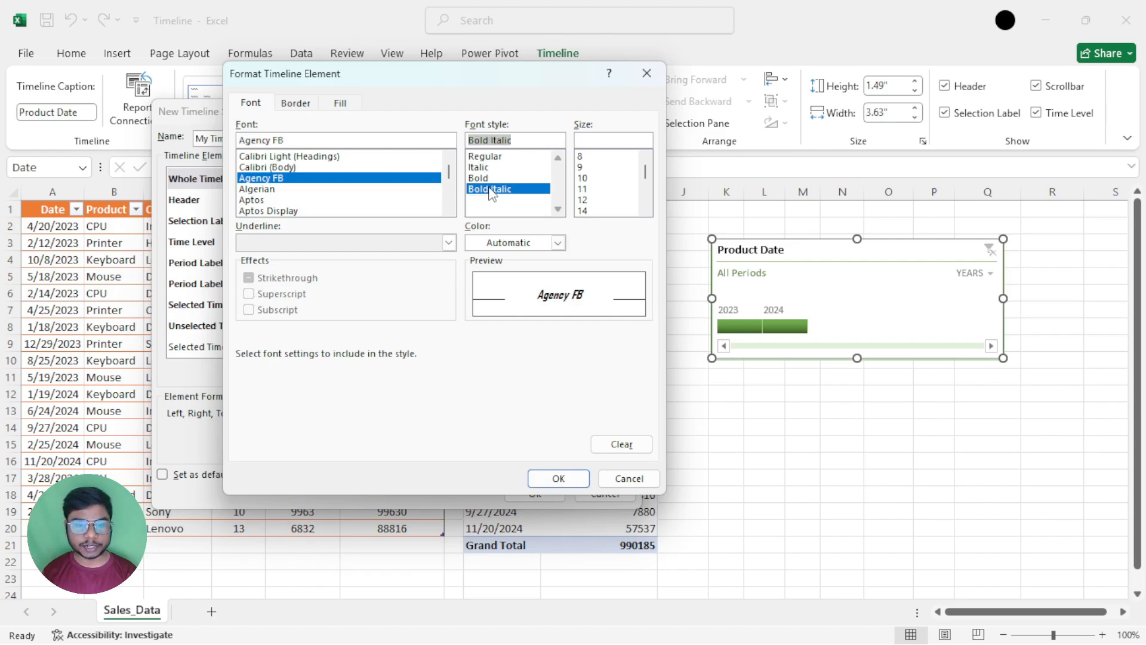
click(557, 243)
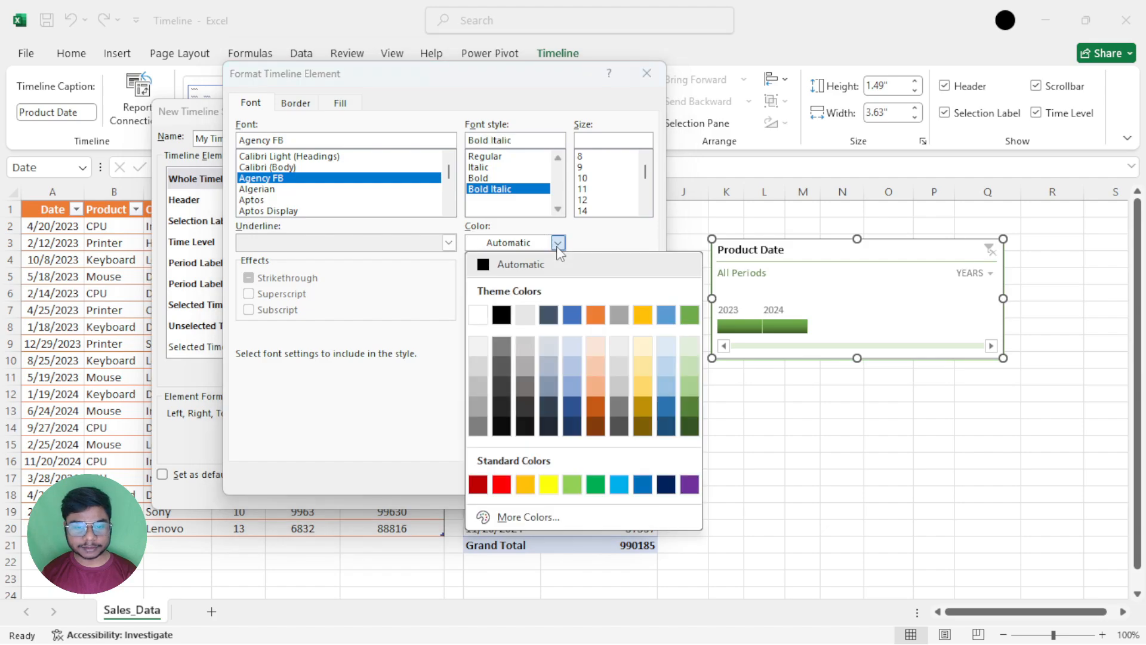
click(595, 314)
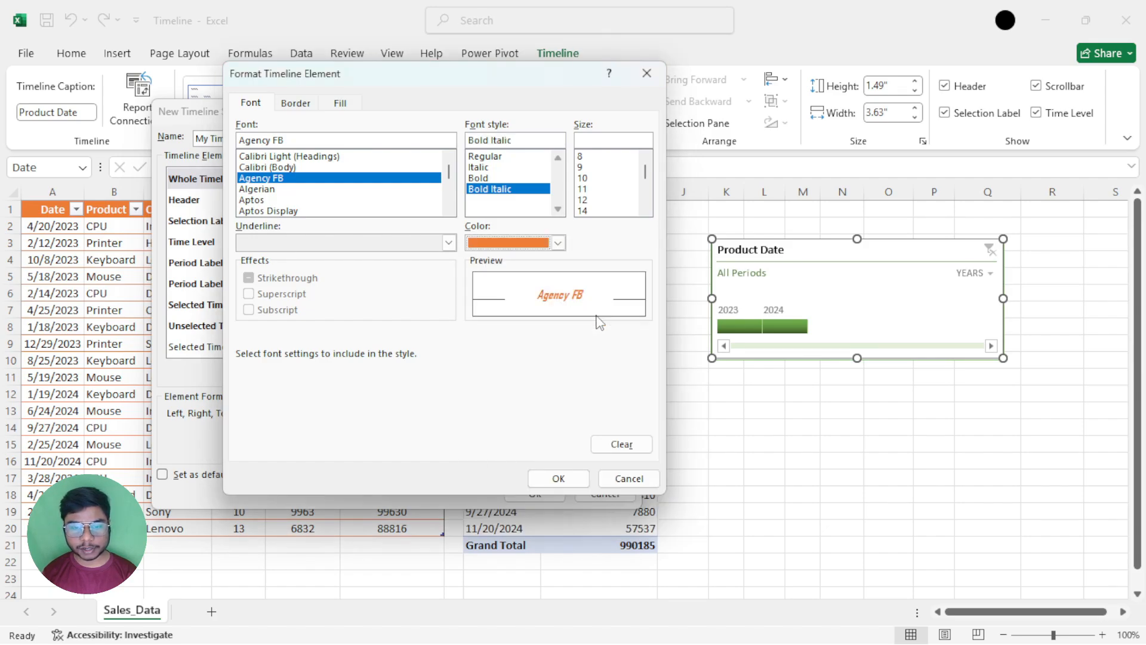
click(584, 210)
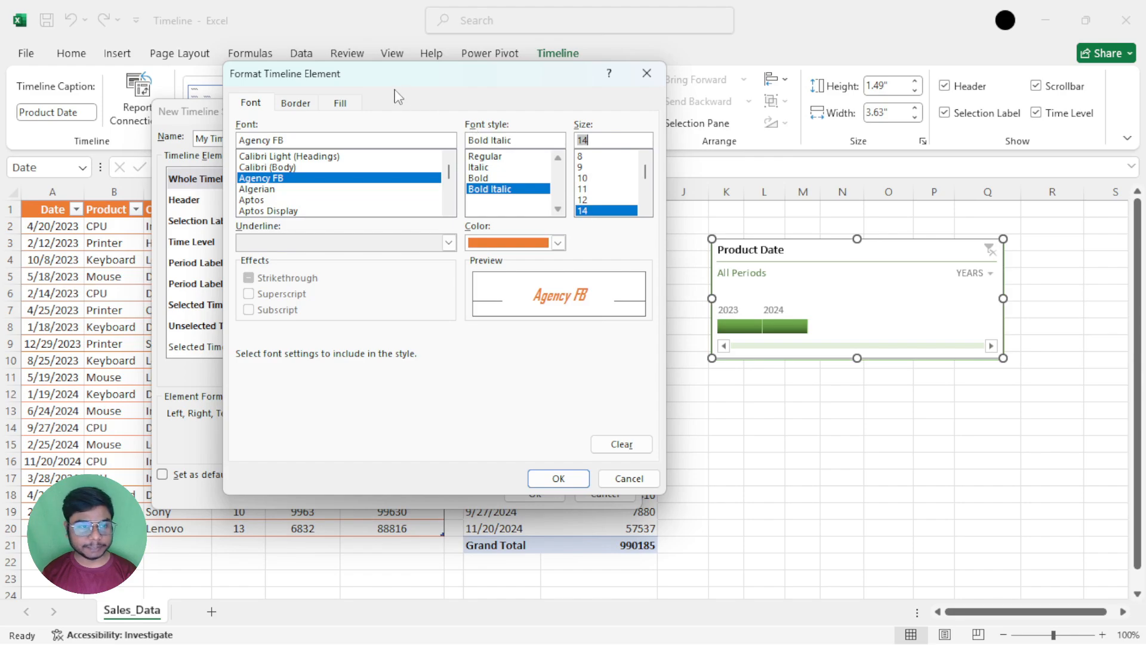
Give the Whole Timeline element a light blue outline border and a standard purple background fill
click(305, 103)
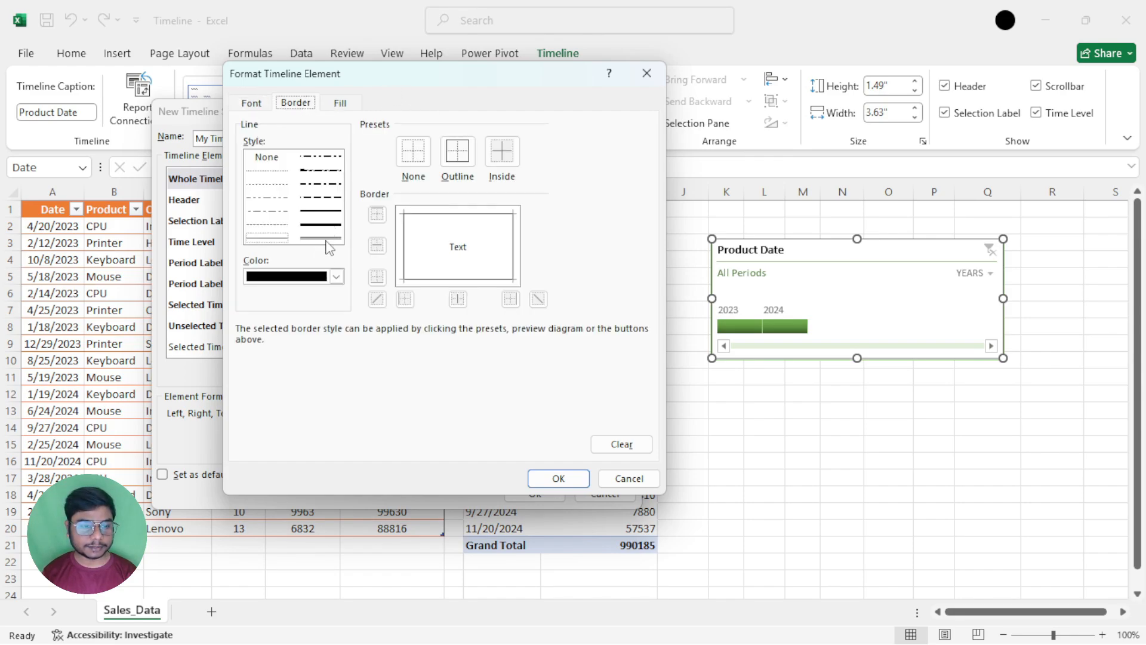
click(336, 277)
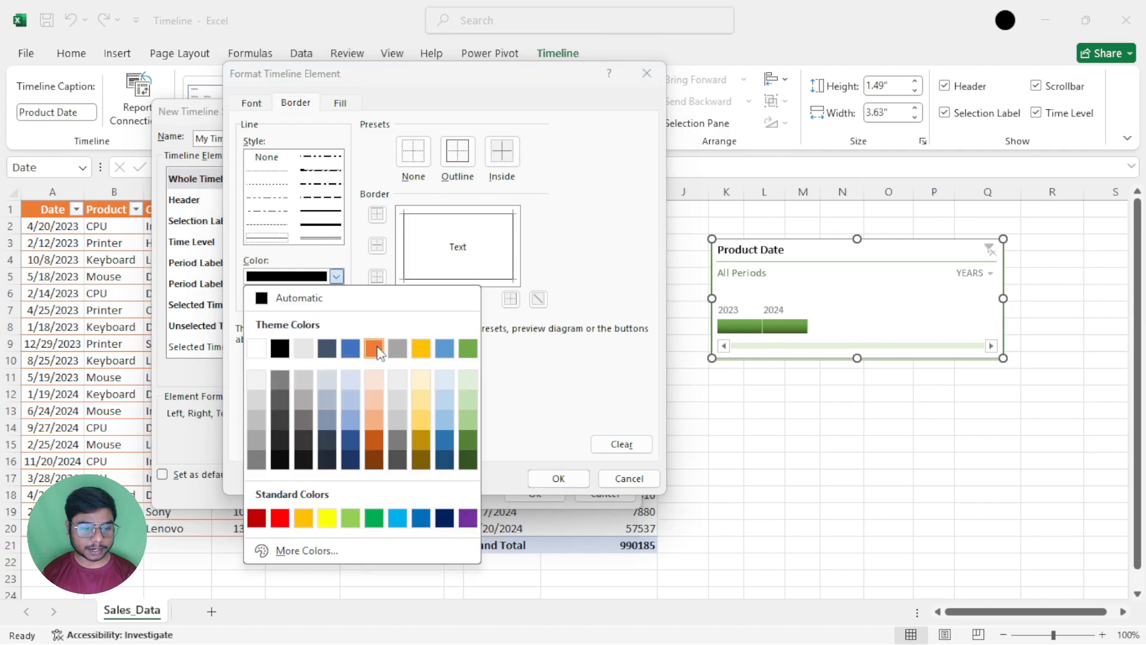
click(448, 352)
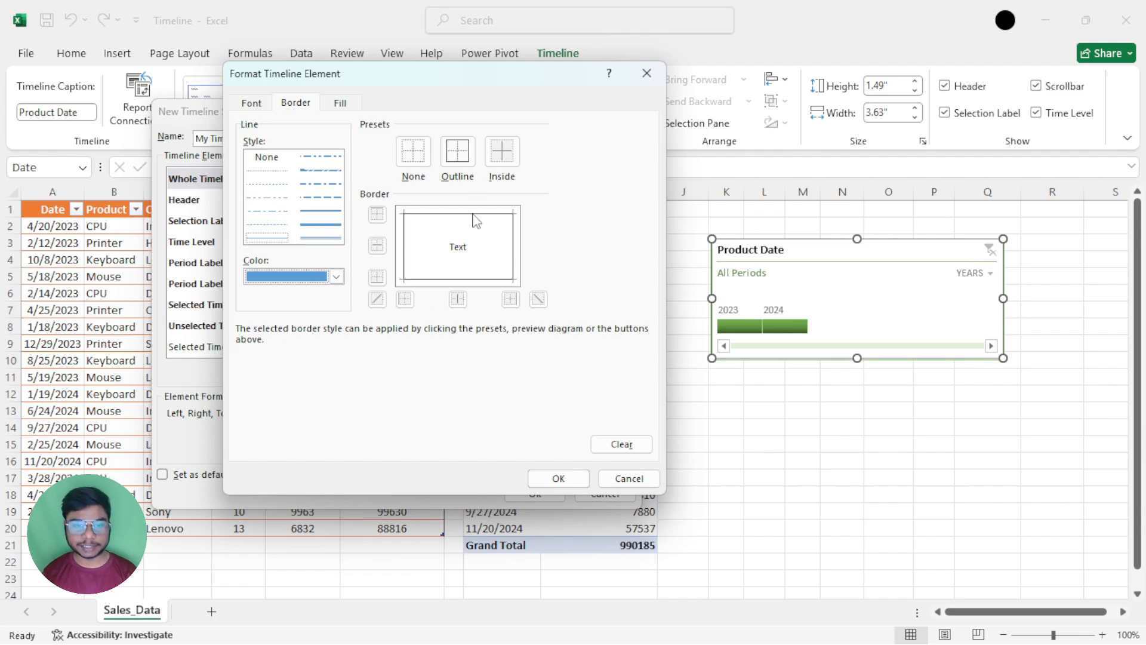
click(459, 168)
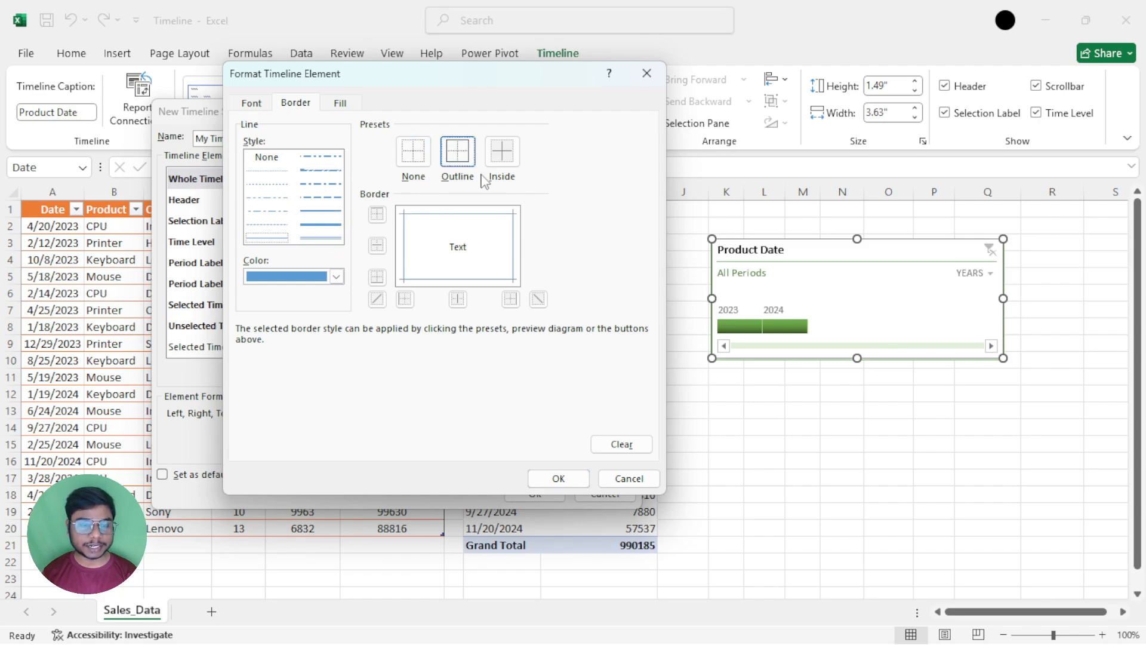
click(344, 108)
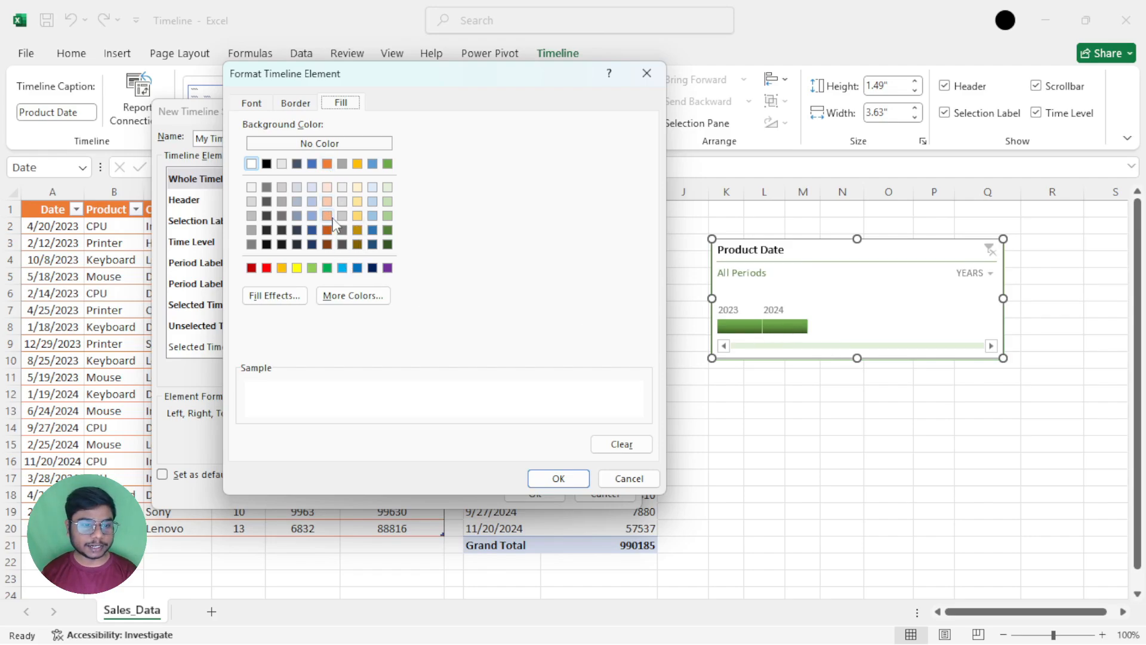
click(388, 268)
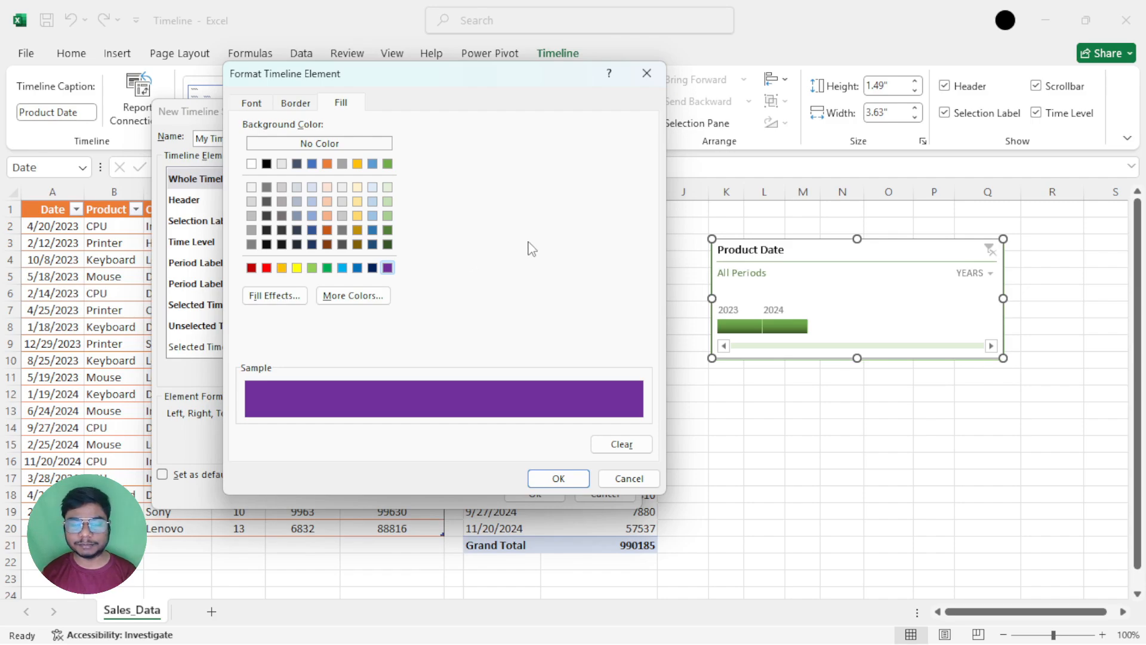
Look over the gradient fill effects and the standard and custom colours, keep the purple fill and accept the Whole Timeline formatting
click(270, 299)
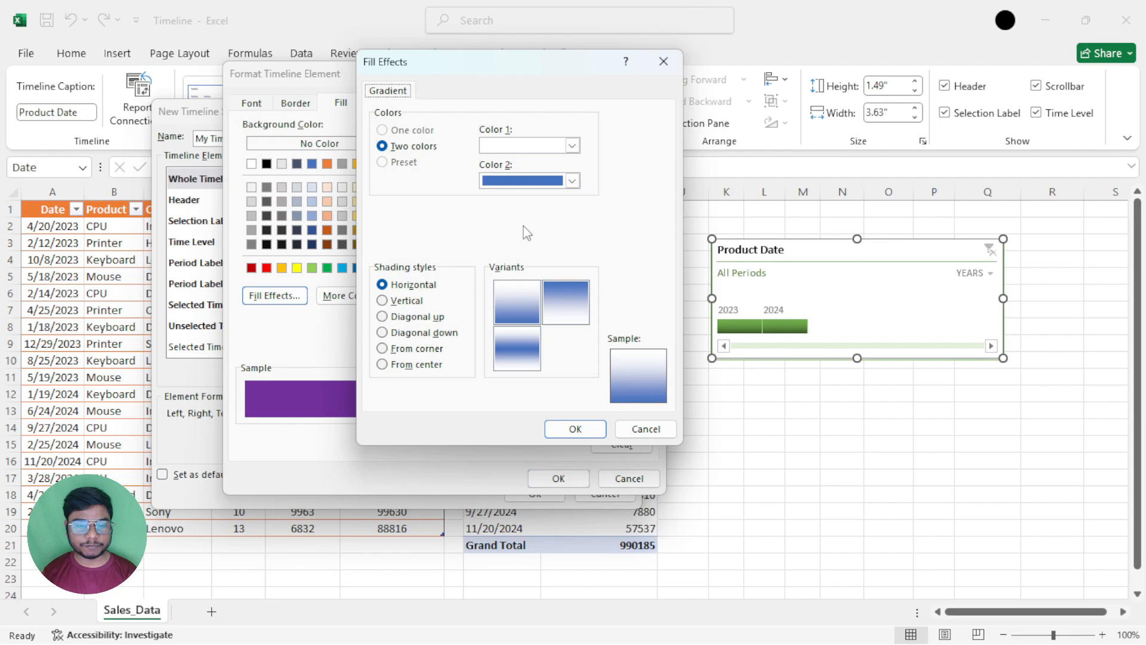
click(663, 61)
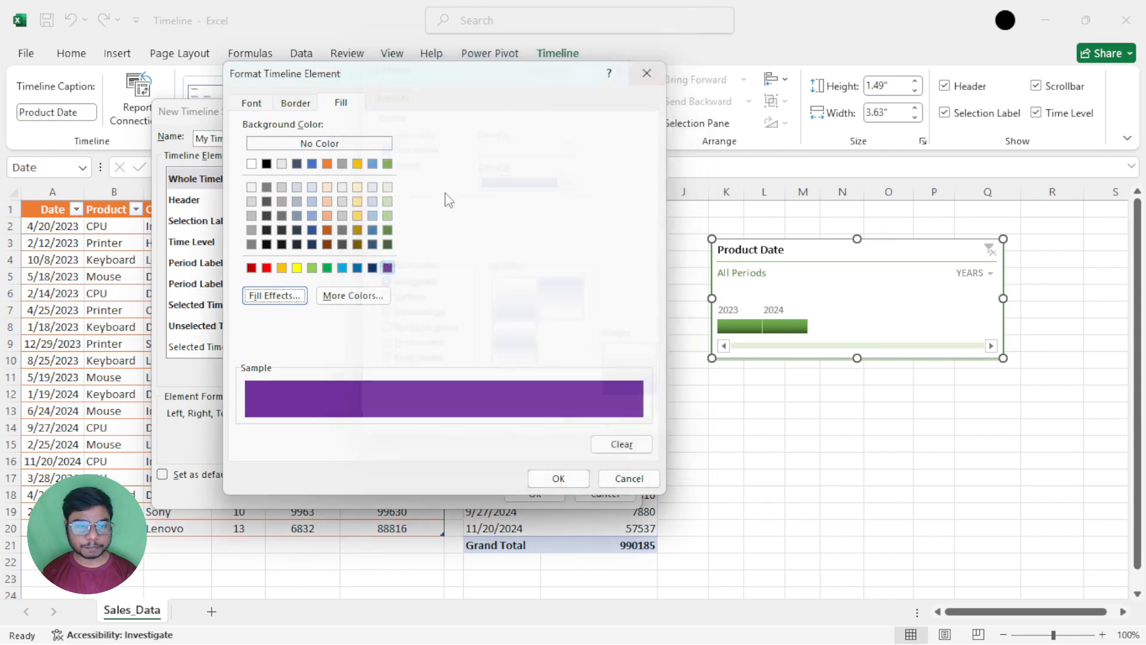
click(370, 297)
click(412, 139)
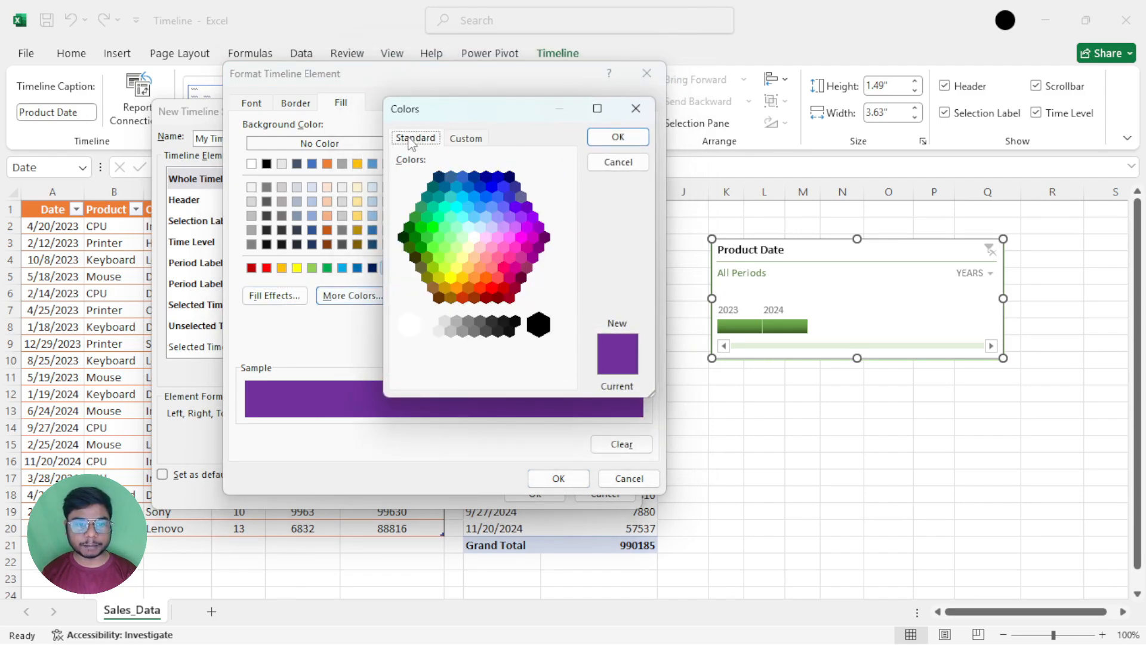
click(455, 143)
click(640, 104)
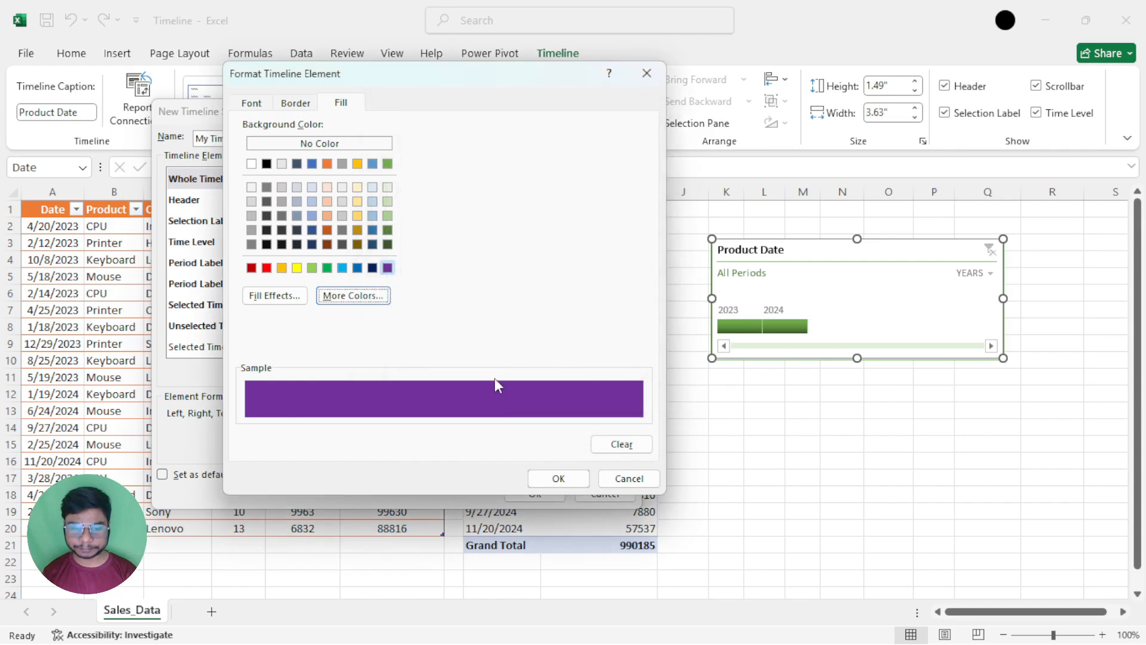
click(549, 478)
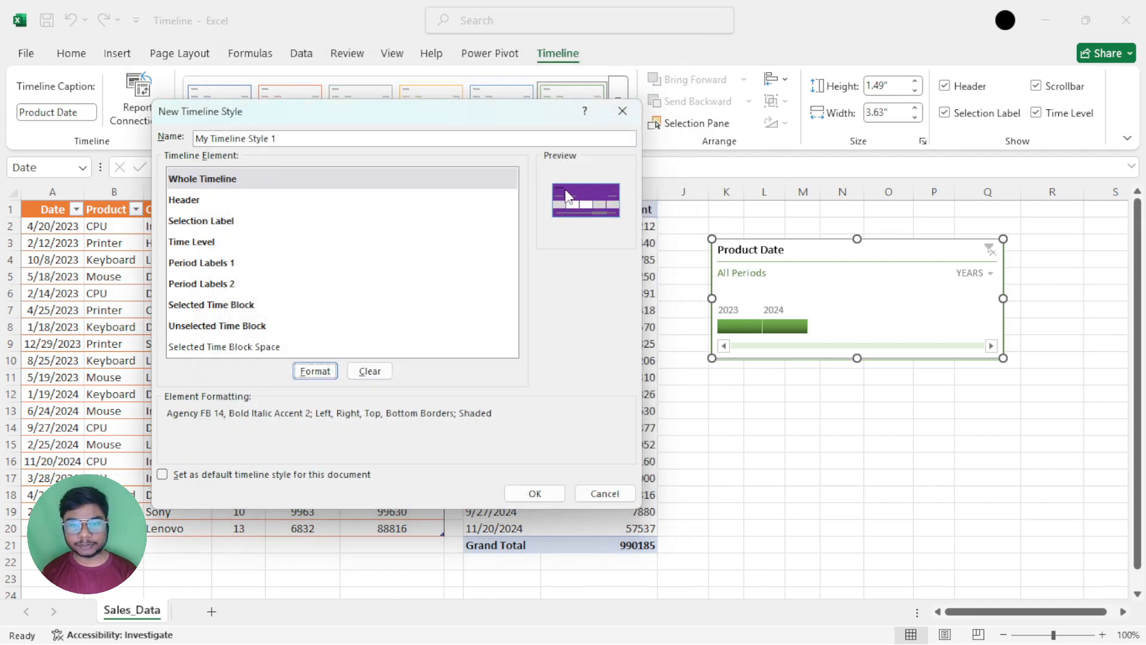
Save the custom style My Timeline Style 1 and apply it to the Product Date timeline
click(525, 495)
click(619, 118)
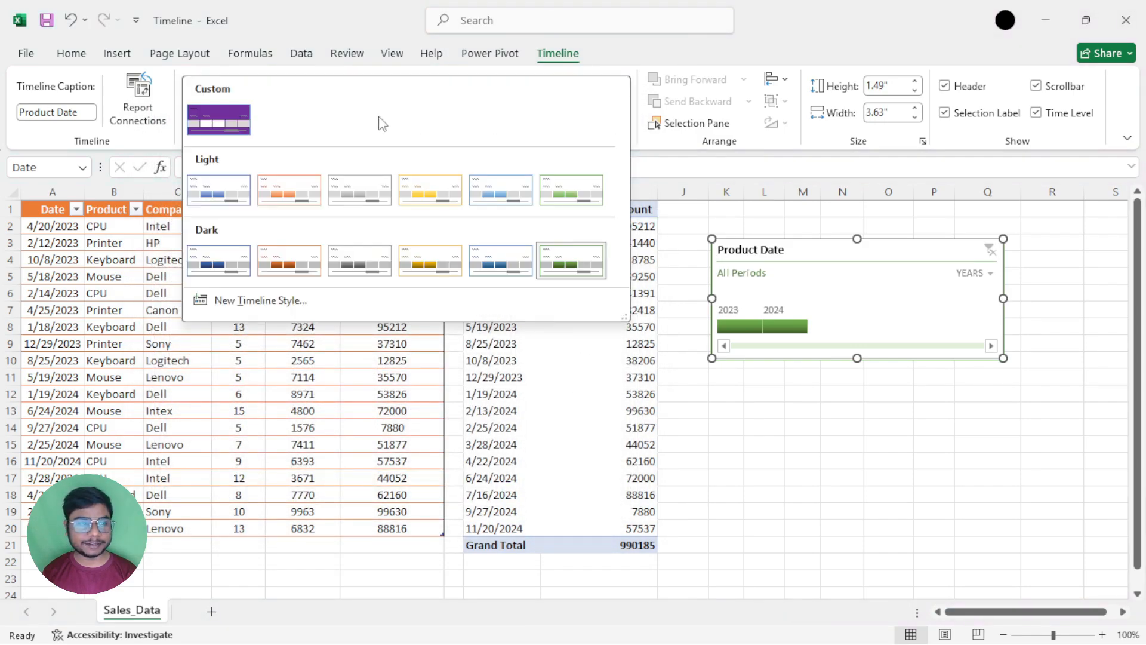
click(219, 119)
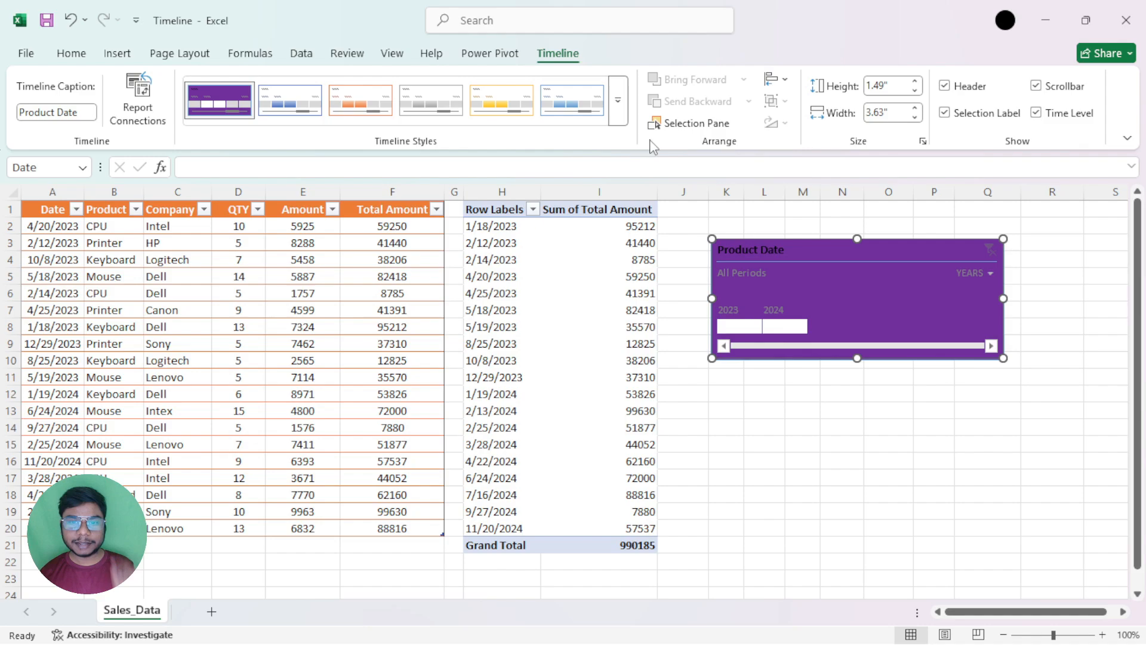
click(625, 119)
click(274, 304)
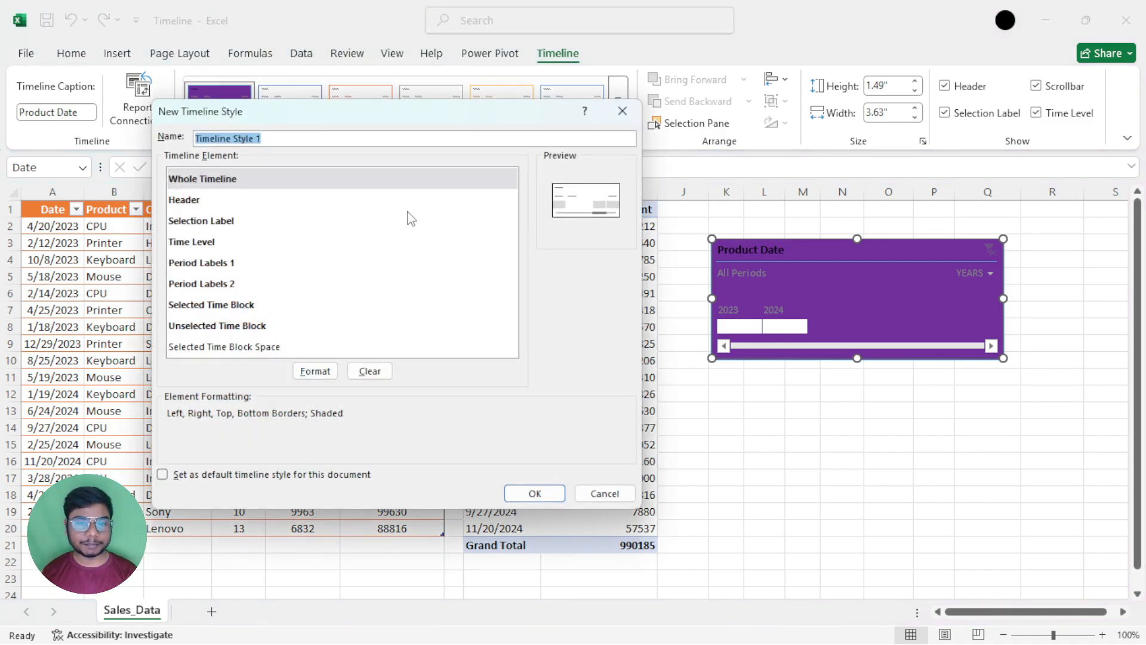
click(622, 111)
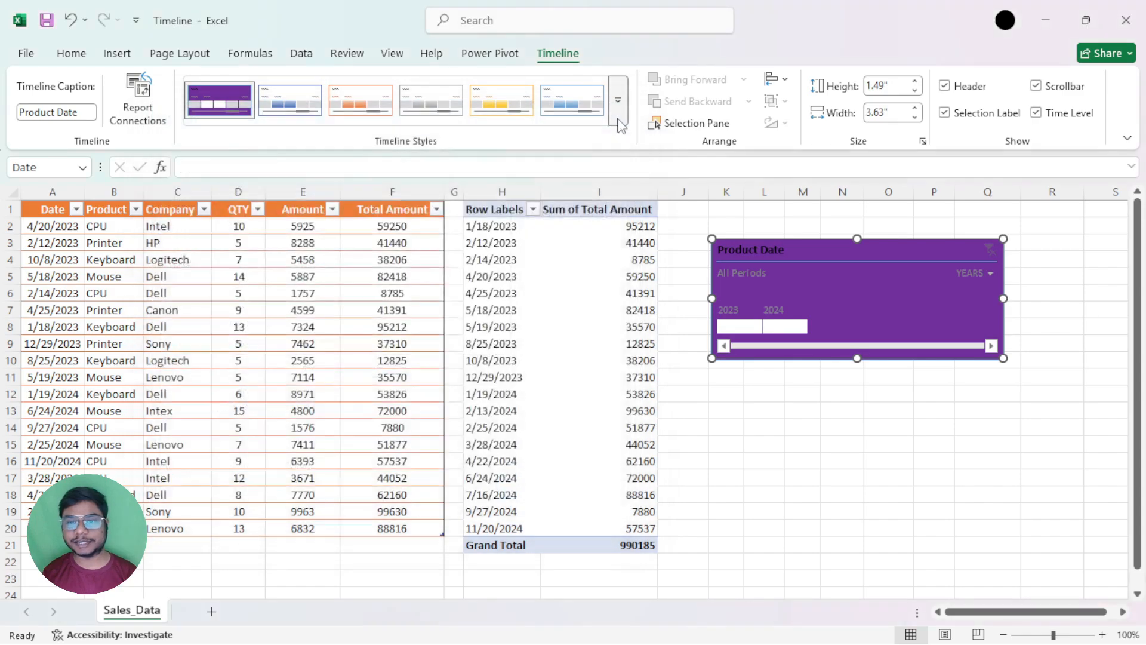
Apply the first blue style of the Light group to the timeline and move the timeline slightly closer to the PivotTable
click(622, 119)
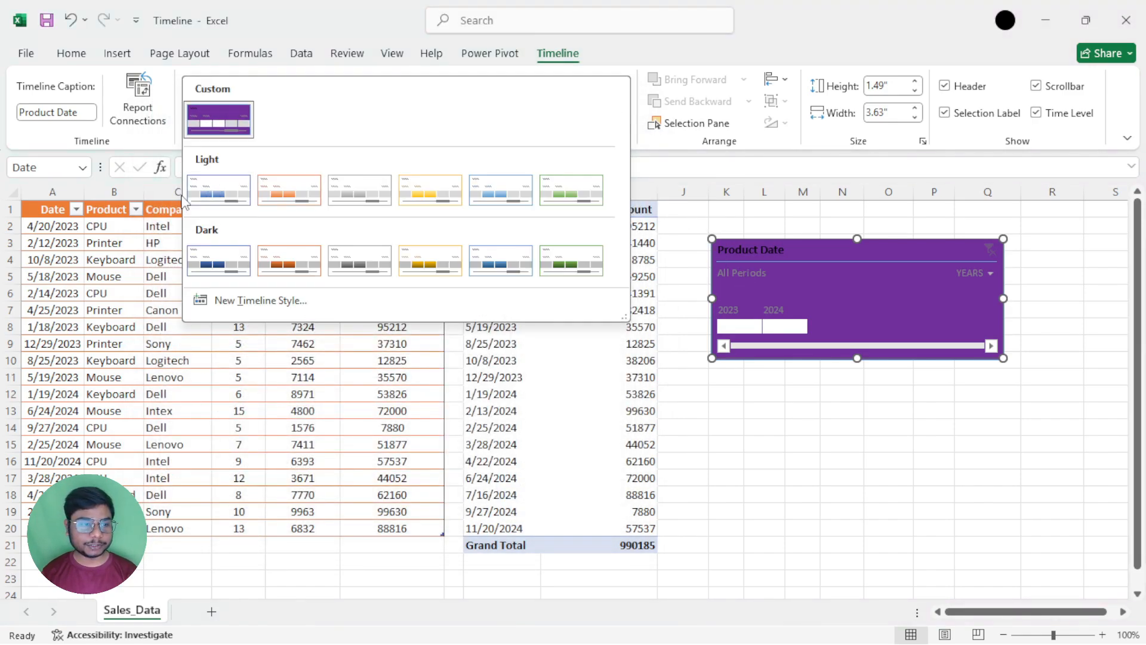
click(201, 191)
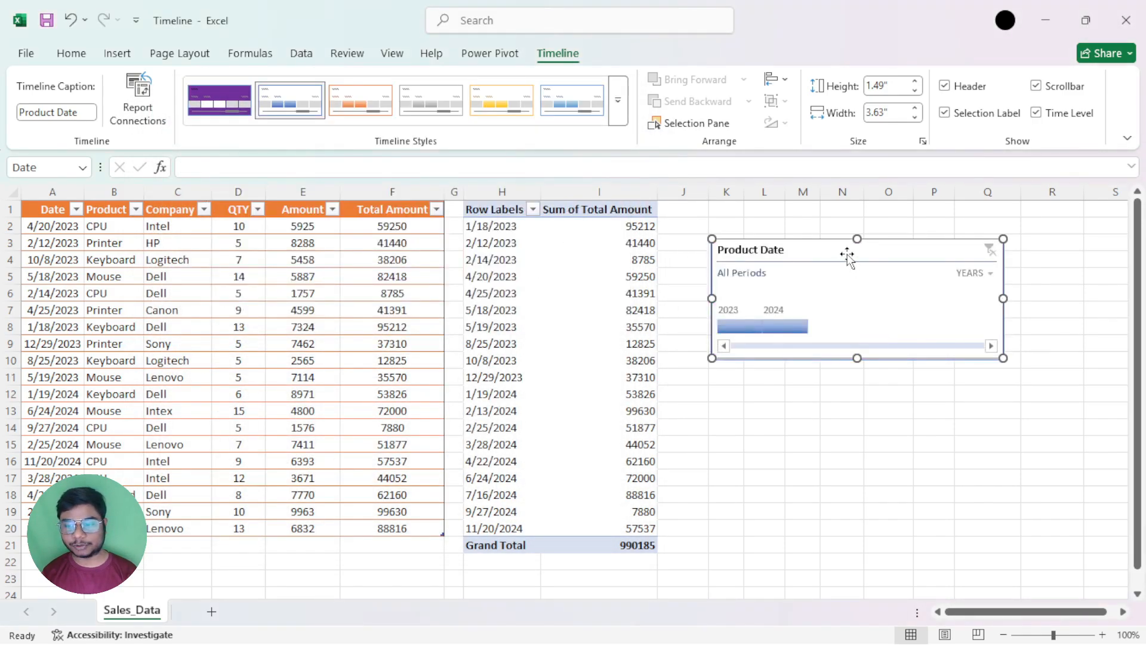
drag(849, 251, 813, 257)
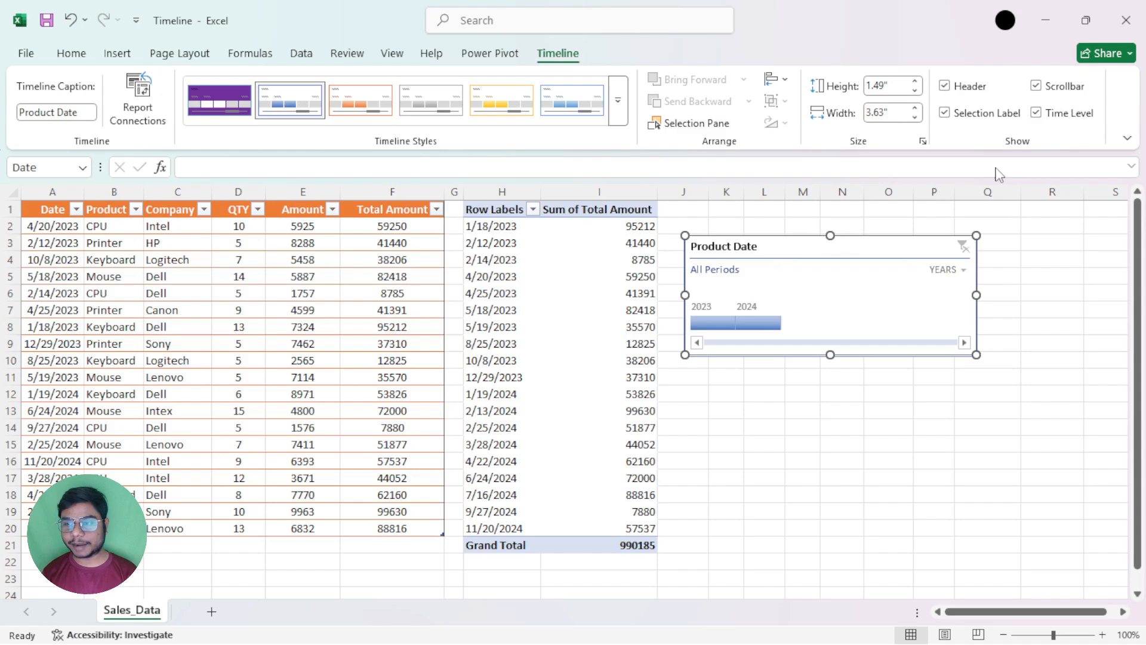
Hide the timeline's header and show it again
click(944, 87)
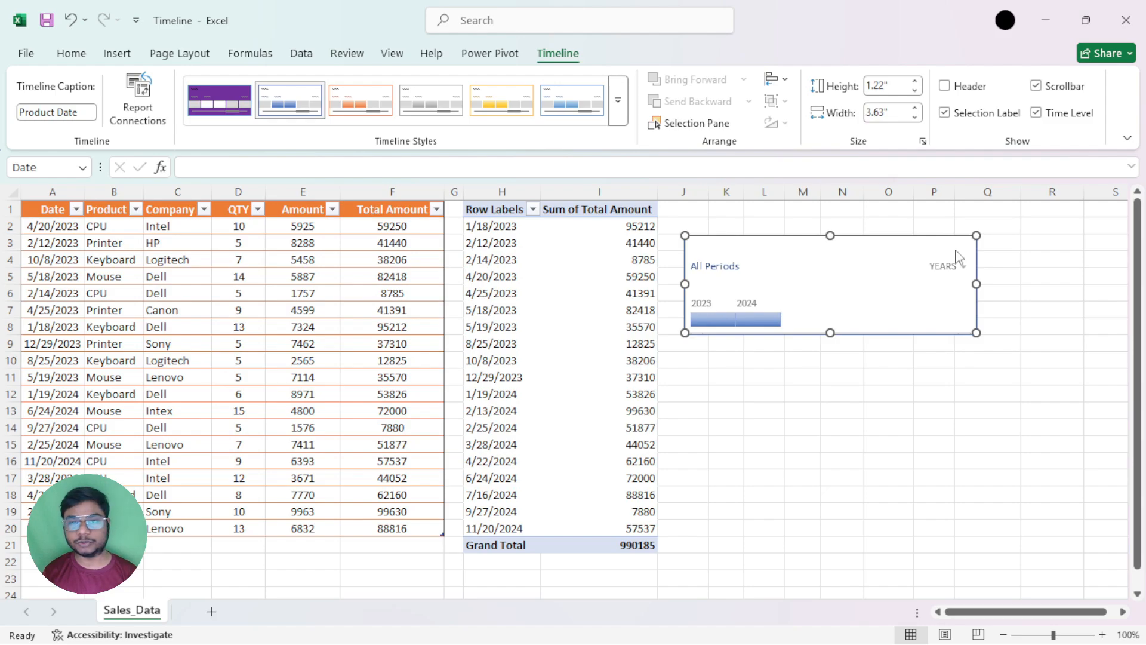
click(944, 86)
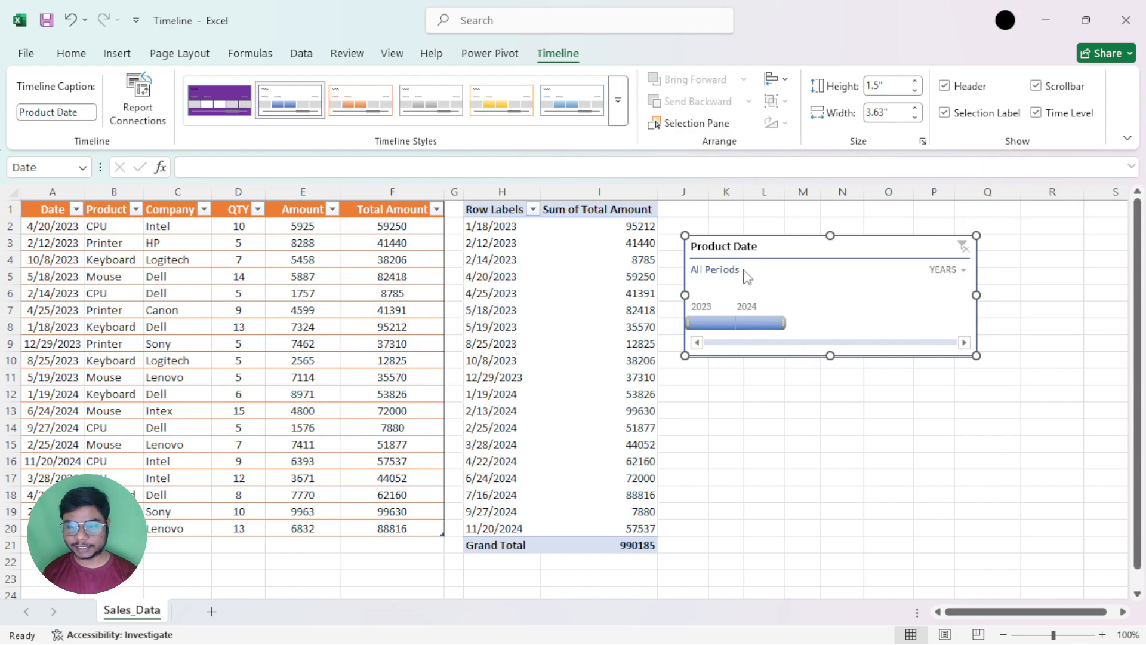
Switch the timeline to Days at December 2023, and hide its scrollbar and show it again
click(955, 270)
click(970, 361)
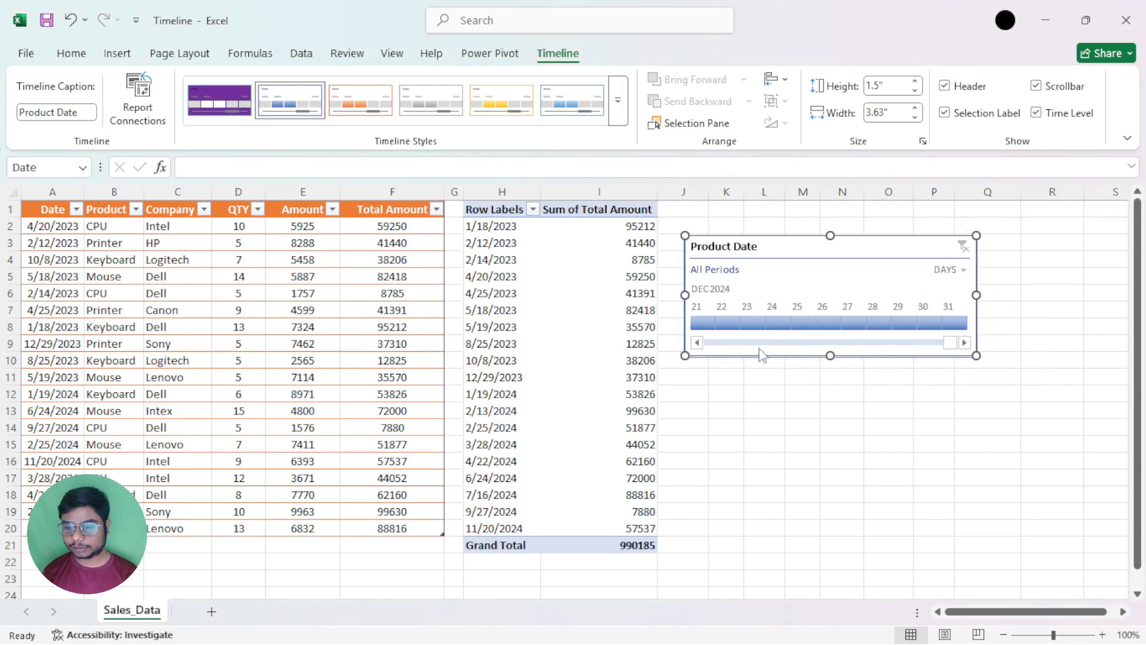
drag(955, 344, 825, 350)
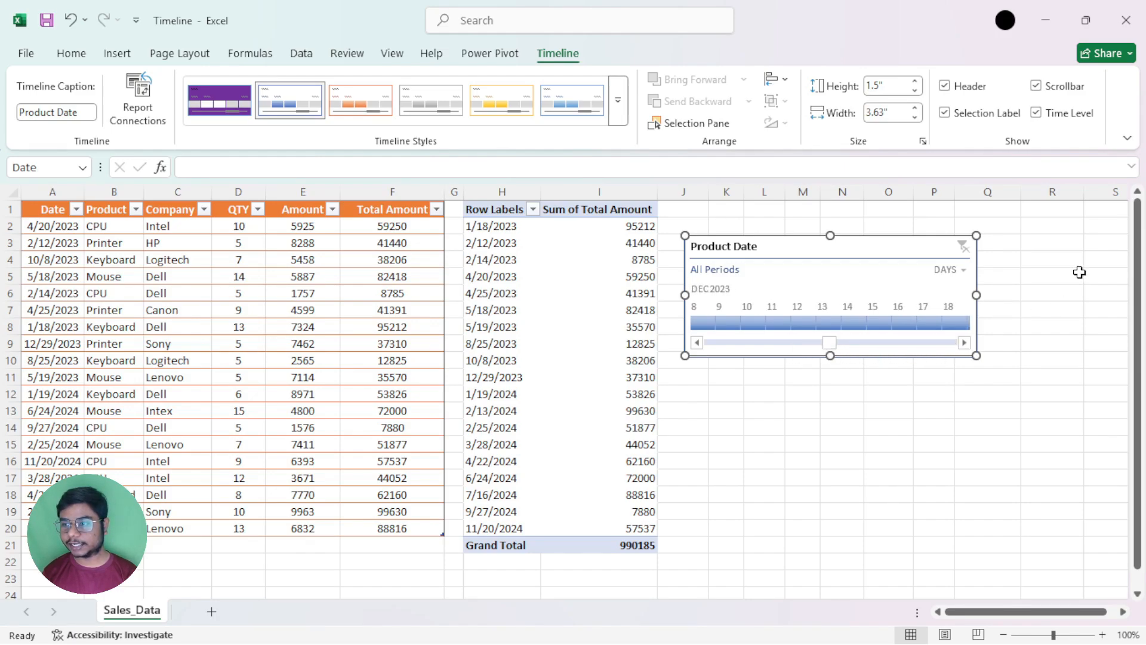
click(1041, 87)
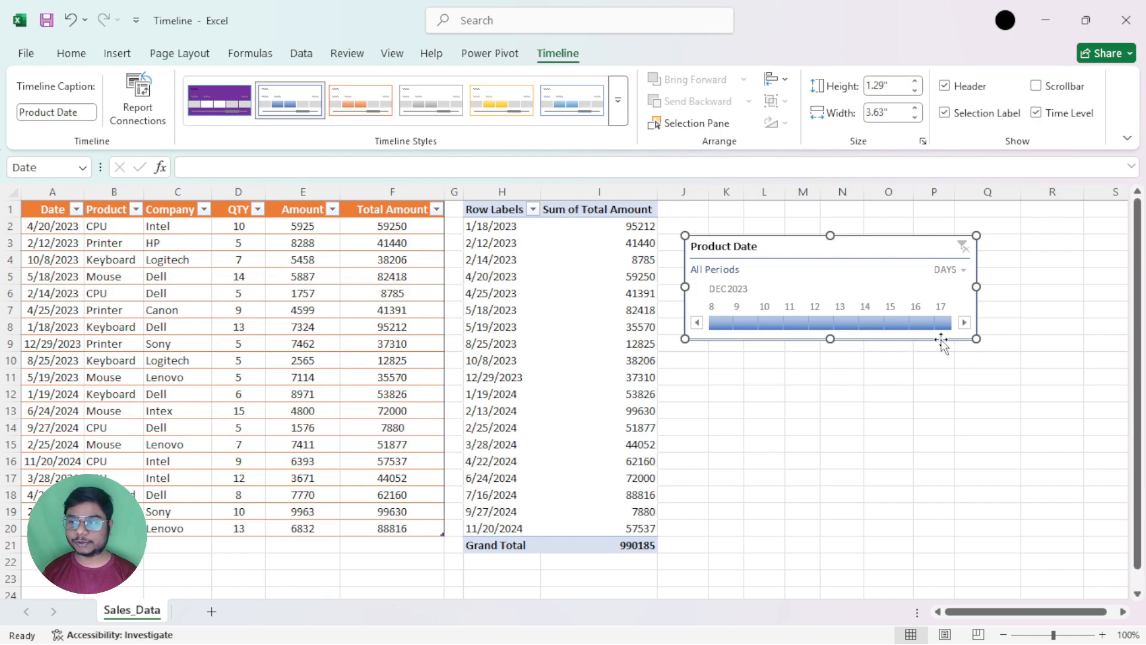
click(1041, 87)
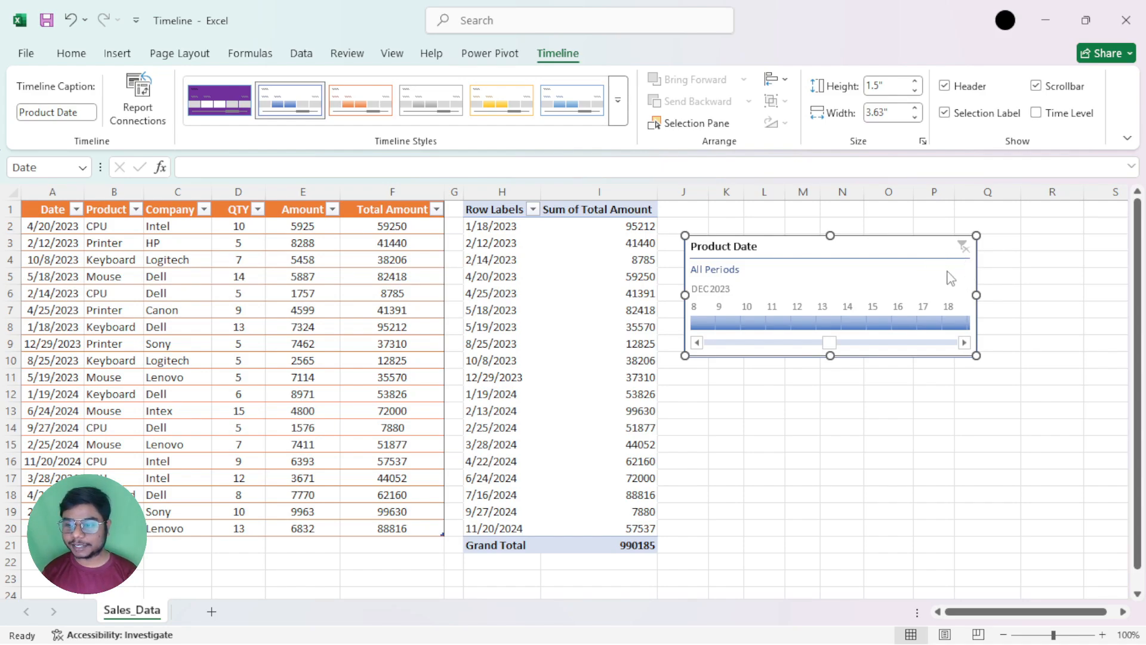
Restore the timeline's Time Level display, and hide its Selection Label and show it again
click(1036, 113)
click(966, 270)
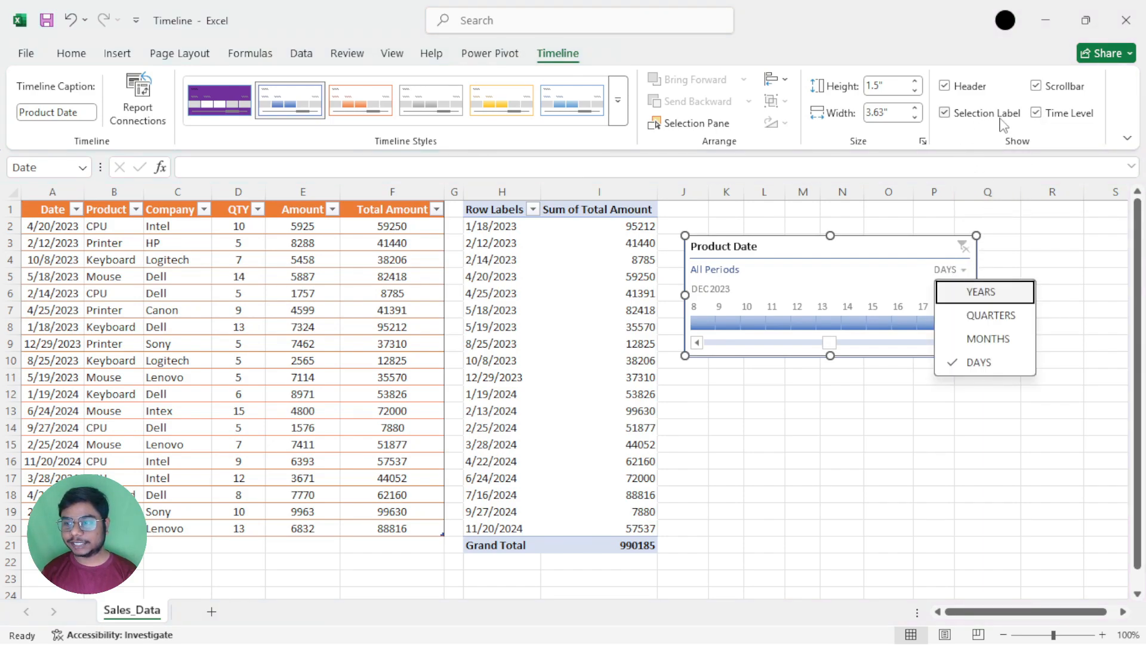
click(949, 118)
click(949, 116)
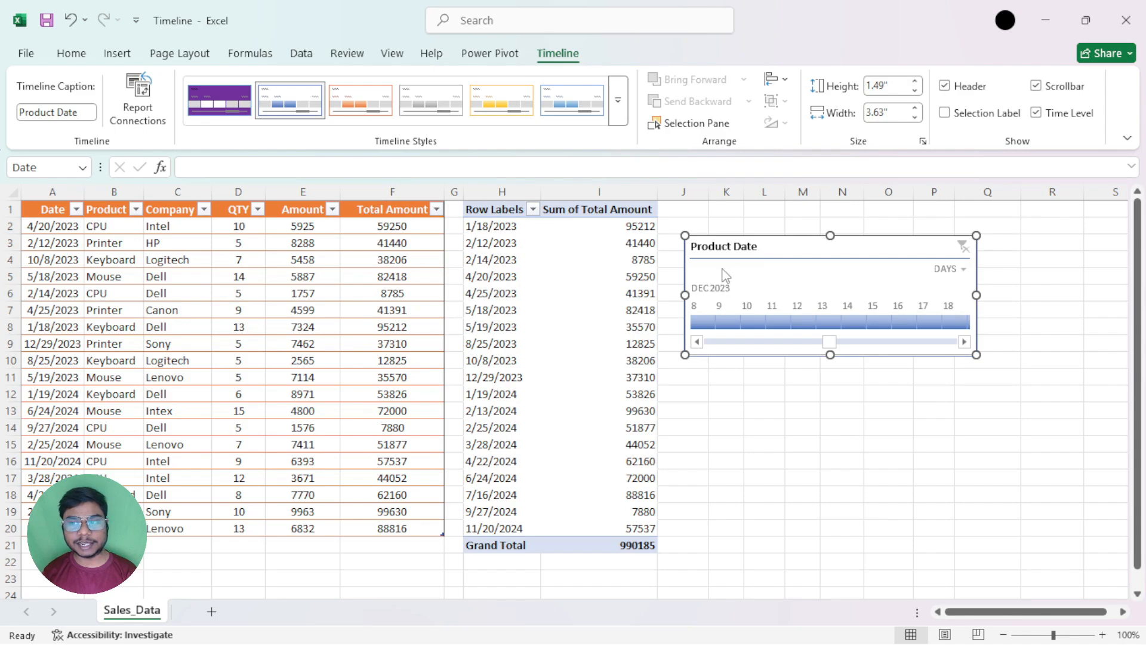
click(945, 113)
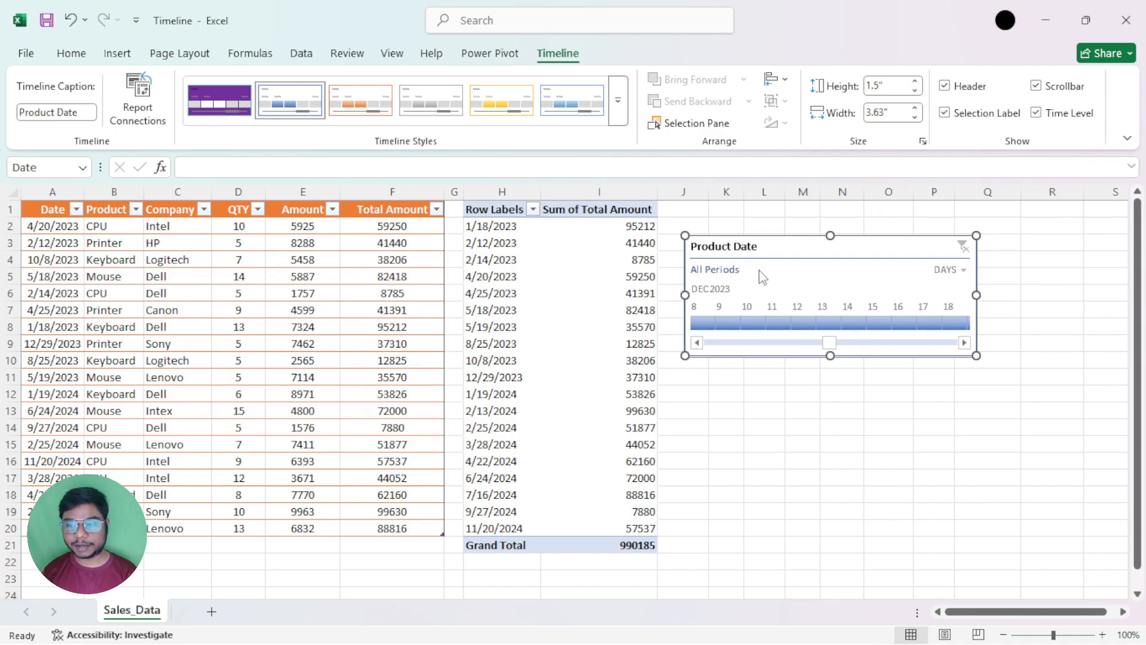
Cycle the timeline's time level through Years, Quarters, Months and Days, and bring January 2023 into range
click(962, 274)
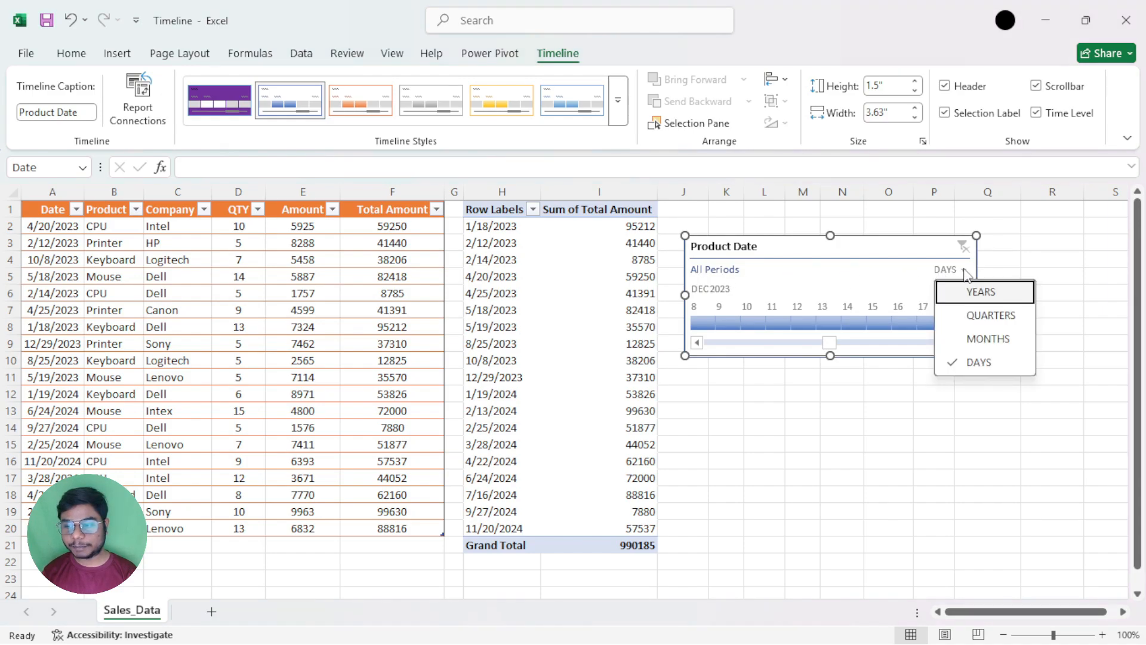
click(984, 289)
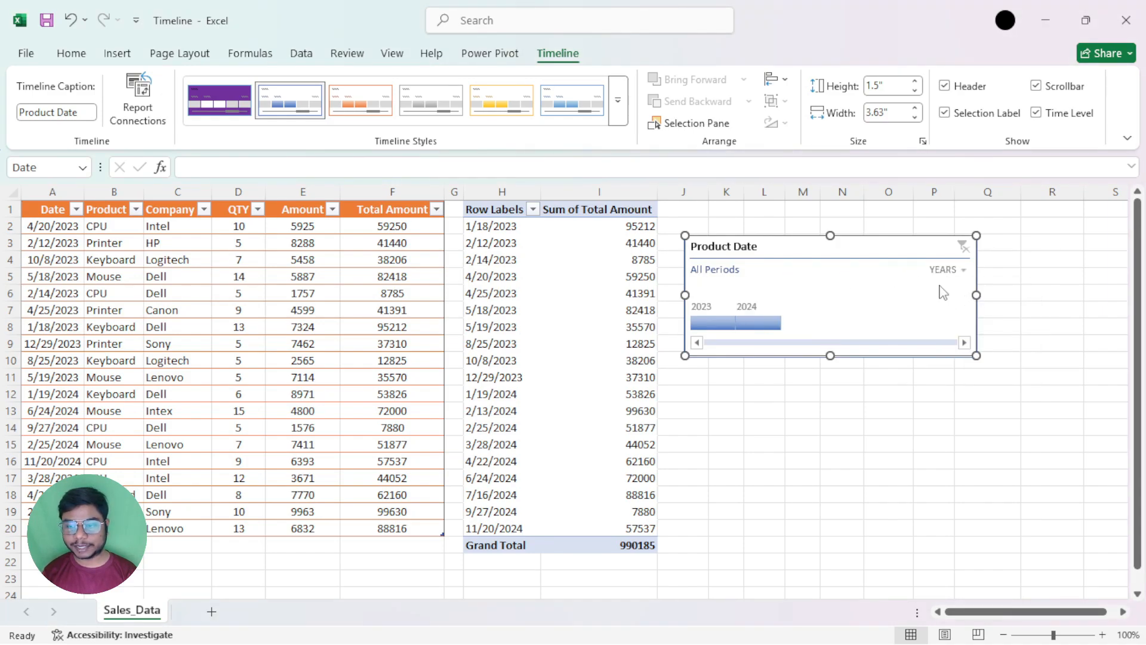
click(963, 270)
click(967, 314)
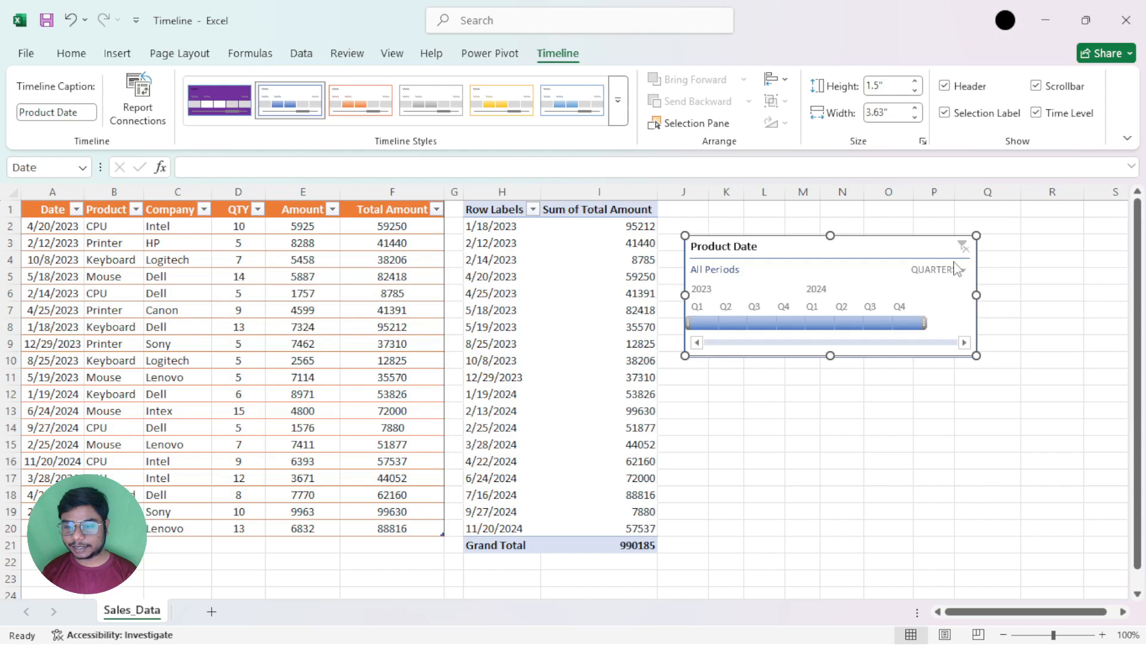
click(963, 270)
click(972, 338)
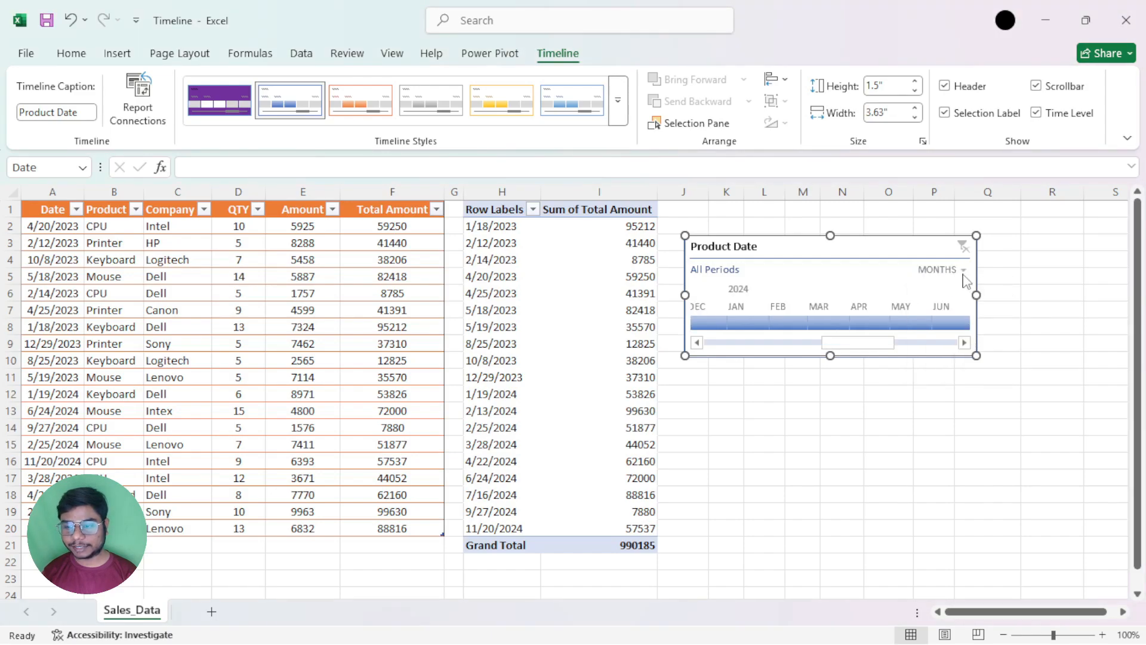
click(963, 270)
click(967, 362)
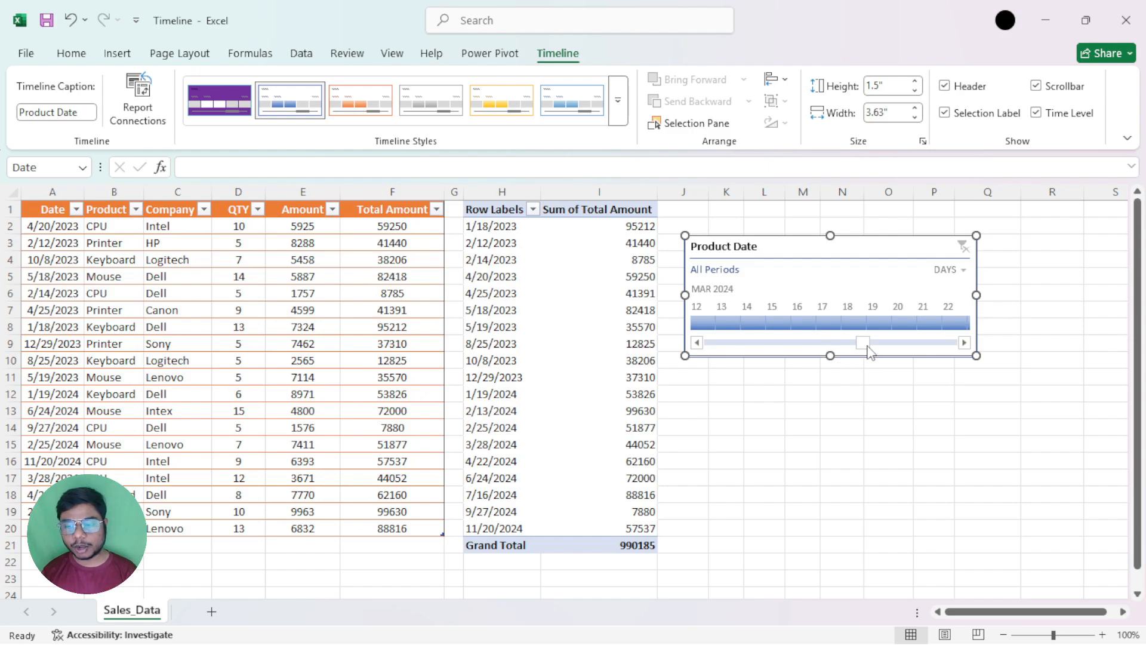
drag(862, 342, 686, 357)
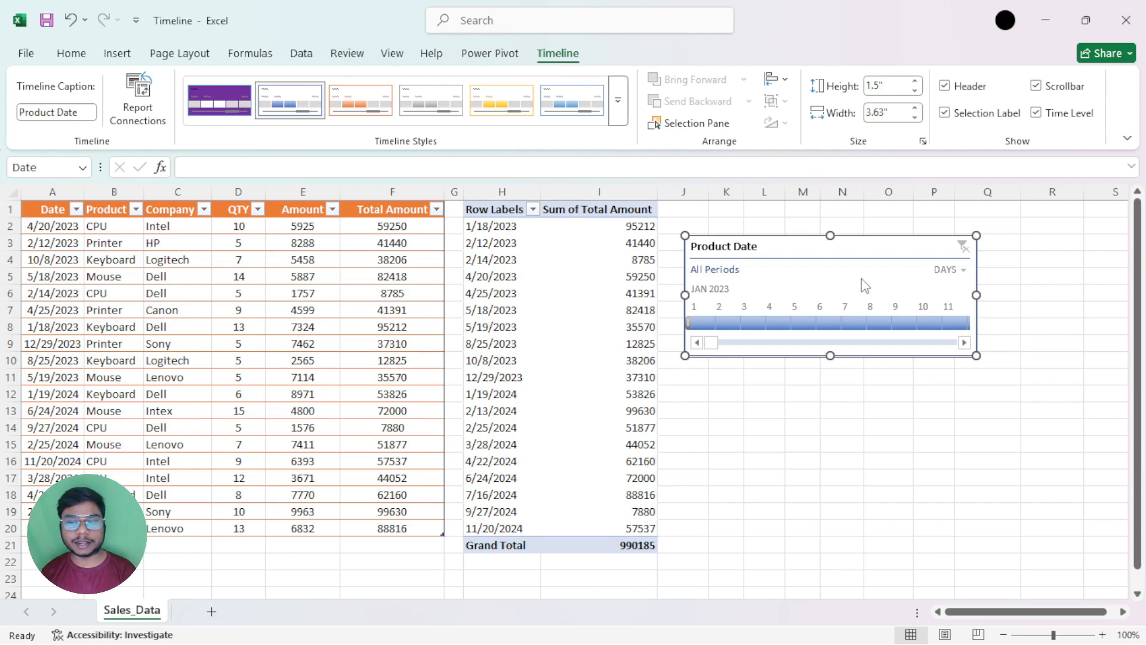
Enlarge the timeline to a height of 2" and a width of 4.1"
drag(767, 248, 771, 248)
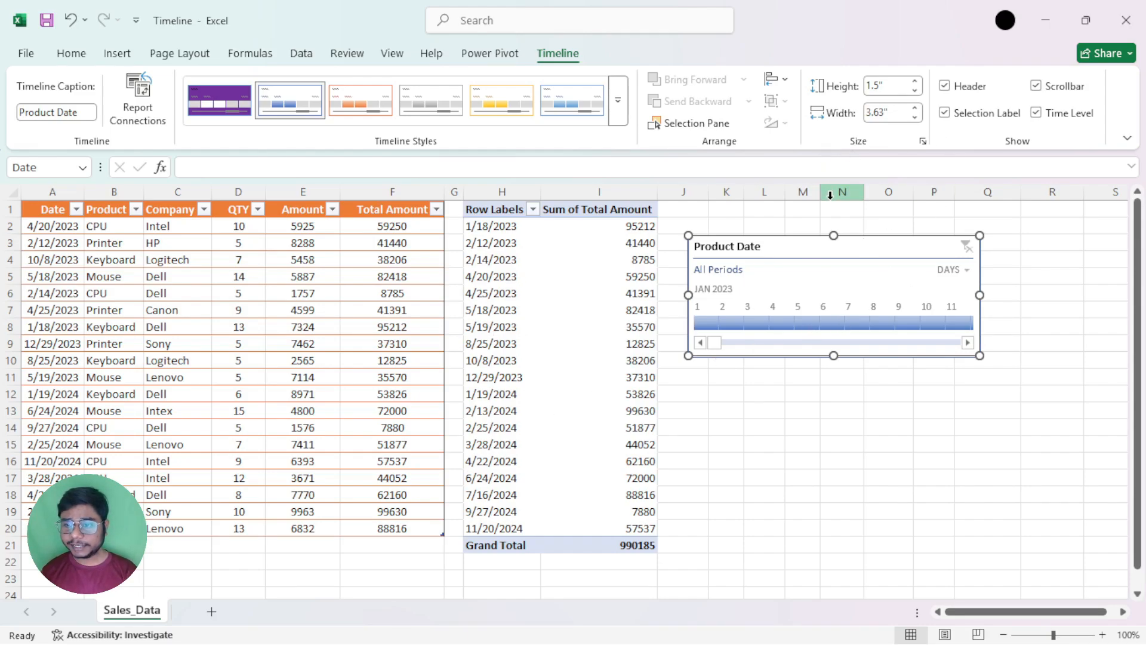
click(914, 82)
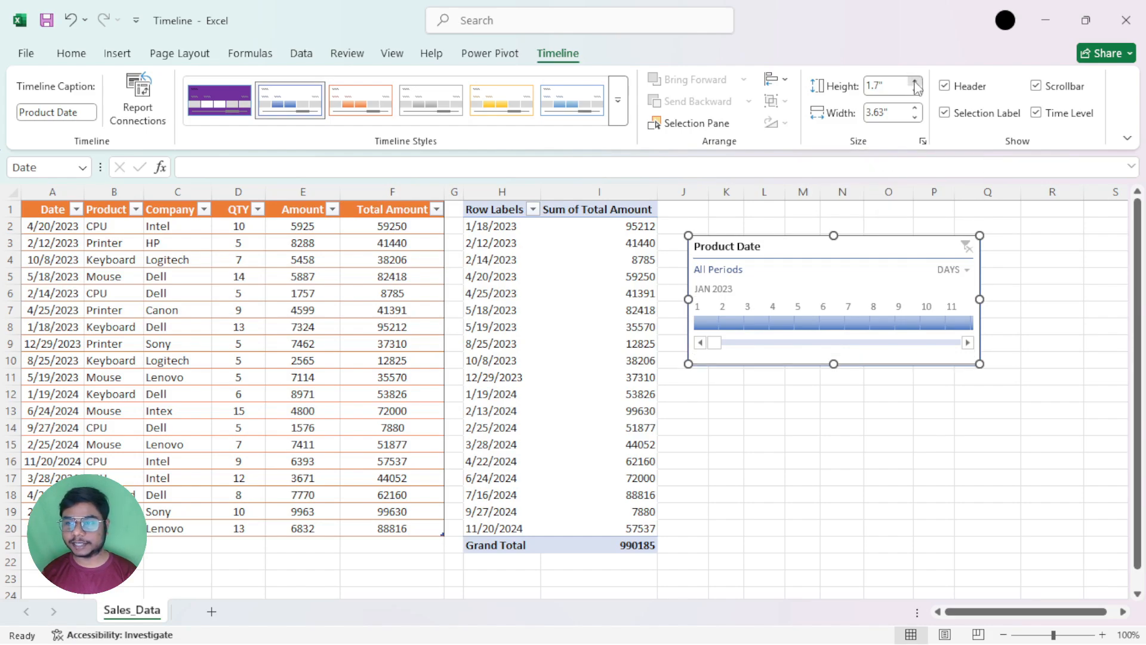
click(915, 81)
click(915, 82)
click(915, 82)
click(914, 81)
click(915, 108)
click(915, 108)
click(915, 109)
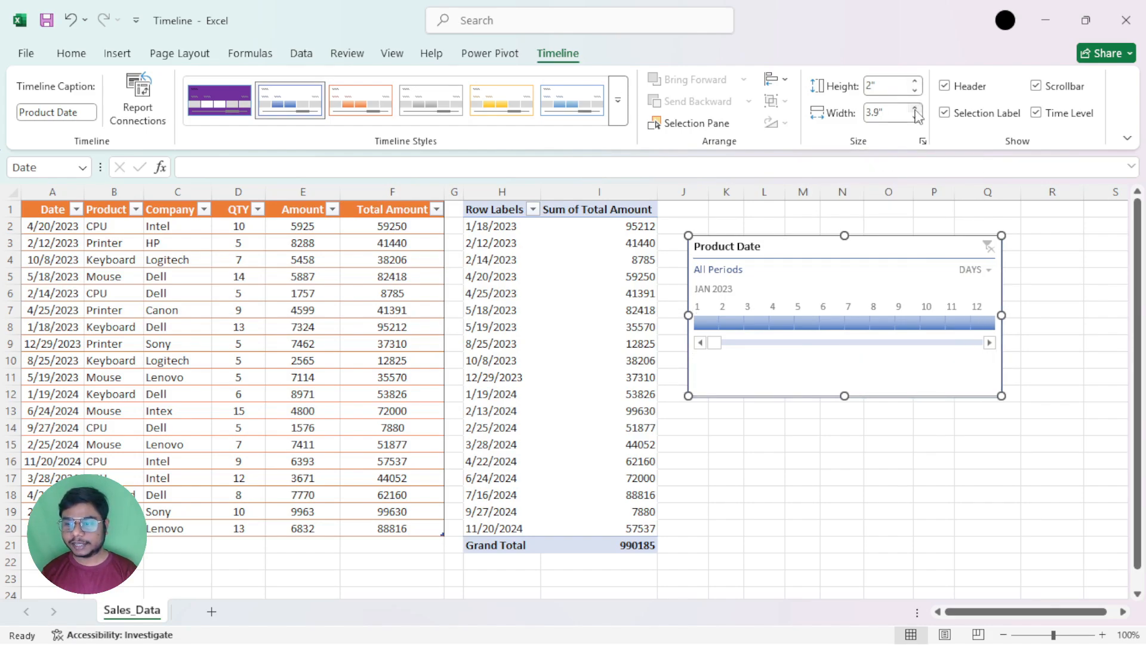
click(915, 108)
click(914, 108)
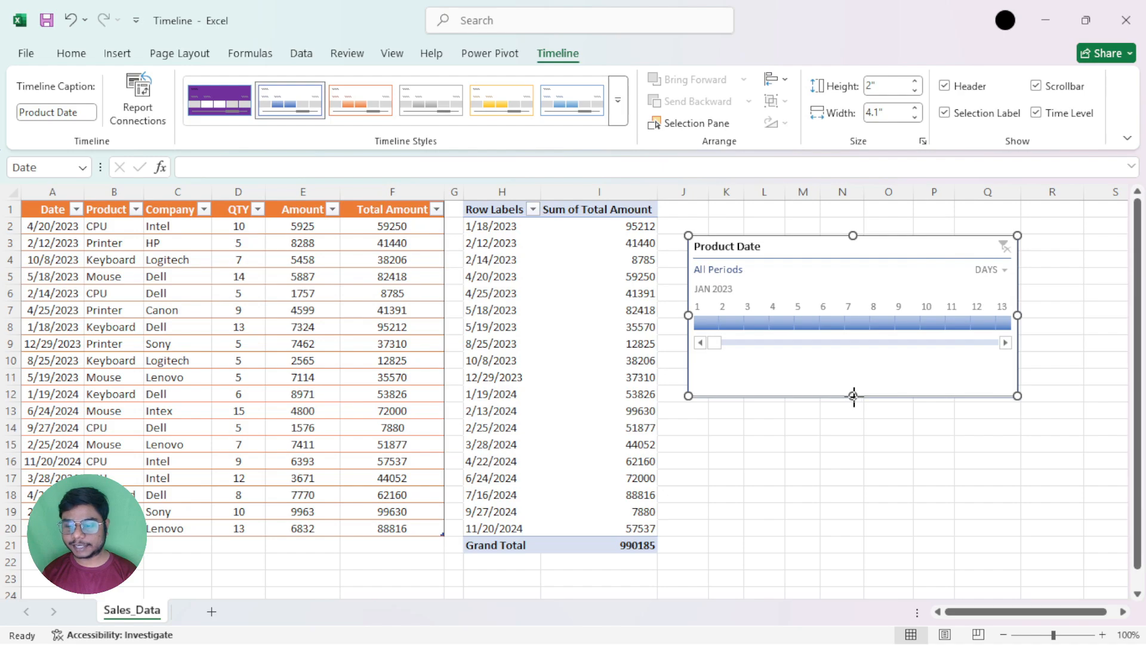
Resize the timeline to about 1.55" high and 3.98" wide, move it slightly down, and look over the alignment options
drag(854, 396, 853, 367)
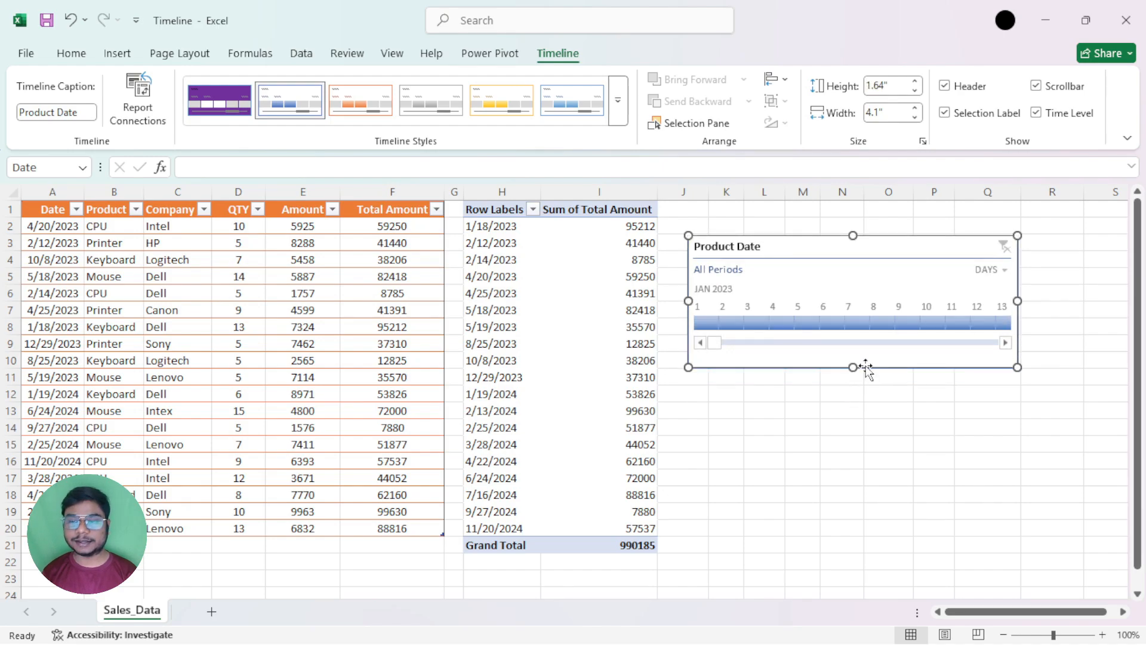
drag(778, 248, 774, 257)
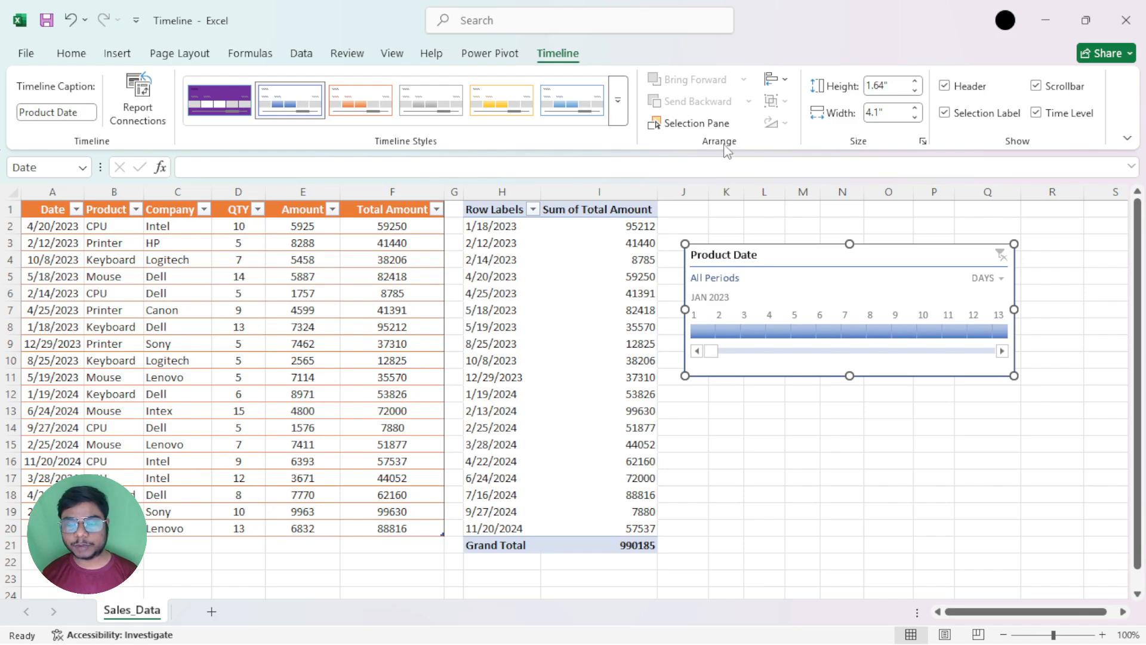
click(787, 79)
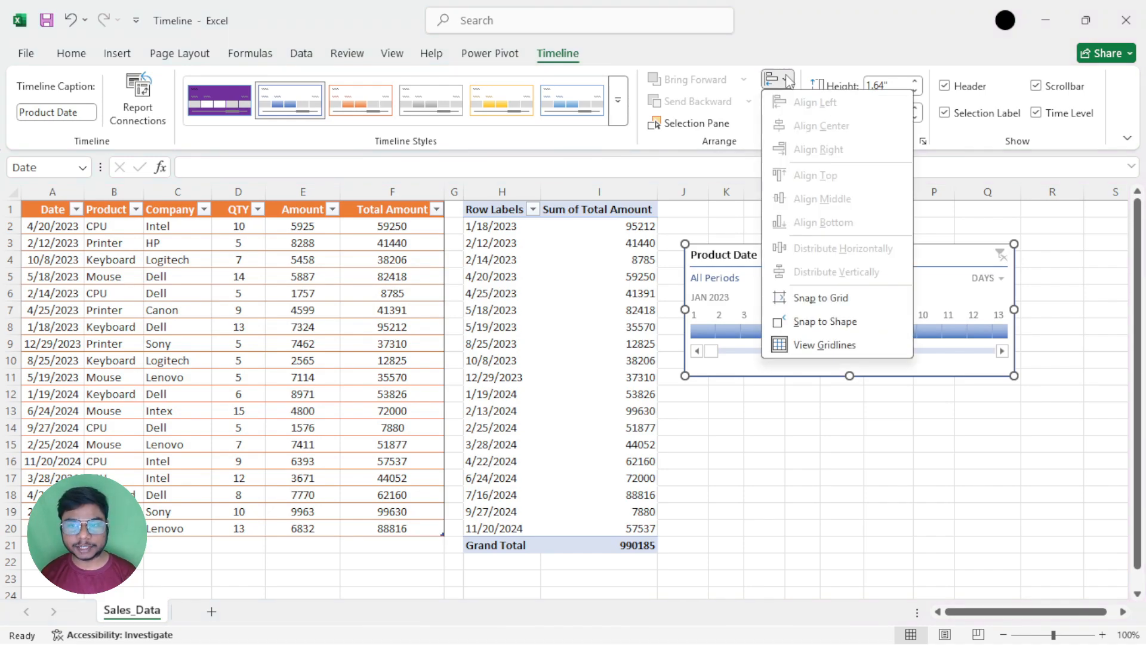
click(789, 80)
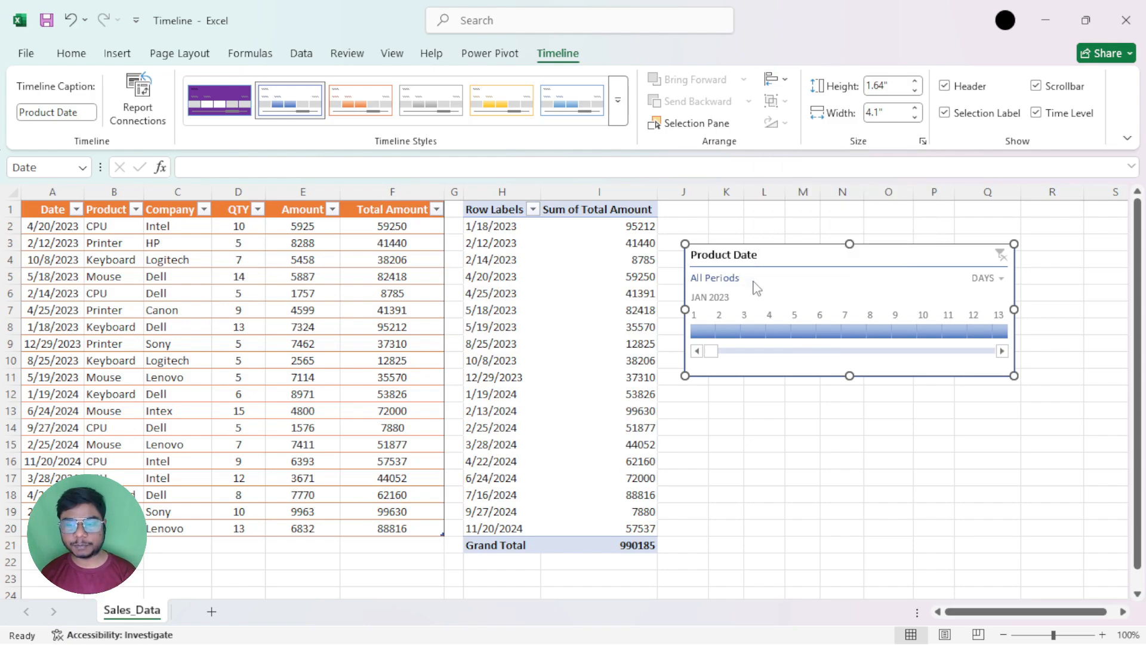
mouse_move(1005, 372)
mouse_down()
mouse_move(979, 352)
mouse_move(1005, 377)
mouse_up()
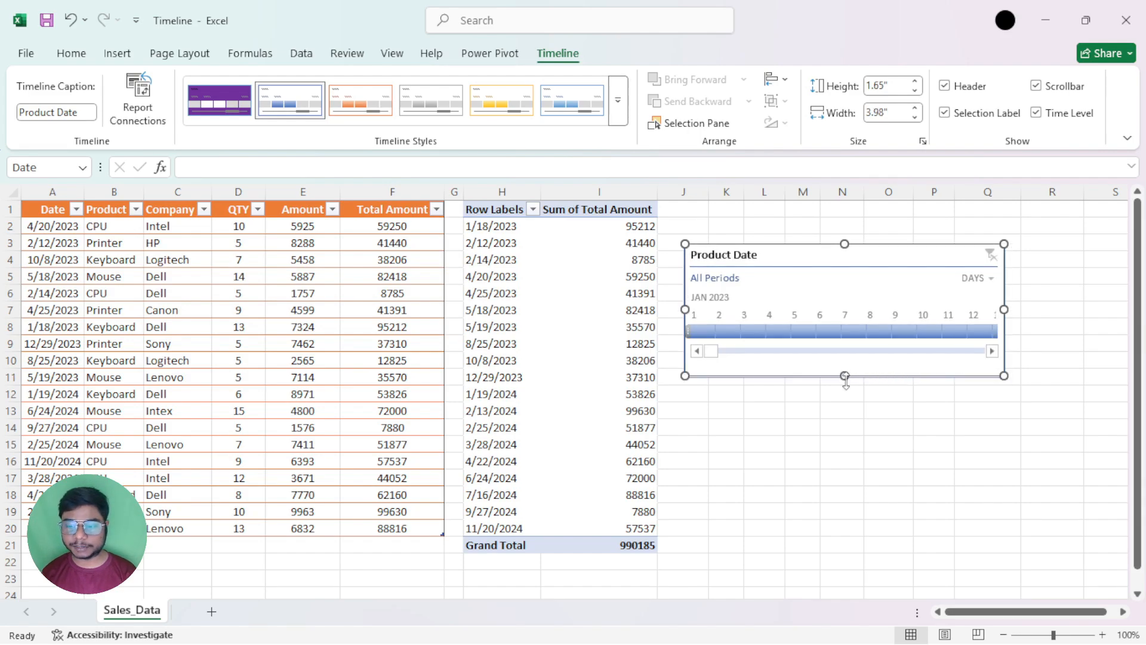
drag(844, 376, 847, 369)
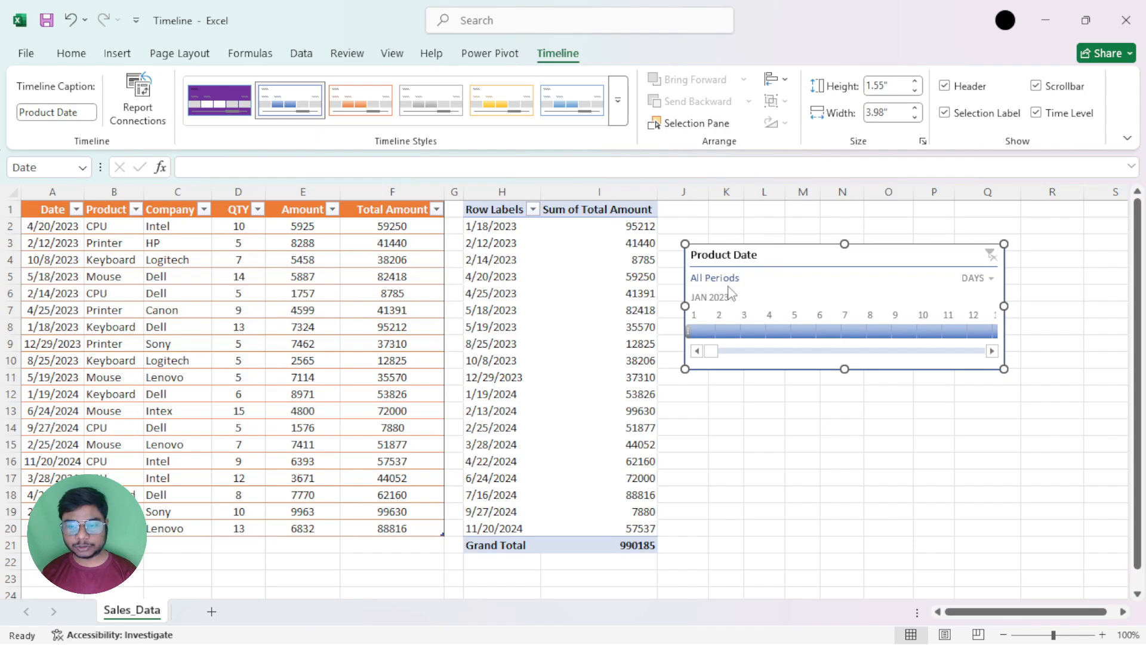
Move the PivotTable of total amounts by date to a new worksheet
click(524, 240)
click(557, 244)
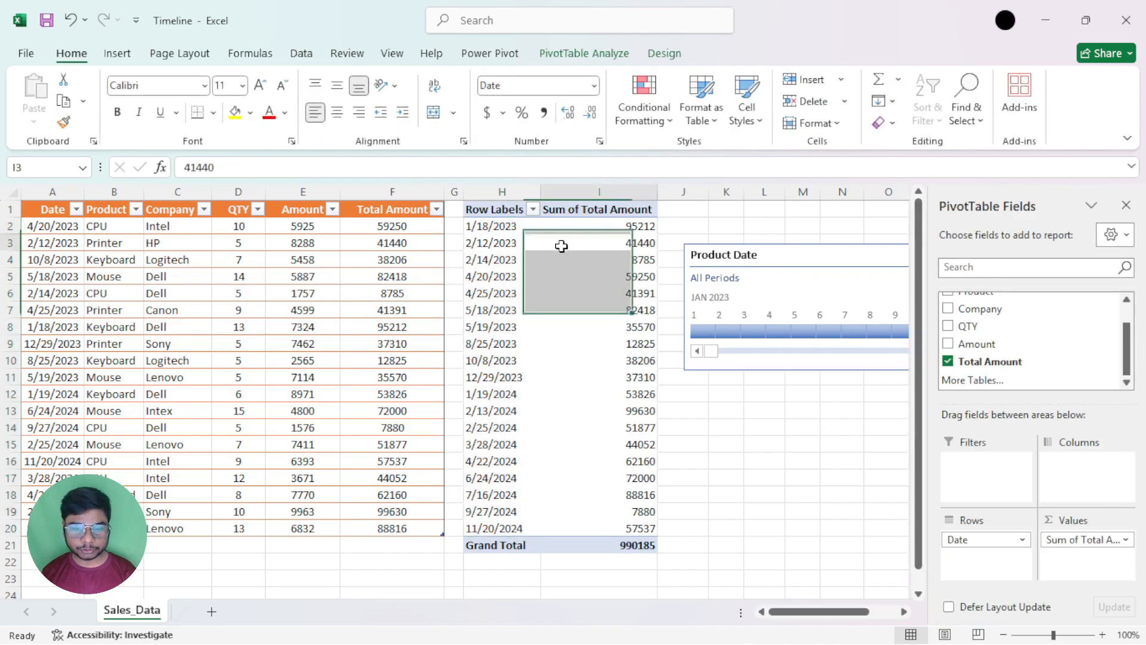
click(584, 53)
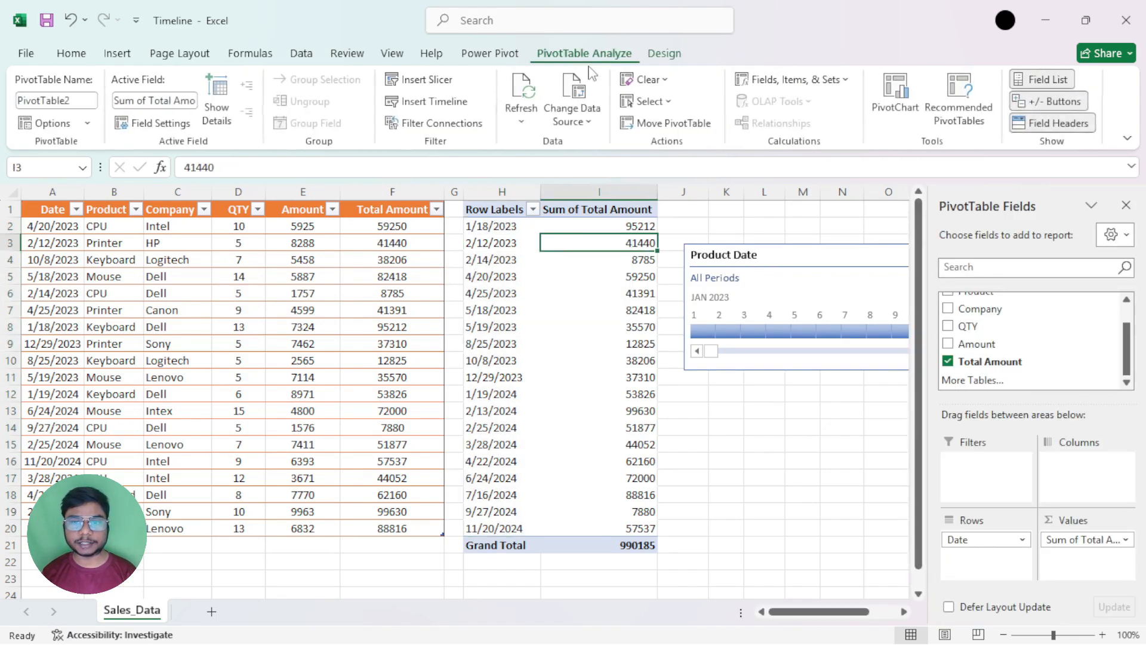
click(667, 122)
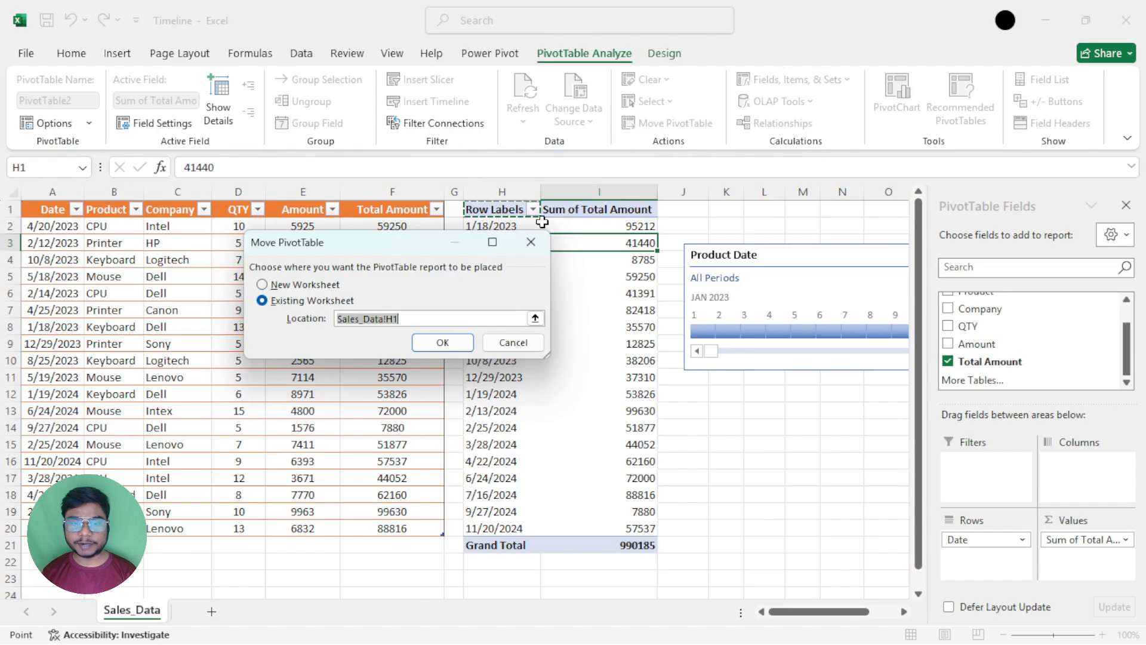
click(311, 285)
click(441, 342)
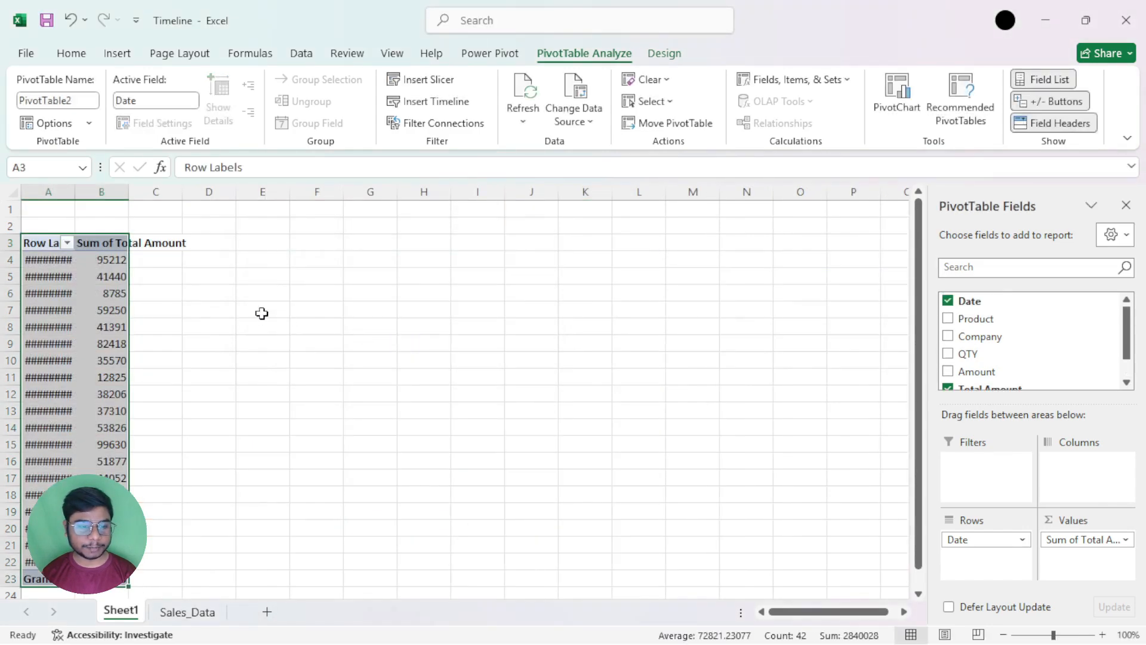
Autofit columns A and B to their contents and move the PivotTable up to start at cell A1
double_click(81, 188)
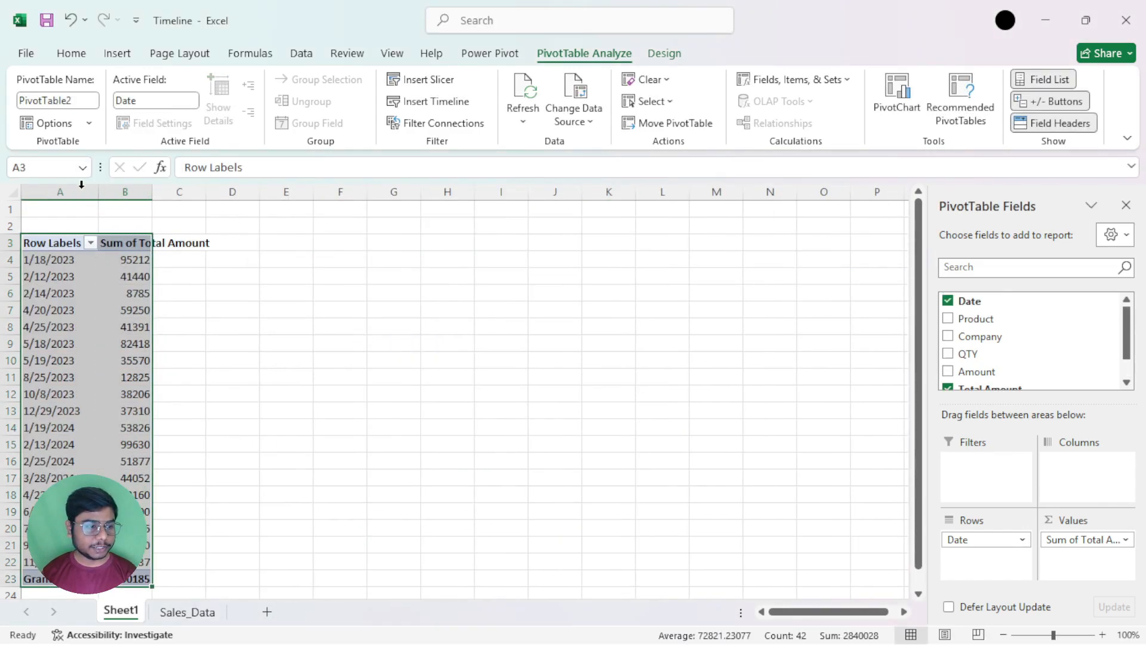
double_click(152, 190)
drag(139, 233, 149, 199)
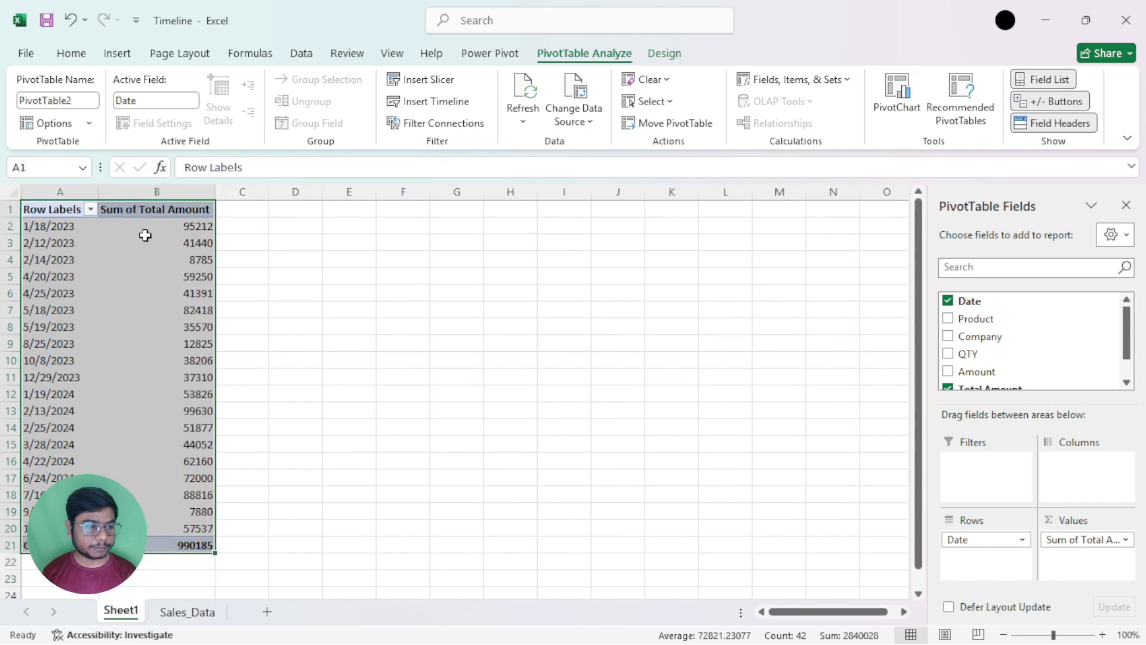
Cut the Product Date timeline from Sales_Data, paste it into Sheet1, and place it beside the PivotTable from column C
click(187, 612)
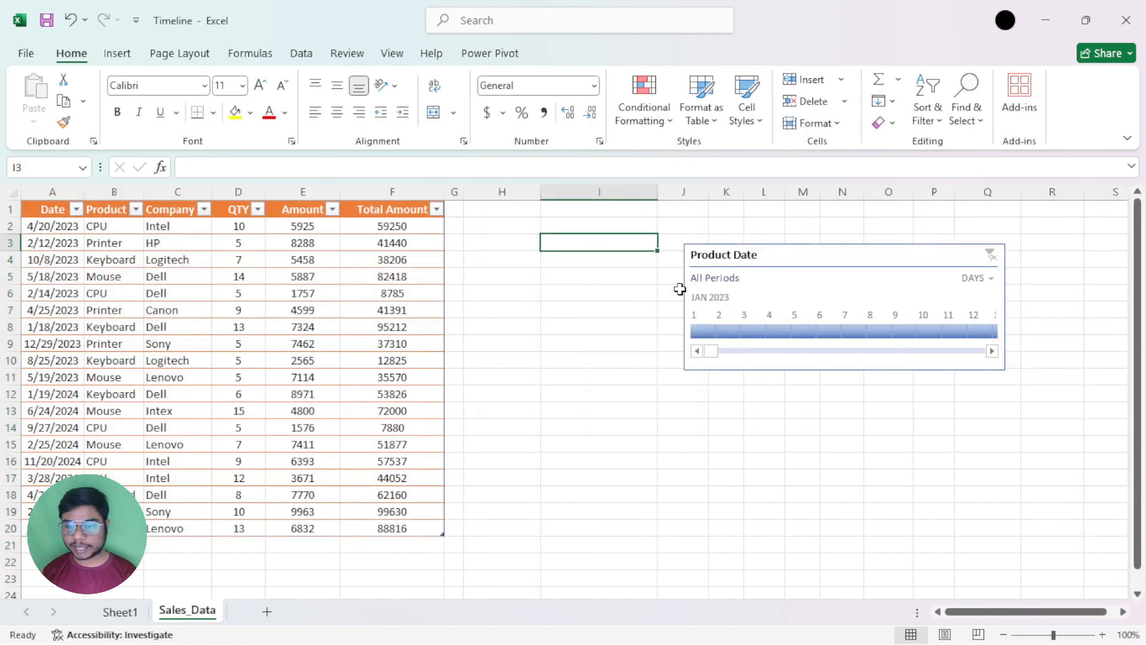
click(716, 255)
key(ctrl+x)
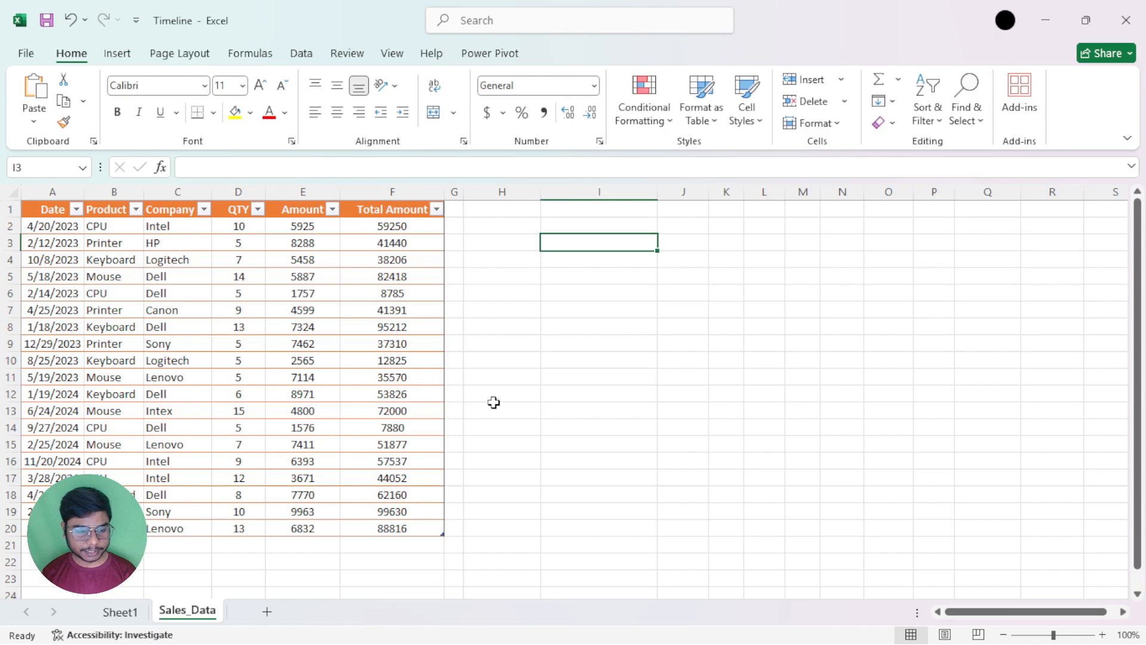
click(120, 612)
key(ctrl+v)
drag(267, 213, 472, 218)
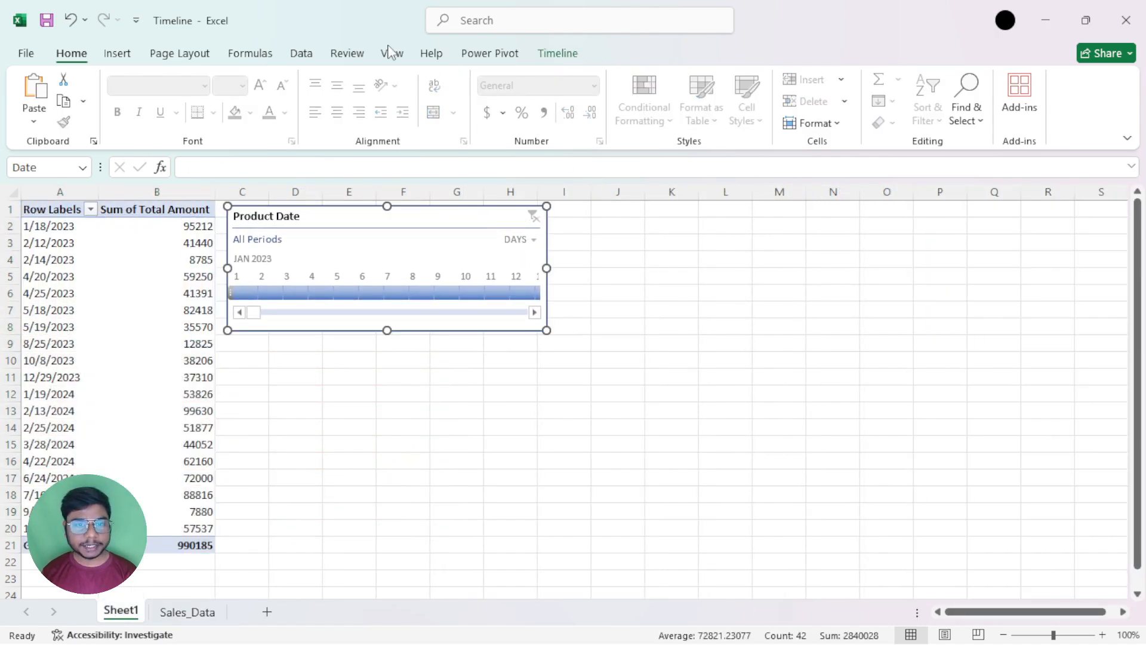
Draw a rectangle about 9.03" wide over the timeline across columns C to P, and shorten it to about 4.35" high, ending at row 21
click(117, 54)
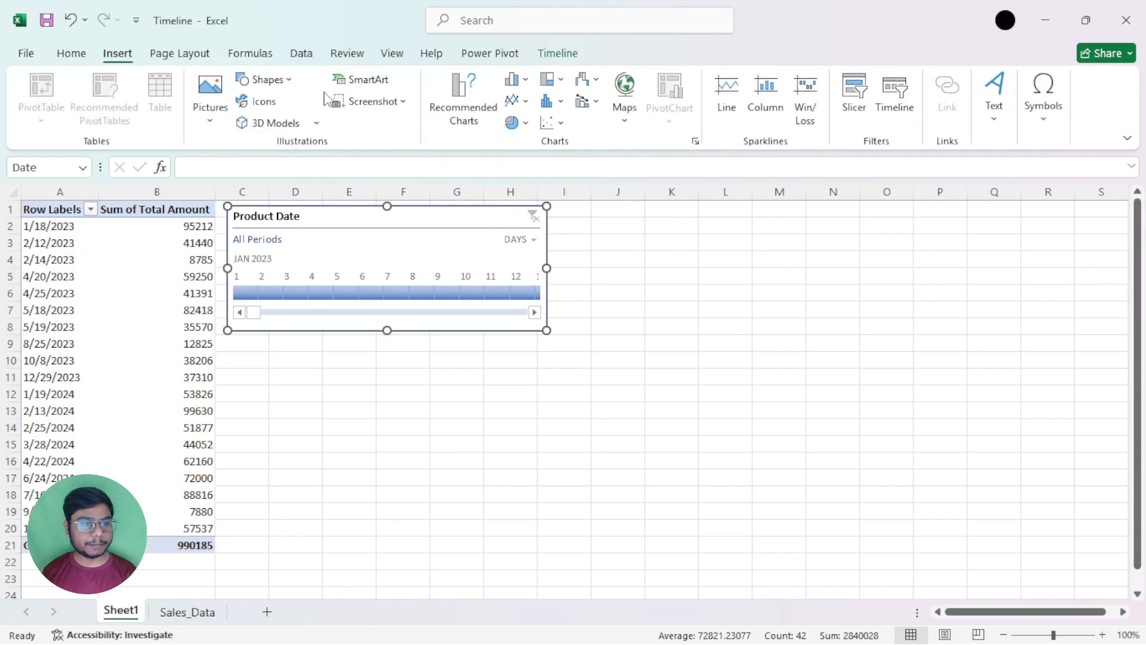
click(264, 80)
click(306, 125)
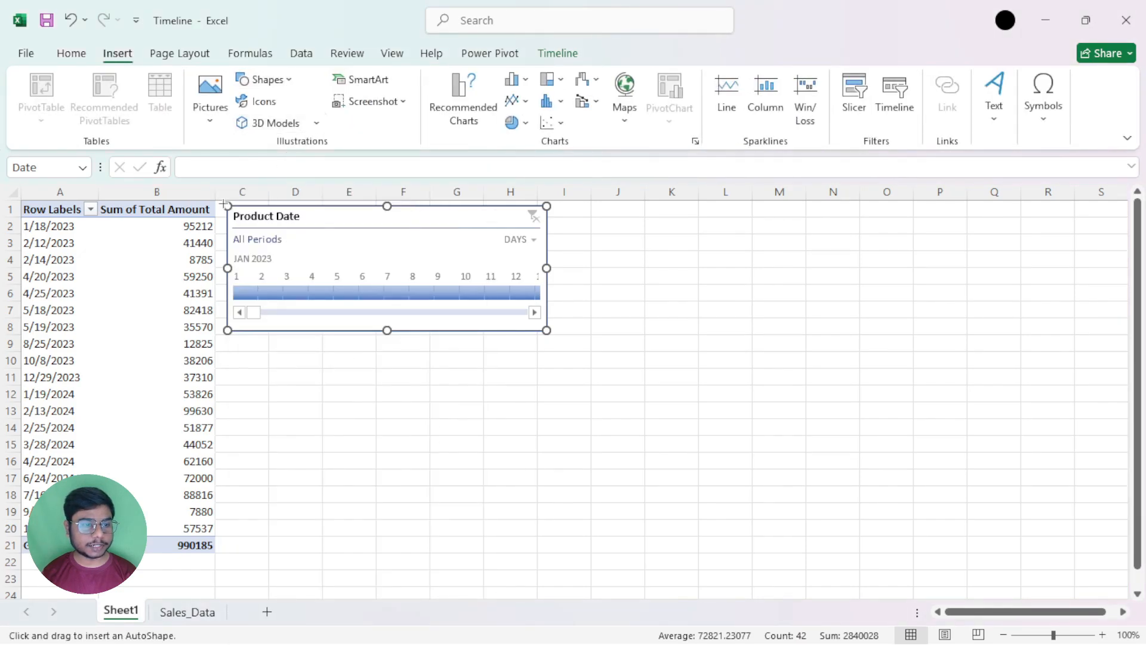
drag(218, 204, 946, 502)
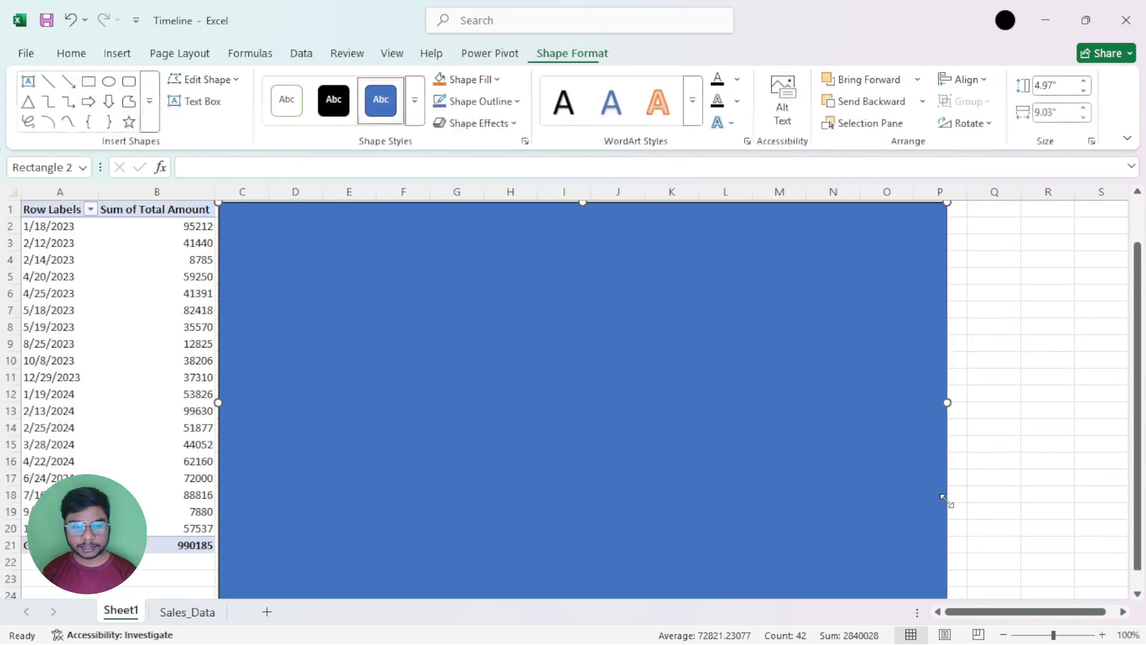
scroll(936, 529, down, 2)
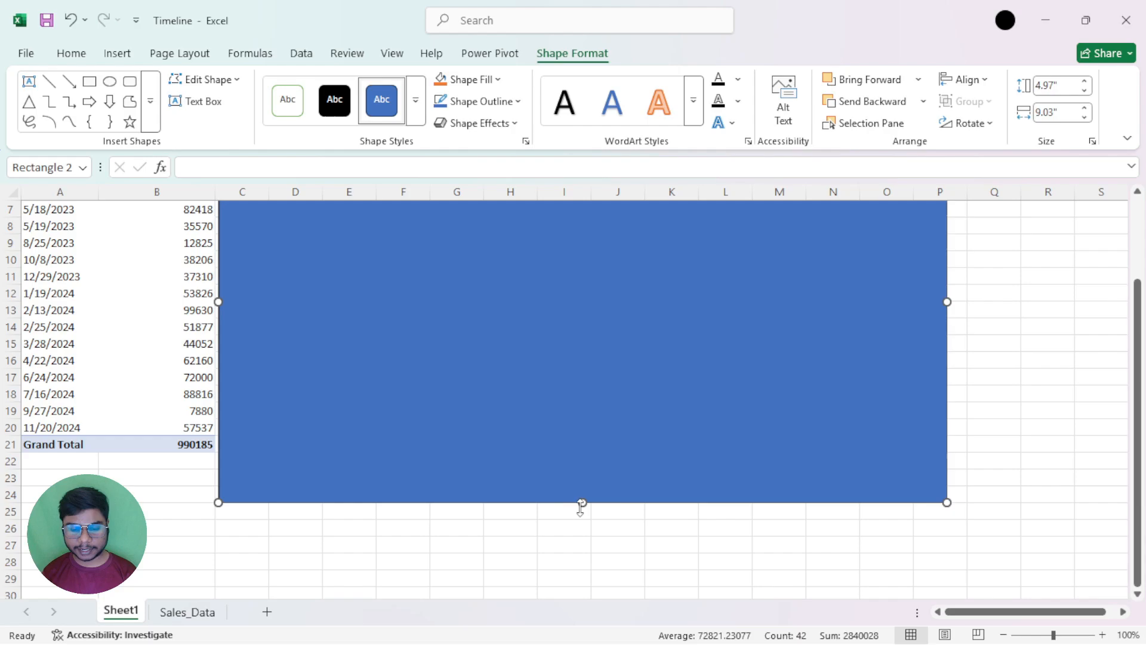
drag(583, 502, 586, 453)
scroll(620, 470, up, 2)
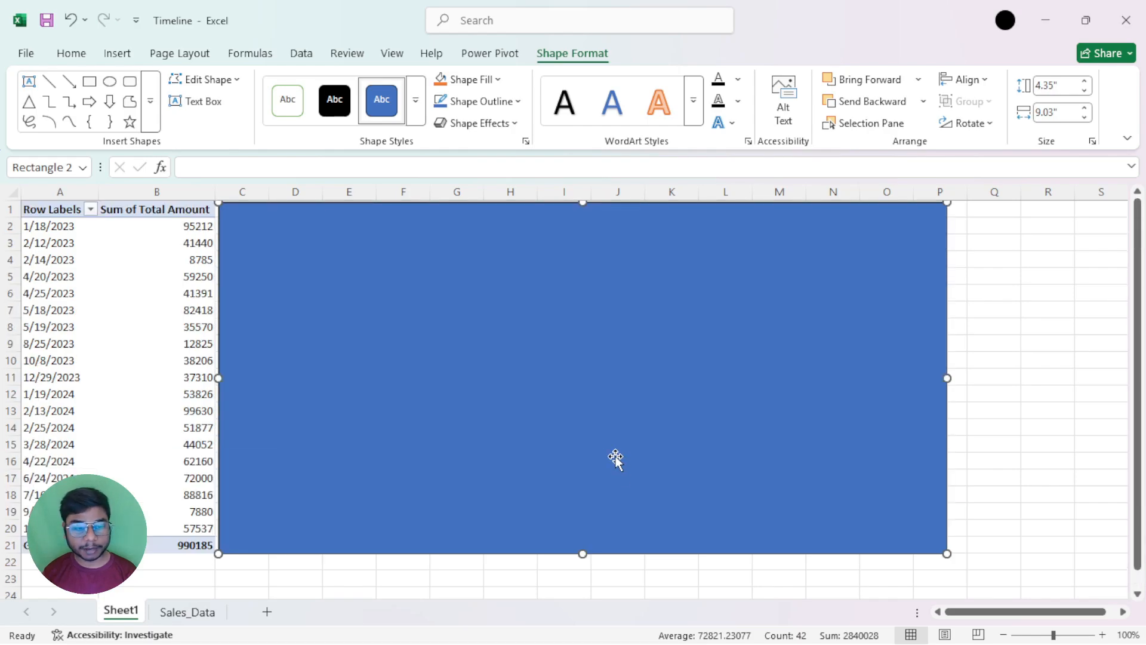
click(980, 376)
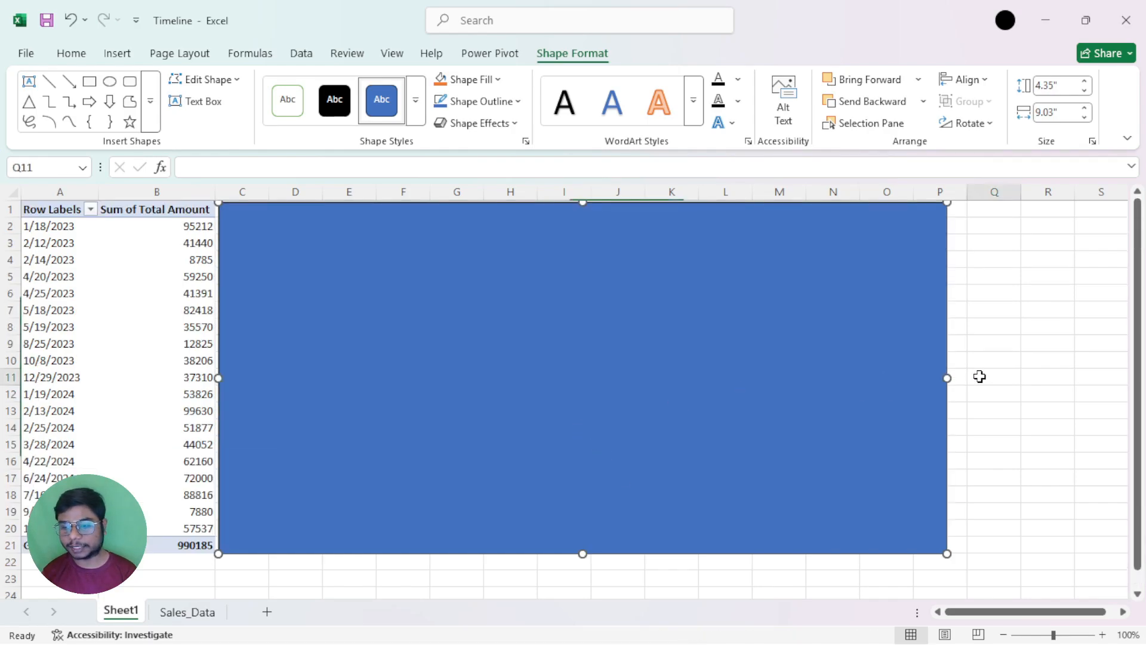
Apply the Colored Outline - Black, Dark 1 shape style to the rectangle
click(443, 246)
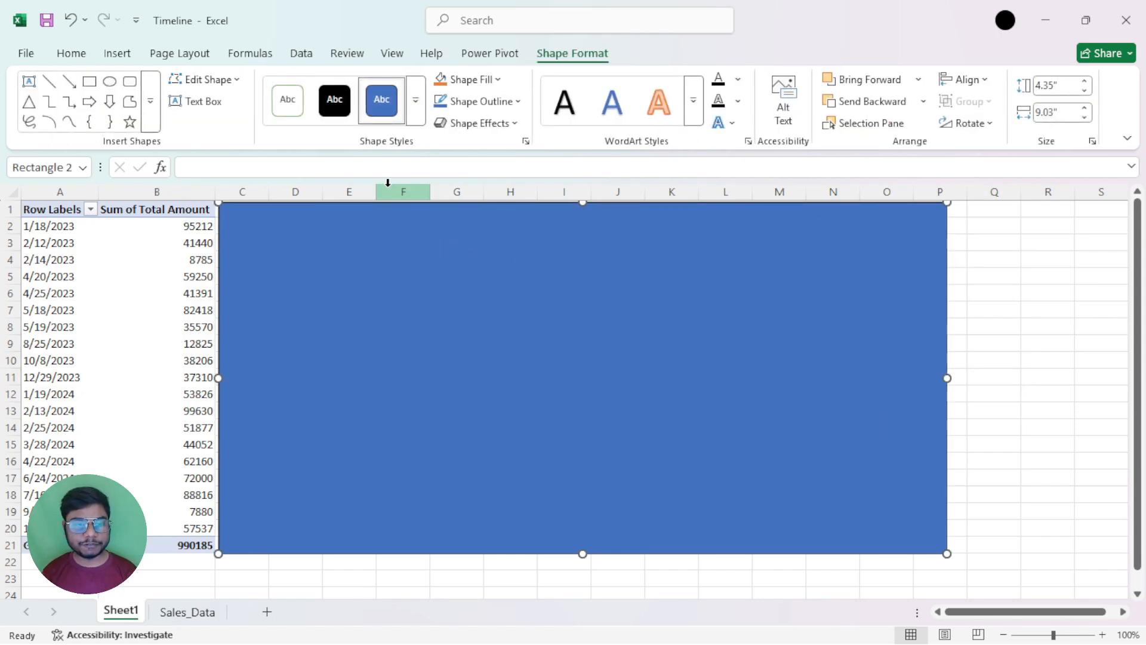
click(416, 111)
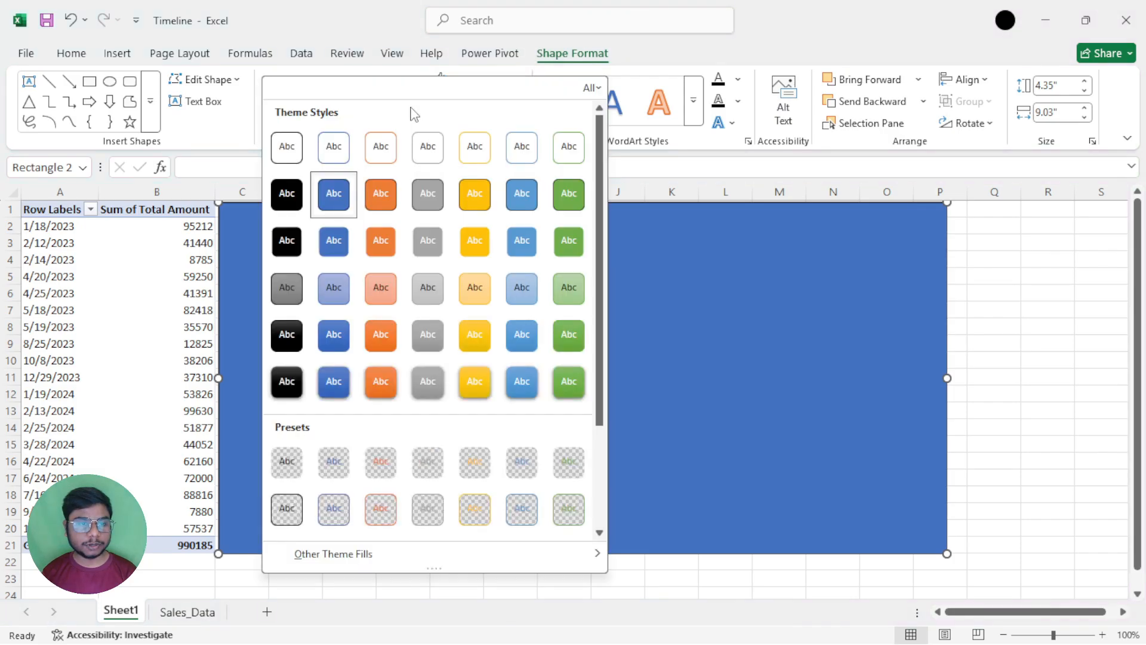
click(283, 154)
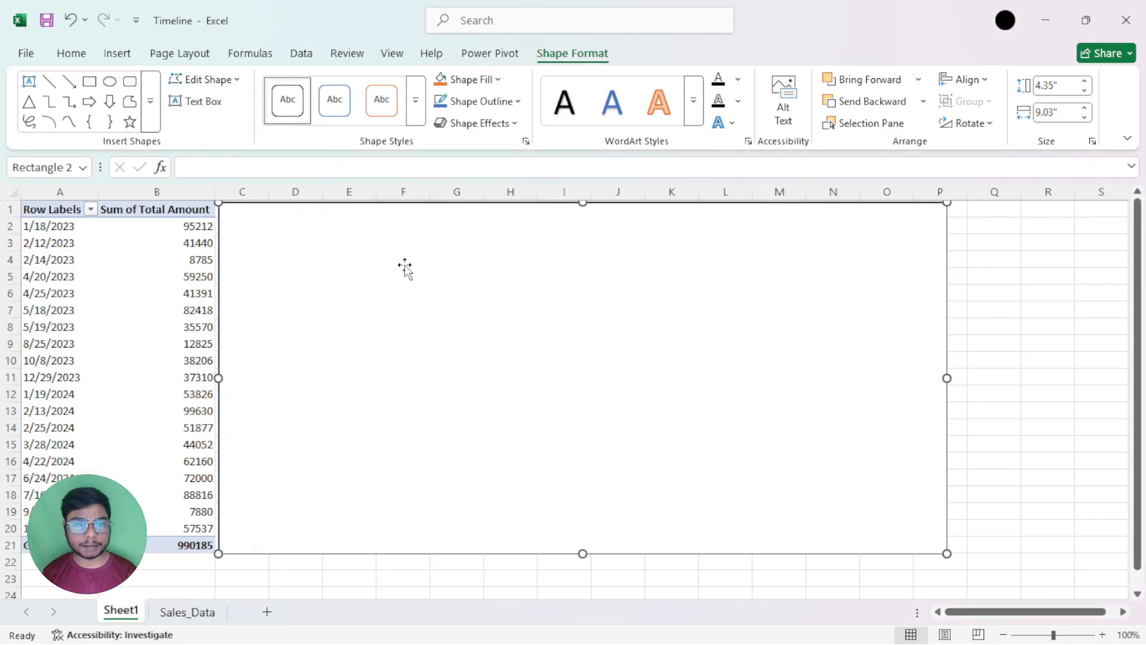
click(495, 79)
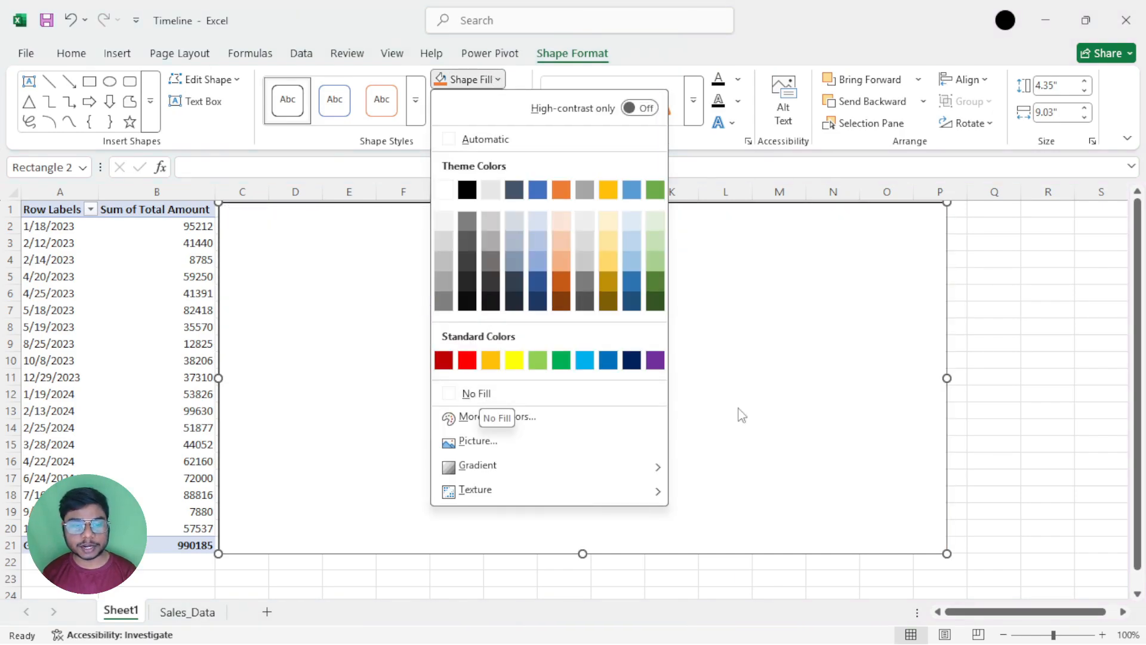
click(464, 82)
click(418, 100)
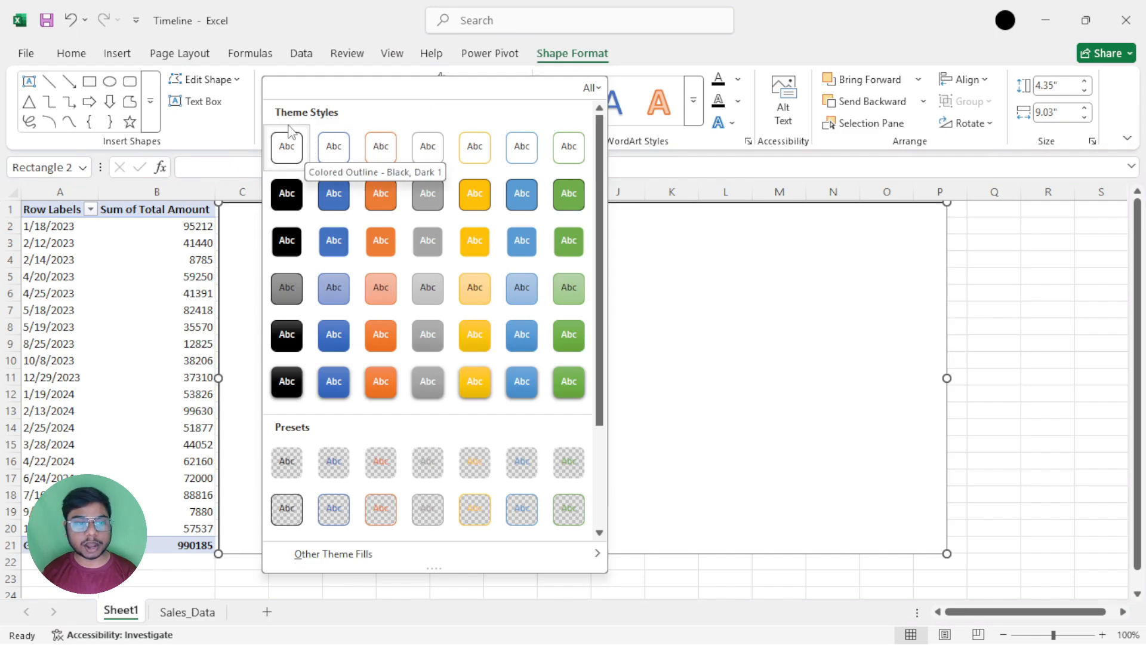
click(830, 325)
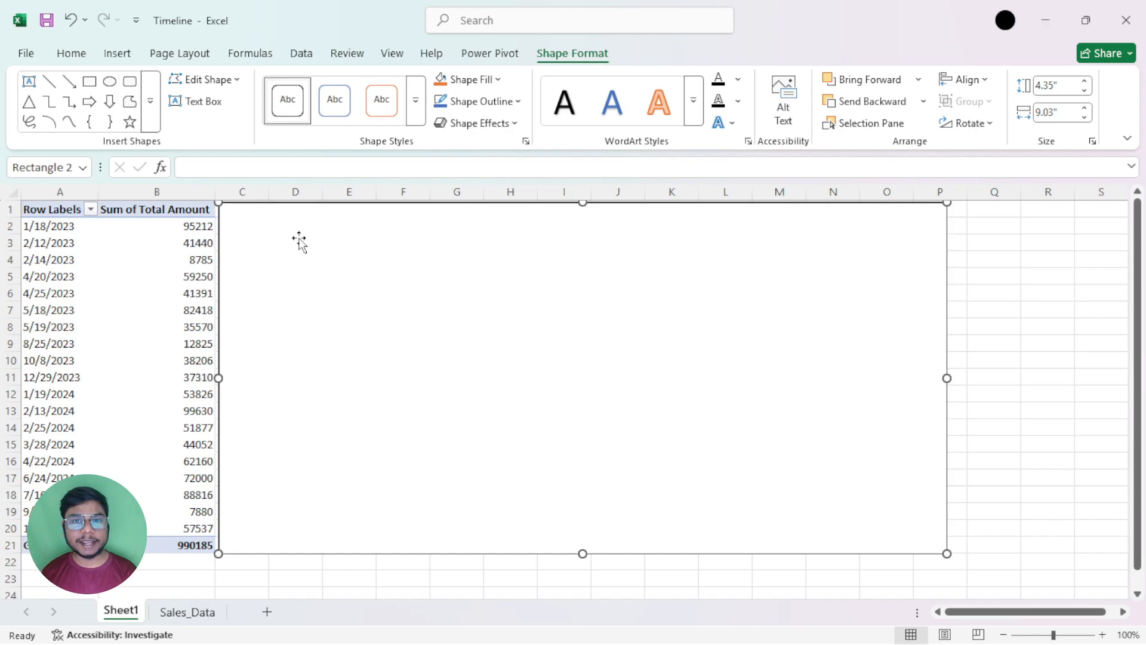
click(173, 273)
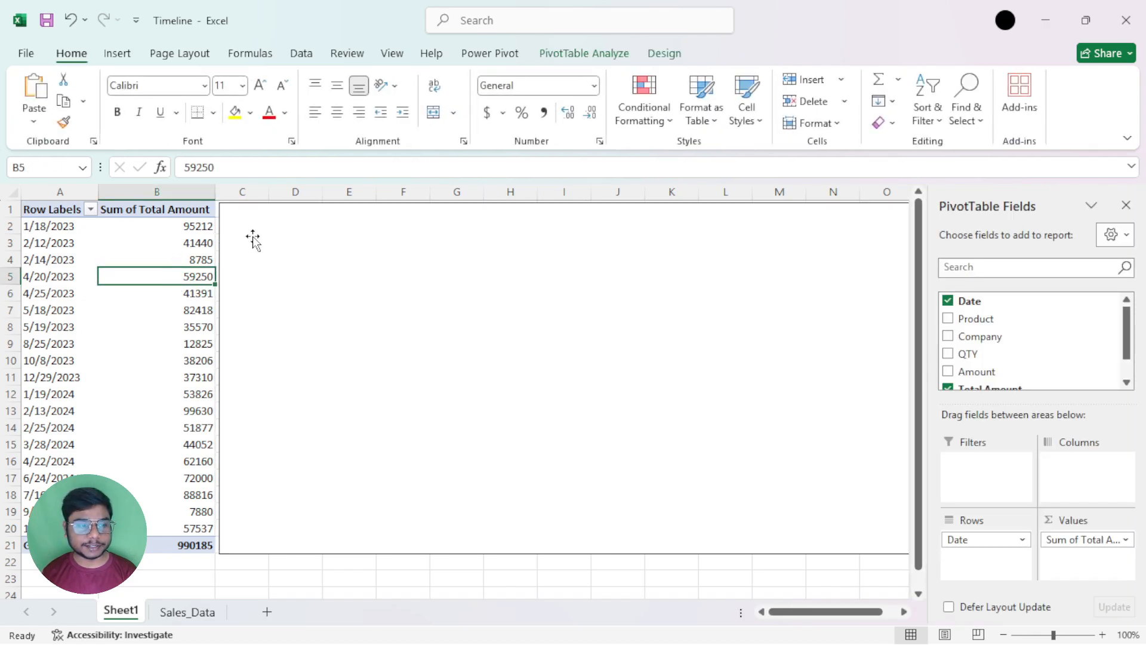
click(158, 292)
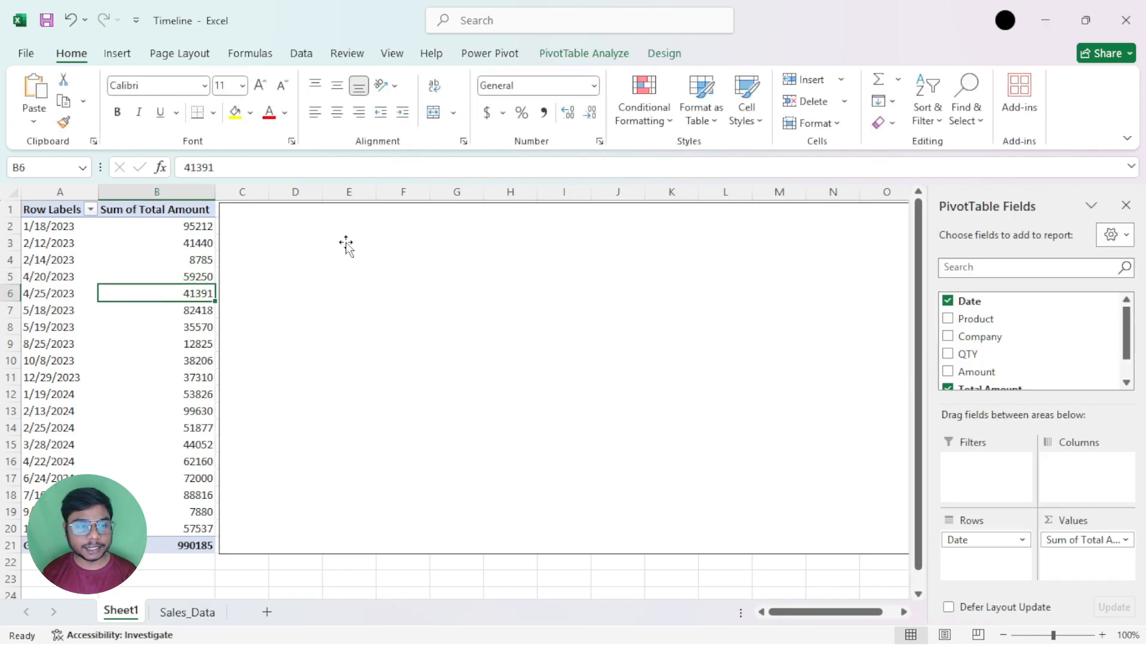
Send the rectangle backward behind the timeline, and shift the timeline slightly down inside it
click(349, 244)
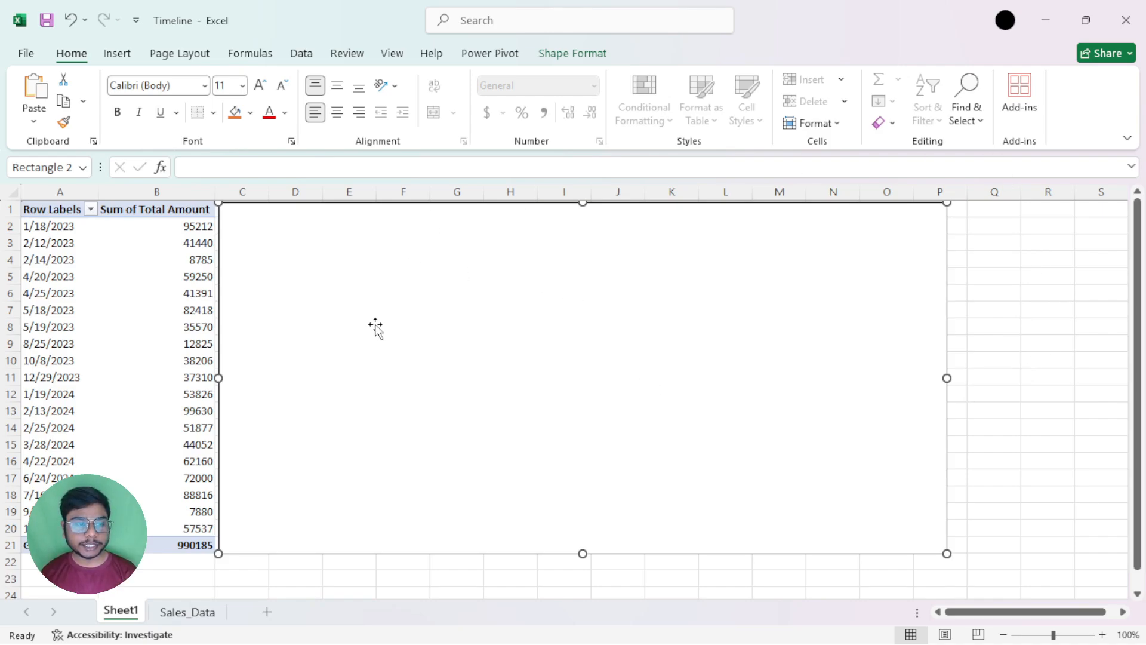
click(585, 55)
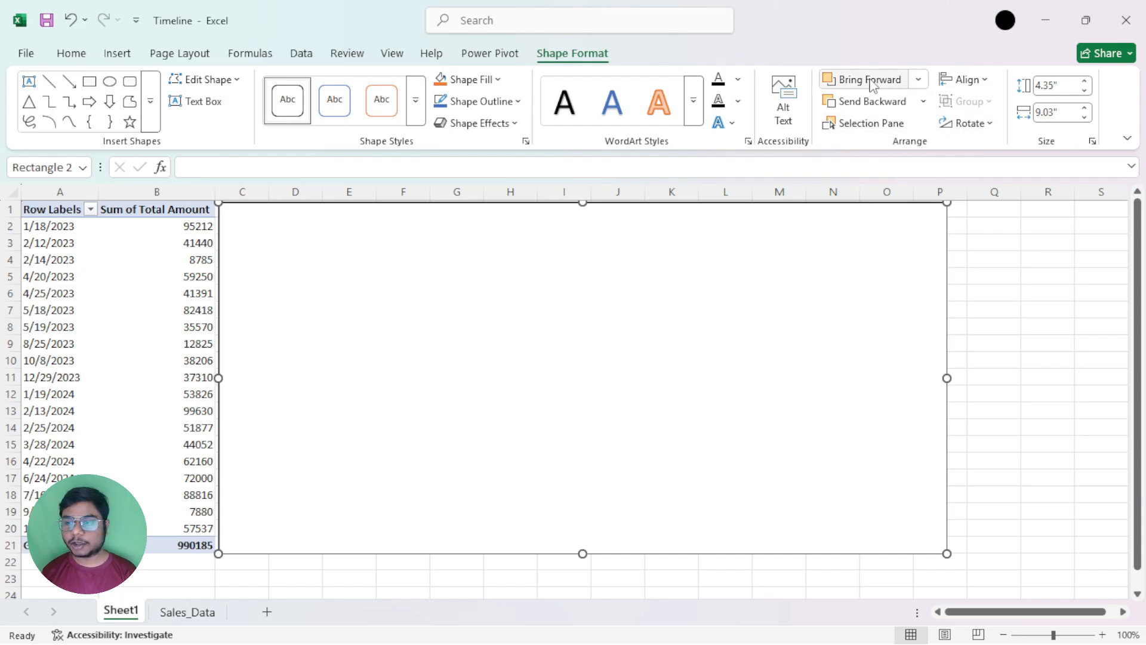
click(919, 81)
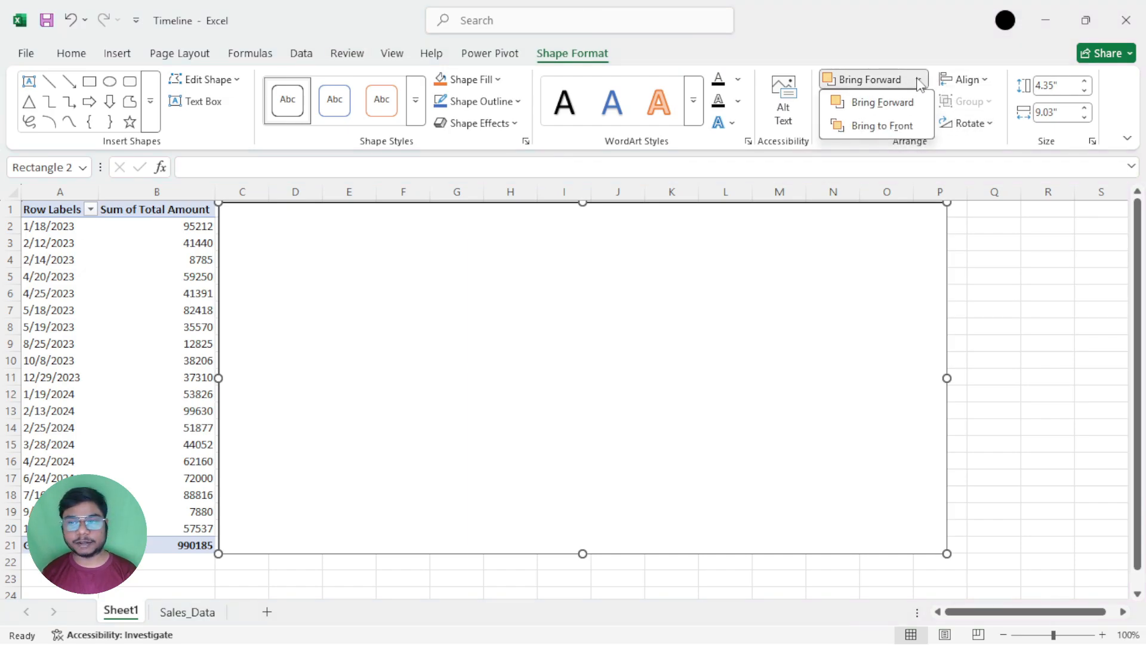
click(919, 83)
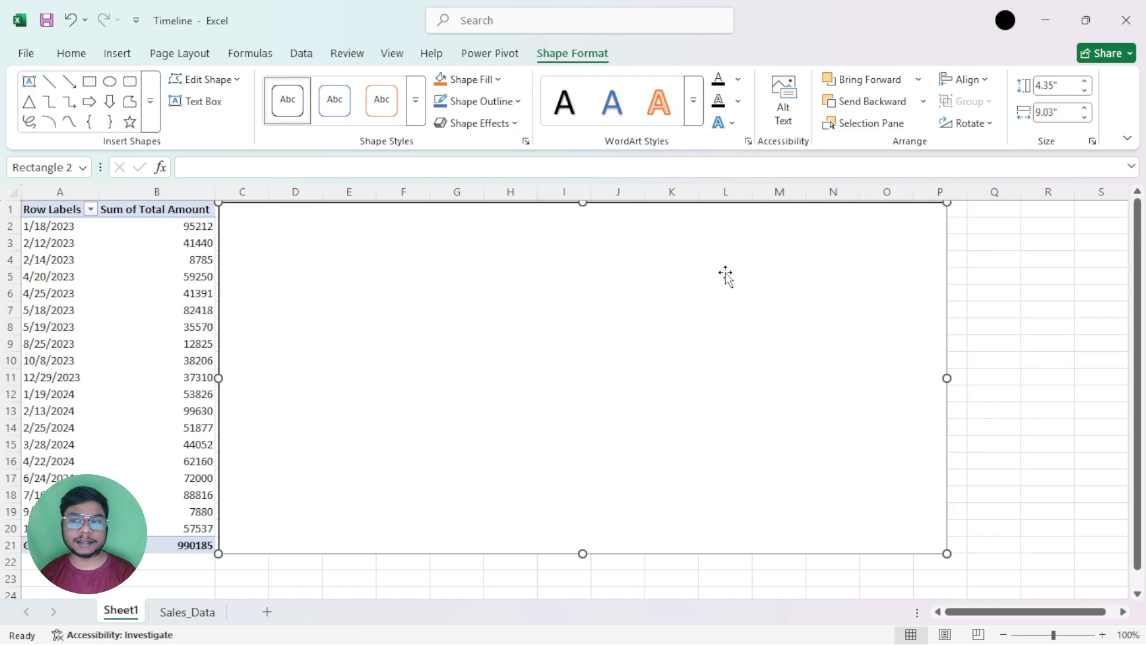
click(866, 103)
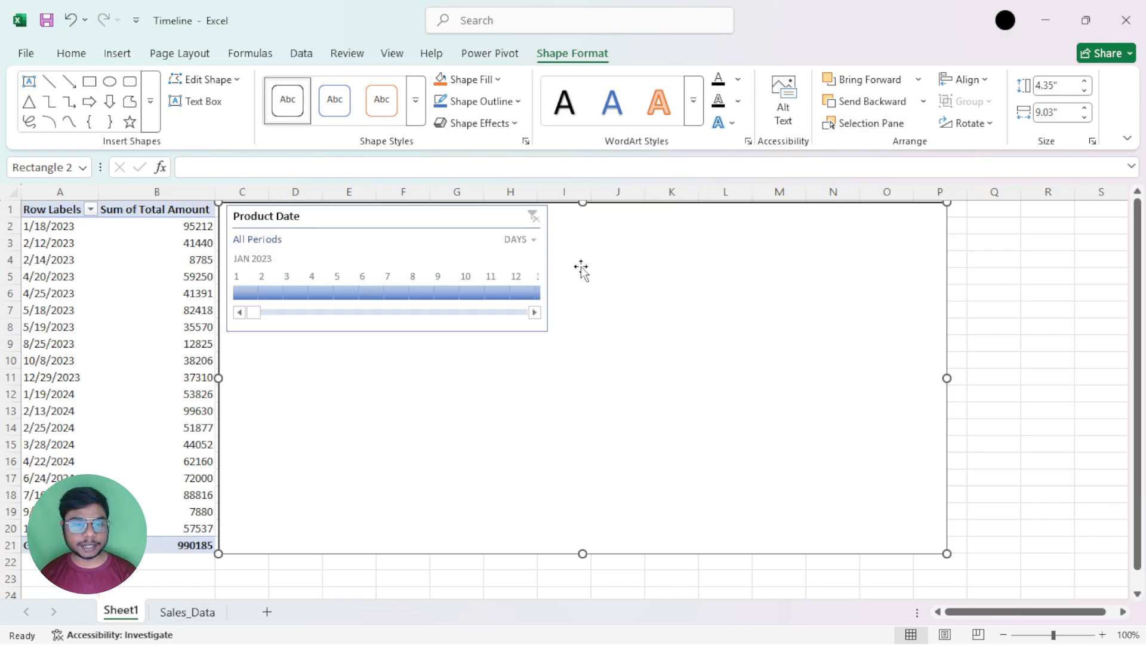
mouse_move(422, 217)
mouse_down()
mouse_move(440, 245)
mouse_move(421, 233)
mouse_up()
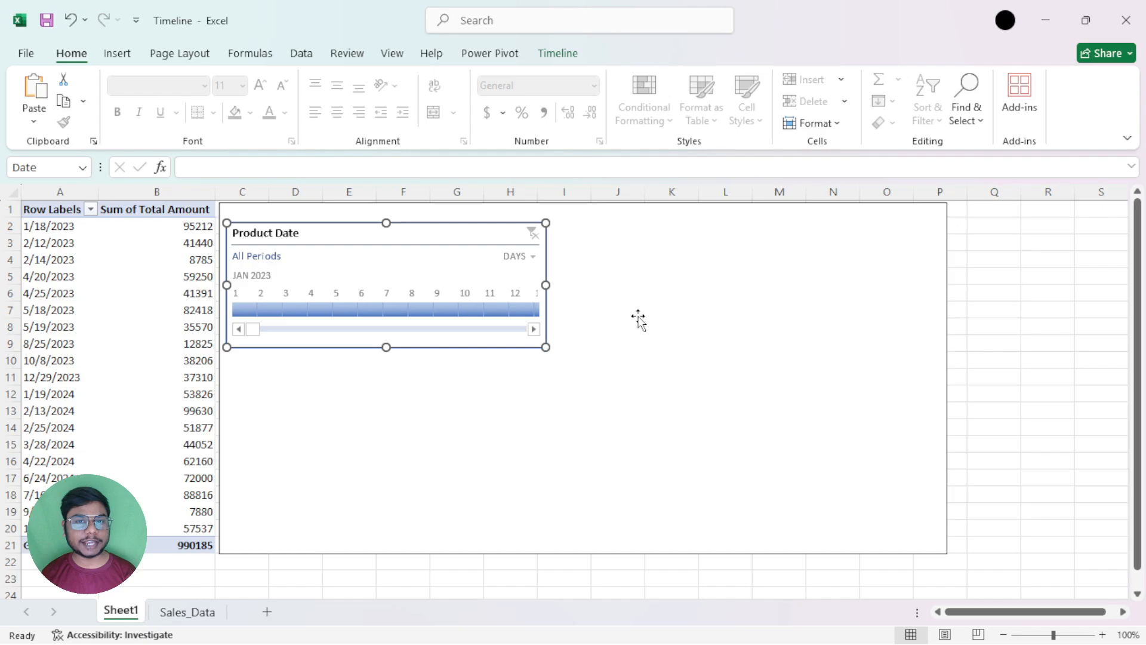
mouse_move(437, 233)
mouse_down()
mouse_move(450, 253)
mouse_move(437, 227)
mouse_up()
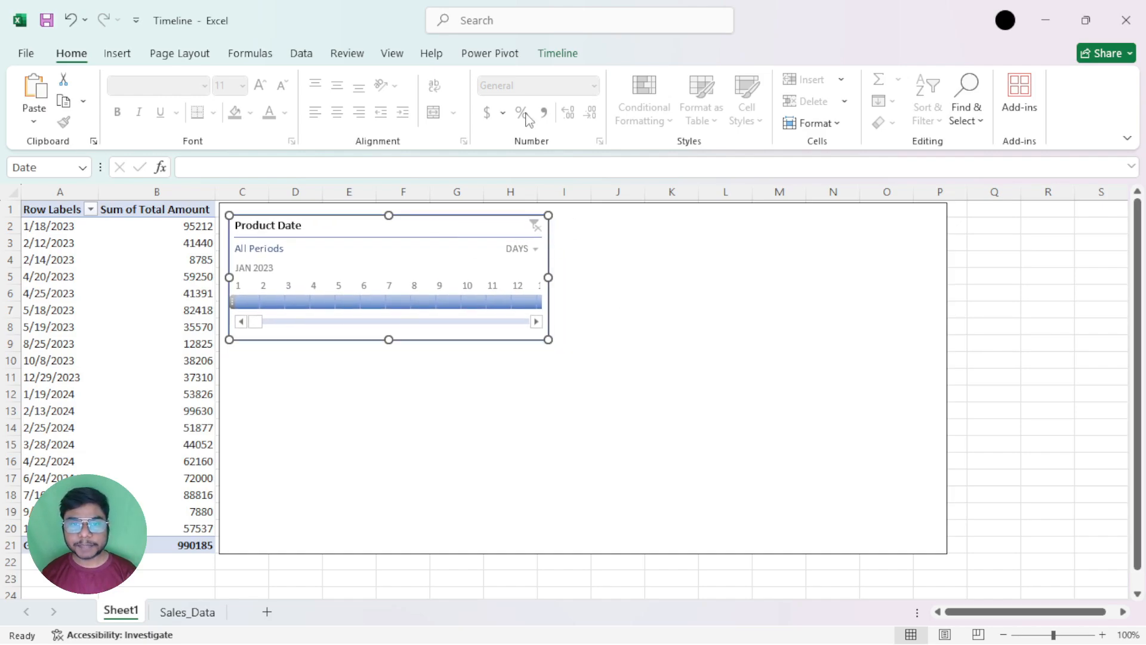
Send the timeline backward behind the rectangle and bring it forward again
click(549, 53)
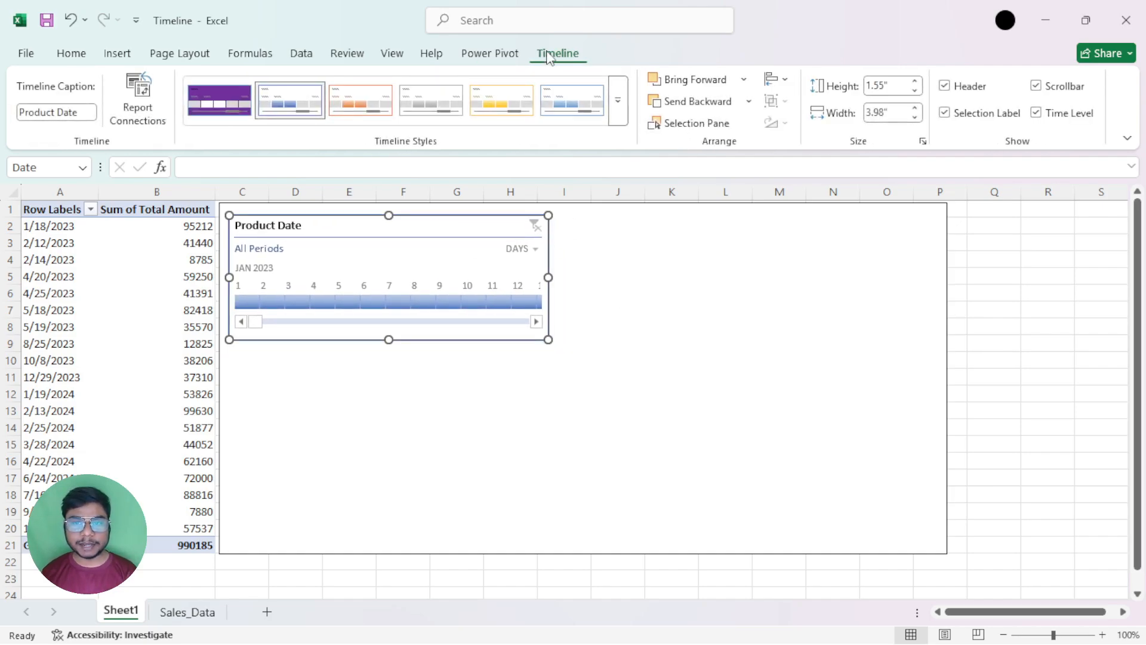
click(708, 105)
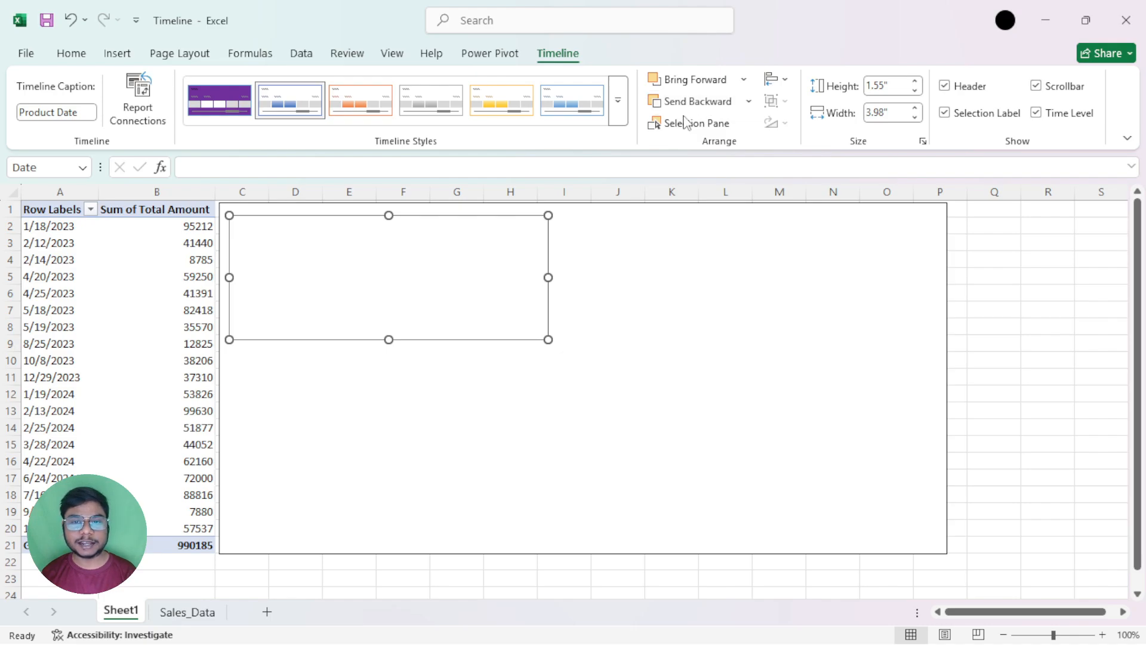
click(680, 86)
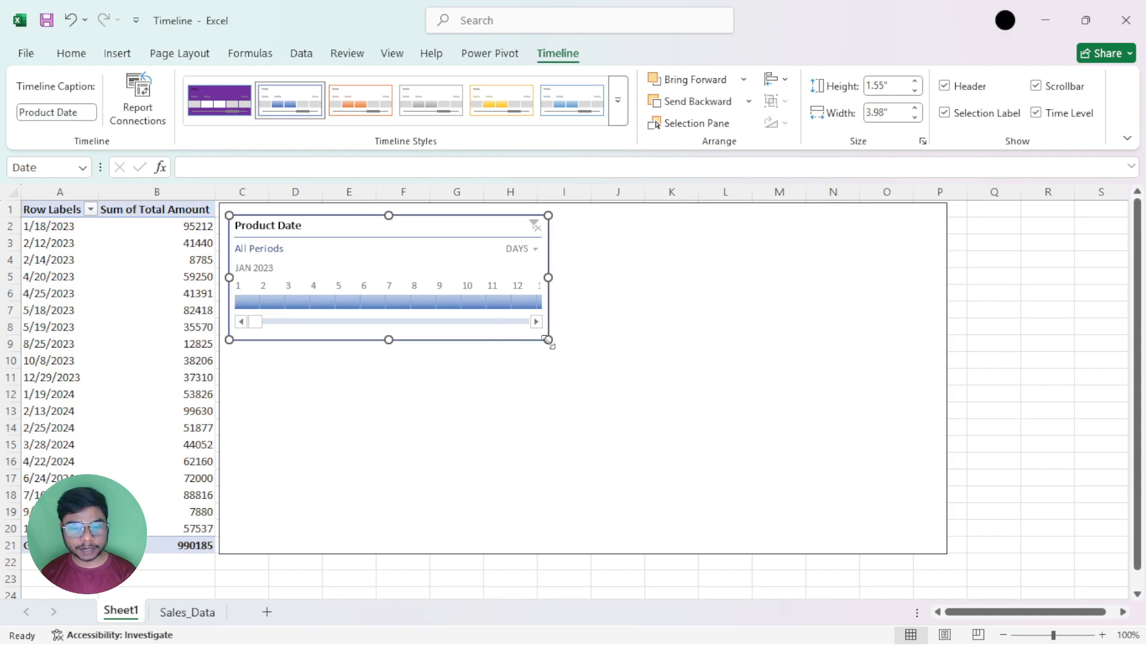
Shrink the timeline to about 1.46" high and 3.71" wide, and move it closer to the rectangle's upper-left corner
drag(548, 341, 528, 331)
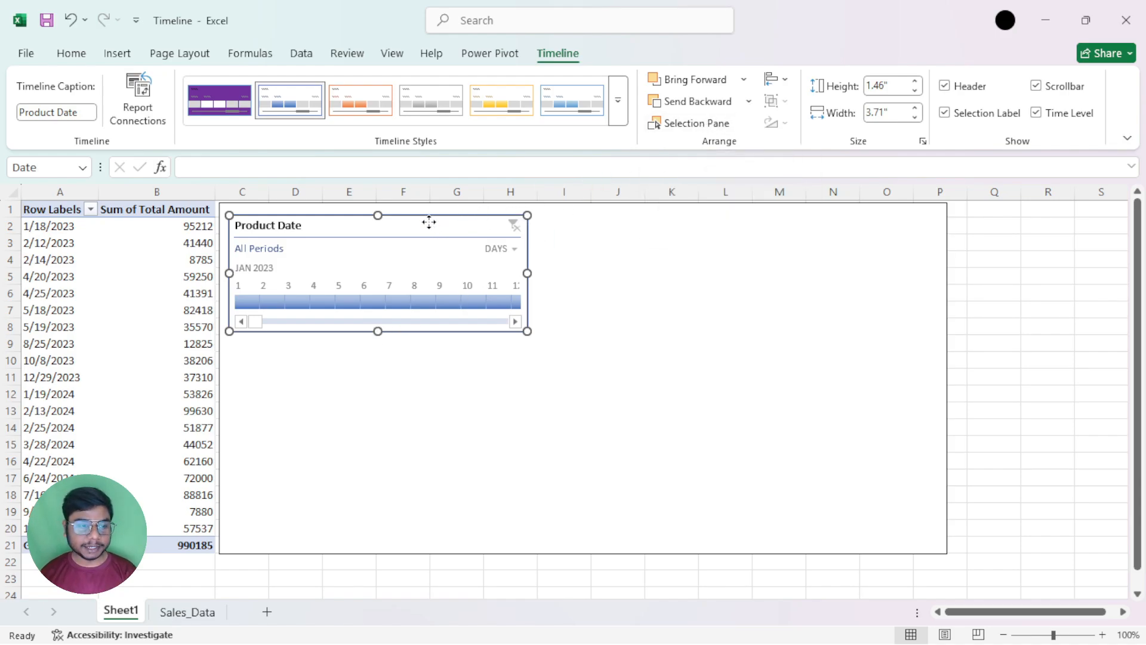
drag(429, 222, 425, 215)
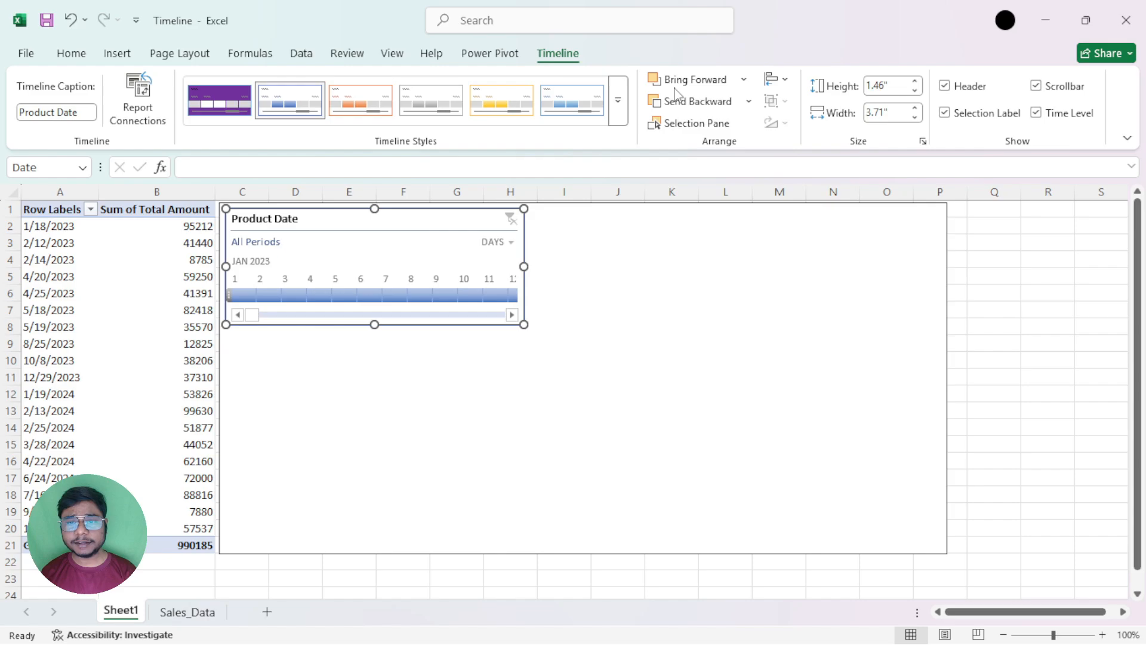
Duplicate the timeline twice and place the copies overlapping the original inside the rectangle
click(745, 82)
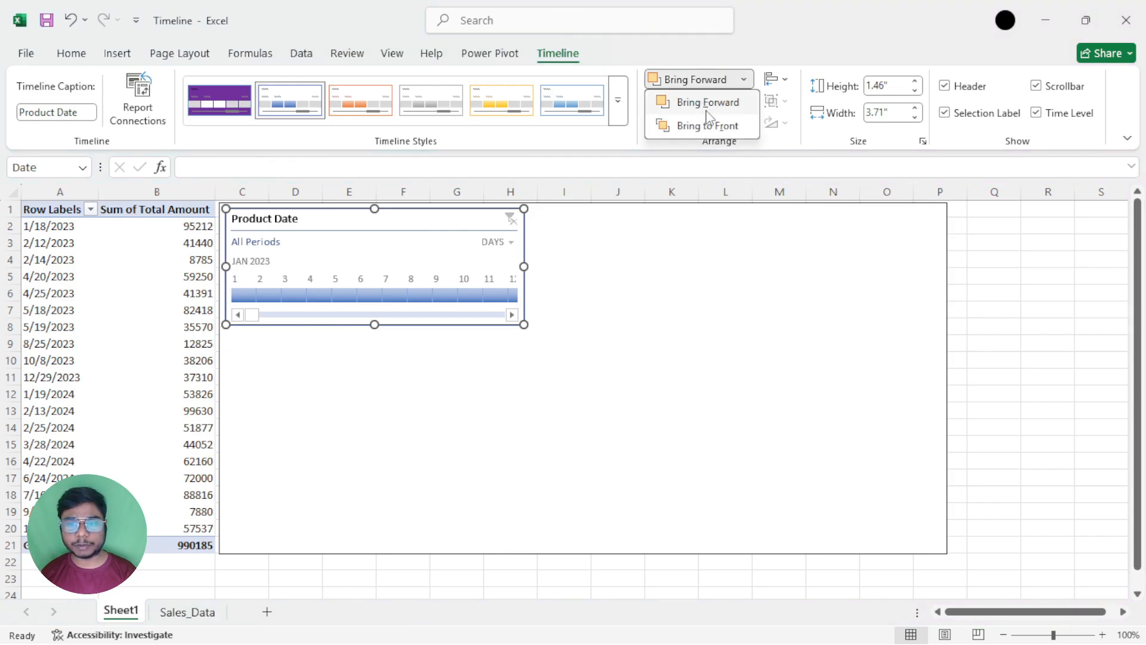
click(634, 247)
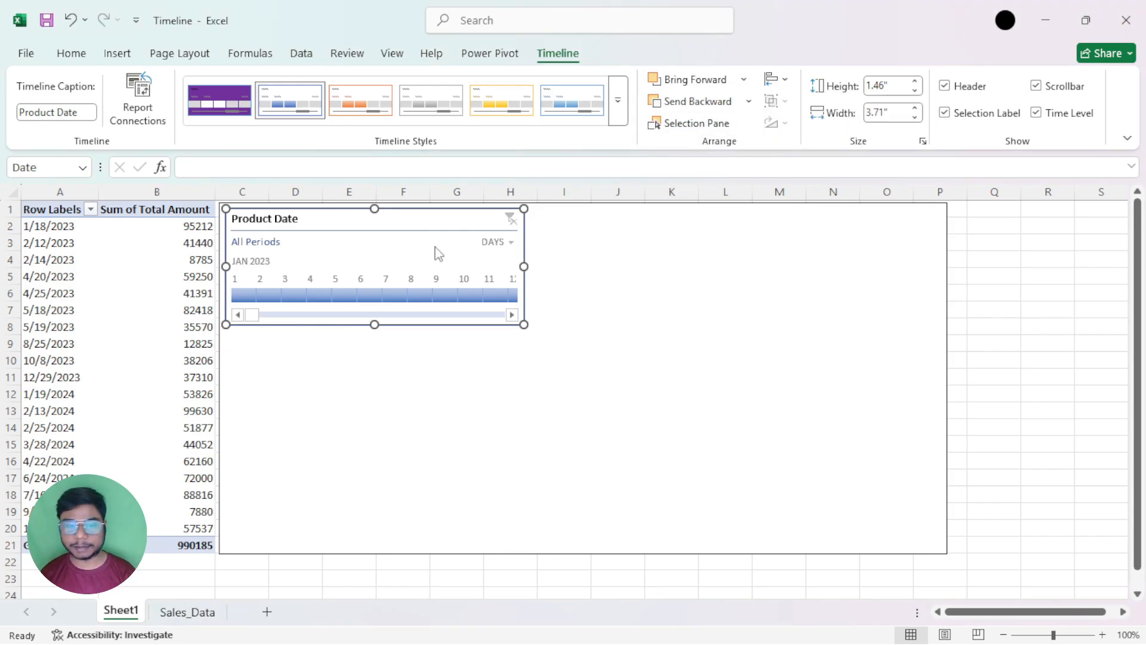
ctrl+drag(411, 226, 392, 280)
key(ctrl+d)
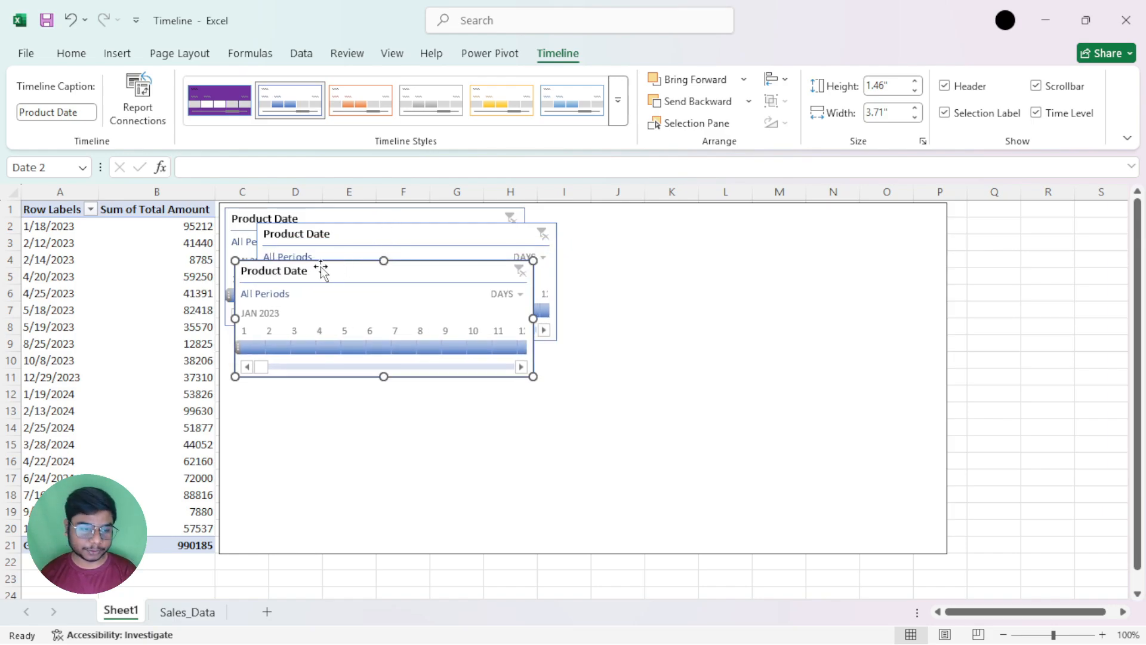
Bring the original timeline forward two levels and send it backward two levels among its copies
click(367, 215)
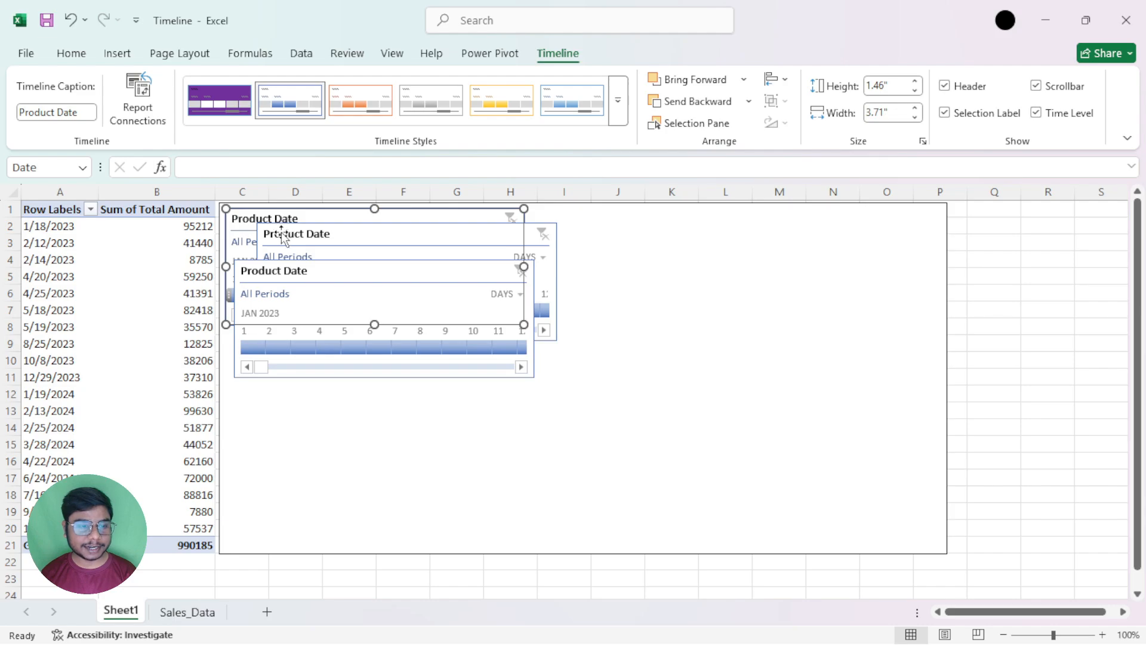
click(696, 80)
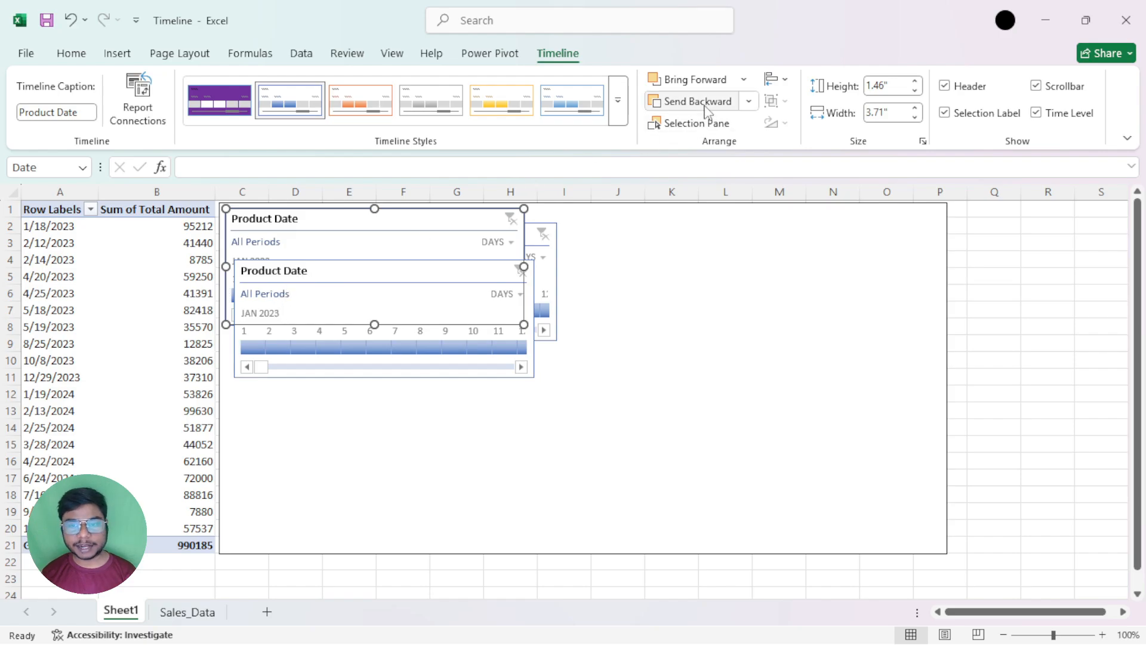
click(696, 82)
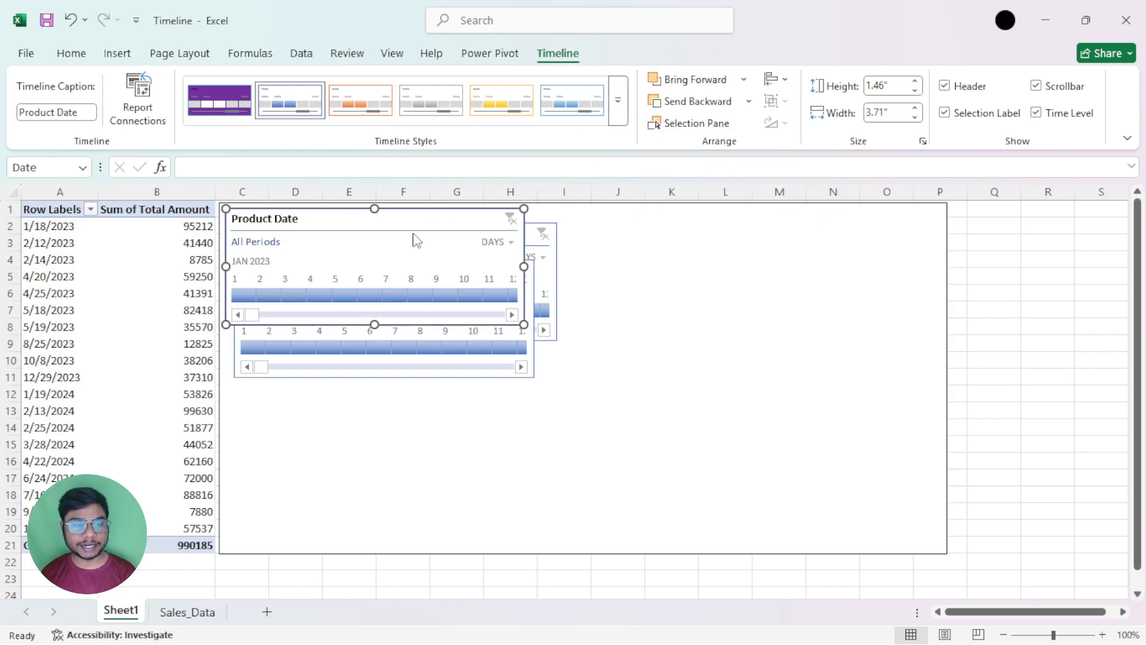
click(685, 112)
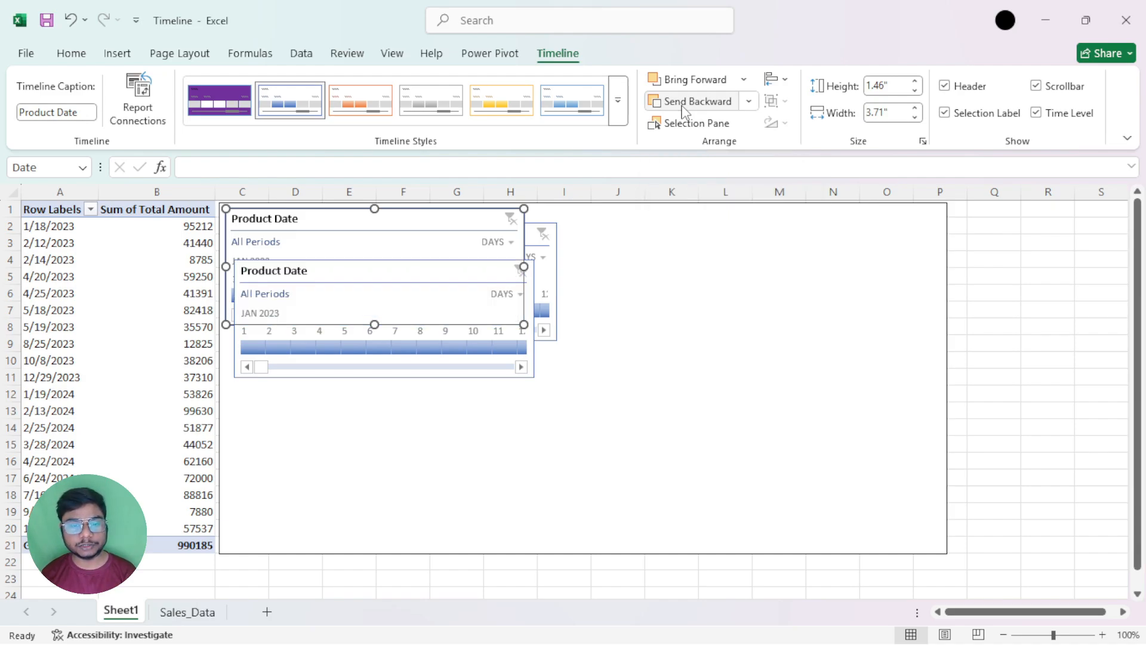
click(684, 110)
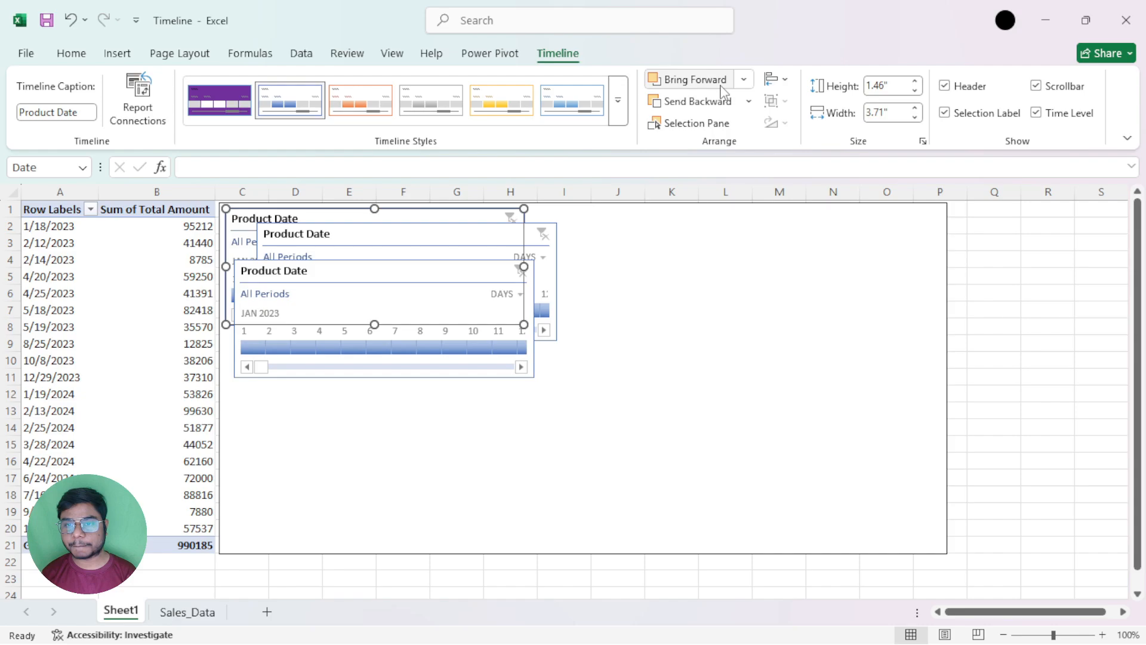
Bring the original timeline to the front of all objects, and send it to the back behind the rectangle
click(744, 79)
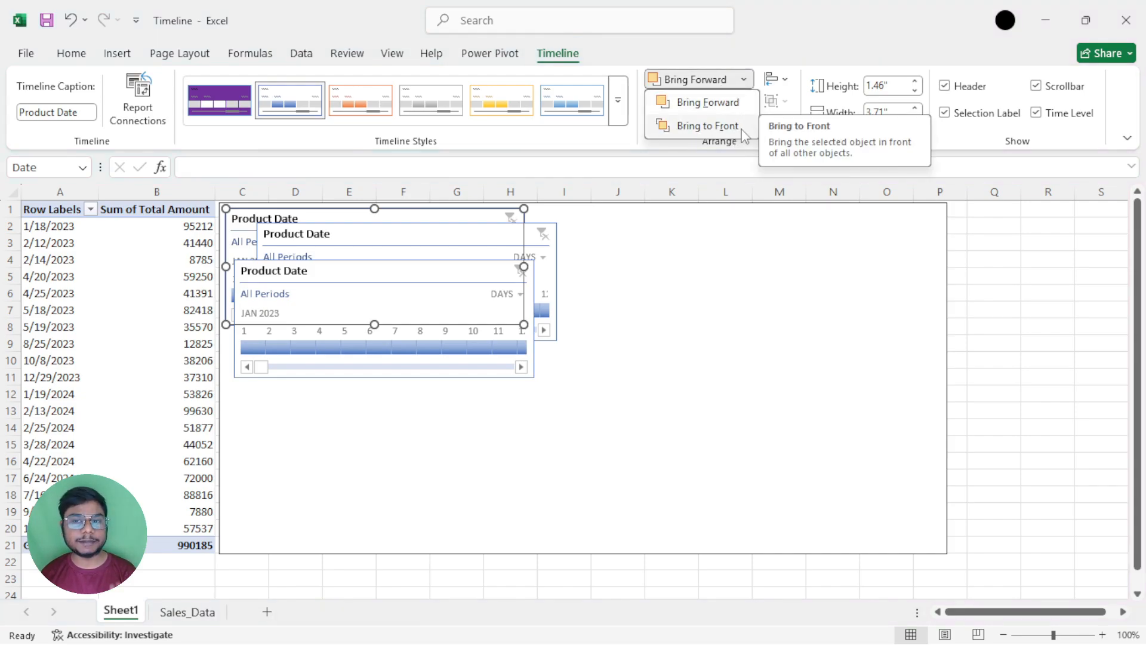
click(744, 137)
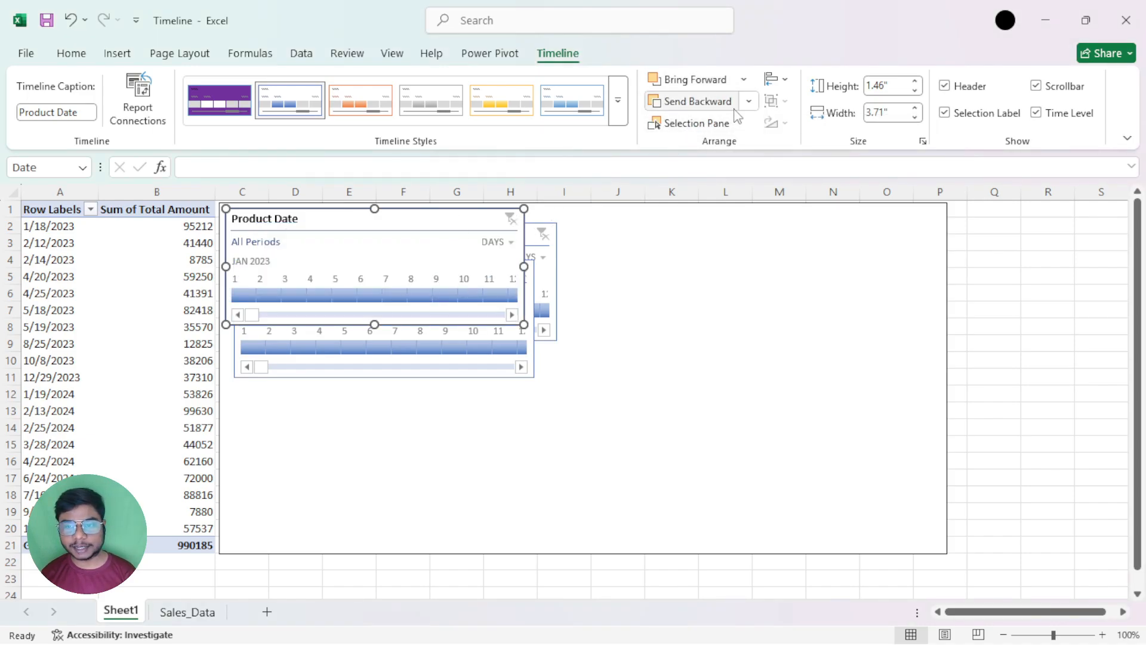
click(749, 101)
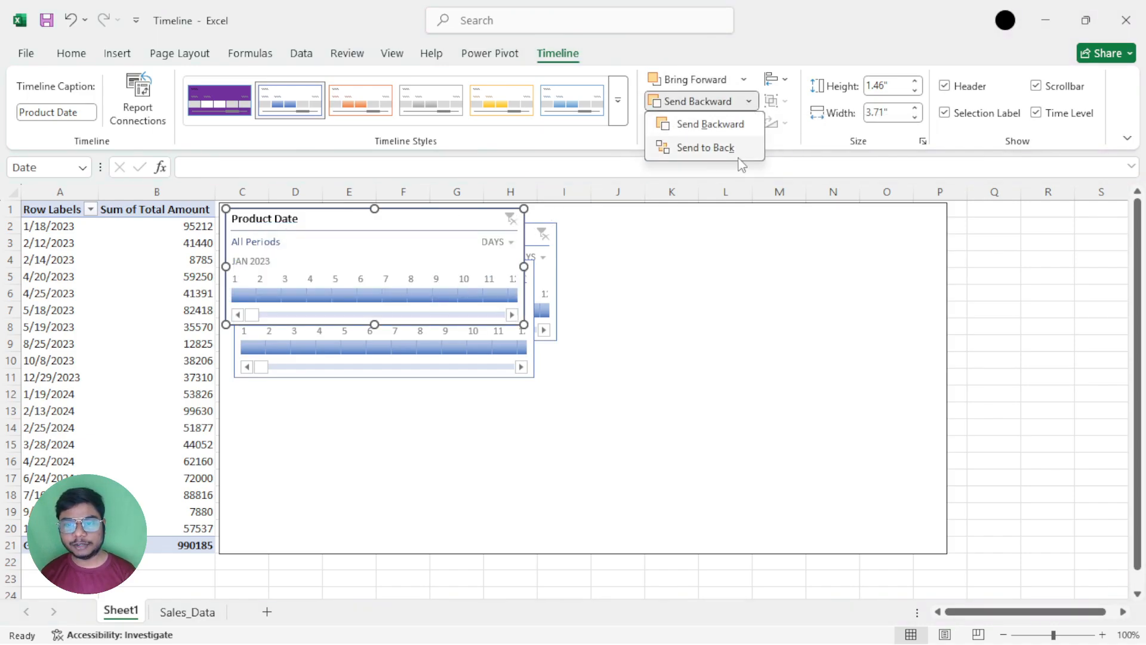
click(706, 147)
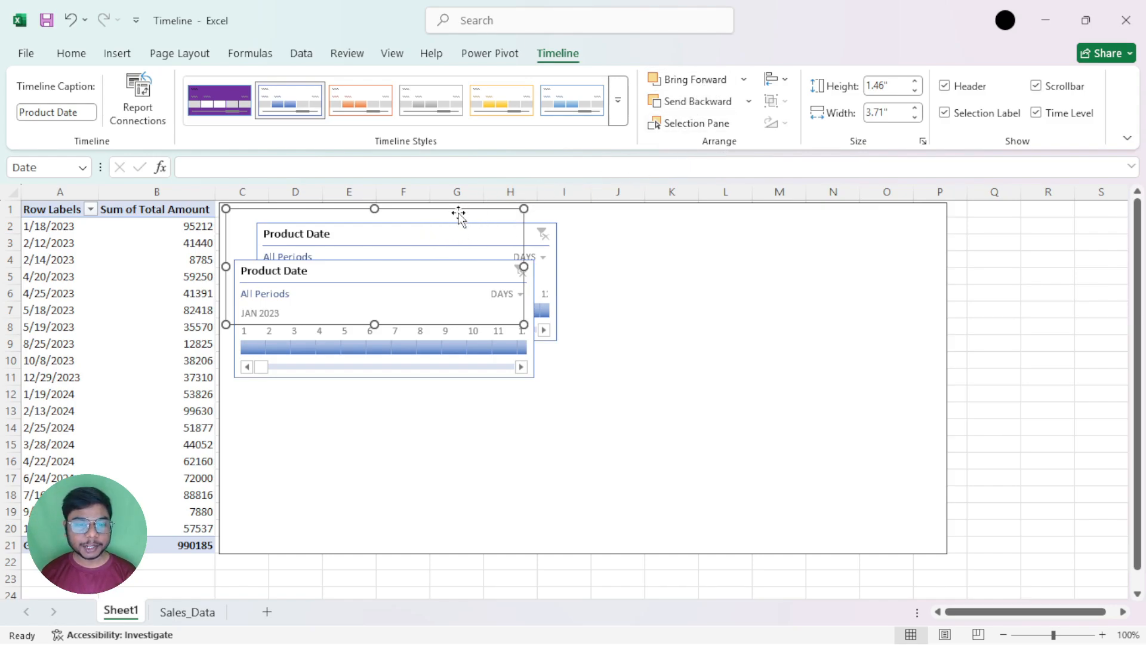
Undo the accidental move of the rectangle and send the rectangle backward behind the original timeline
drag(460, 214, 559, 211)
key(ctrl+z)
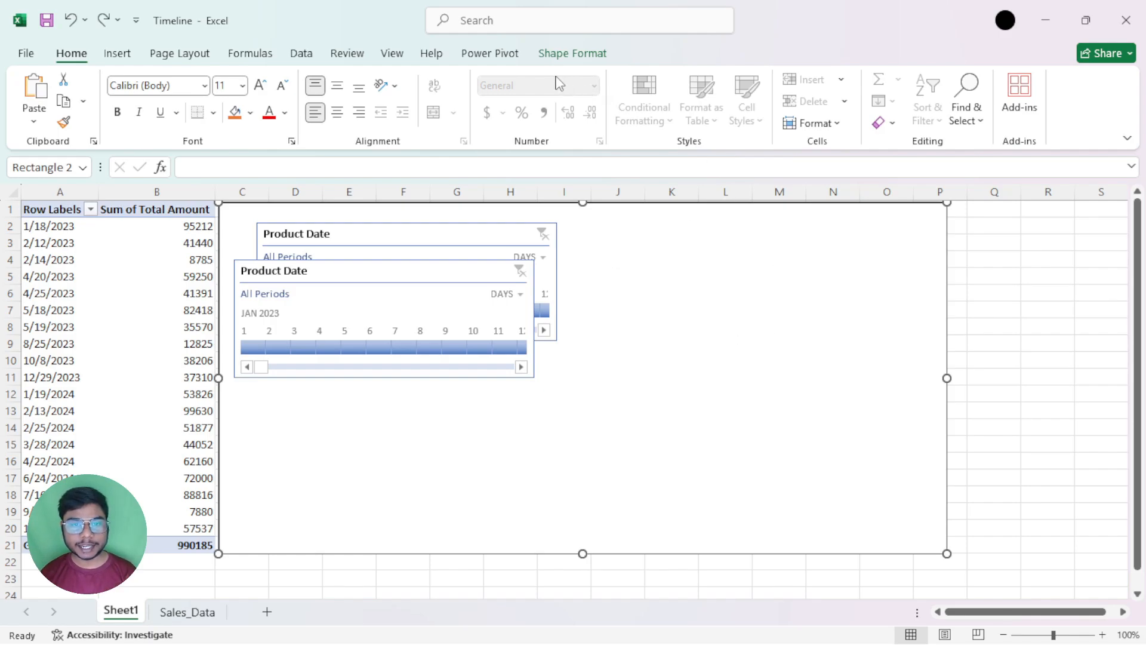
click(572, 55)
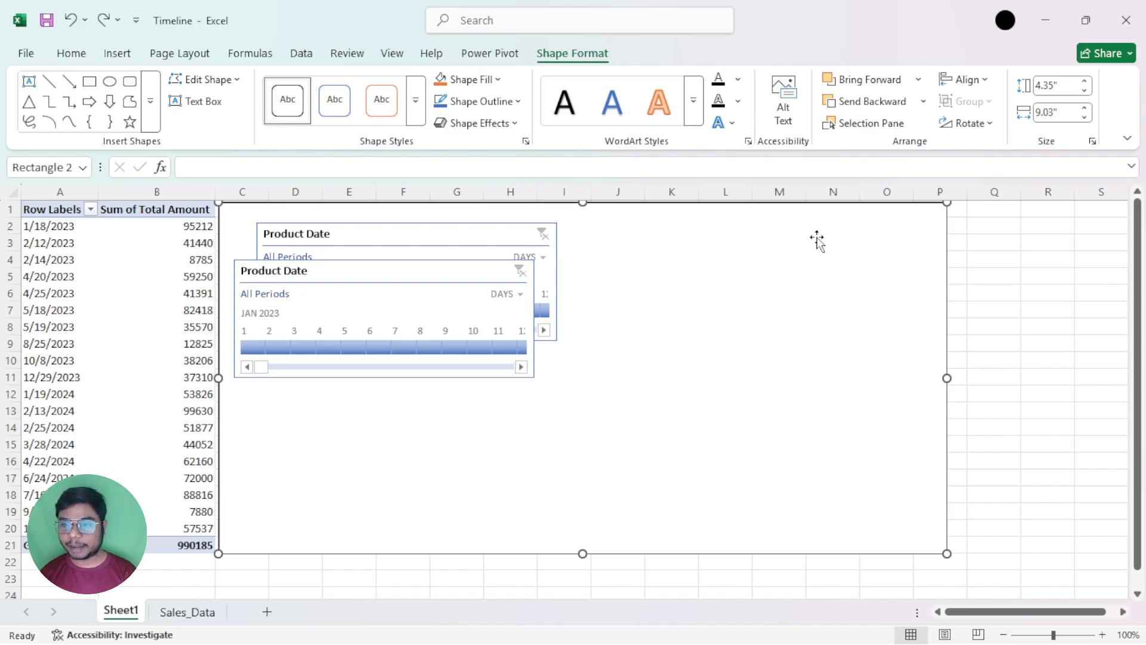
click(892, 107)
Select the original timeline and display the Selection pane listing the sheet's objects
click(403, 213)
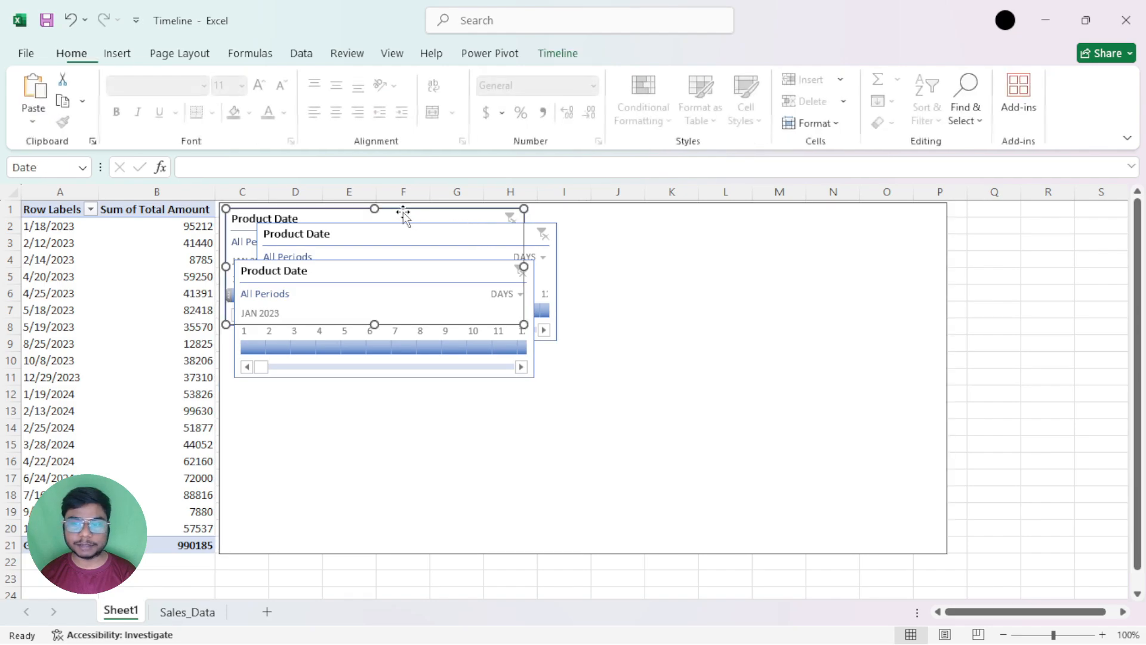
click(558, 53)
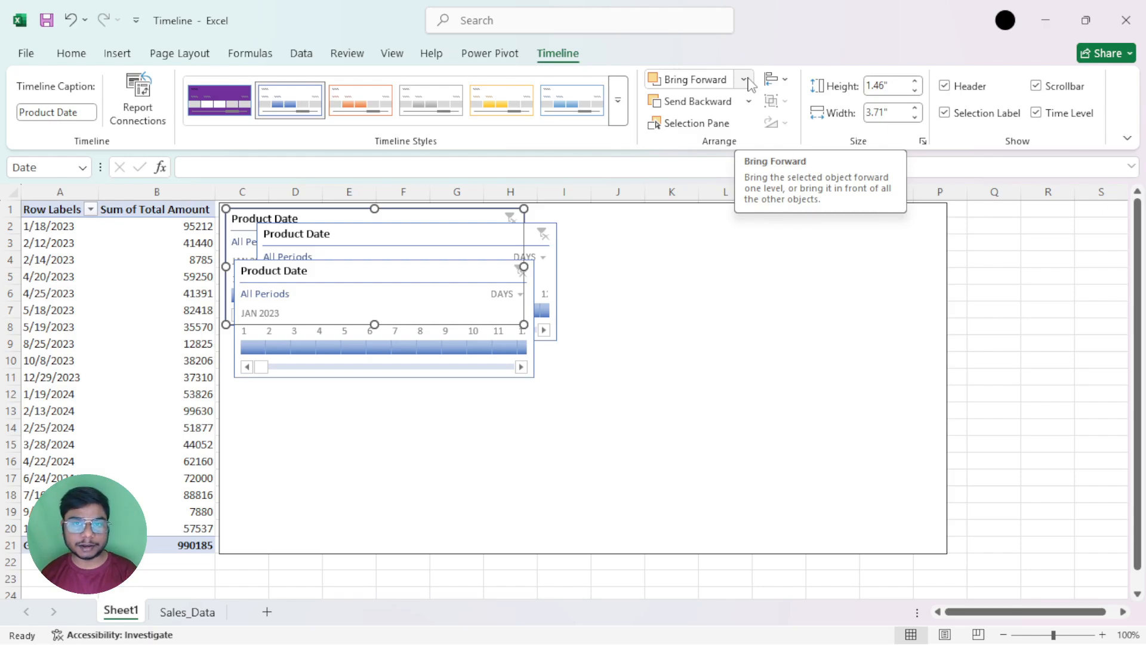
click(748, 102)
click(744, 80)
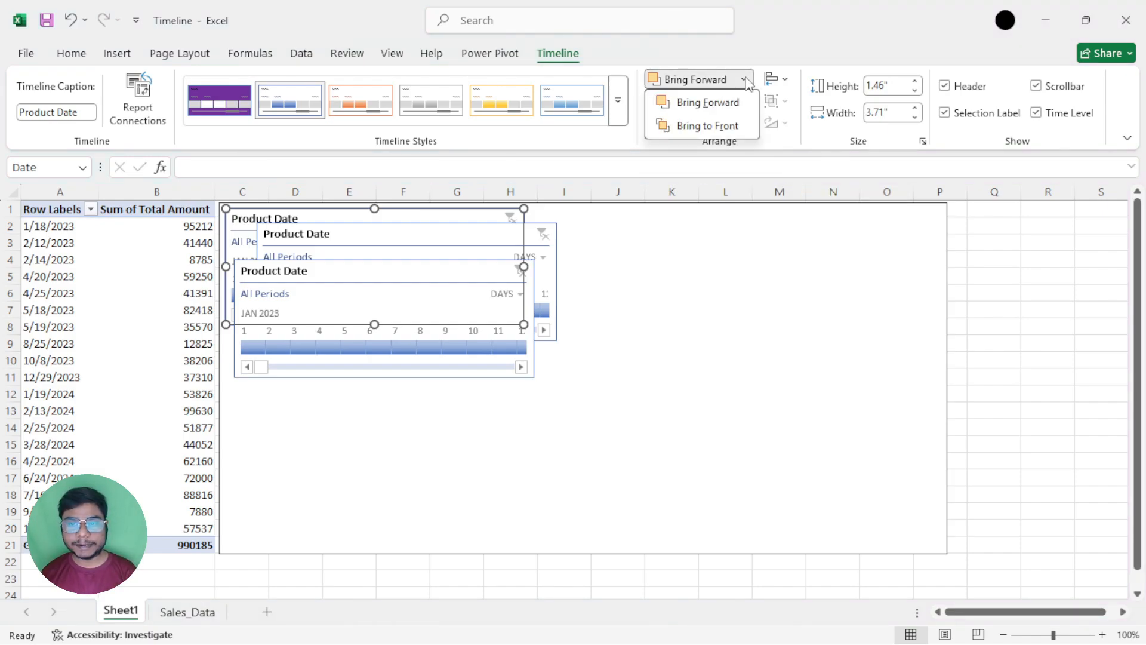
click(746, 81)
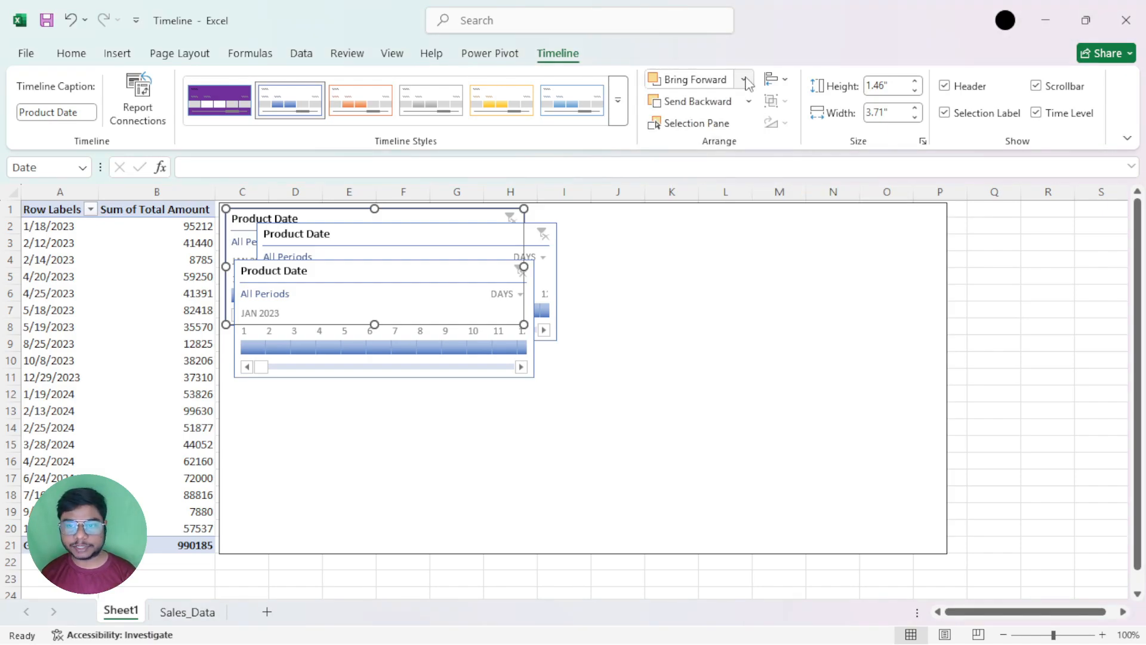
click(727, 127)
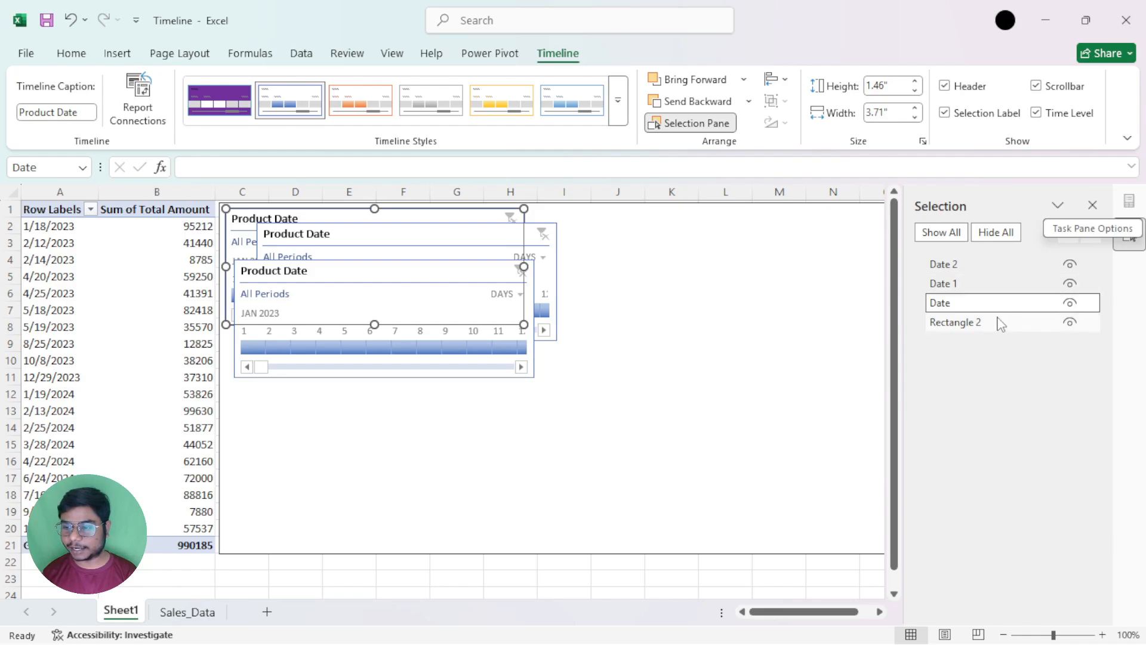
Hide Rectangle 2, Date, Date 1 and Date 2 one by one, and show each of them again individually
click(1070, 323)
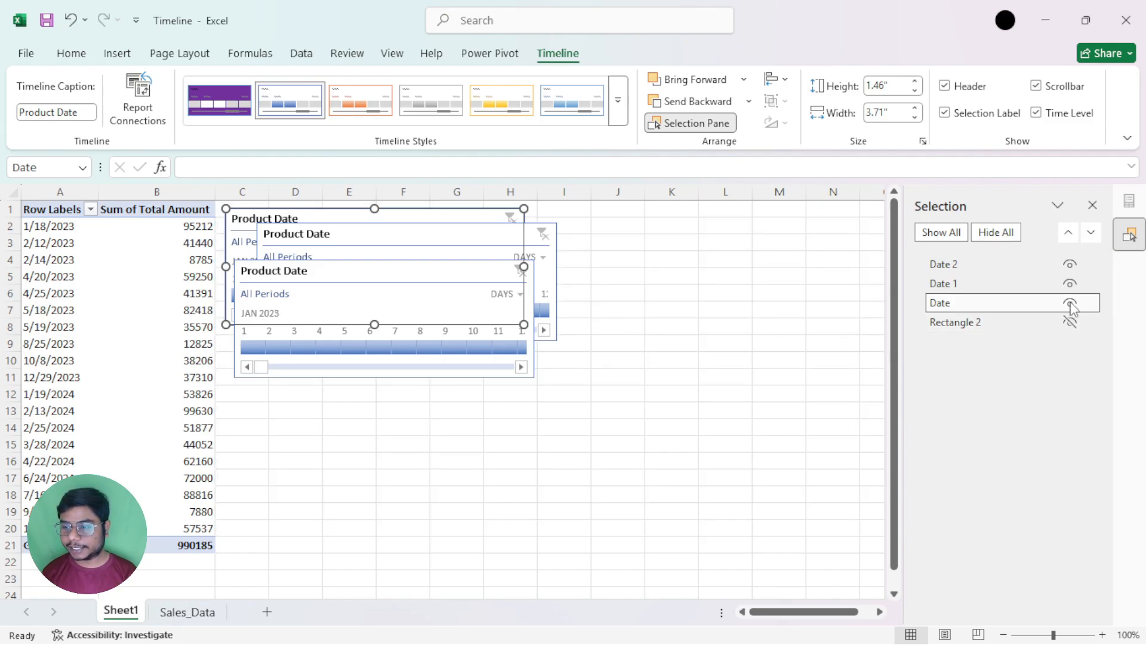
click(1070, 303)
click(1070, 283)
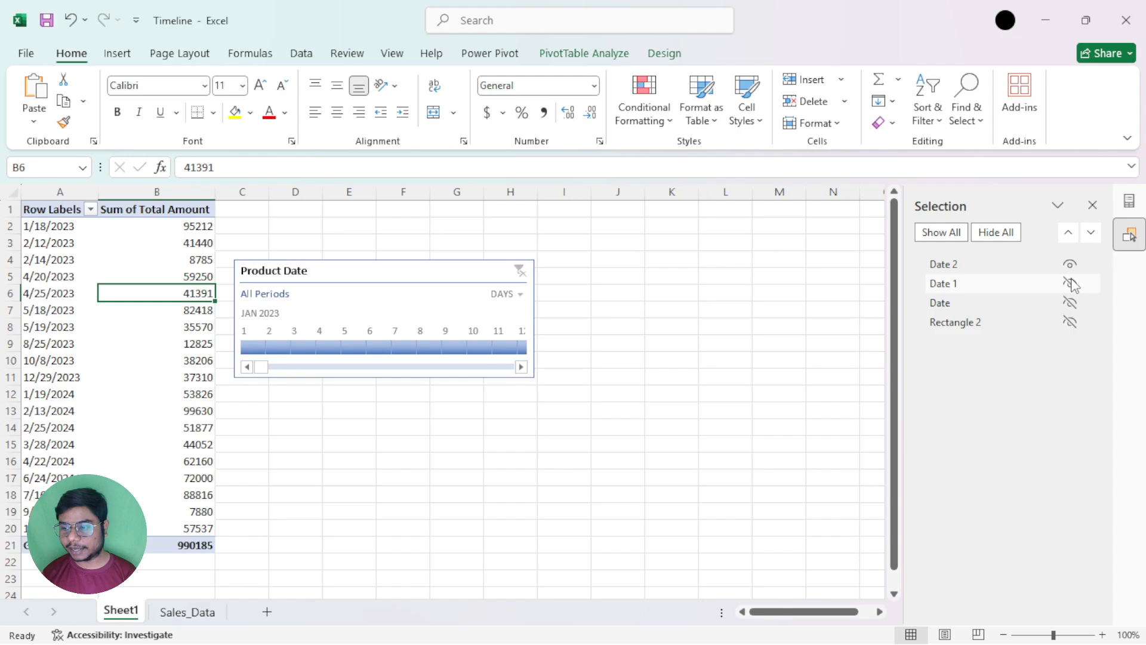
click(1070, 264)
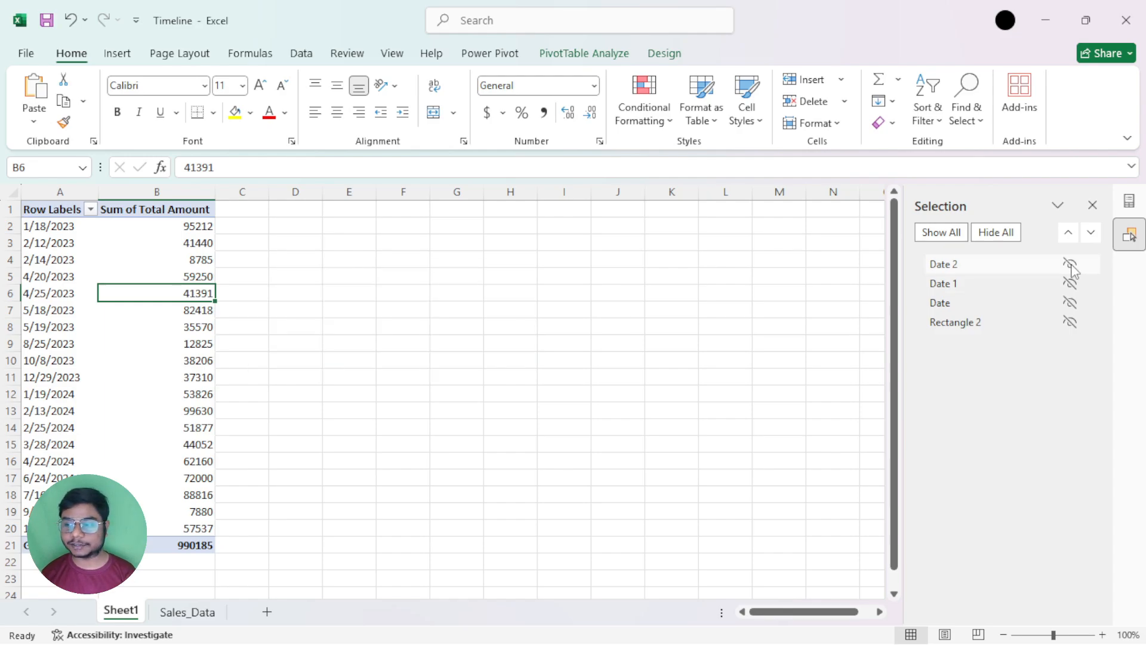
click(1071, 265)
click(1070, 284)
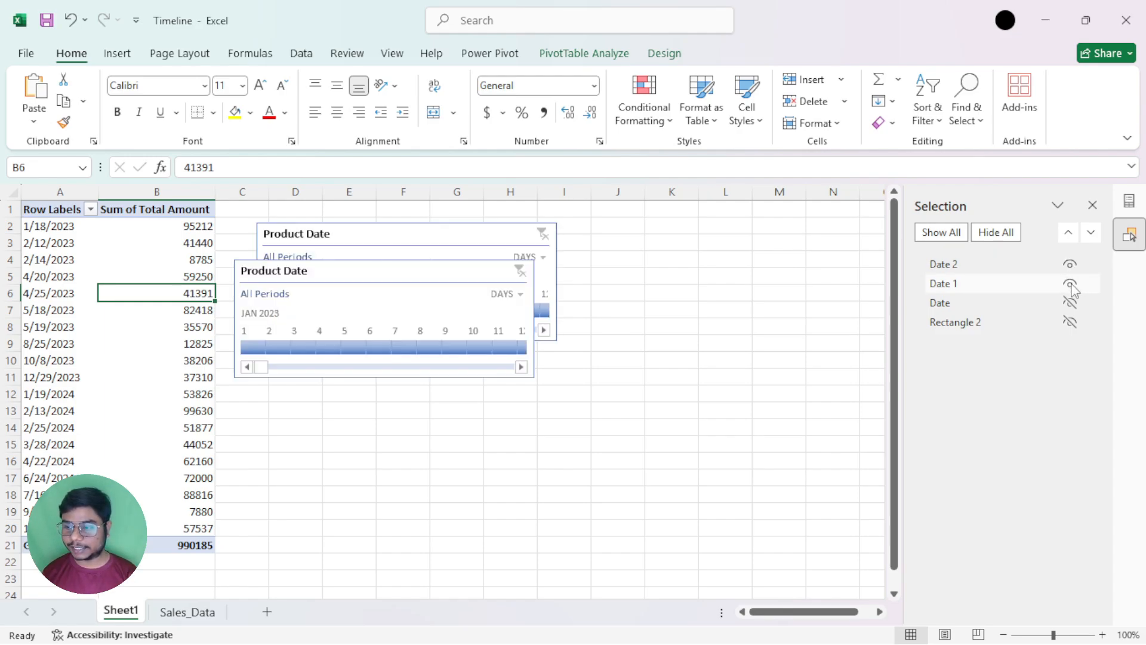
click(1071, 305)
click(1070, 323)
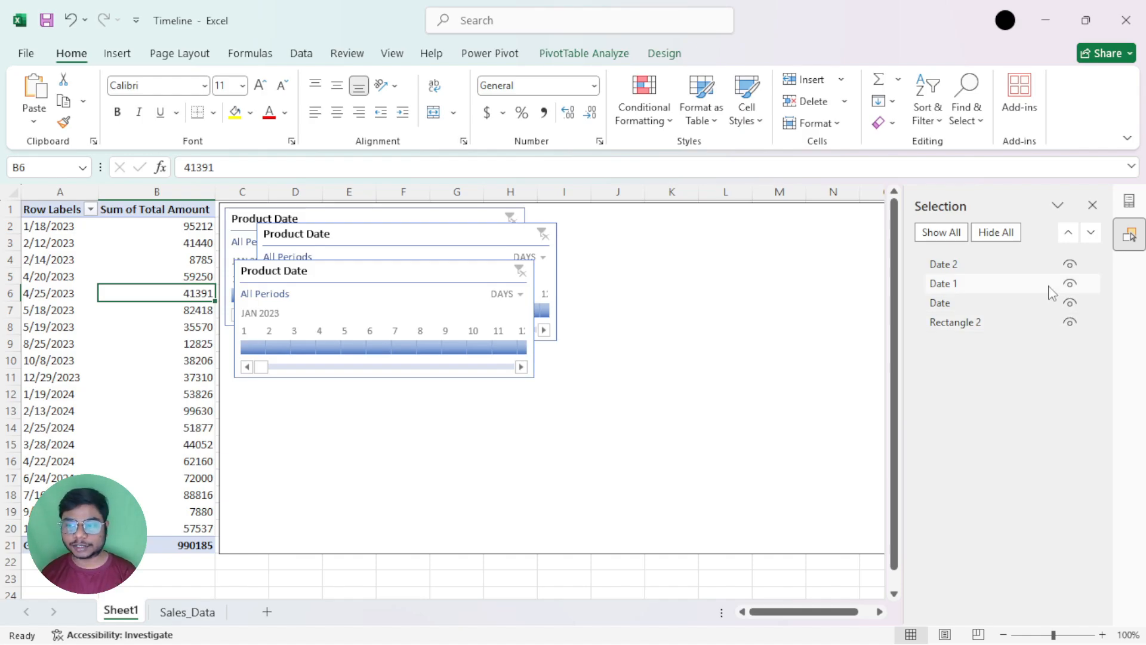
Hide all objects on the sheet at once and show them all again
click(1003, 237)
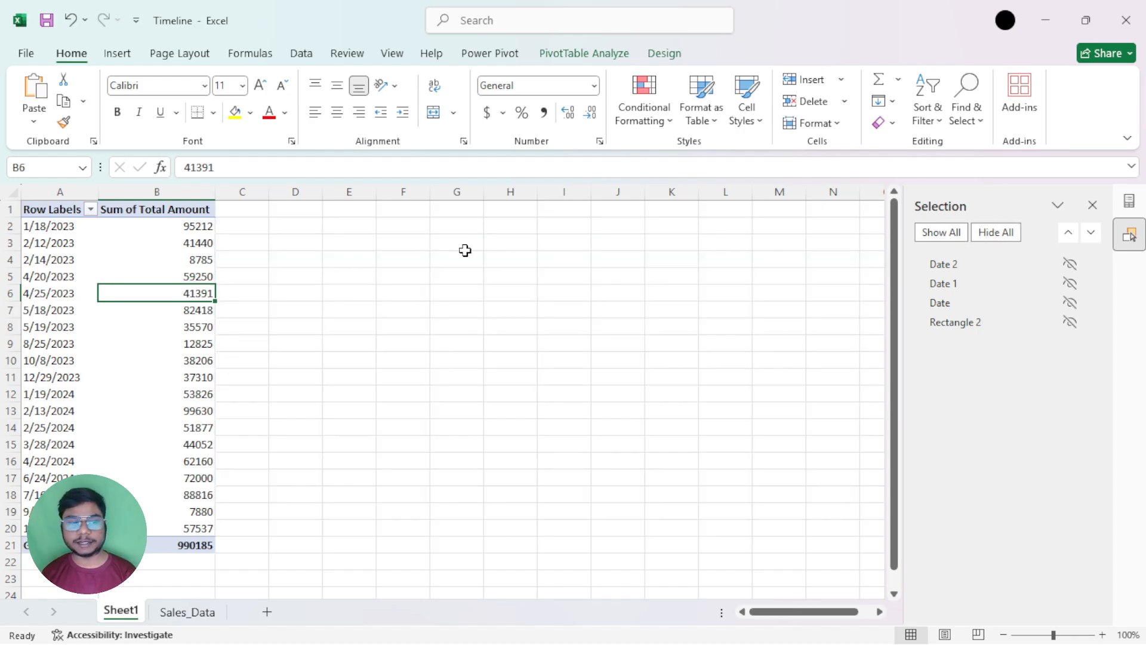
click(929, 235)
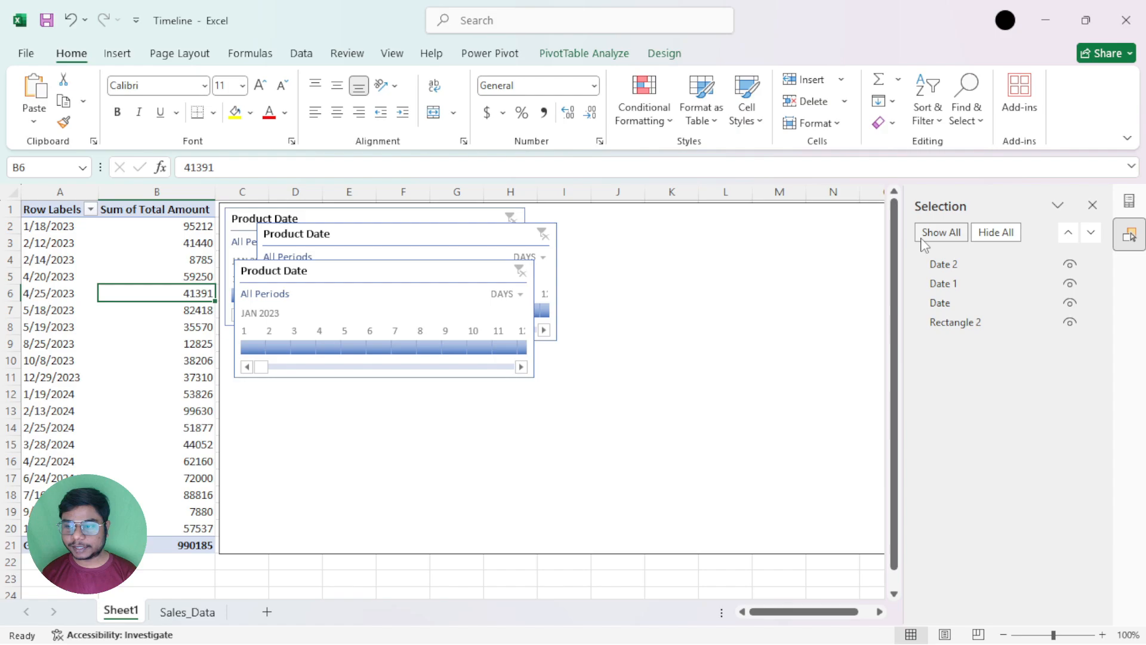
Send the Date 2 timeline backward to the bottom of the object order and bring it forward to the top again
click(460, 273)
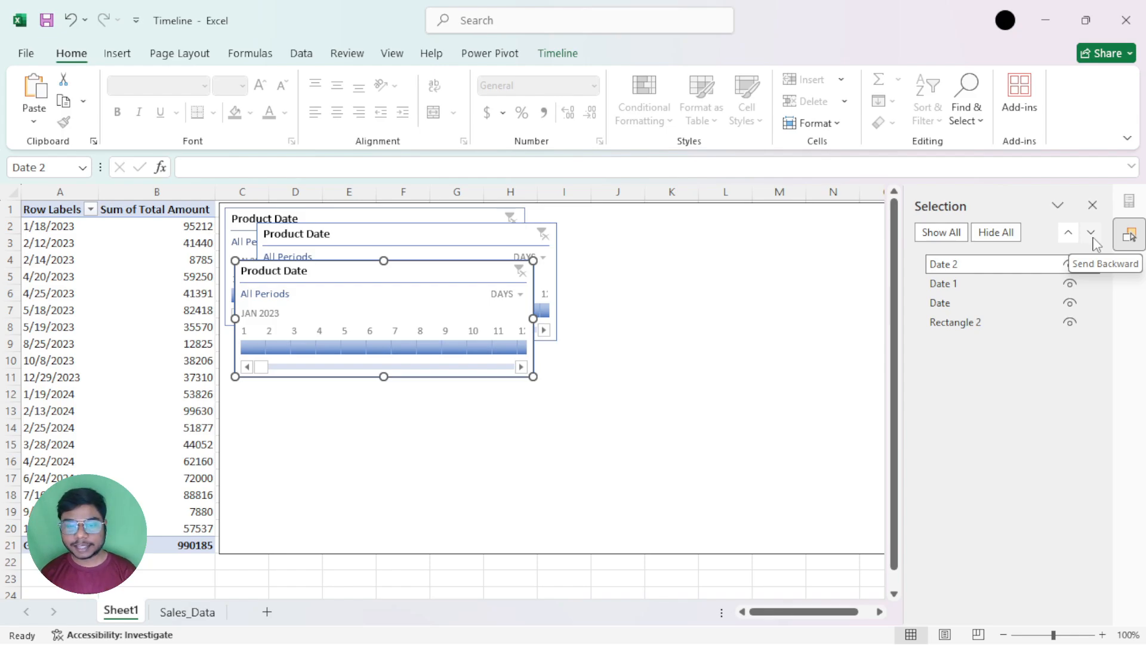
click(1092, 233)
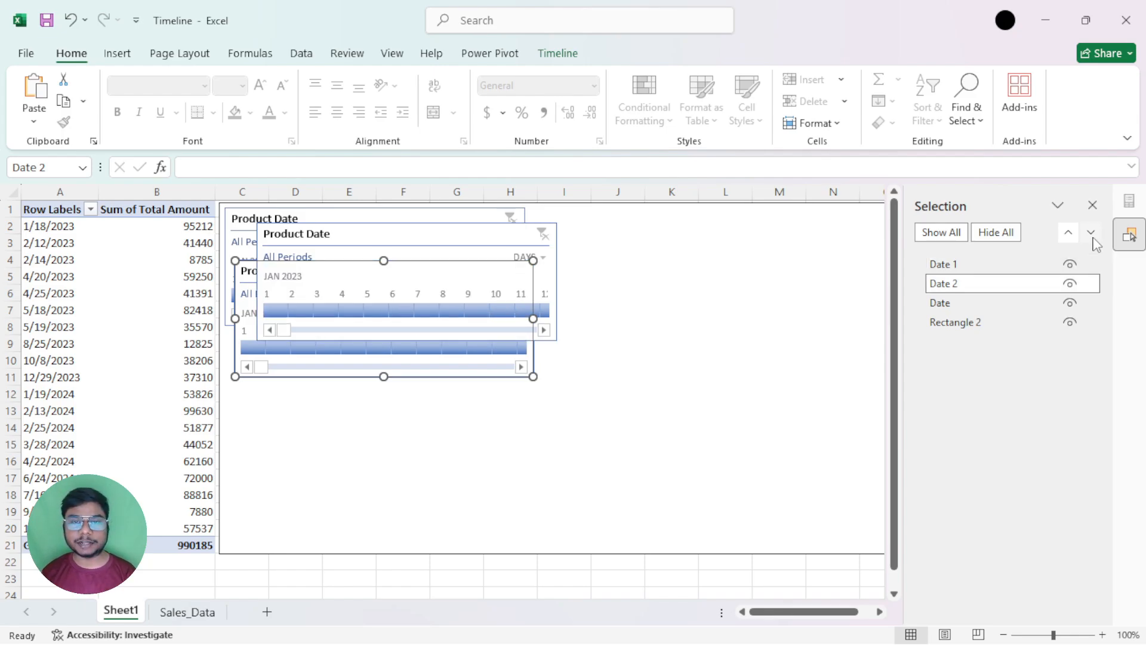
click(1091, 233)
click(1091, 232)
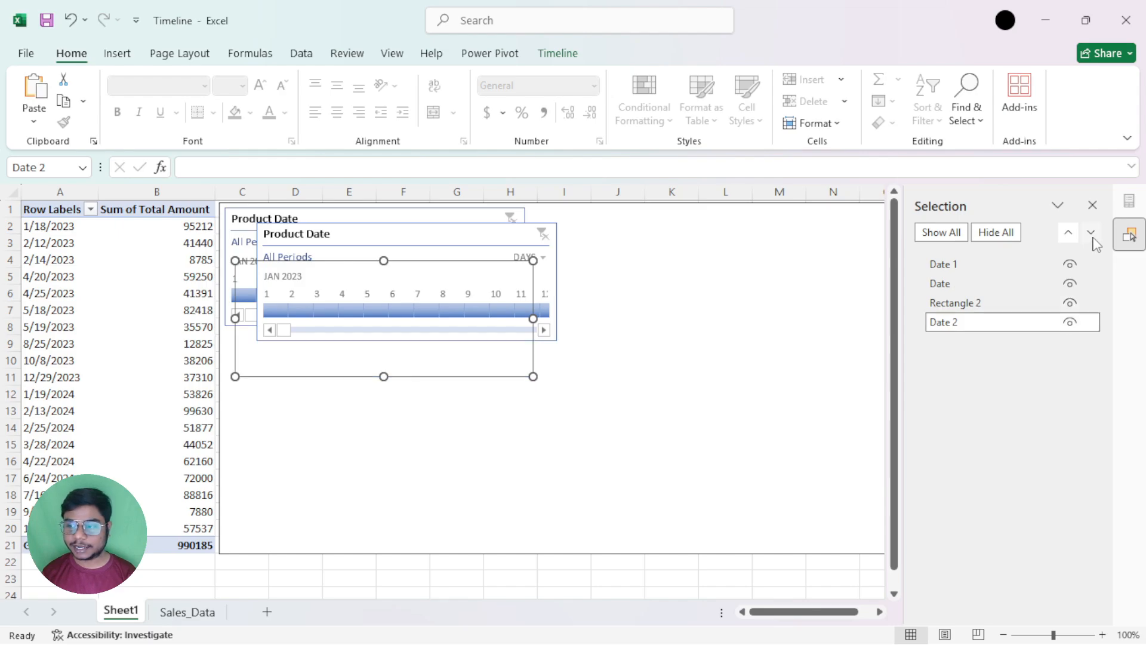
click(1069, 236)
click(1070, 236)
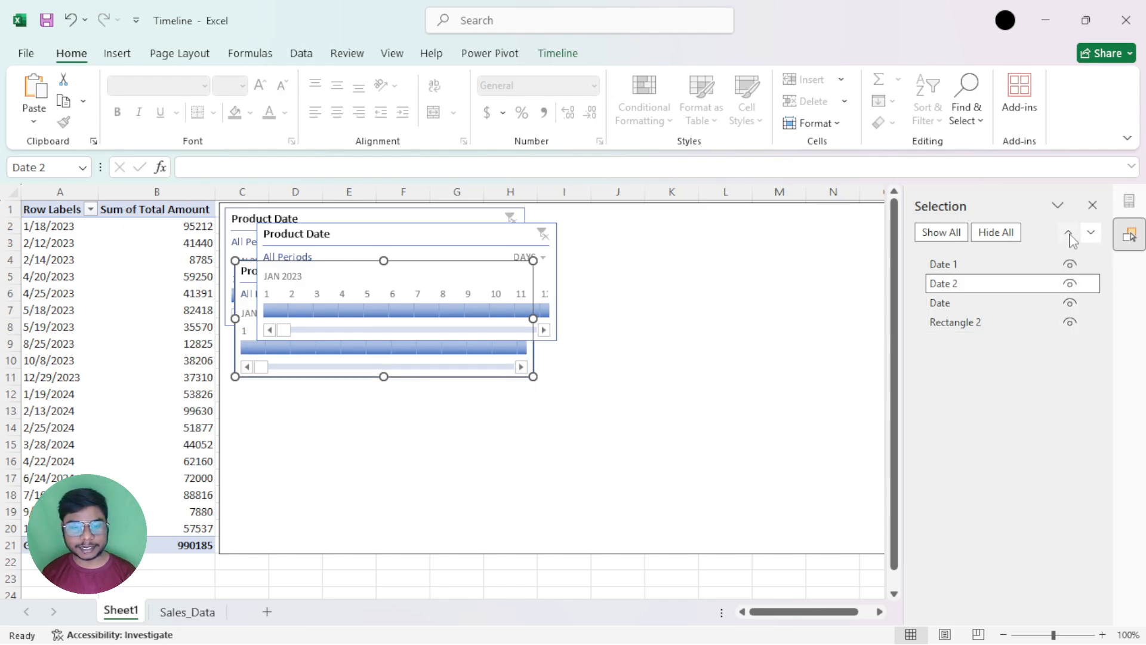
click(1070, 236)
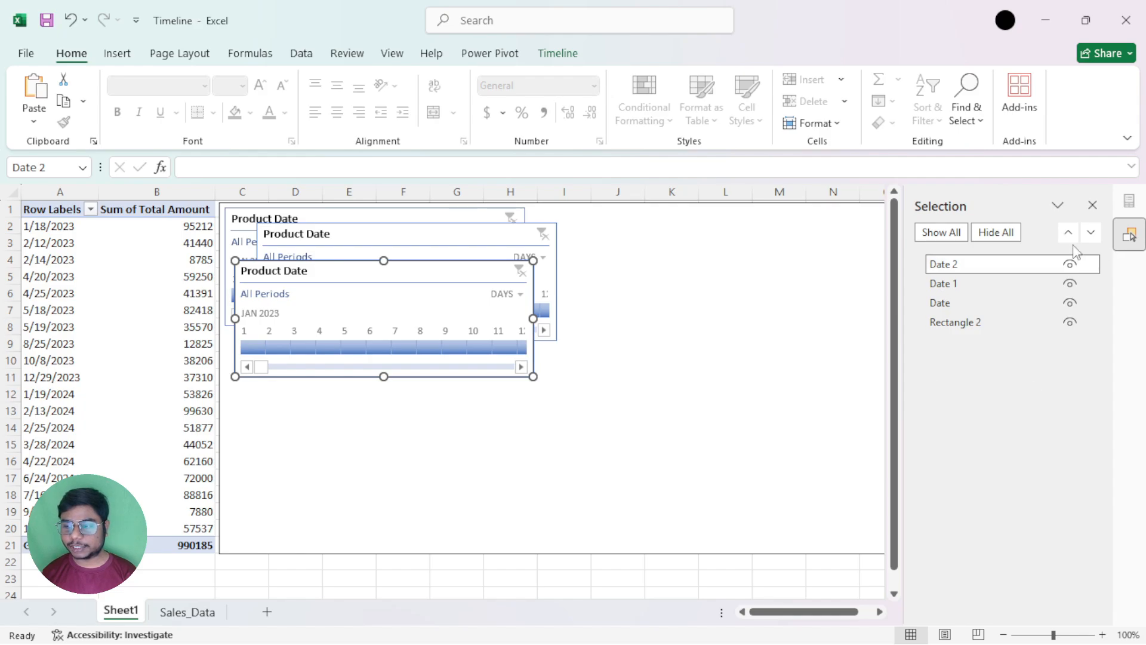
Move the Selection pane out over the sheet and back to its dock, and make it slightly narrower
click(1057, 205)
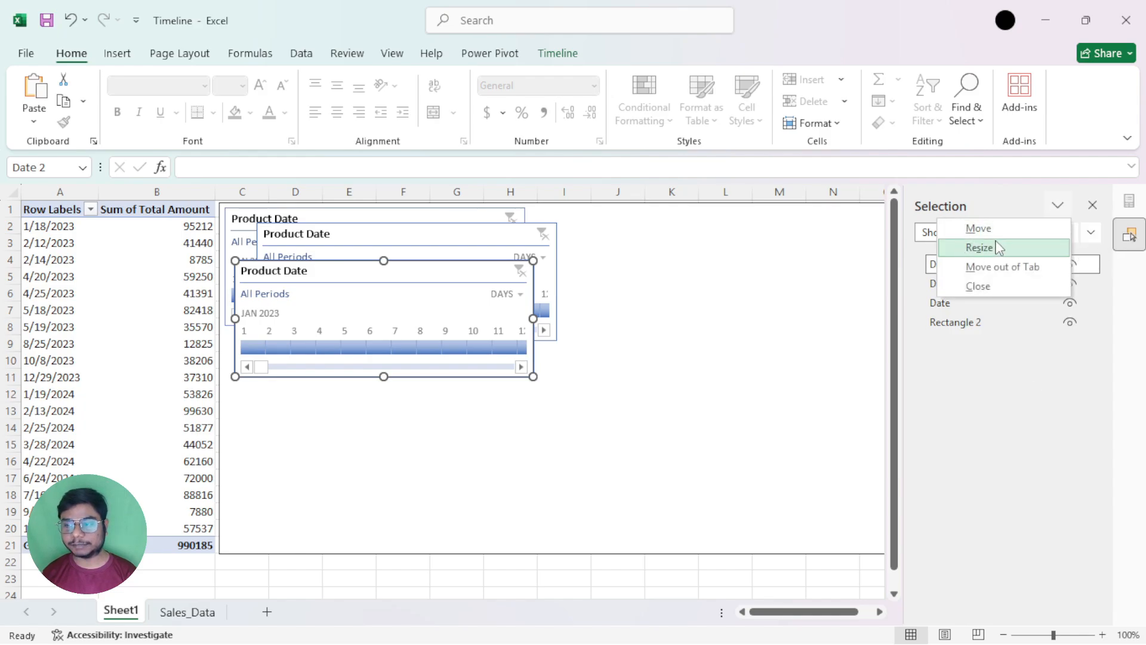
click(979, 228)
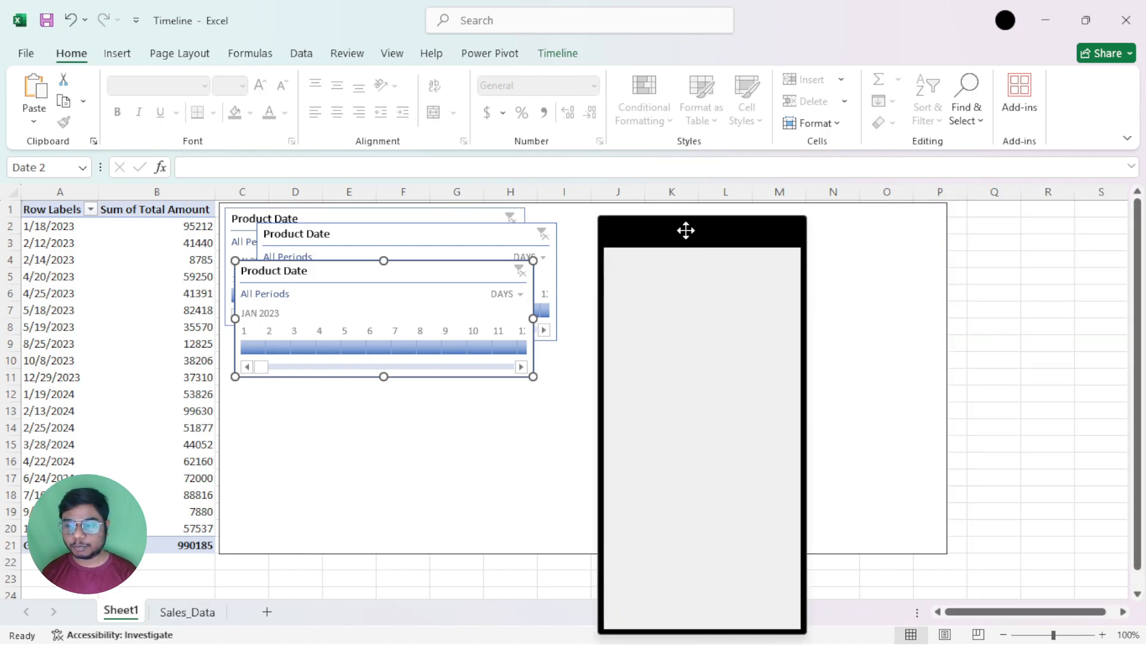
click(1057, 205)
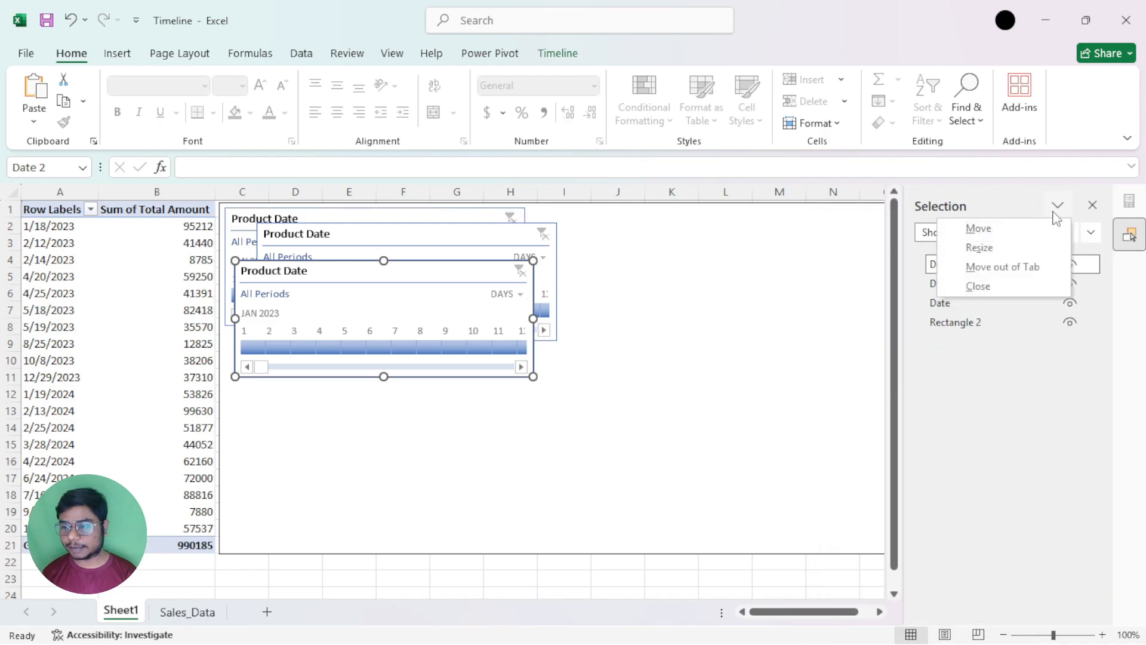
click(979, 245)
click(920, 400)
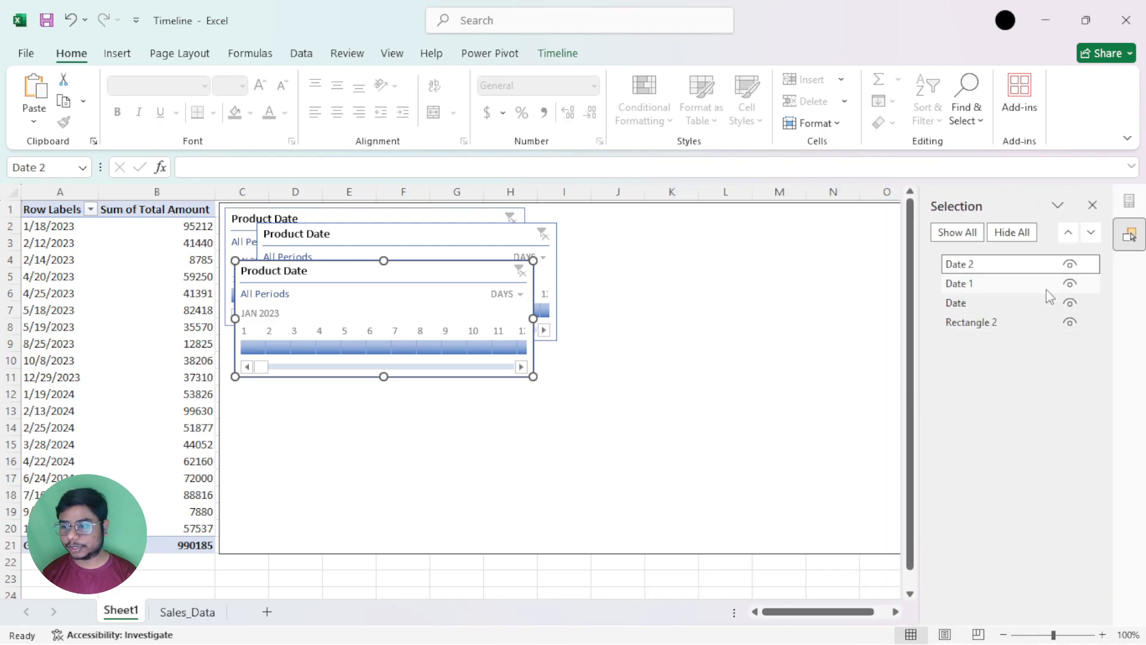
Move the Selection pane out of its tab and close the pane
click(1058, 205)
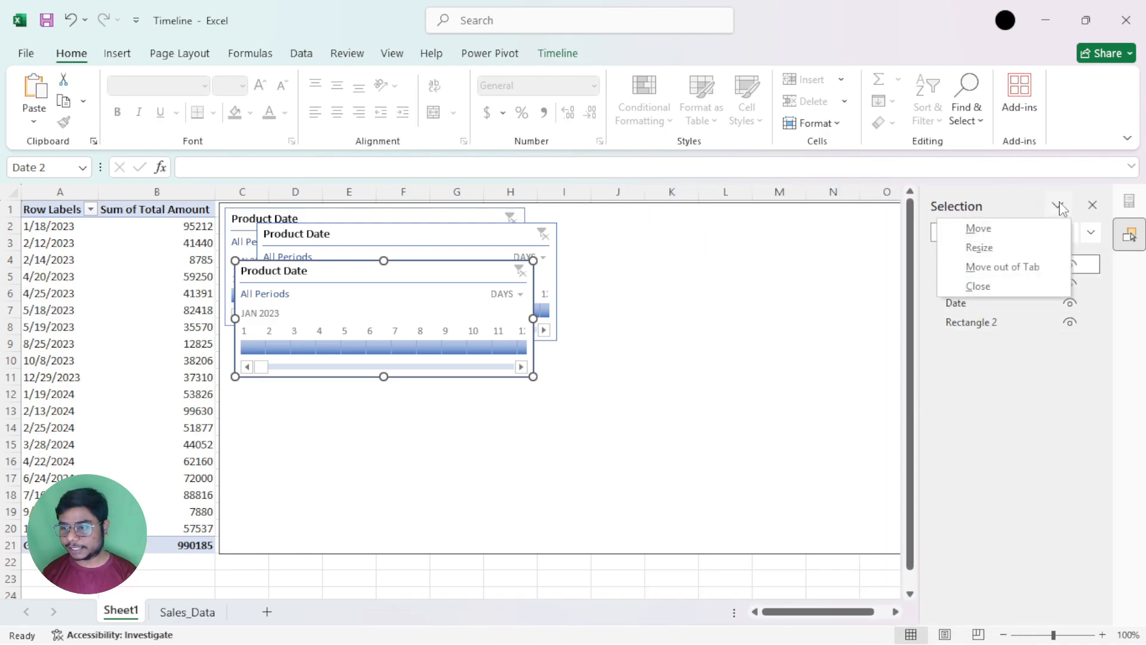
click(1024, 268)
click(1091, 205)
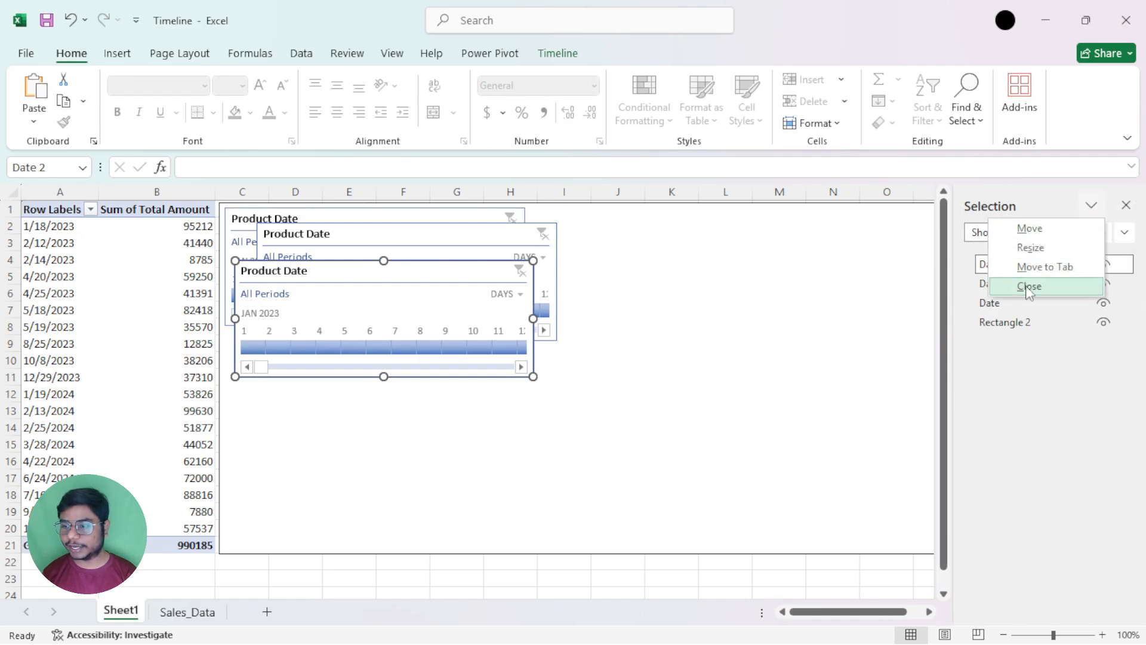
click(1028, 287)
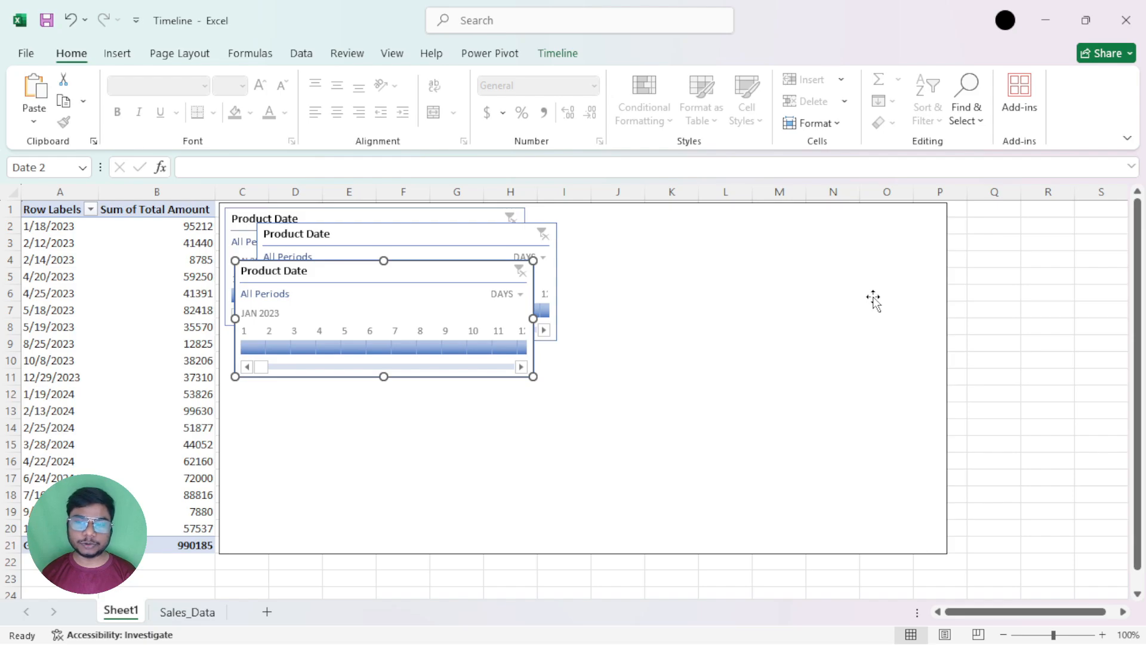
Move the Date 2 timeline clear of the other two timelines, to the lower middle of the rectangle
click(572, 54)
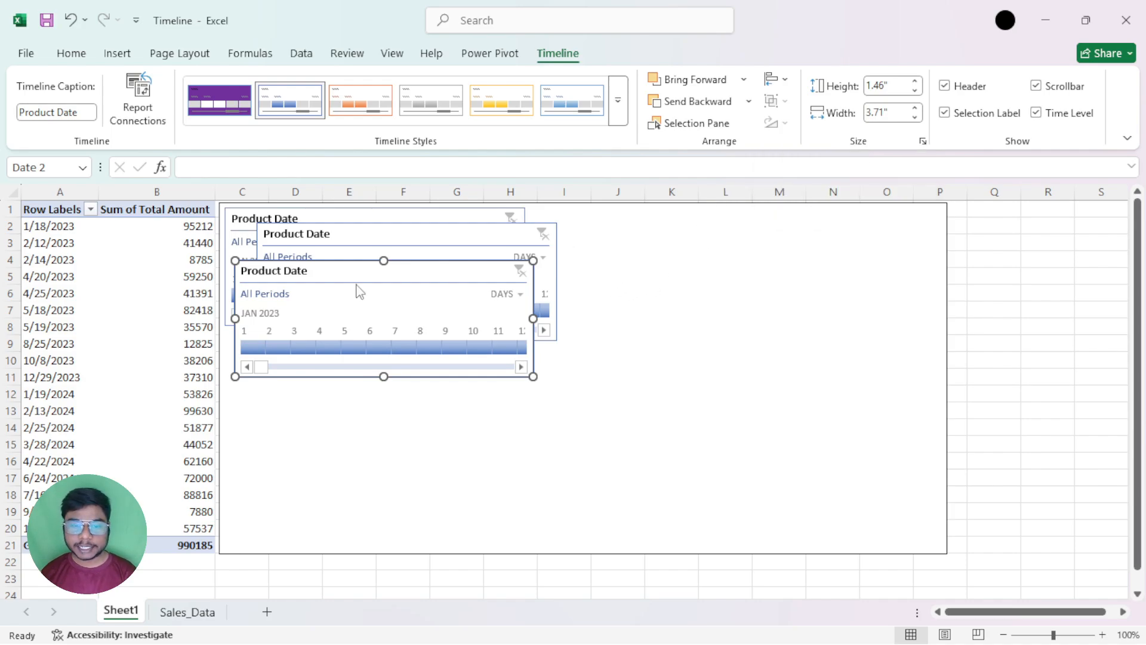
drag(415, 272, 574, 382)
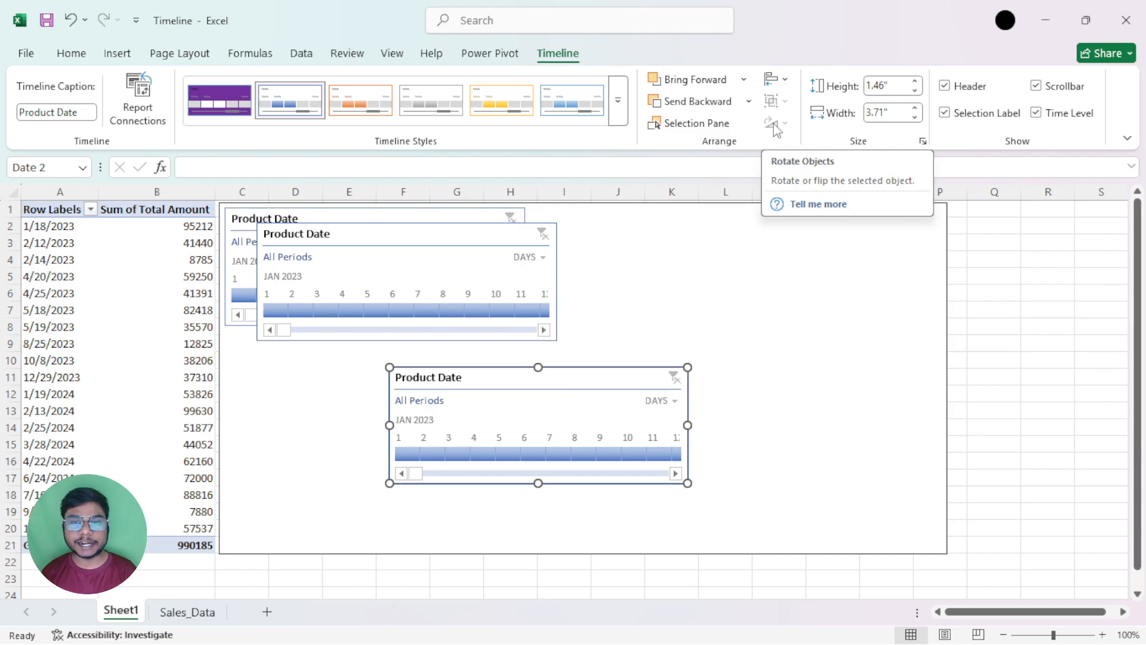
Examine the rotate and flip options available for Rectangle 2, and return to the Date 2 timeline's formatting options
click(742, 217)
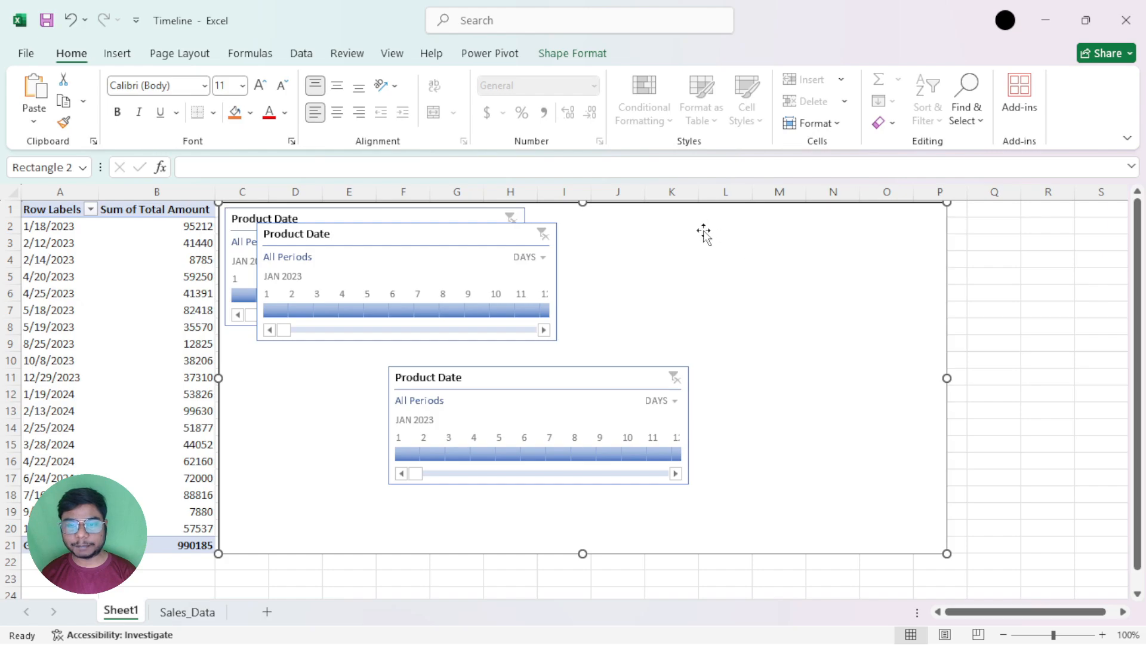
click(573, 54)
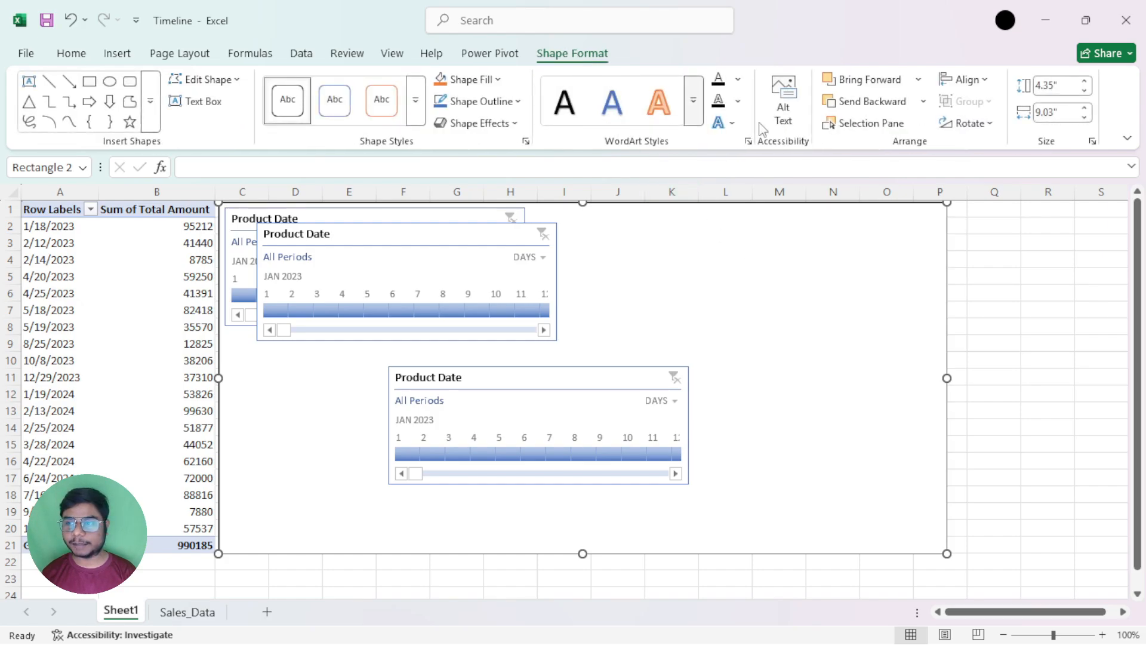
click(991, 123)
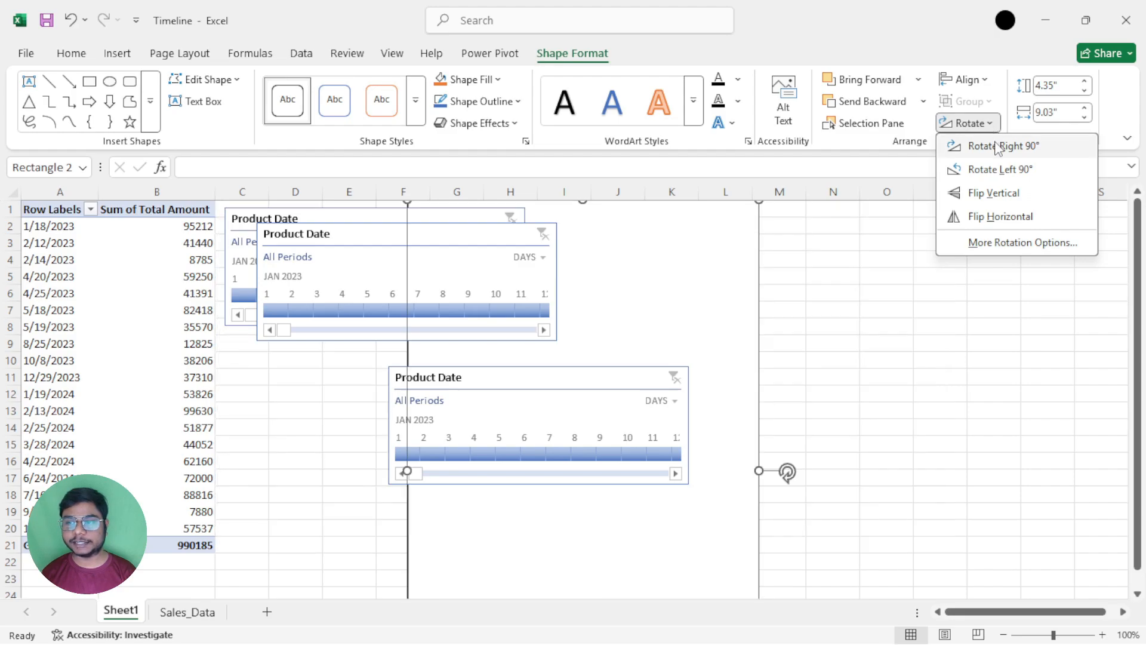
click(584, 381)
click(584, 381)
click(557, 54)
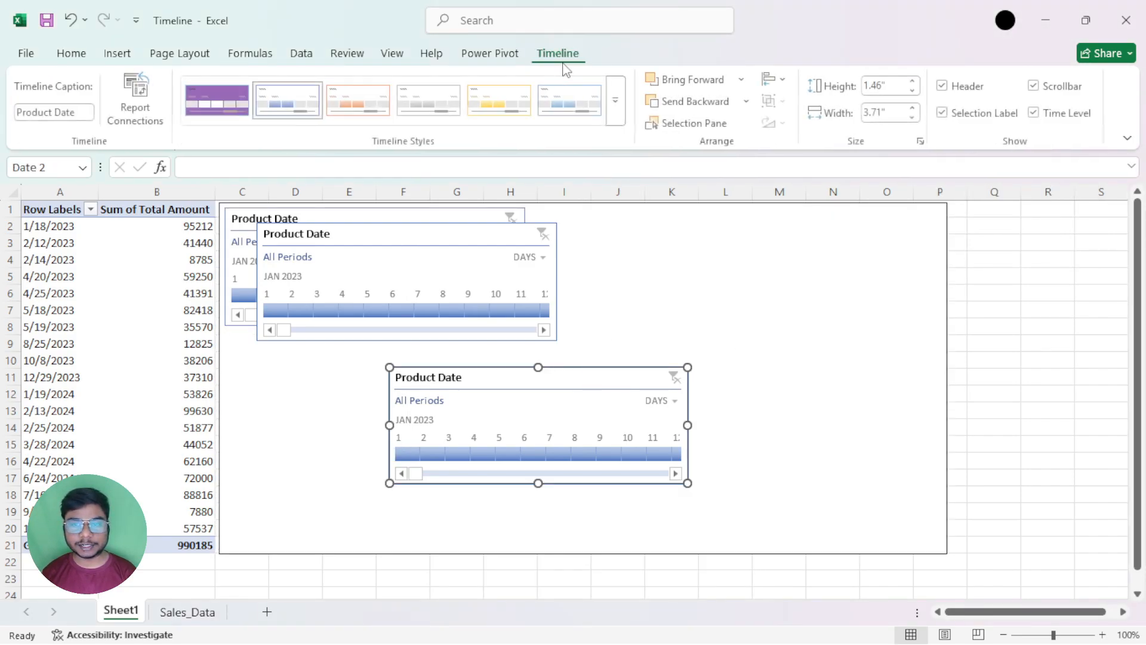
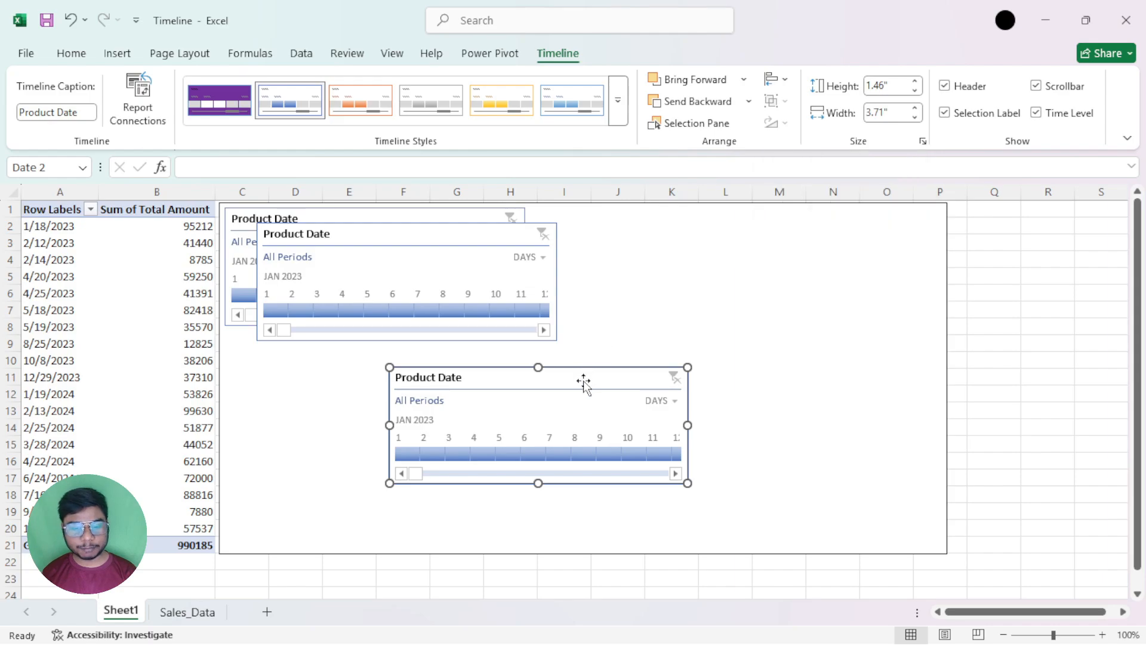
Place the Date 1 and Date 2 timelines side by side, clear of each other and beneath the original Date timeline
drag(583, 383, 781, 259)
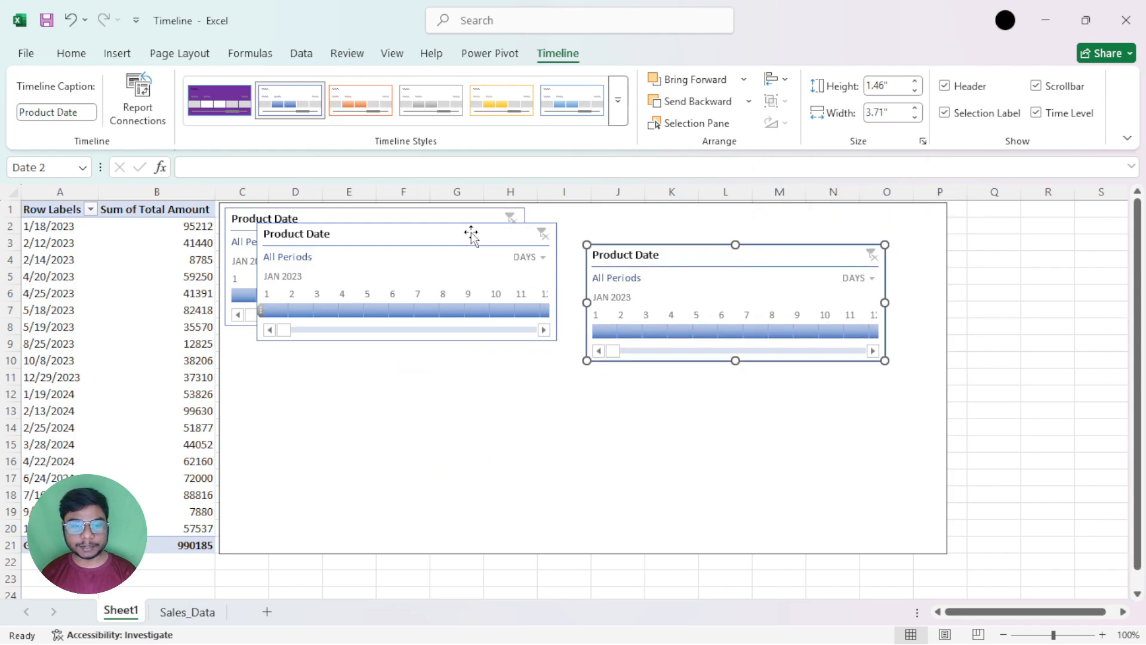
drag(471, 233, 465, 349)
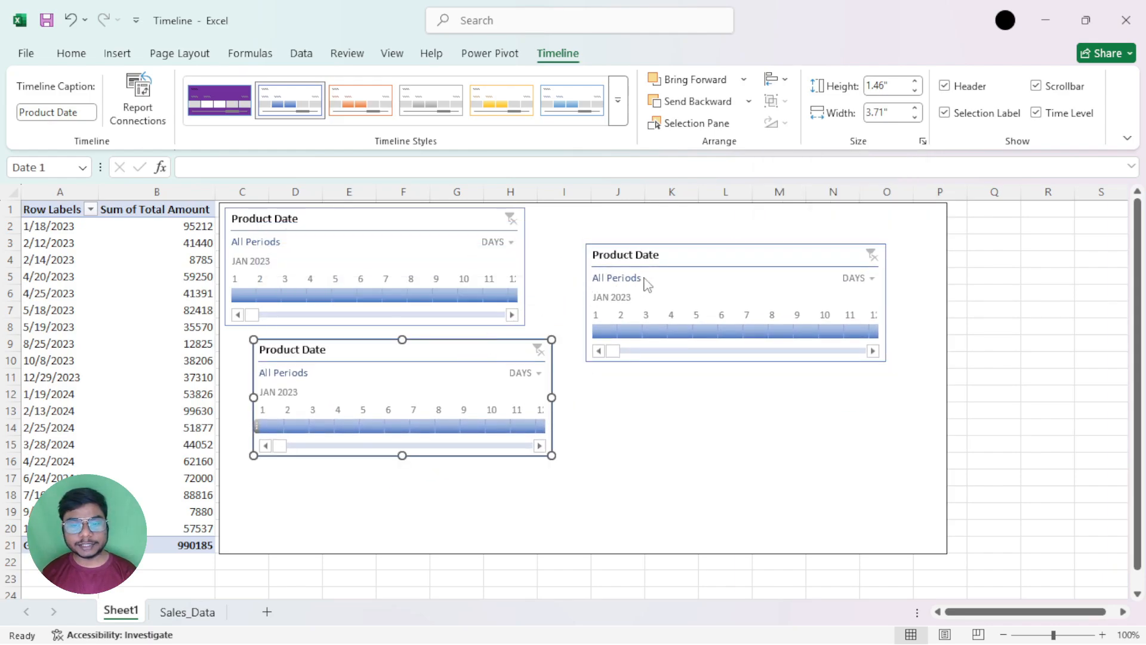
drag(680, 256, 658, 350)
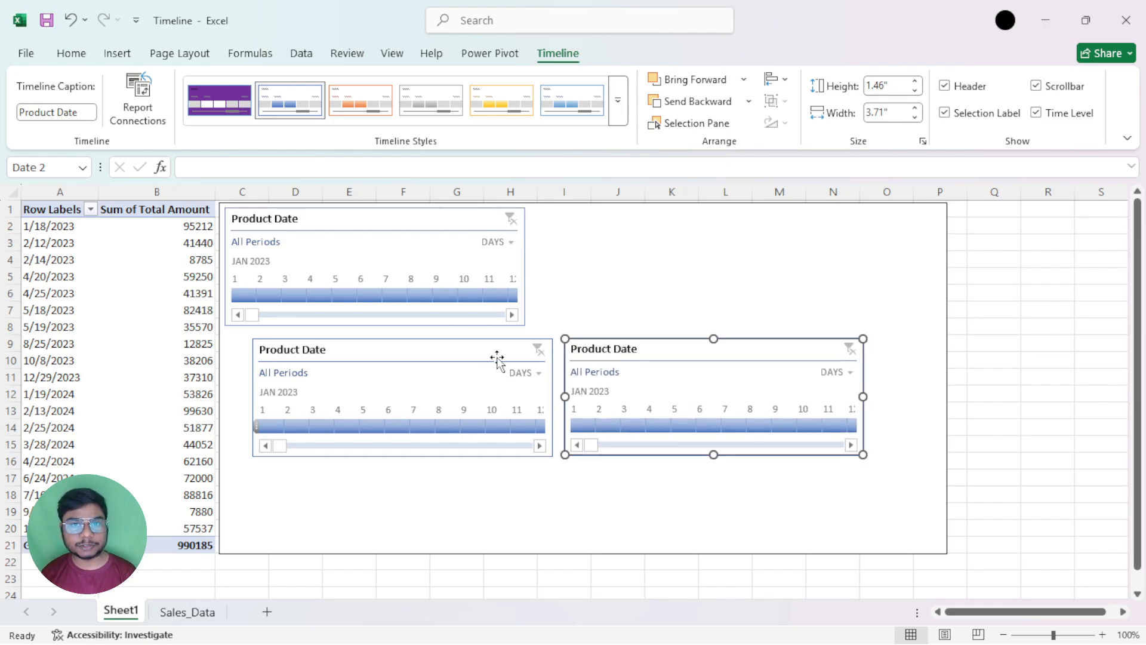
ctrl+click(465, 353)
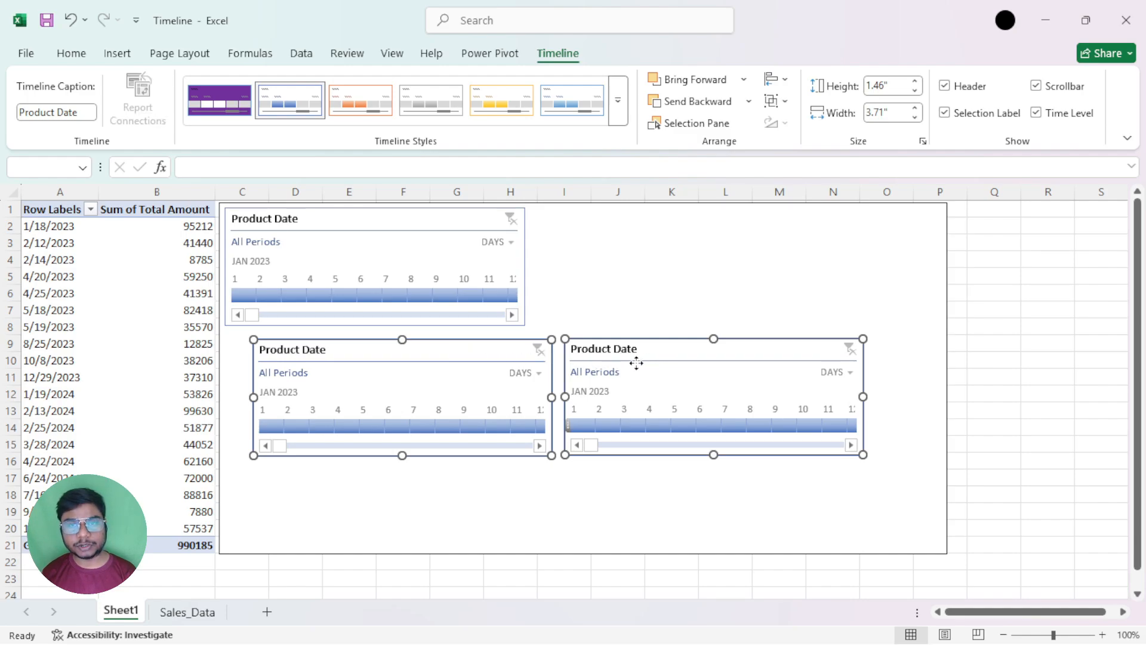
click(776, 100)
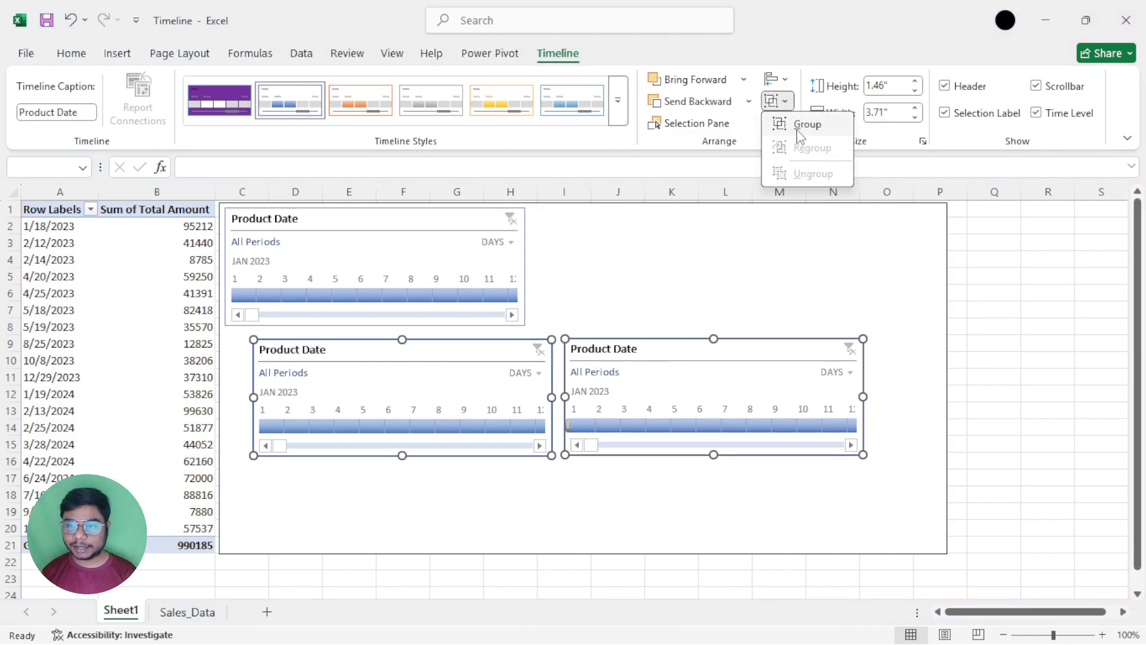
click(800, 125)
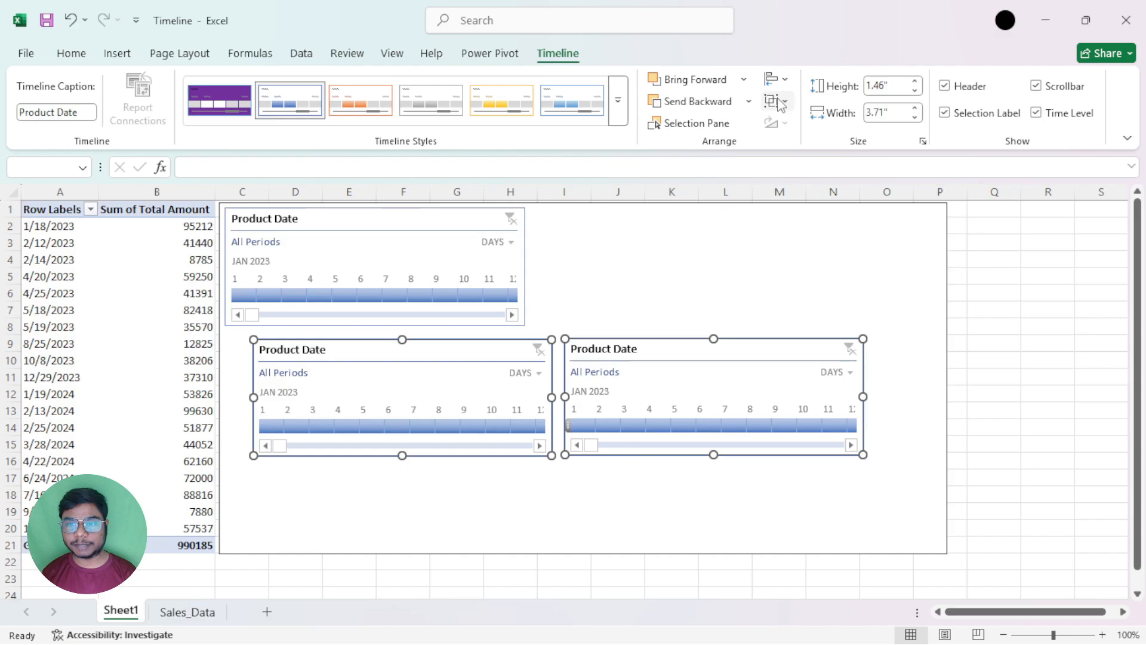
click(772, 248)
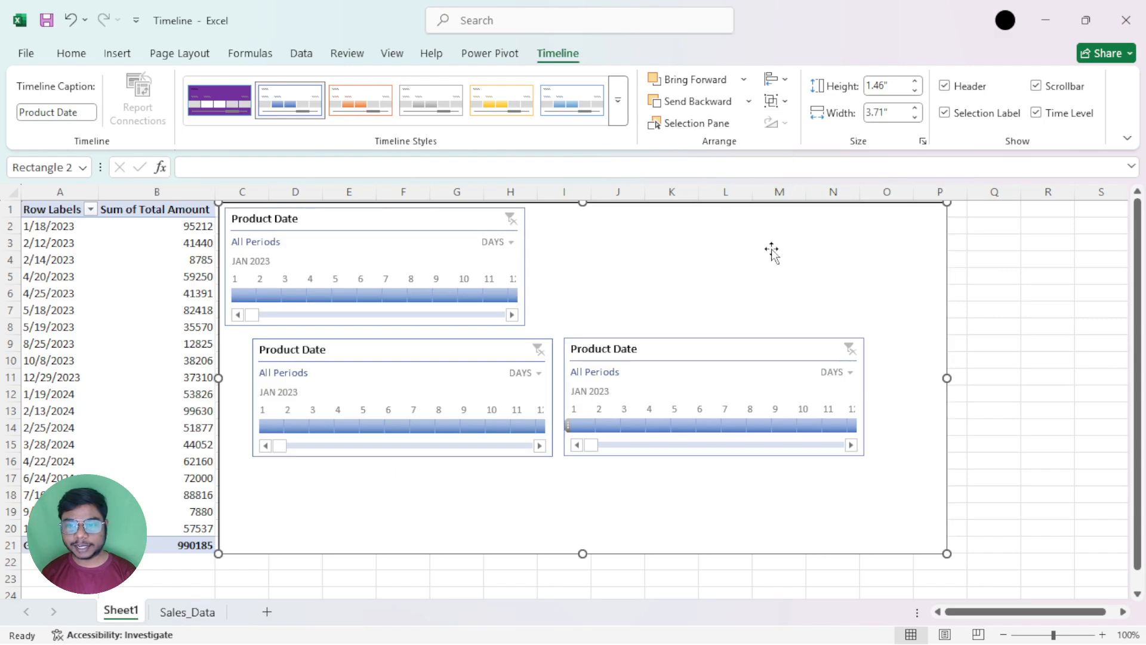
Group the Date 1 and Date 2 timelines, and shift the group slightly down and to the right
click(716, 334)
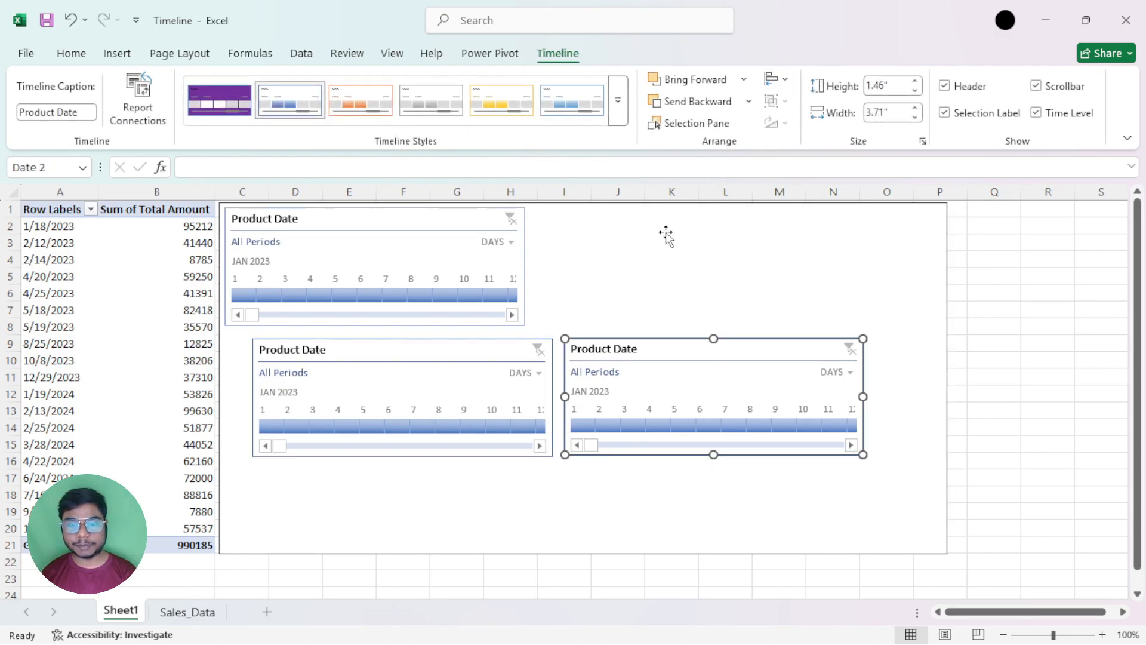
ctrl+click(485, 345)
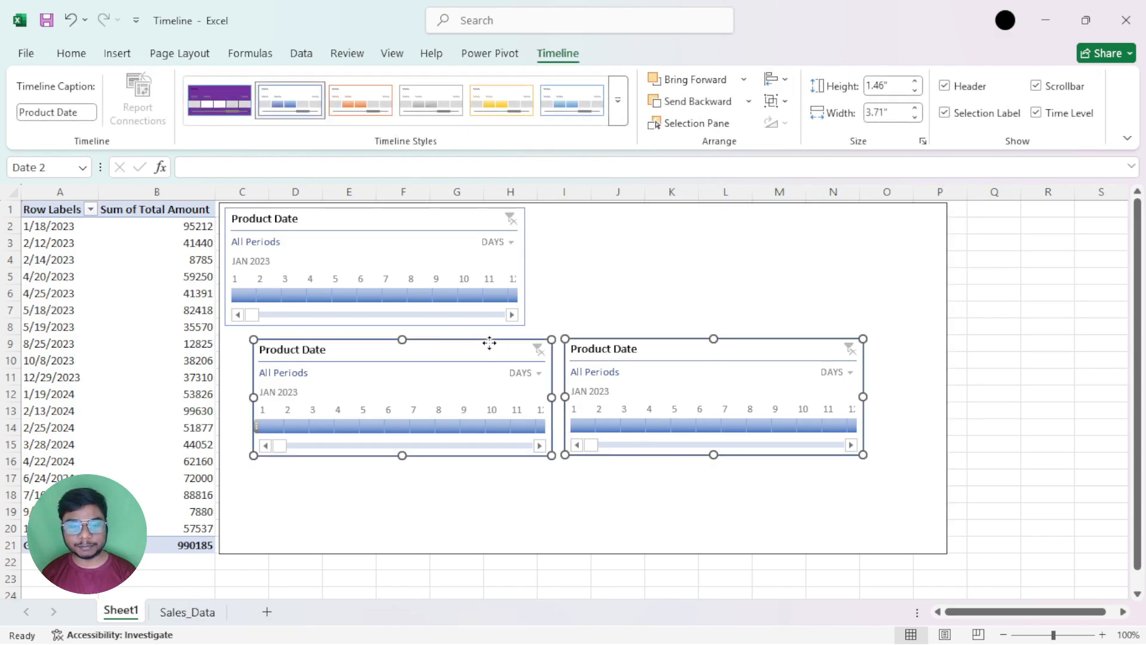
click(786, 102)
click(803, 122)
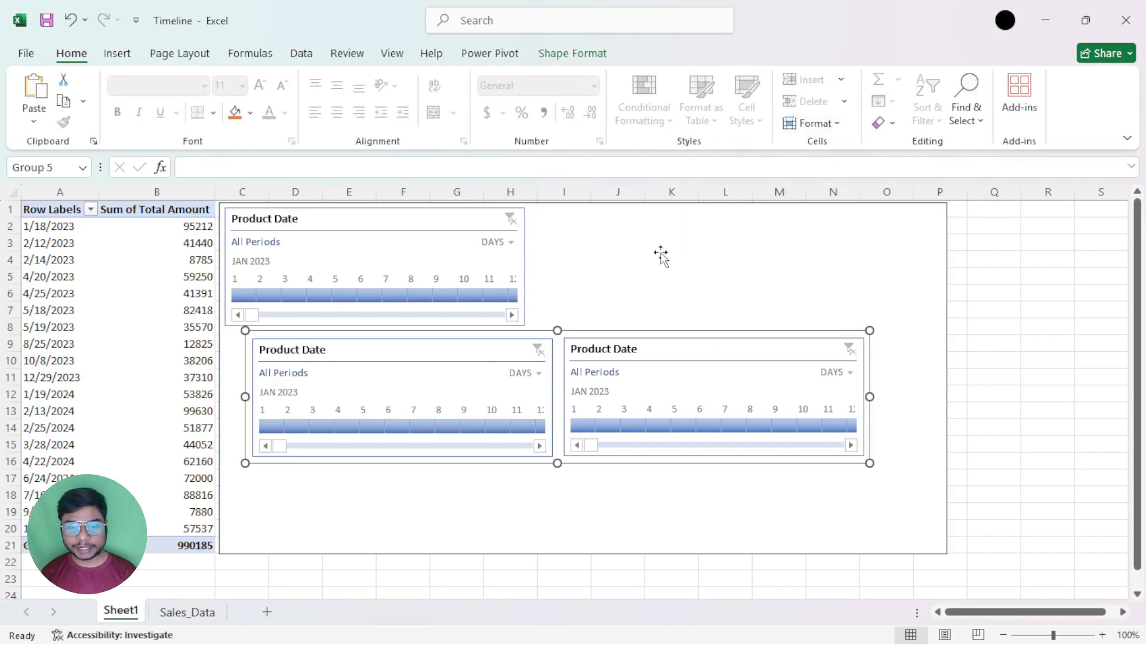
drag(573, 330, 597, 351)
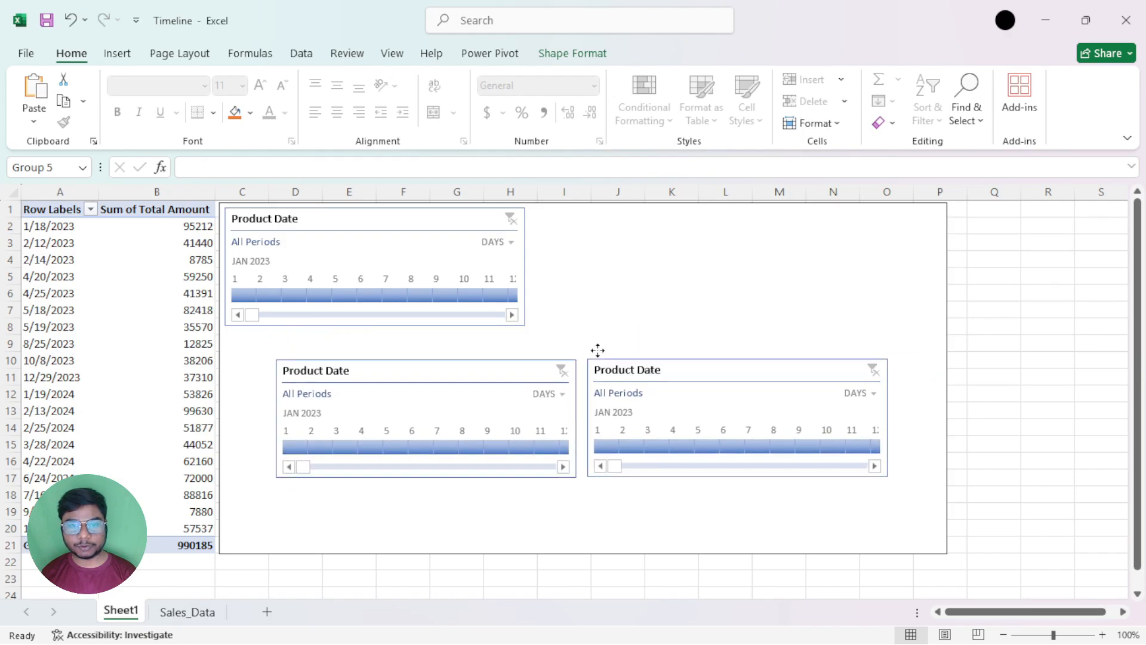
Compare the formatting options of the whole group with those of its Date 1 timeline, and ungroup the two timelines
click(599, 63)
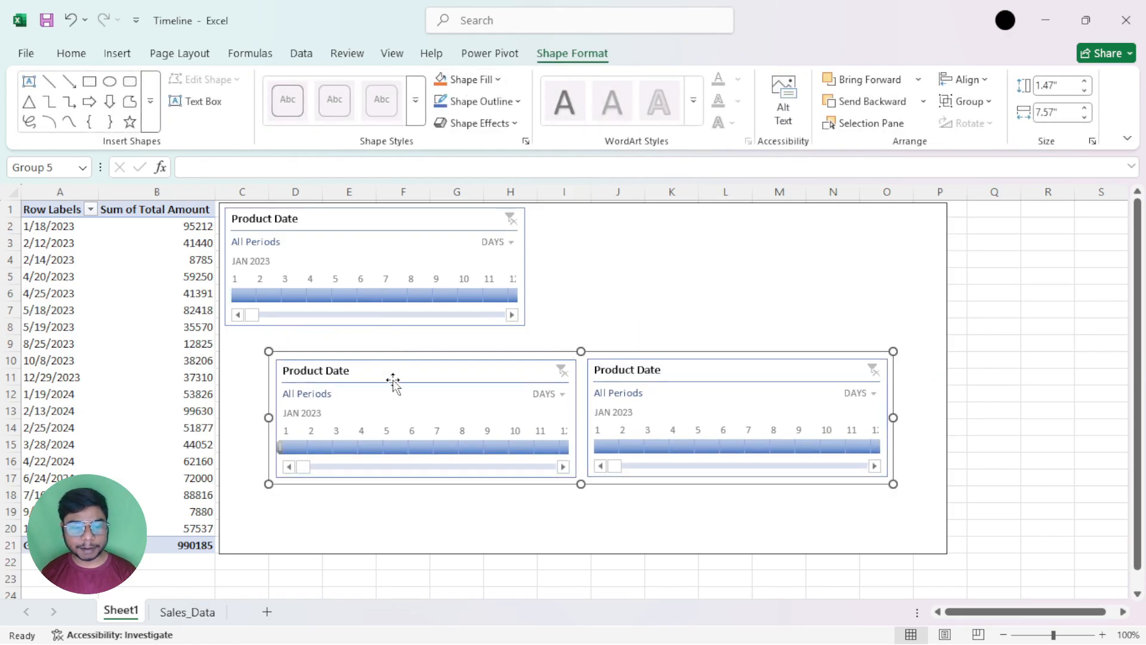
click(476, 371)
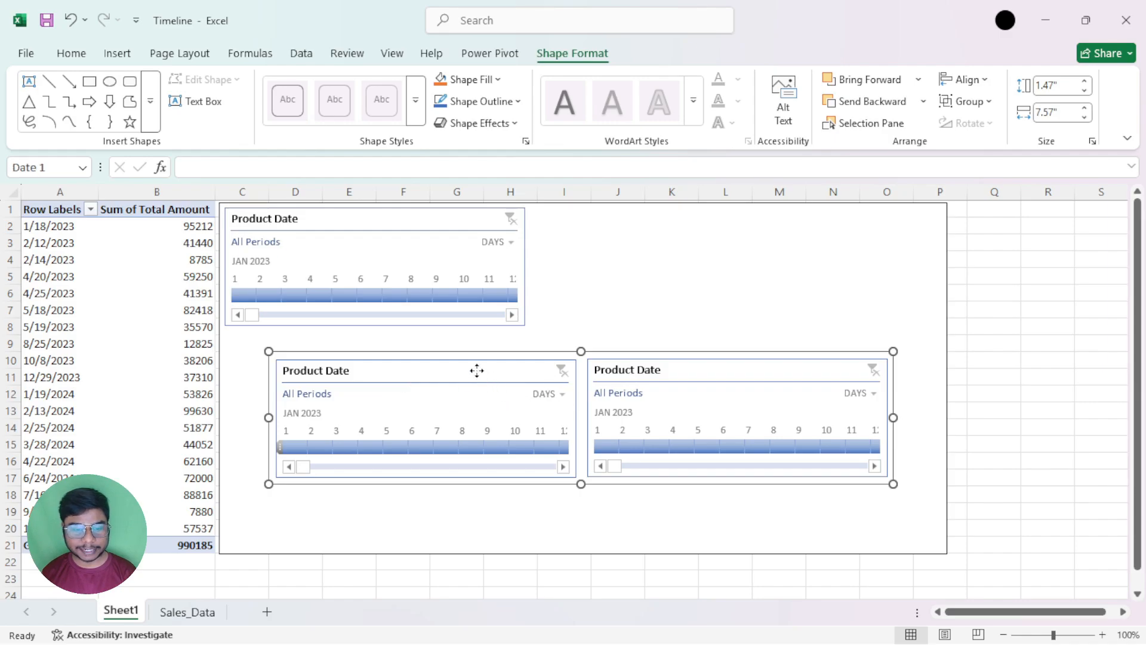
click(563, 63)
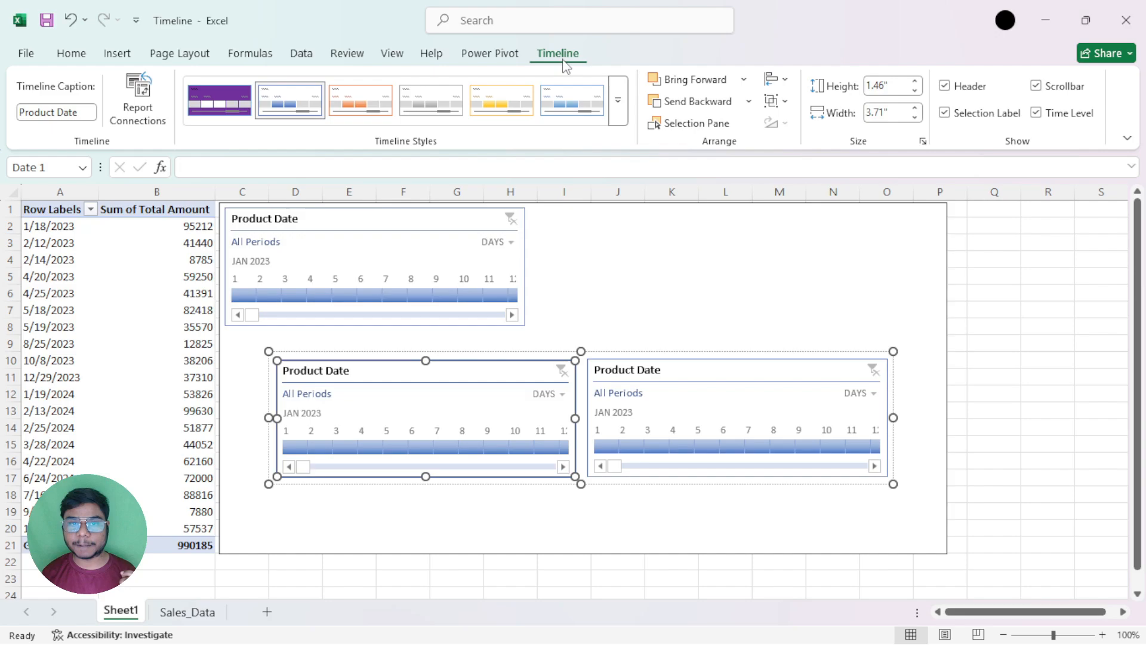
click(535, 355)
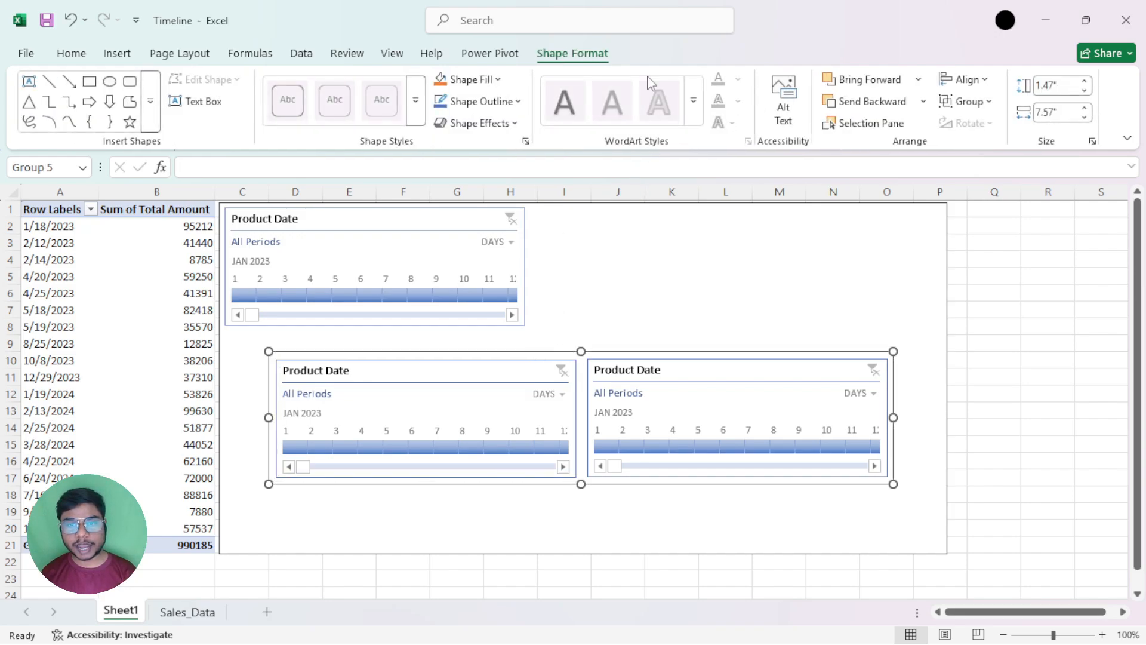
click(496, 366)
click(558, 55)
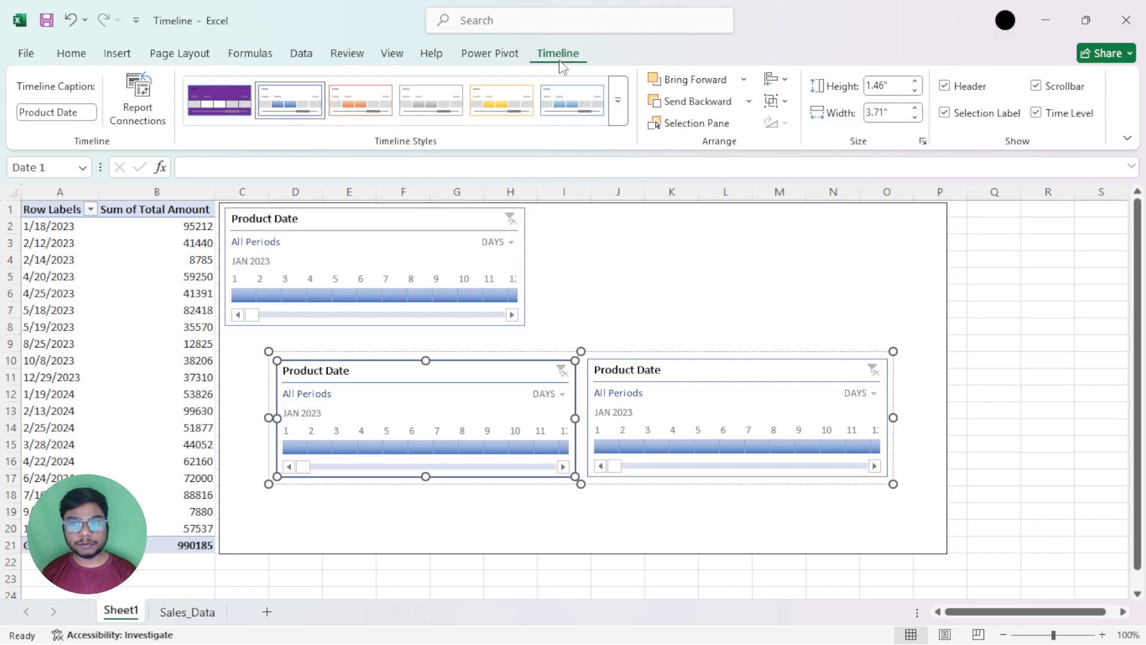
click(777, 100)
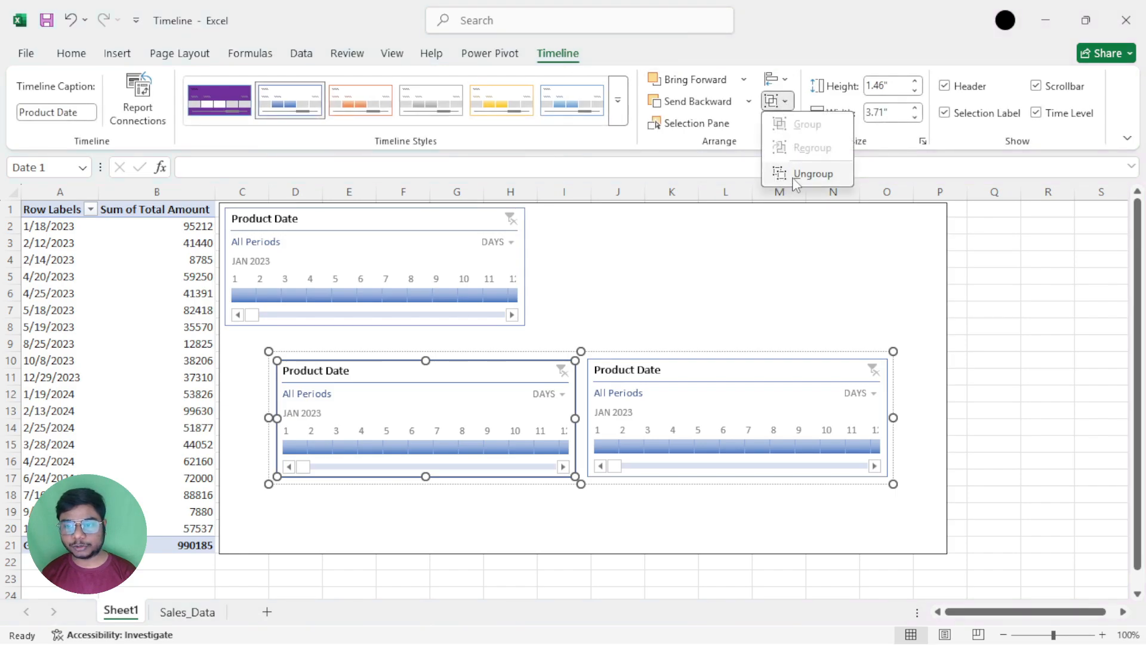
click(796, 179)
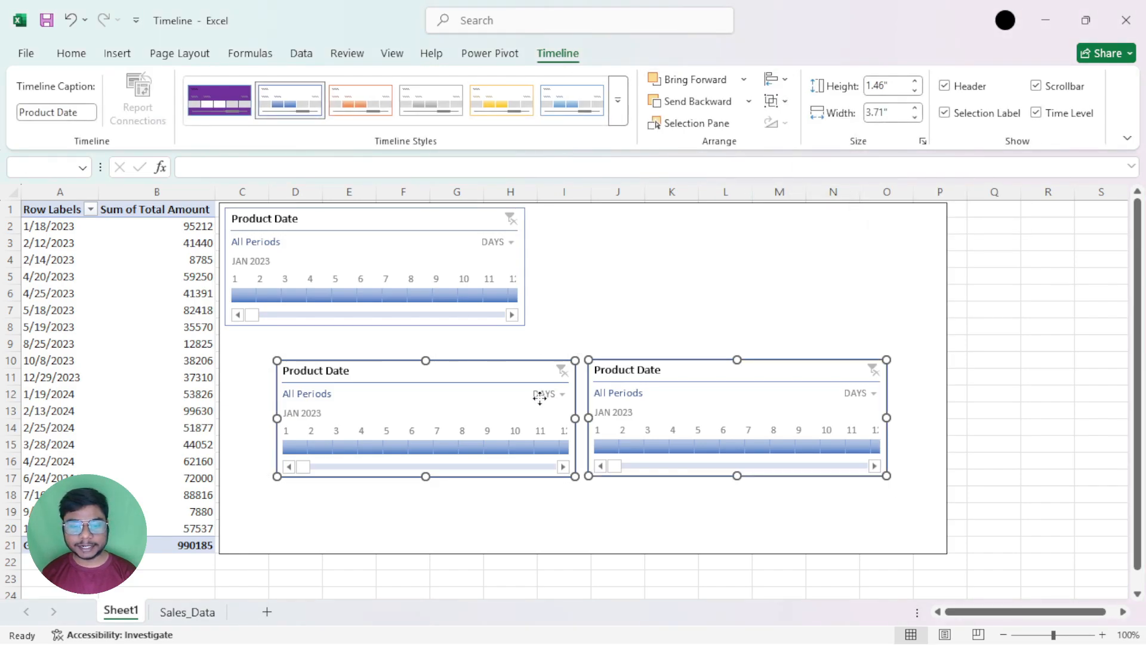
Regroup the Date 1 and Date 2 timelines, and ungroup them again from the group's shape formatting options
click(783, 102)
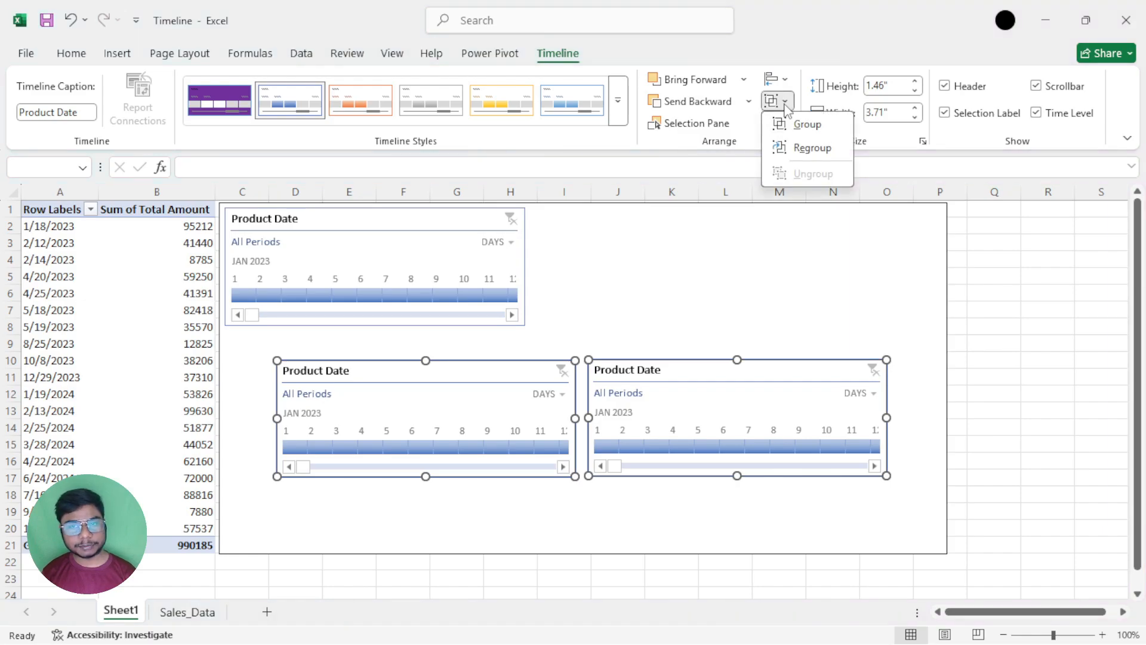
click(810, 148)
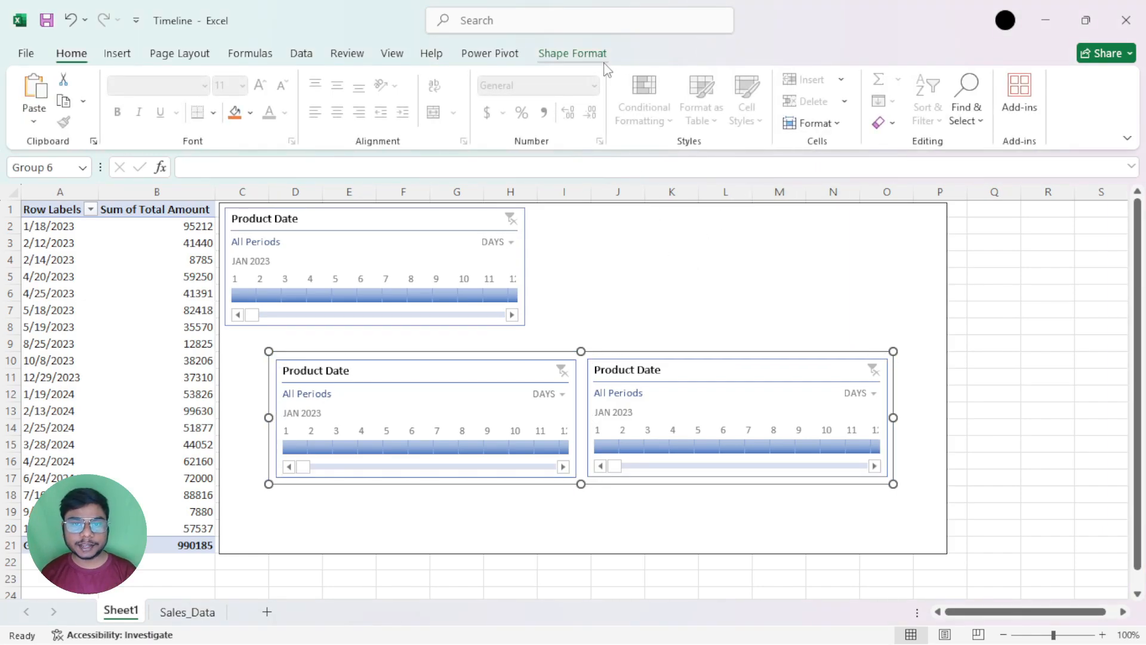
click(572, 54)
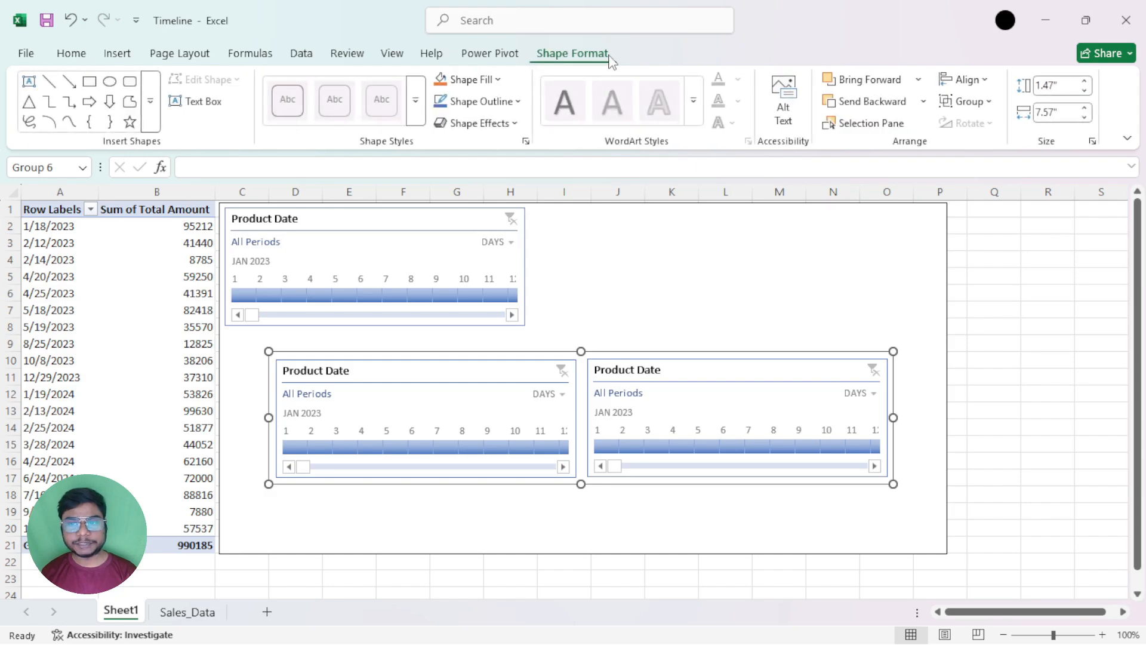
click(964, 101)
click(958, 172)
Examine the alignment options for the Date 2 timeline on its own
click(696, 300)
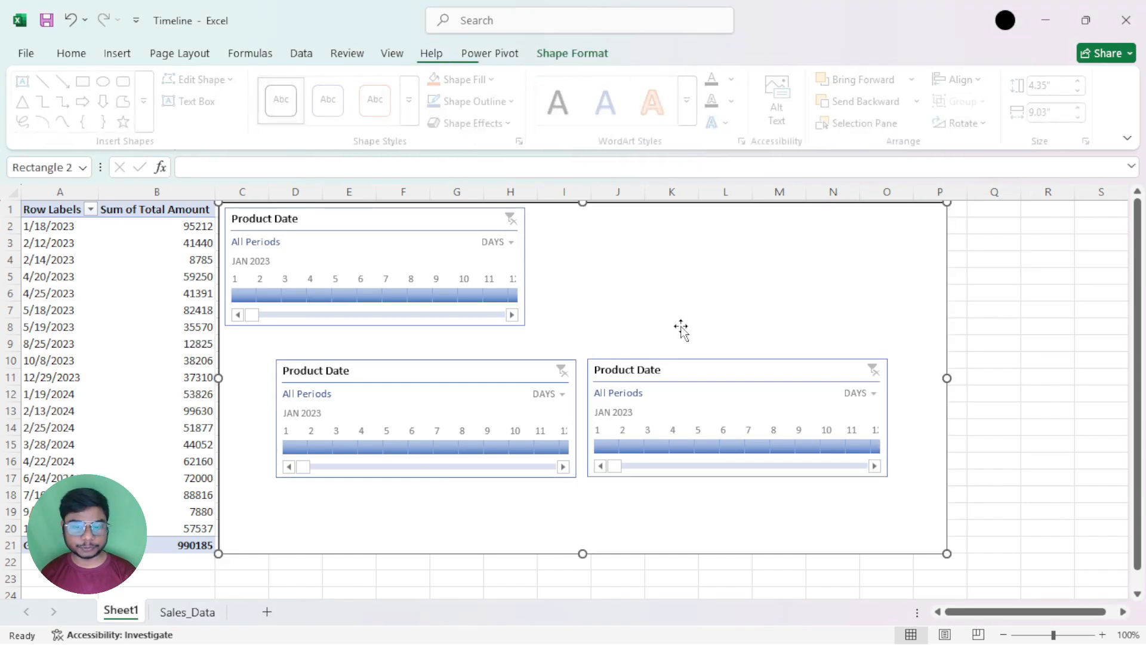
click(680, 374)
click(558, 55)
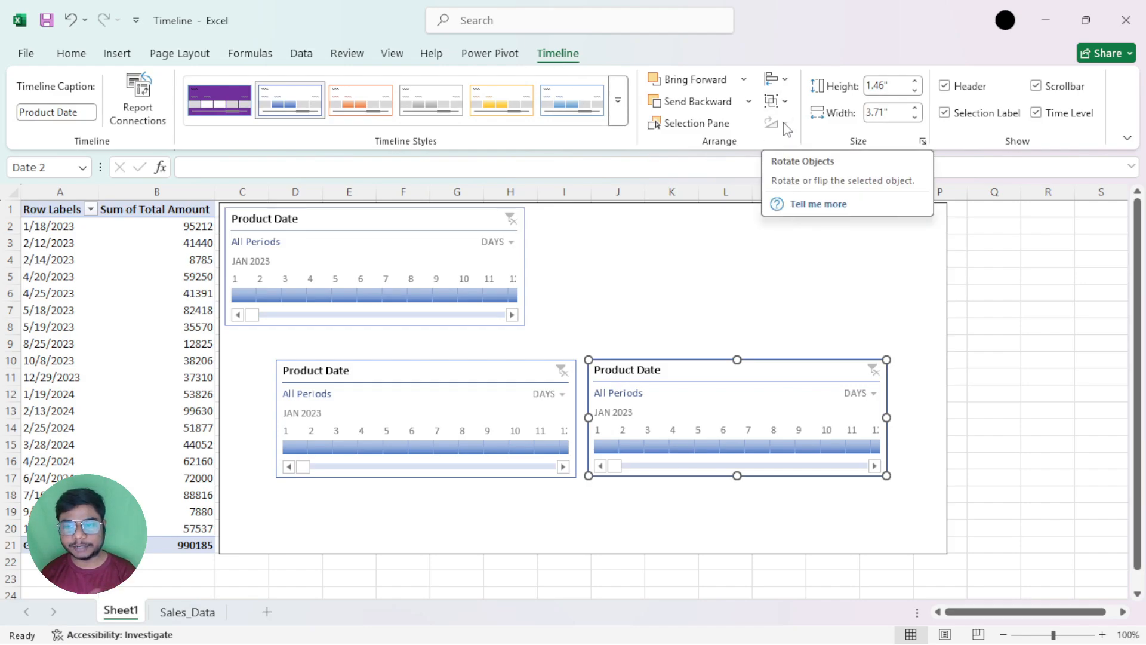
click(777, 79)
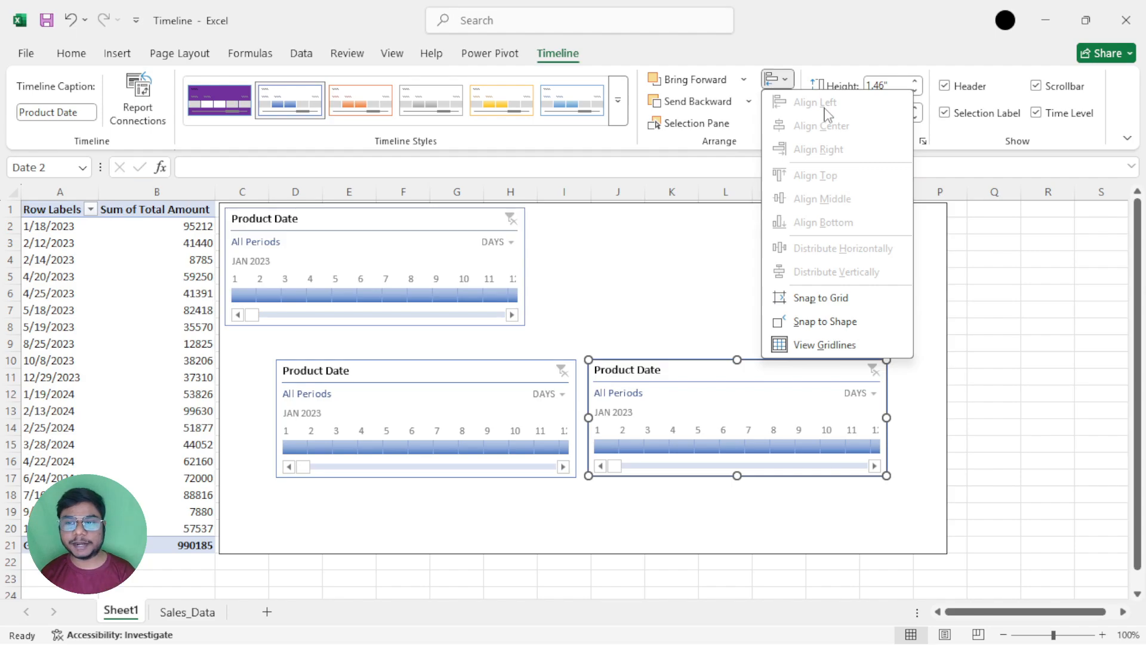
Delete the Date 2 and Date 1 timelines, keeping only the original Date timeline
click(706, 374)
key(Delete)
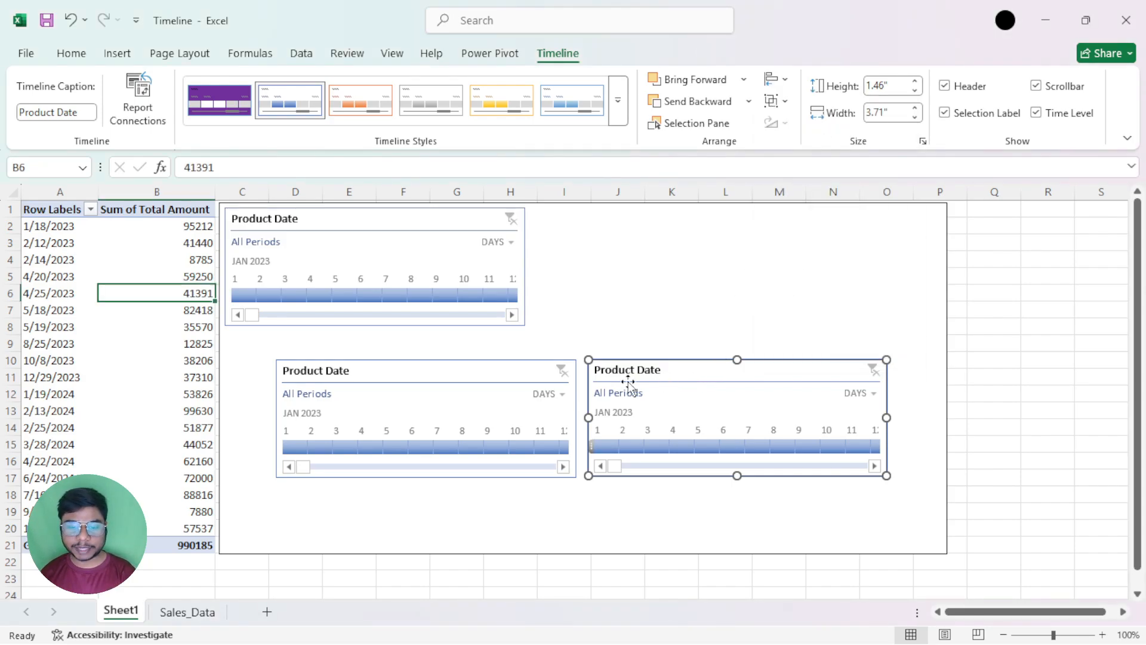
click(525, 375)
key(Delete)
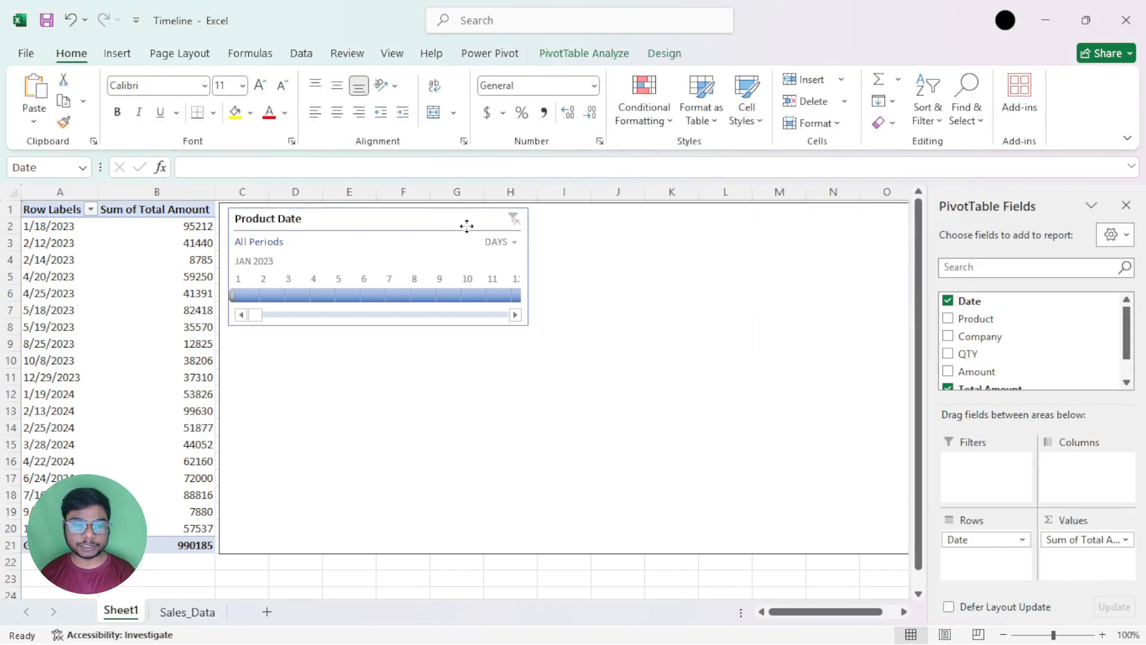
Move the Date timeline to the left-middle area of the rectangle, and check the alignment options offered for it
drag(444, 216, 623, 301)
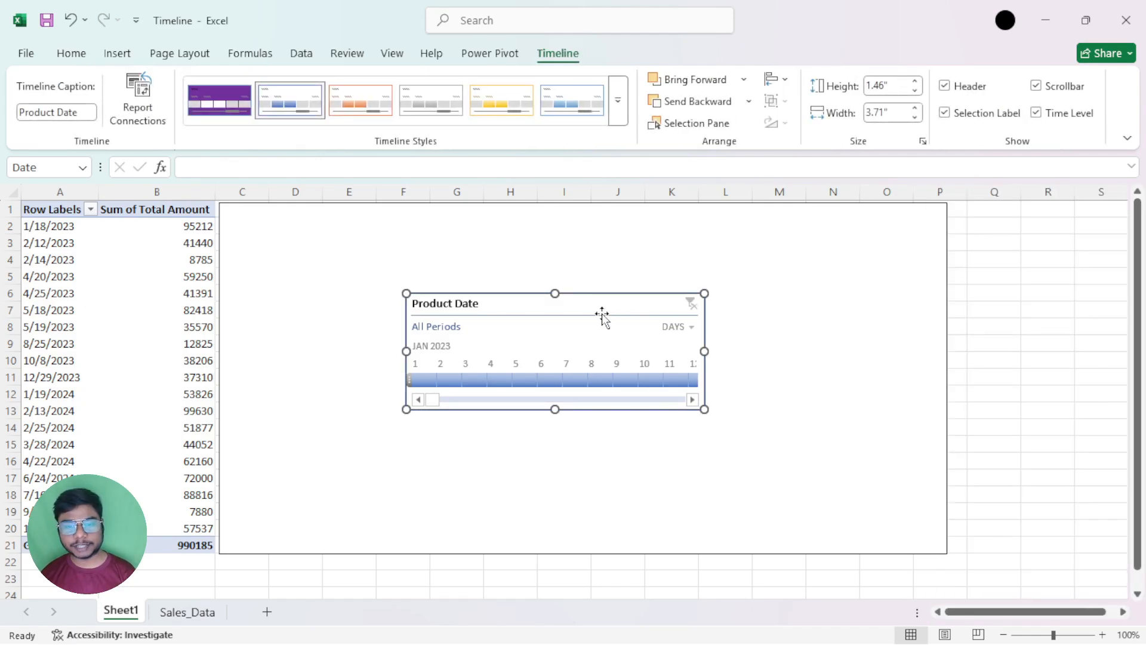
click(786, 82)
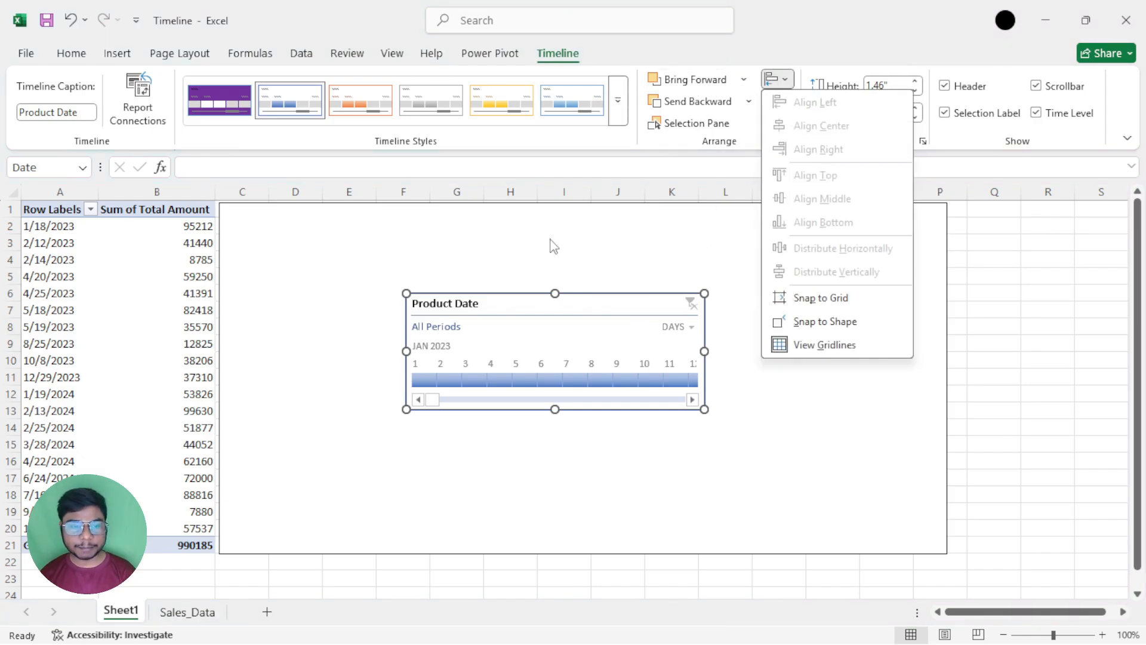
click(570, 310)
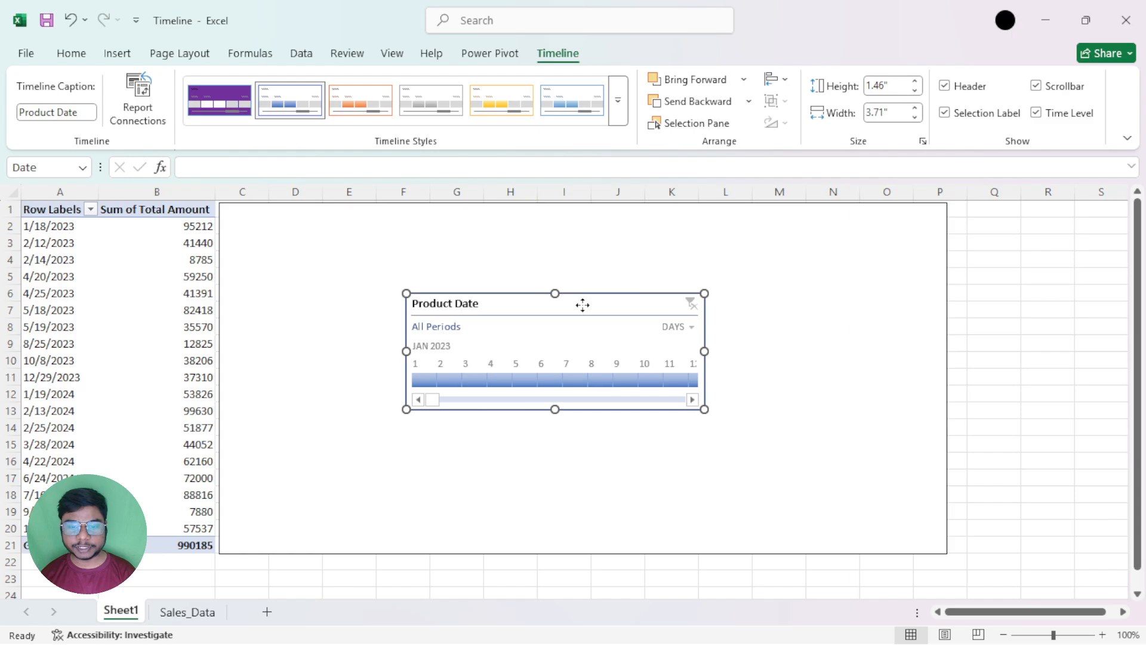
drag(583, 304, 446, 340)
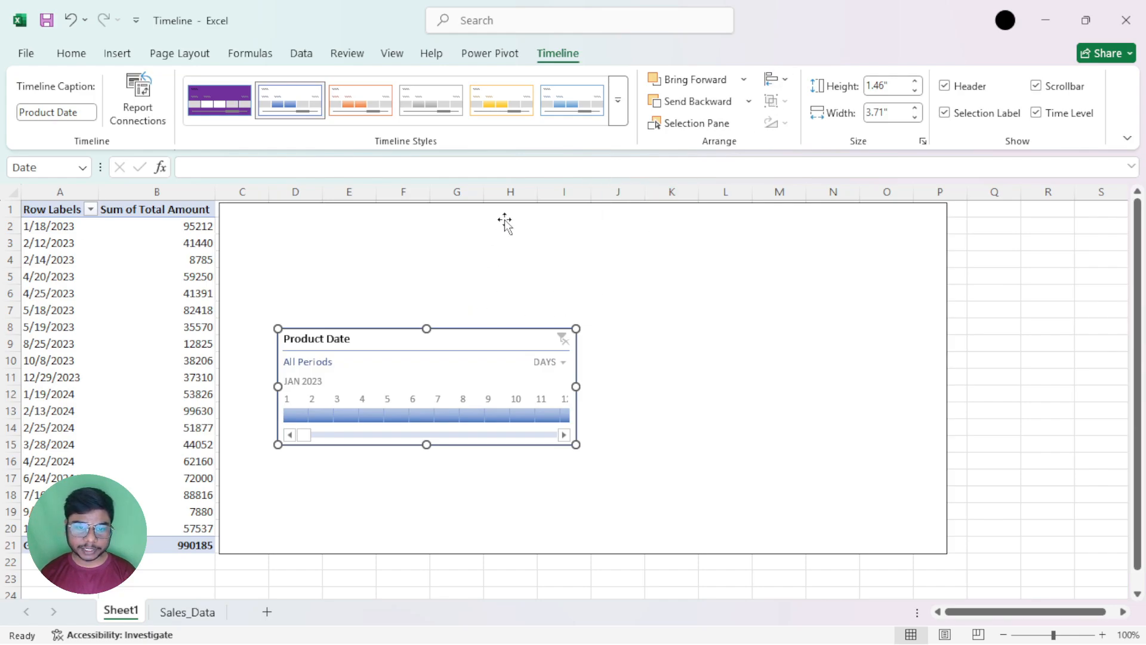
click(778, 79)
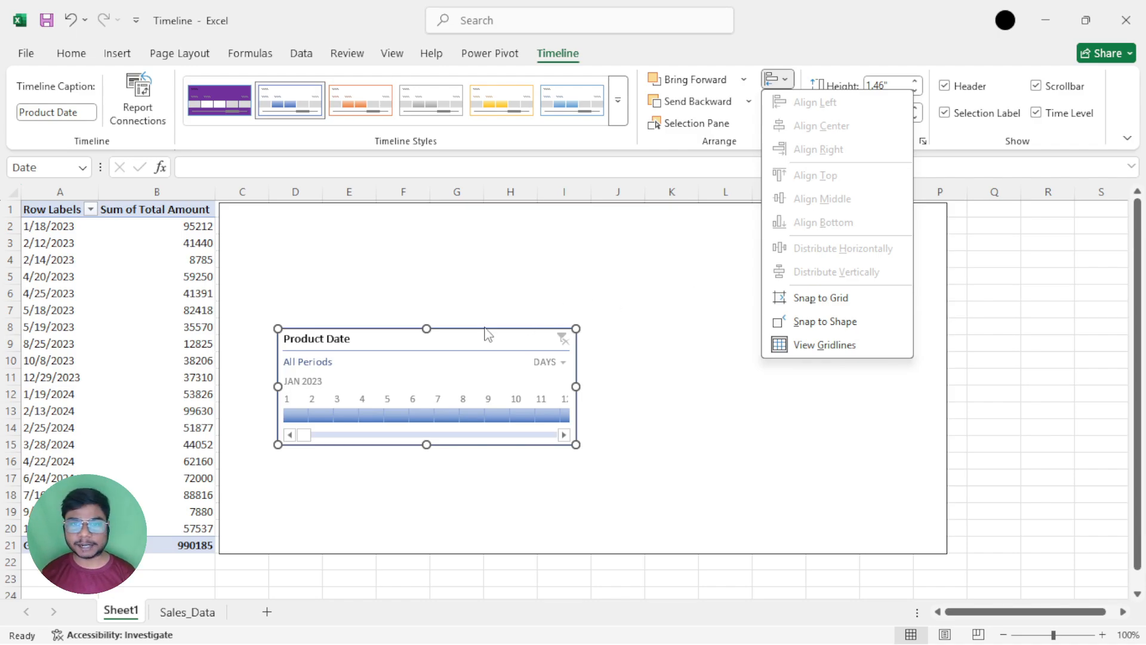
click(656, 240)
Select the rectangle and the Date timeline together, and align their top edges
click(522, 257)
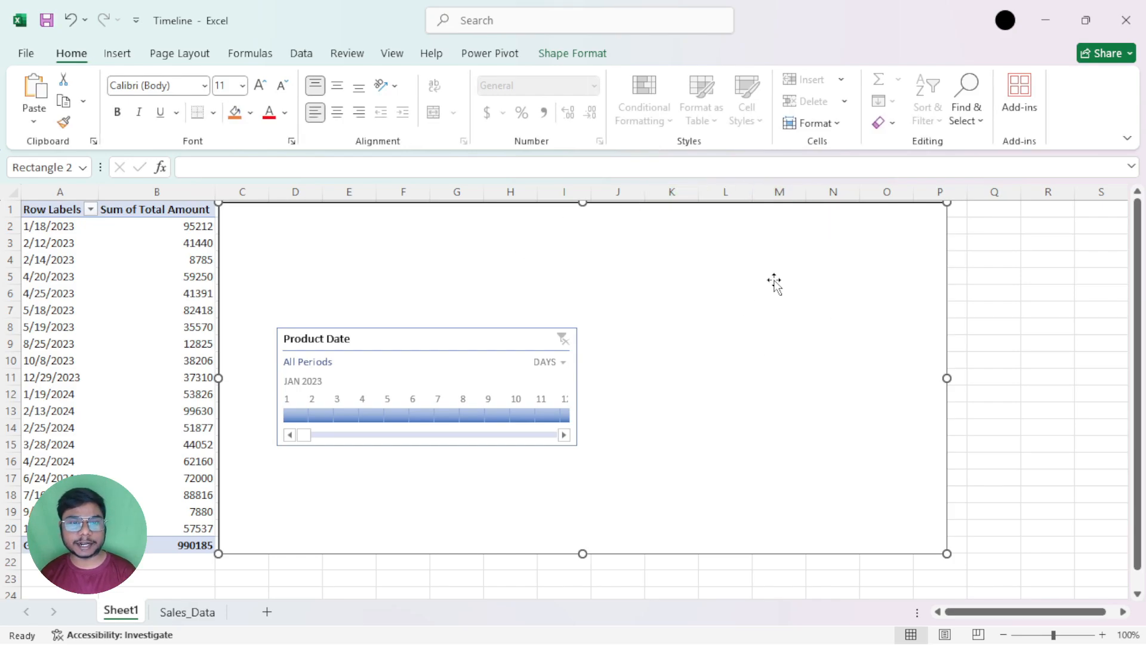
ctrl+click(445, 338)
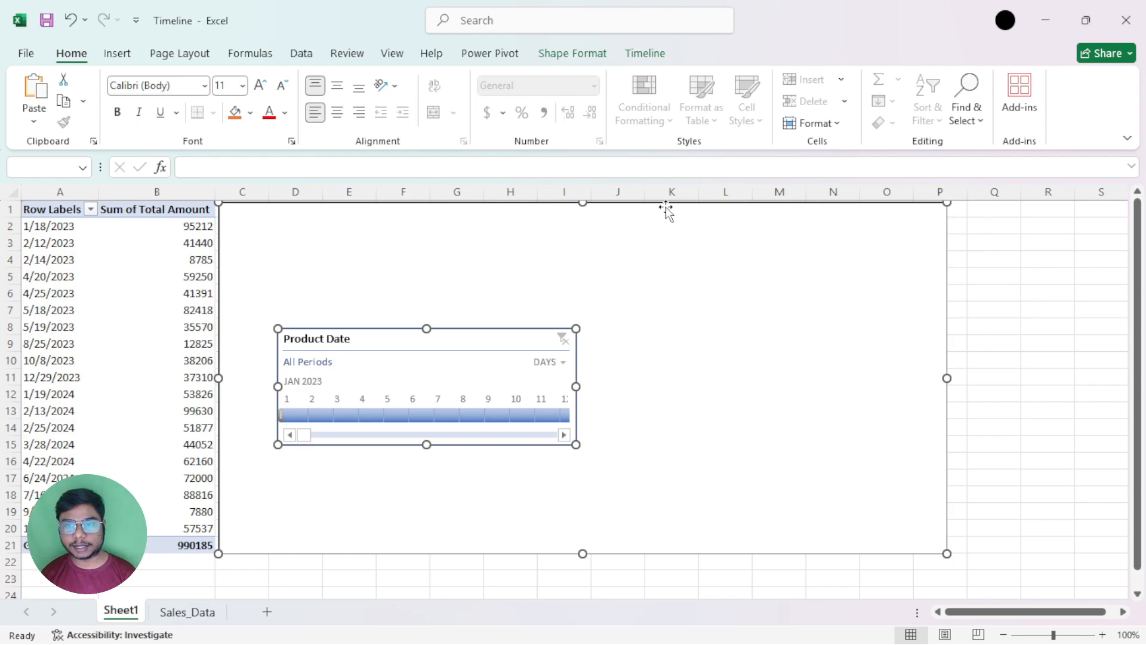
click(645, 55)
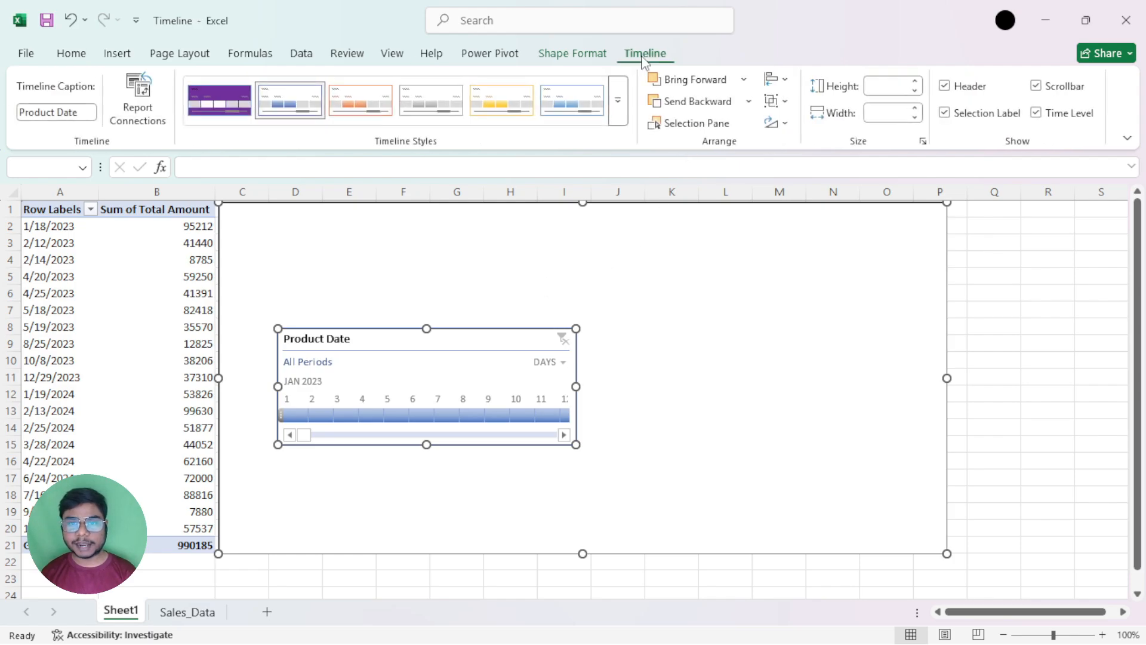
click(571, 55)
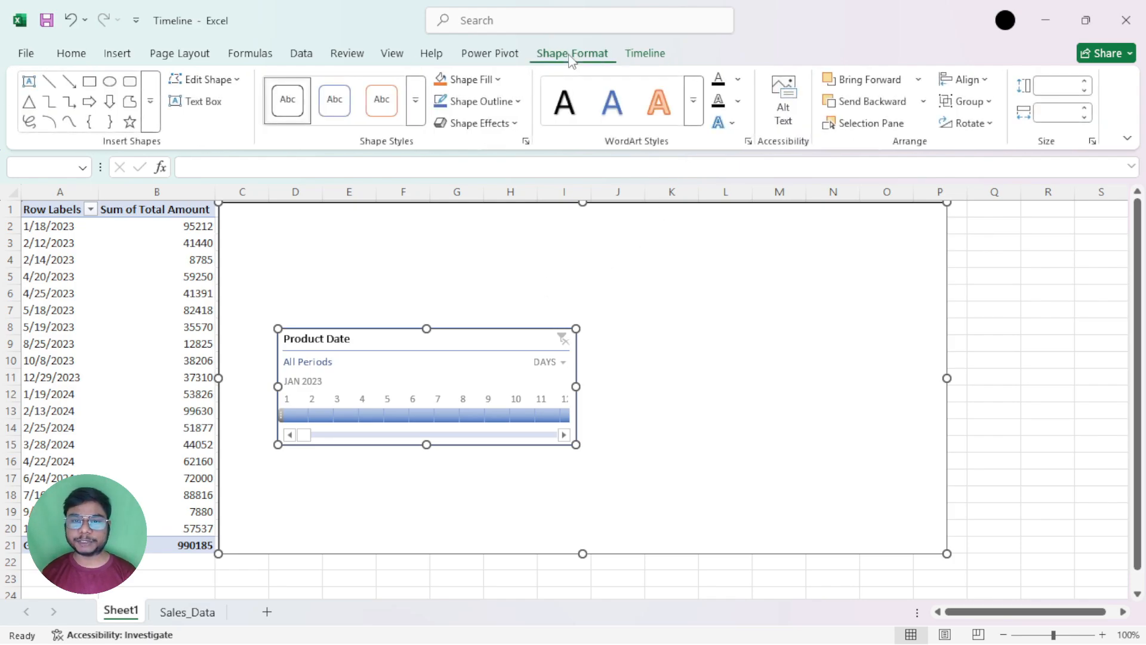
click(657, 58)
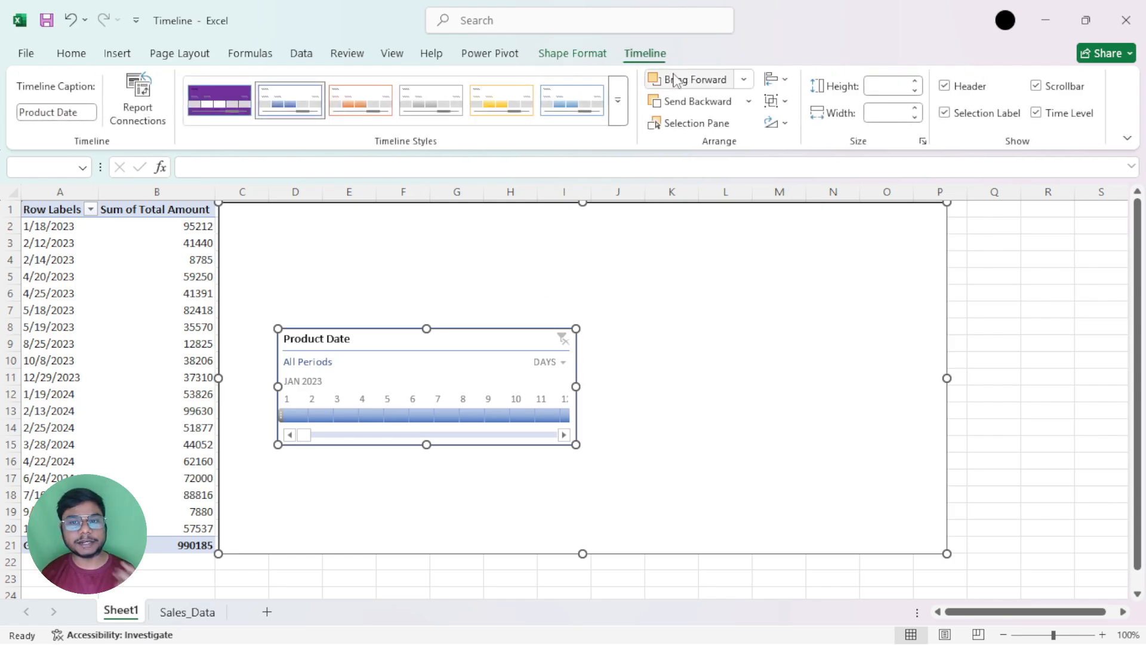
click(785, 125)
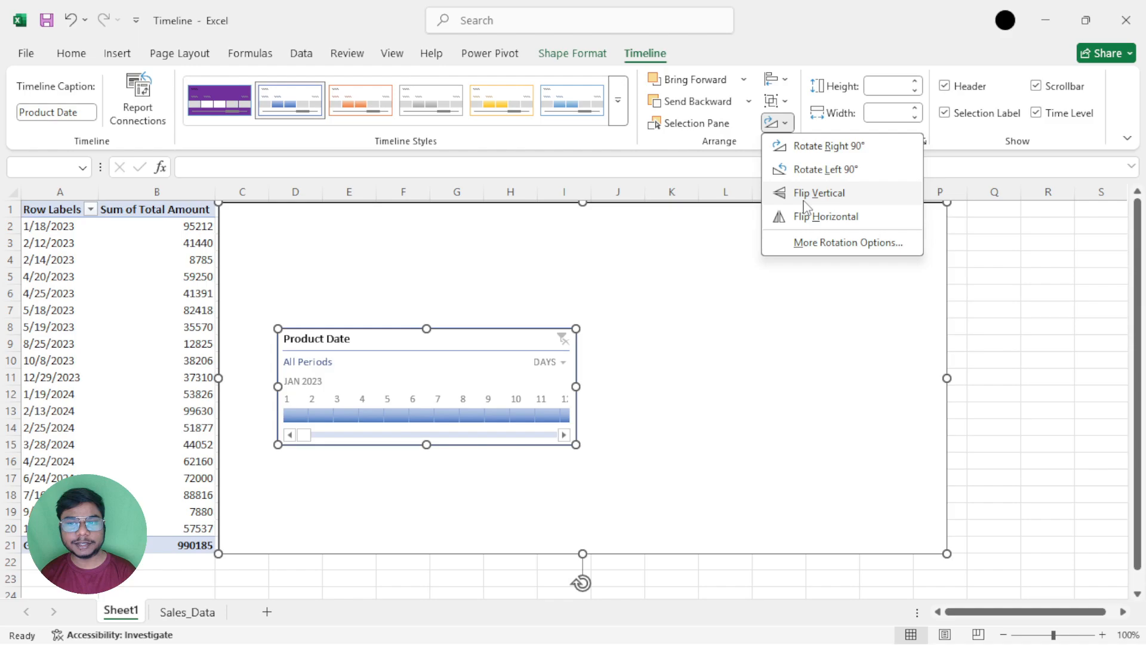
click(788, 79)
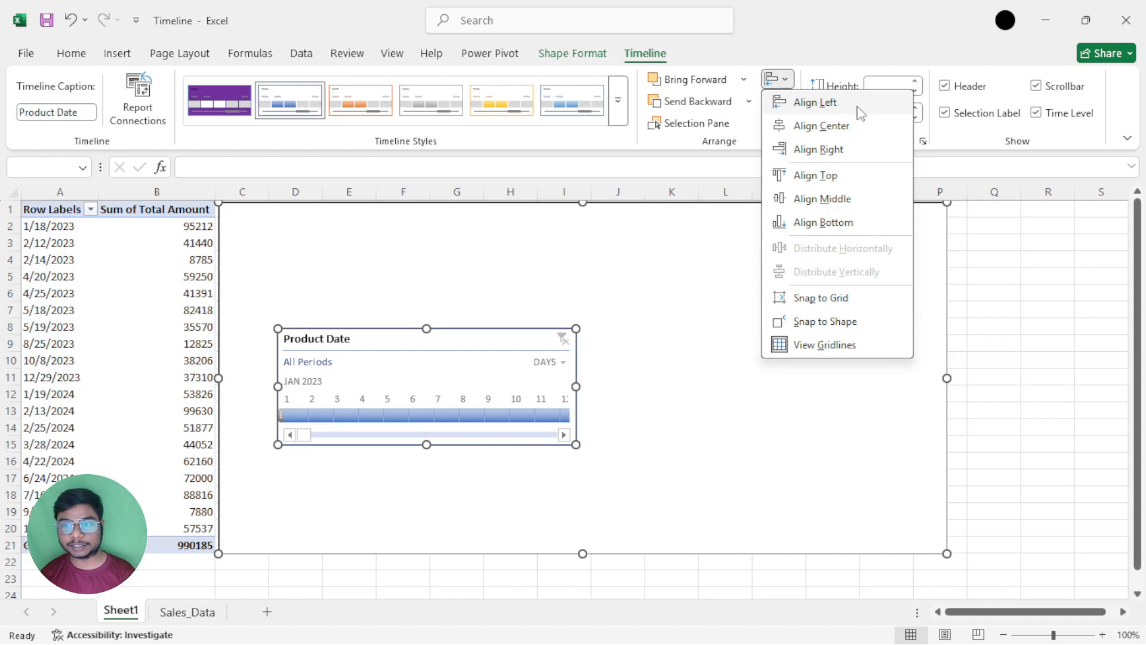
click(832, 179)
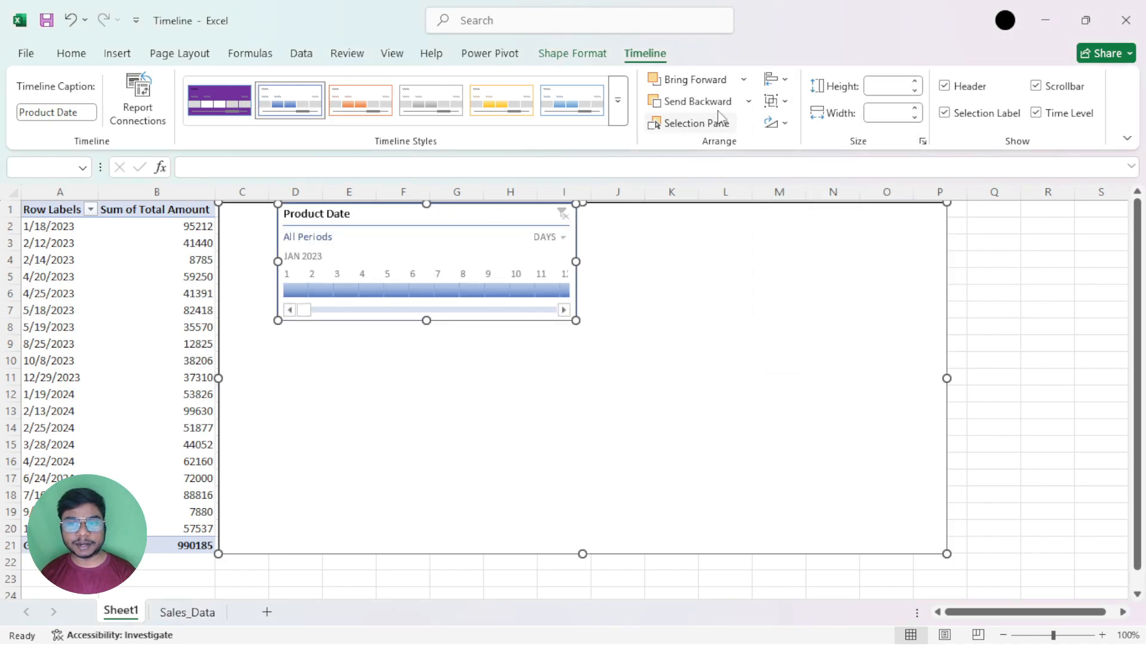
Align the timeline with the rectangle's horizontal center, and align it to the rectangle's vertical middle
click(778, 101)
click(786, 79)
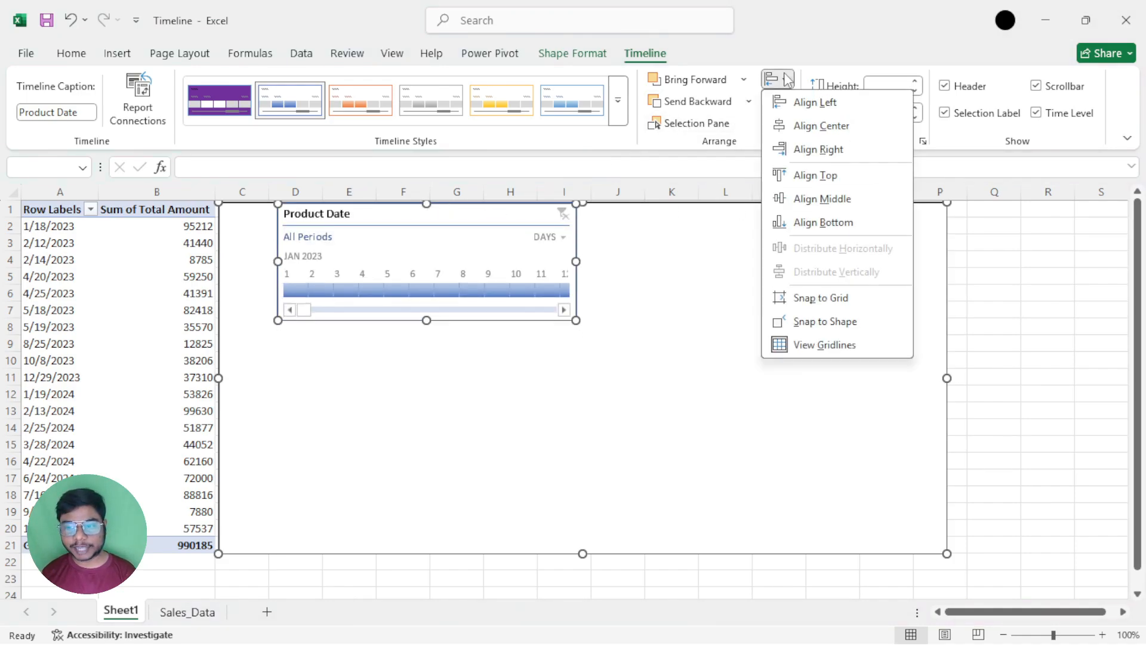
click(795, 126)
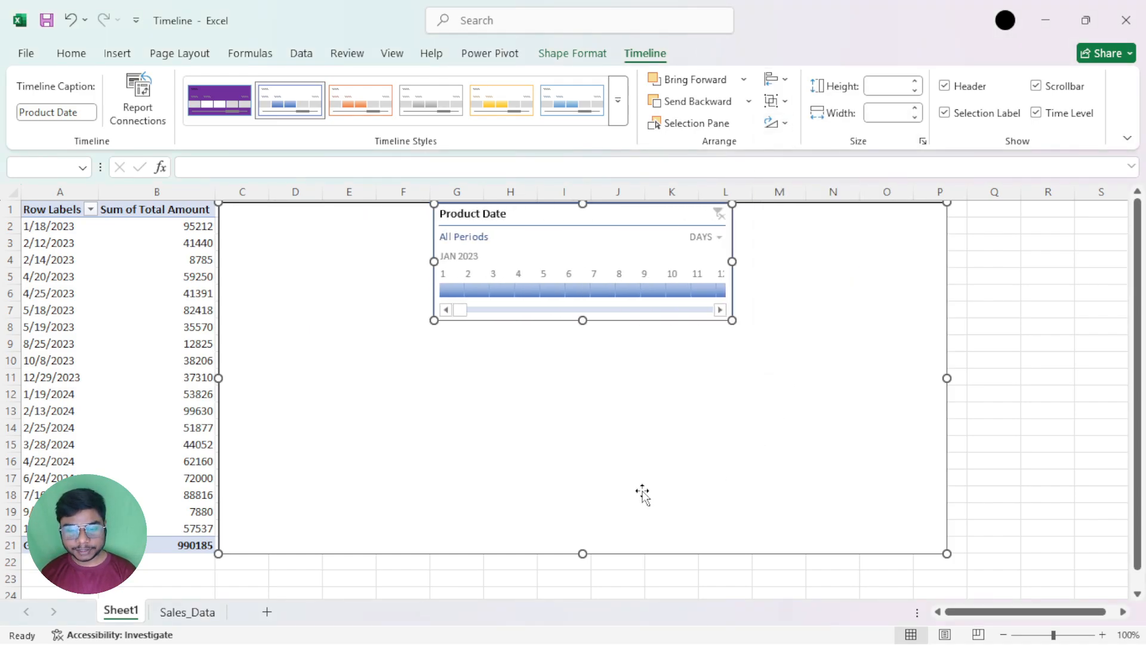
click(787, 80)
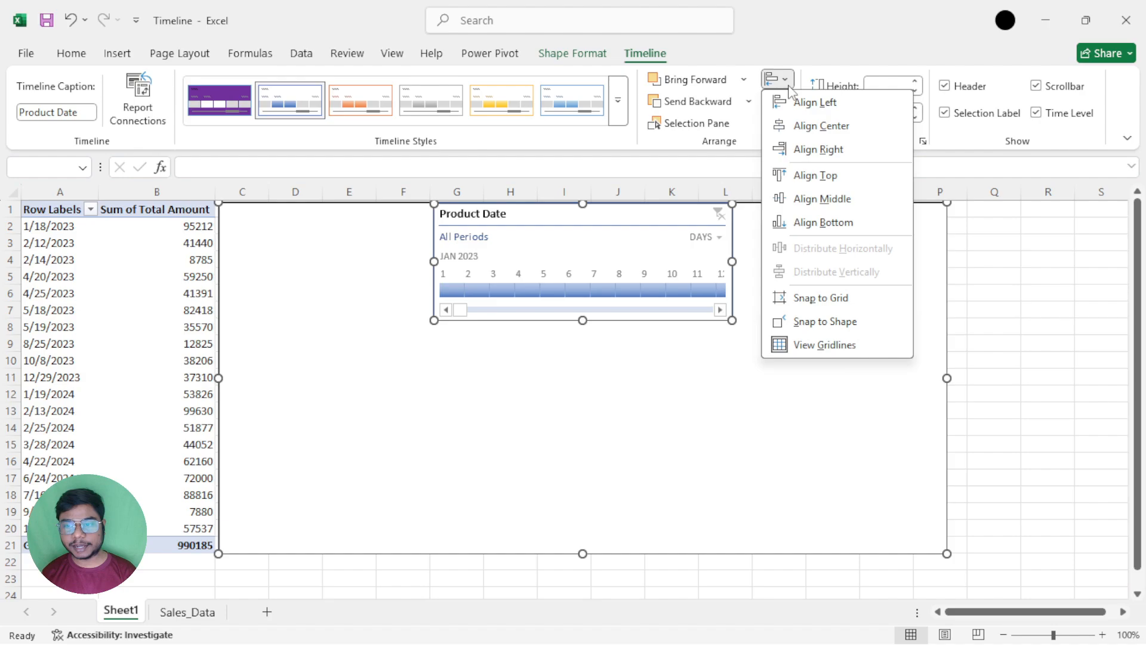
click(812, 203)
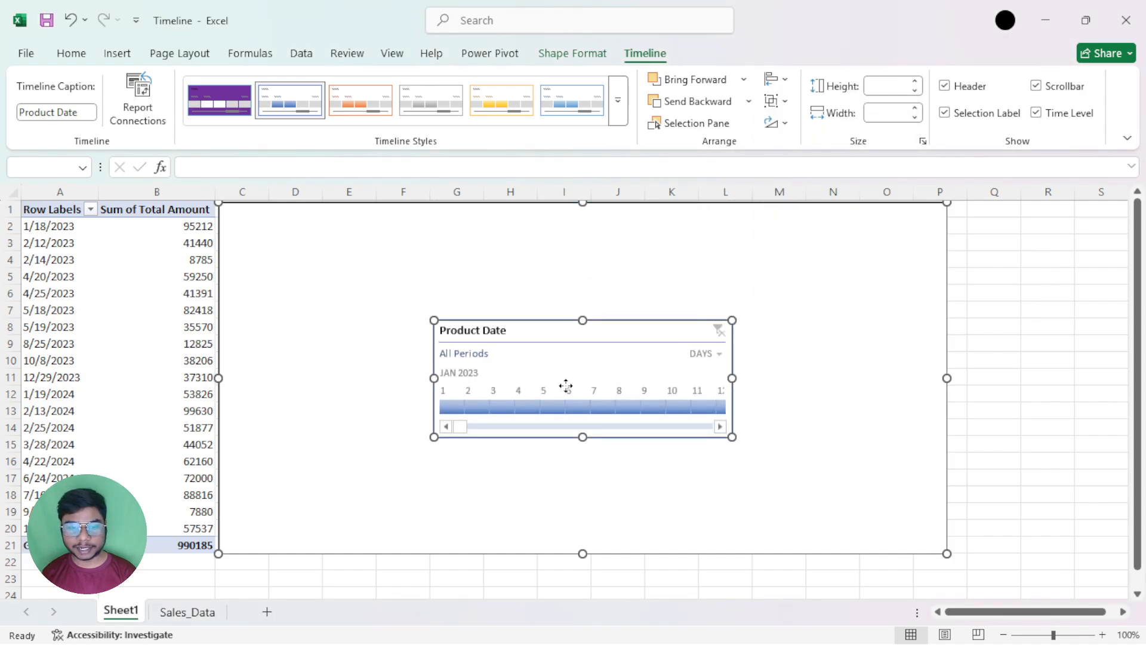
Align the timeline to the top and left edges of the rectangle
click(775, 79)
click(816, 175)
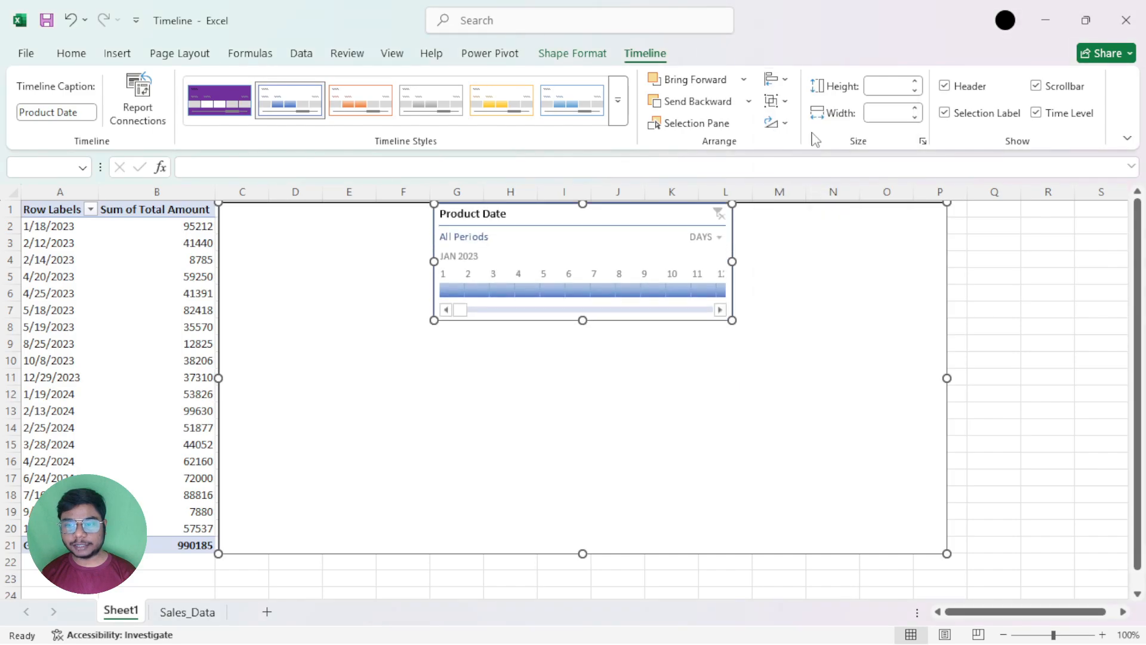
click(776, 79)
click(801, 104)
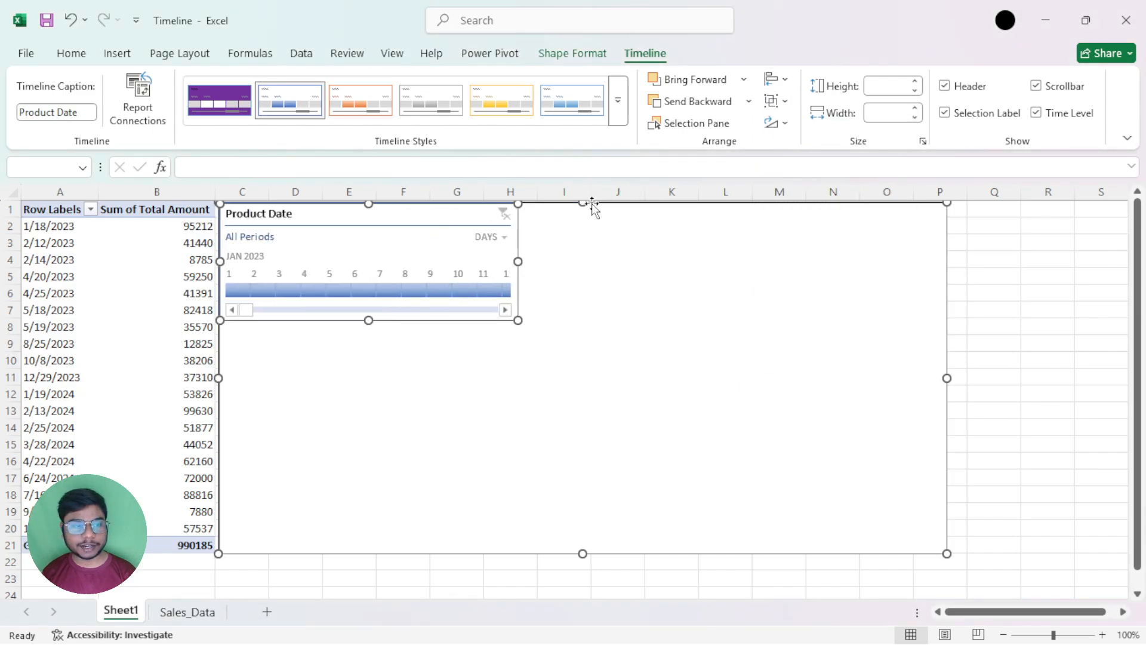
Align the timeline to the rectangle's bottom edge and center it horizontally
click(774, 79)
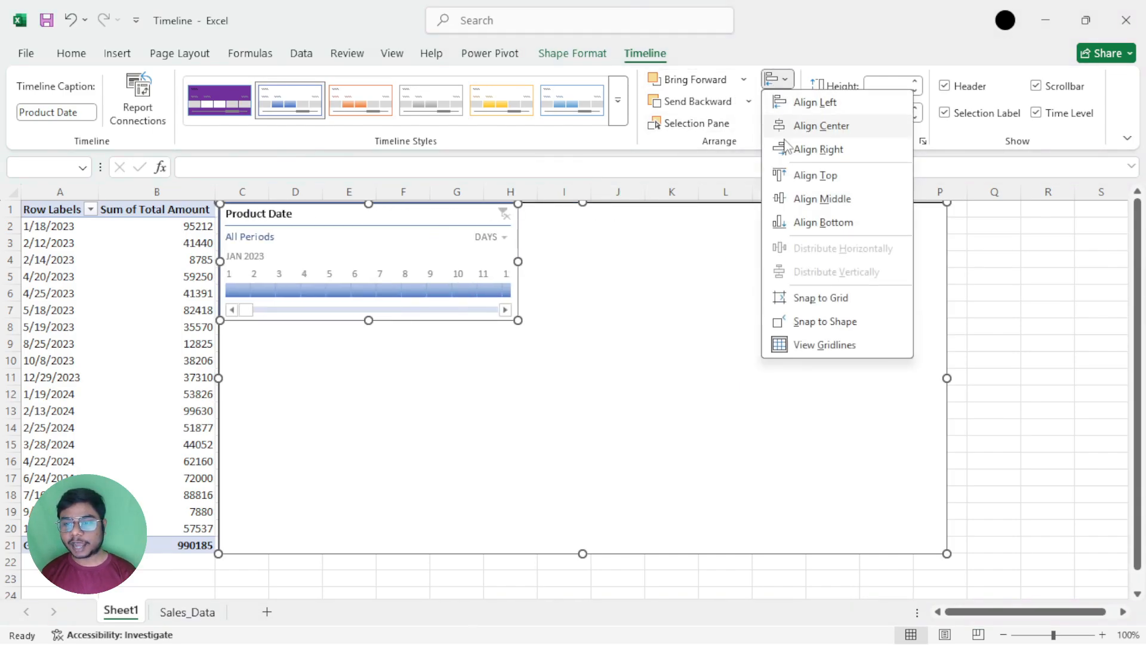
click(803, 223)
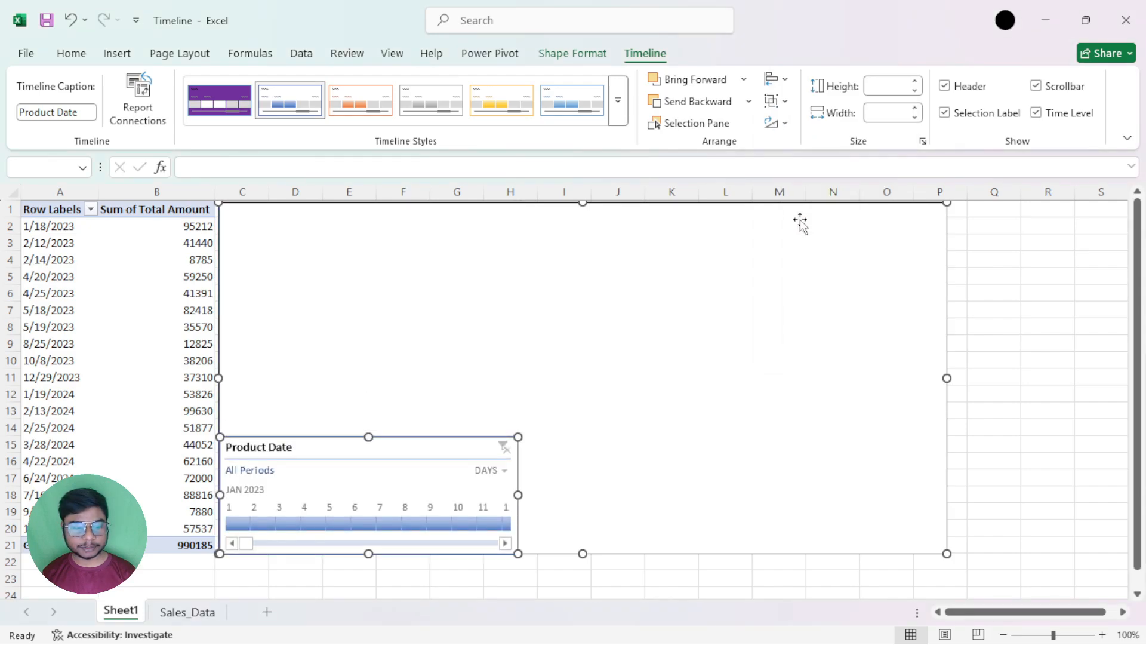
click(776, 79)
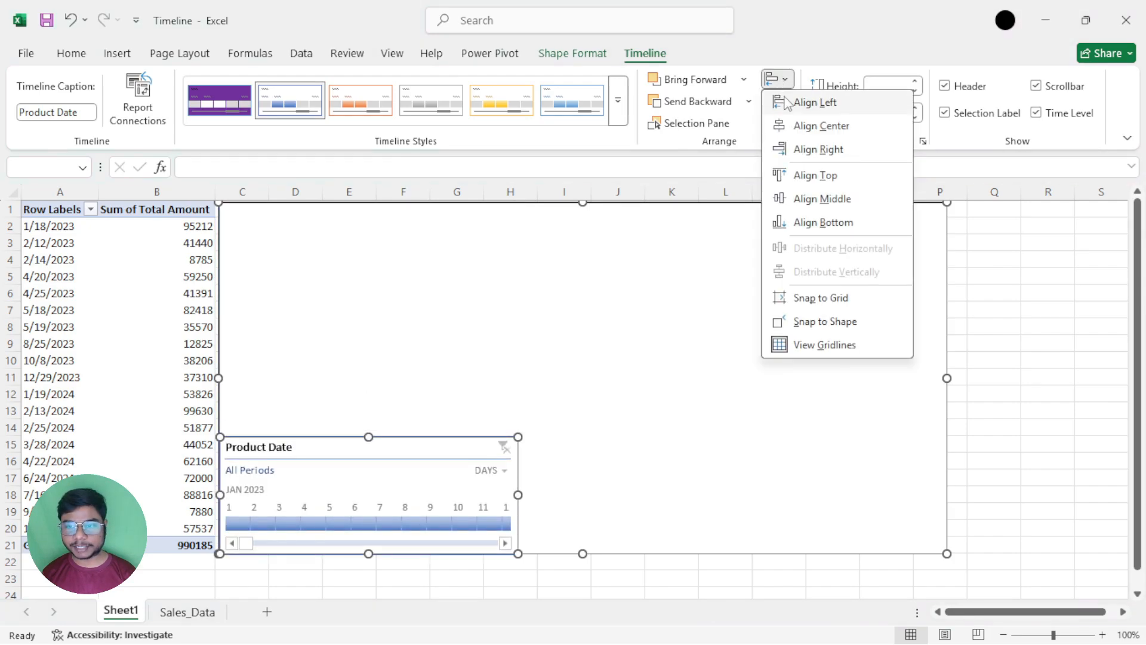
click(813, 127)
Align the timeline with the rectangle's right edge, and center it horizontally again
click(777, 79)
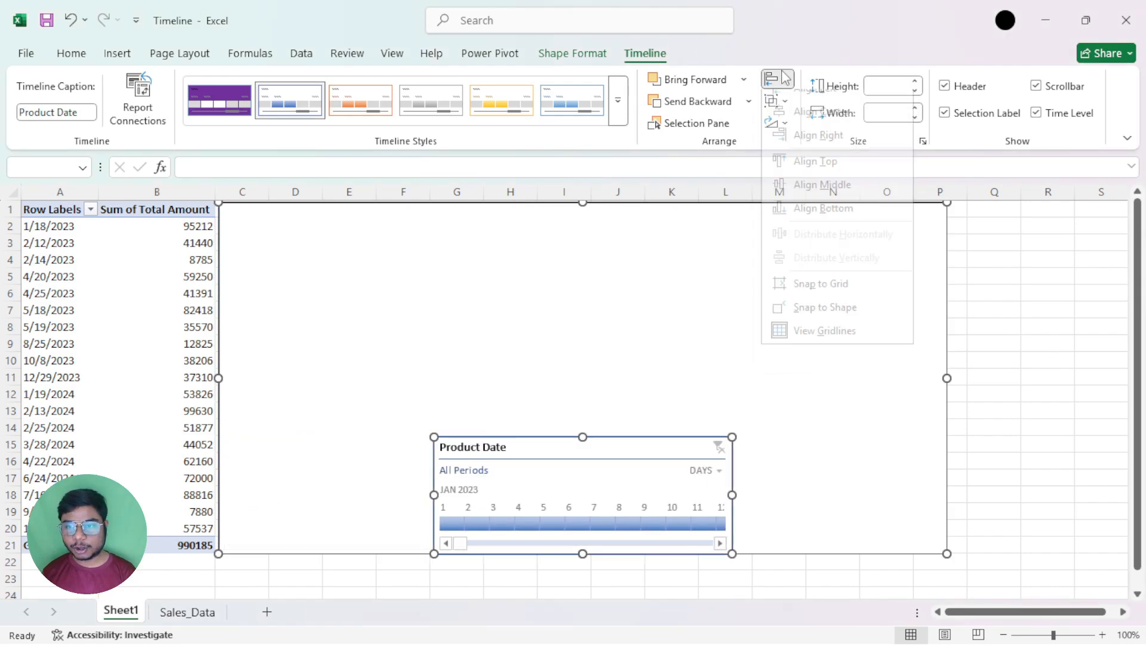
click(833, 151)
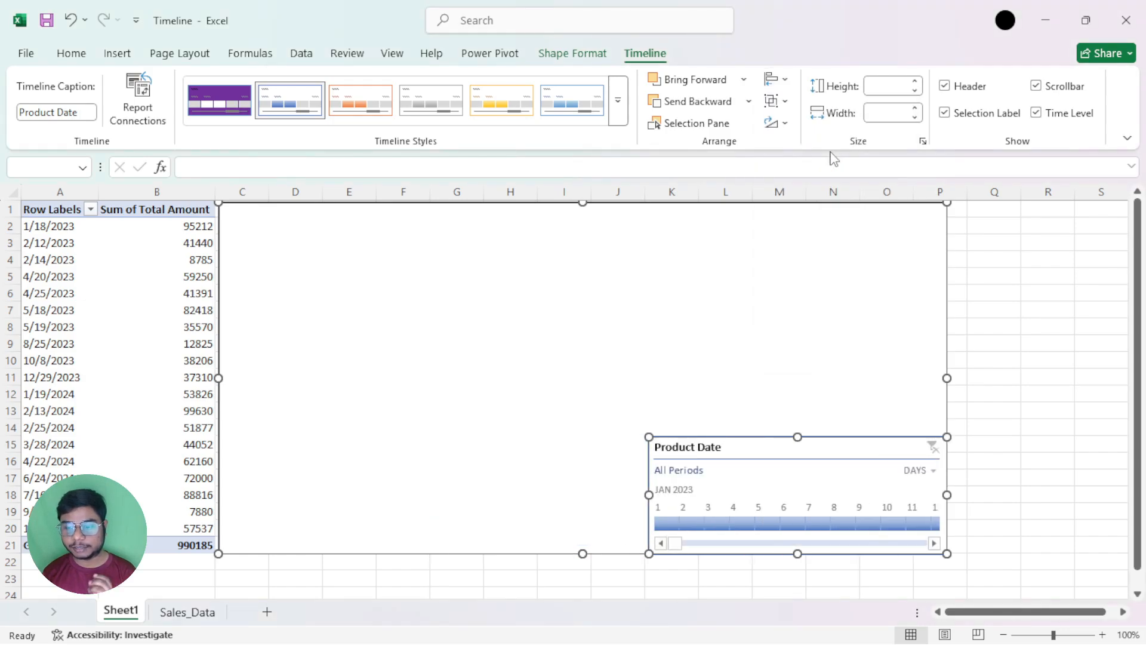
click(777, 78)
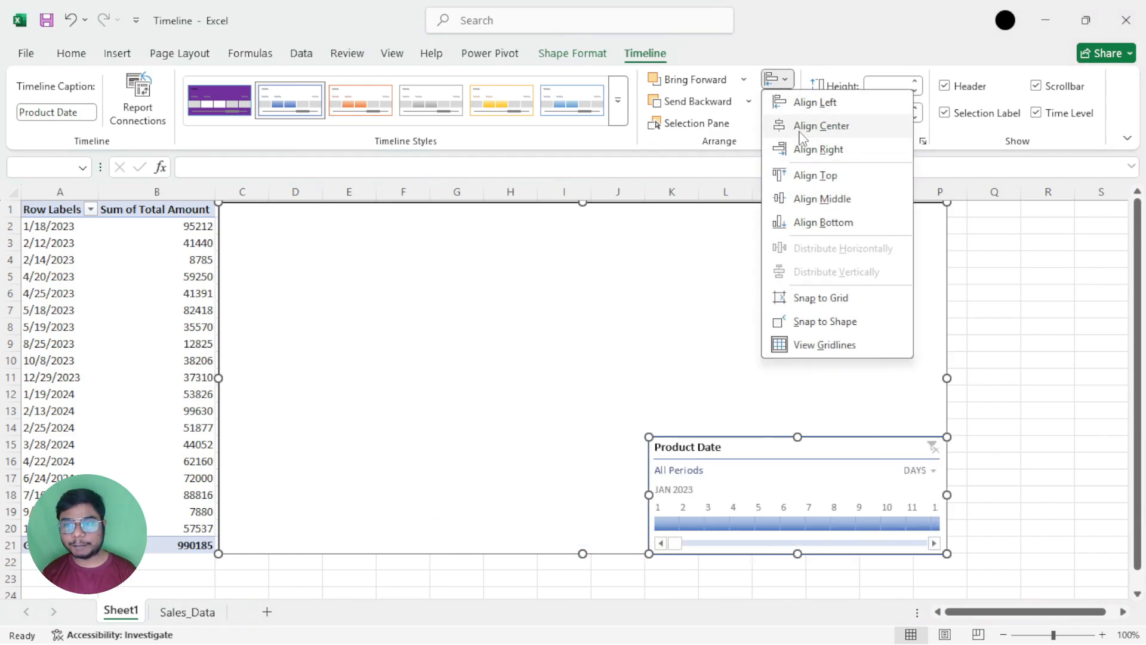
click(800, 133)
Clear the joint selection and move the Date timeline alone to the upper-middle area of the rectangle
click(778, 78)
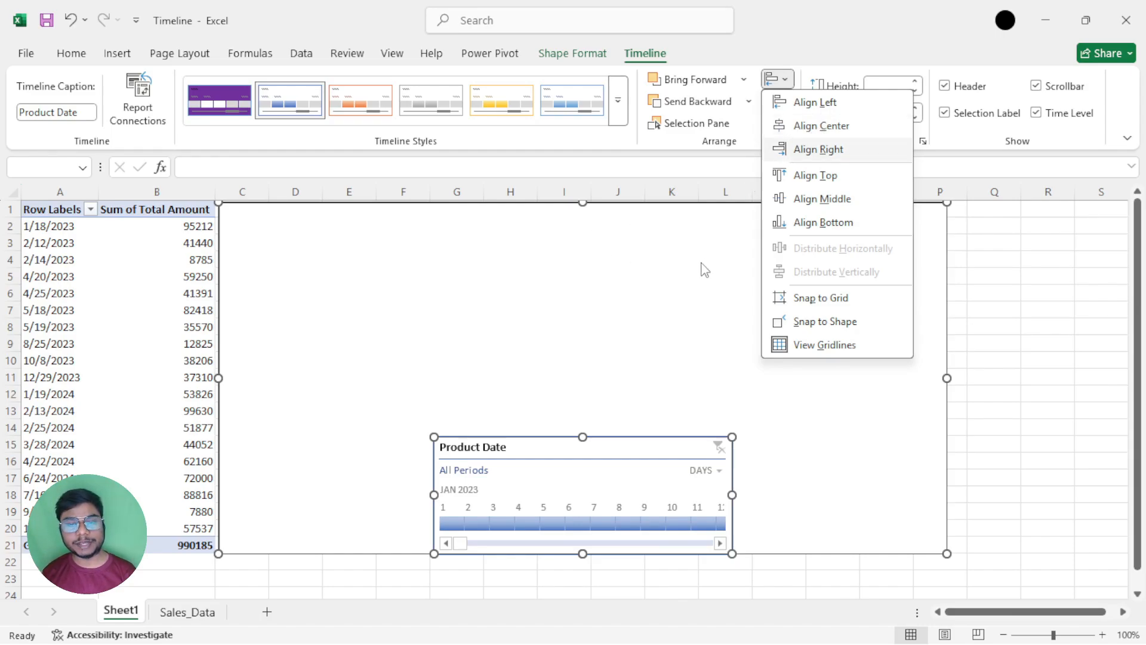
click(652, 379)
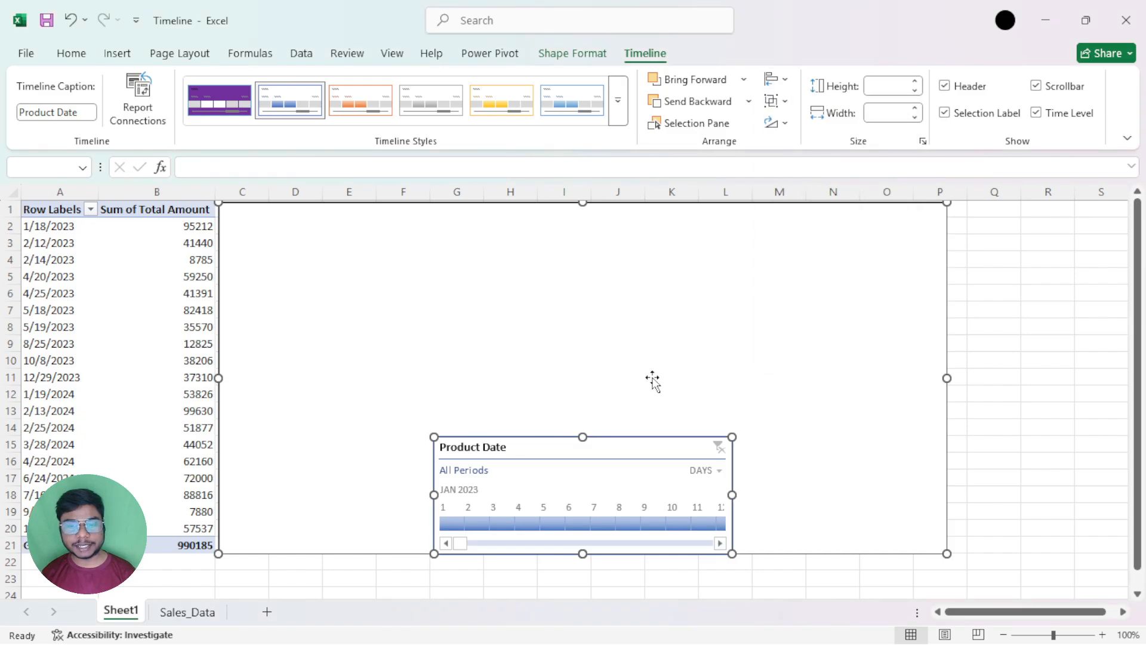
click(653, 378)
drag(627, 443, 589, 259)
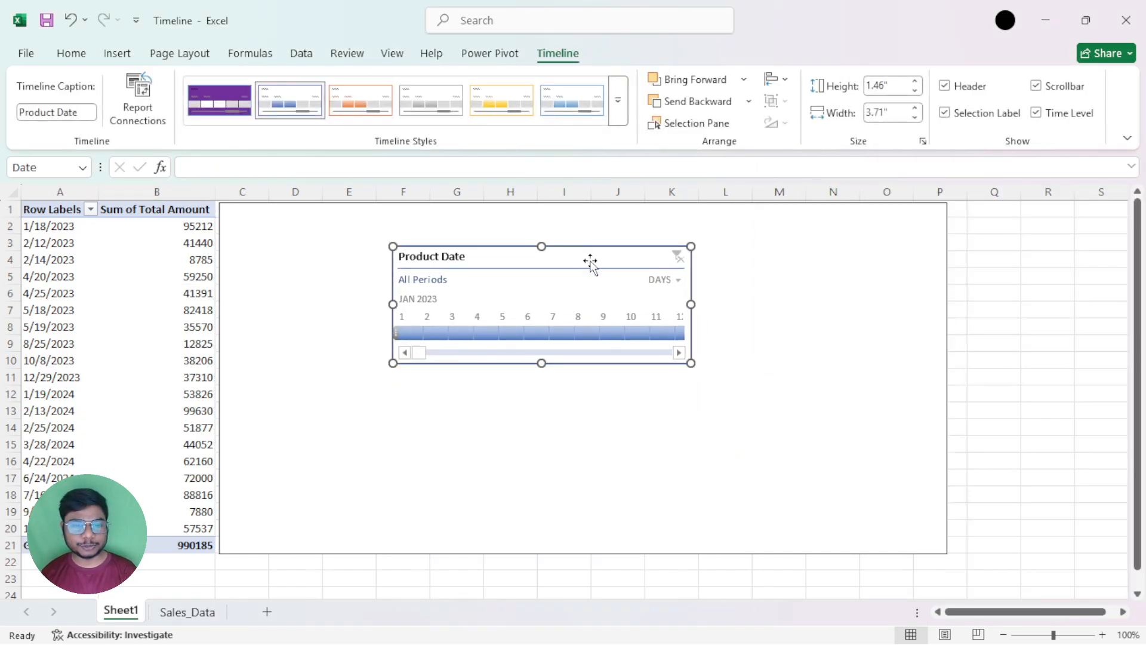
Duplicate the Date timeline, shrink the copy to about 0.71" high by 2.85" wide, and place it inside the original's outline
key(ctrl+d)
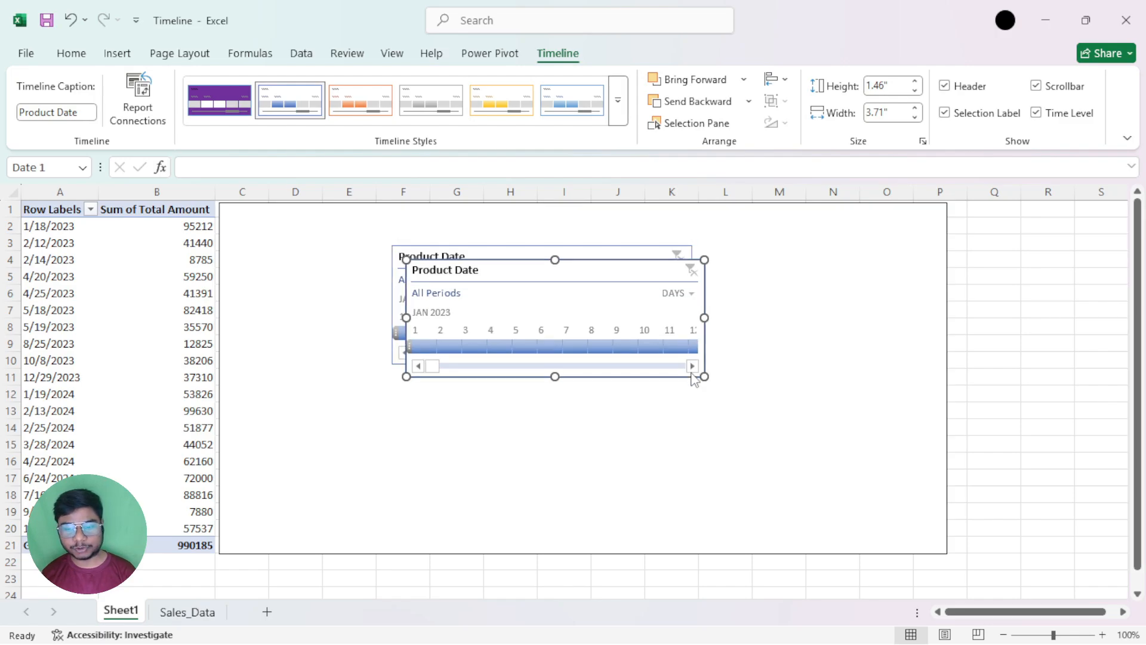
drag(702, 375, 635, 315)
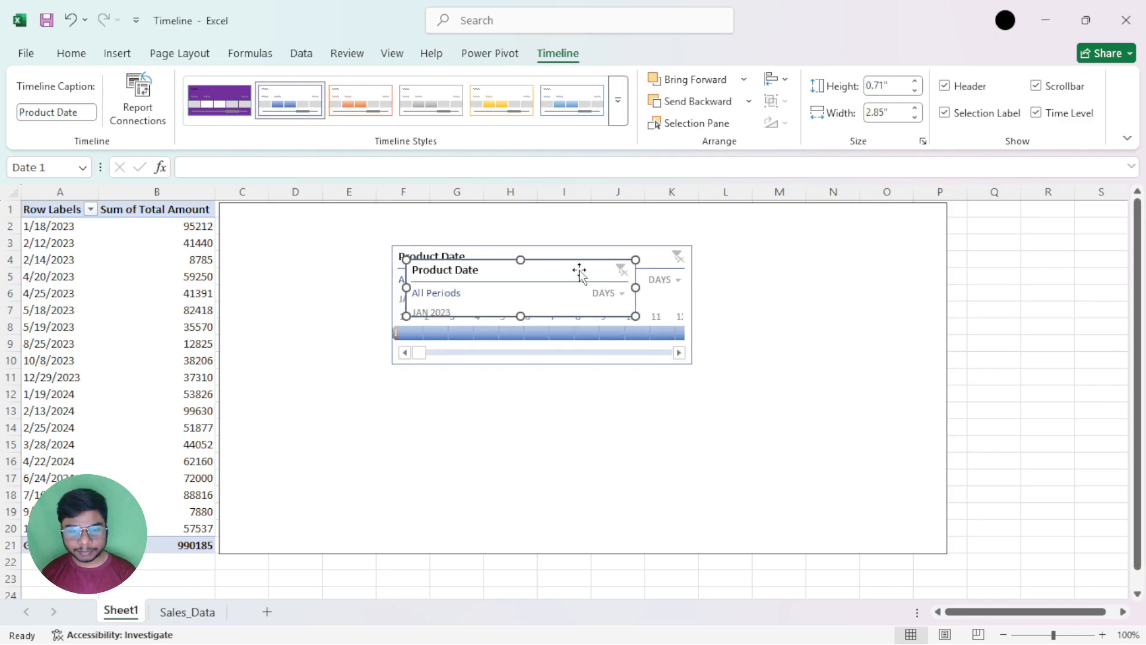
drag(579, 272, 598, 287)
Select both timelines and align the smaller copy to the original's top and left edges
click(614, 251)
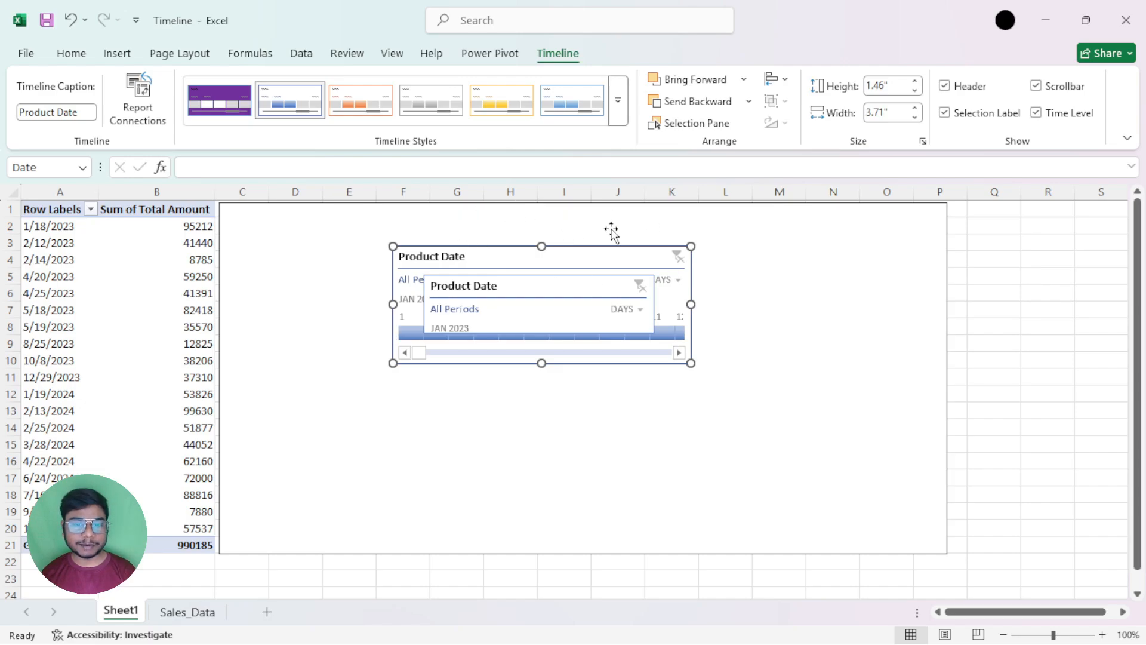
ctrl+click(588, 285)
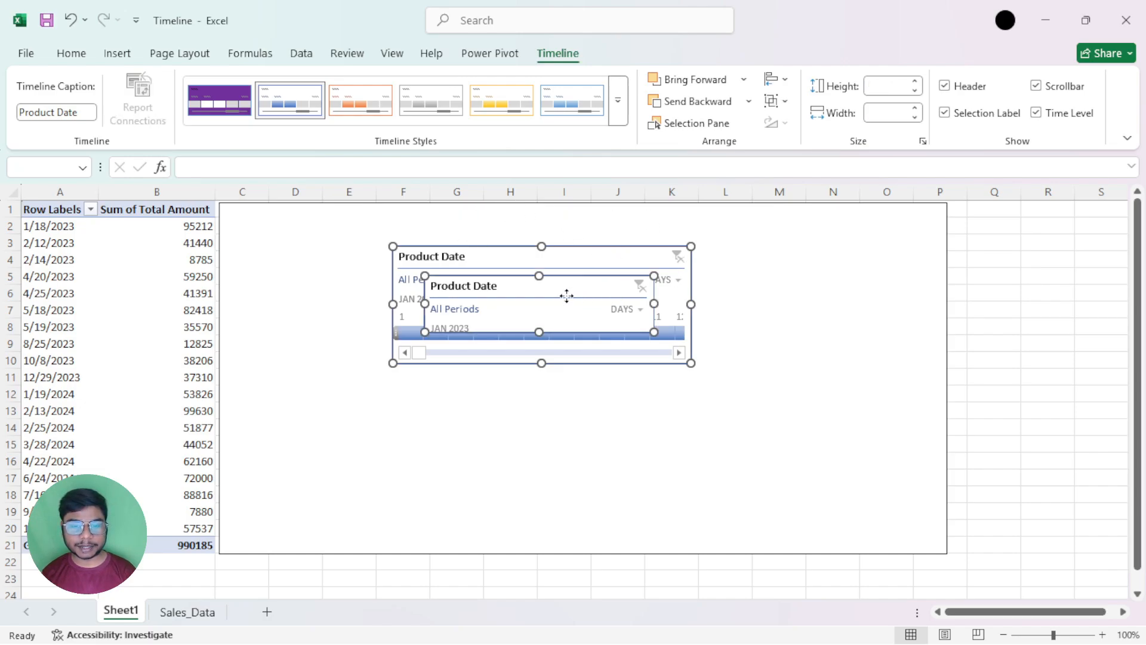
click(770, 79)
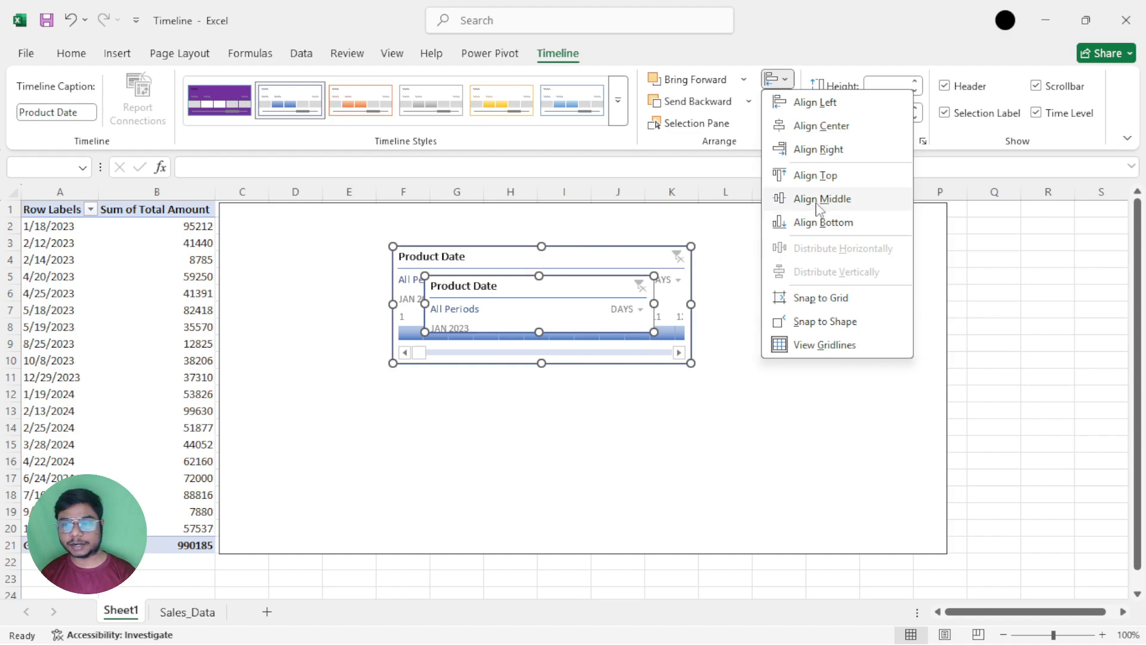
click(815, 175)
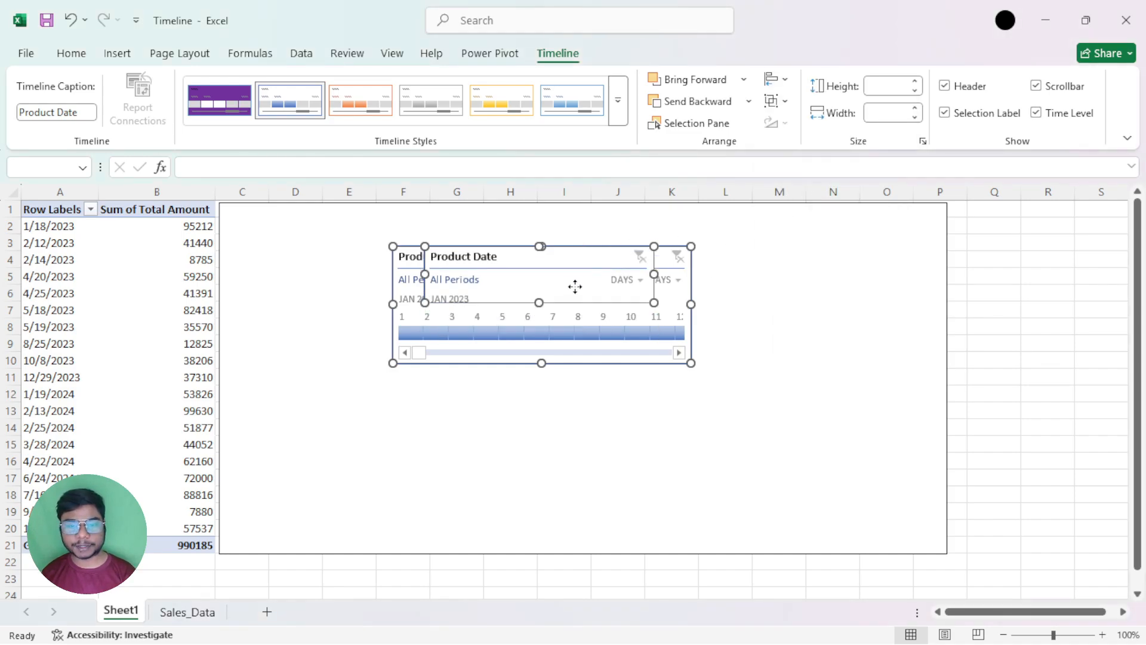
click(778, 79)
click(807, 102)
Delete the smaller duplicate timeline, and check the alignment options offered for the Date timeline alone
click(778, 79)
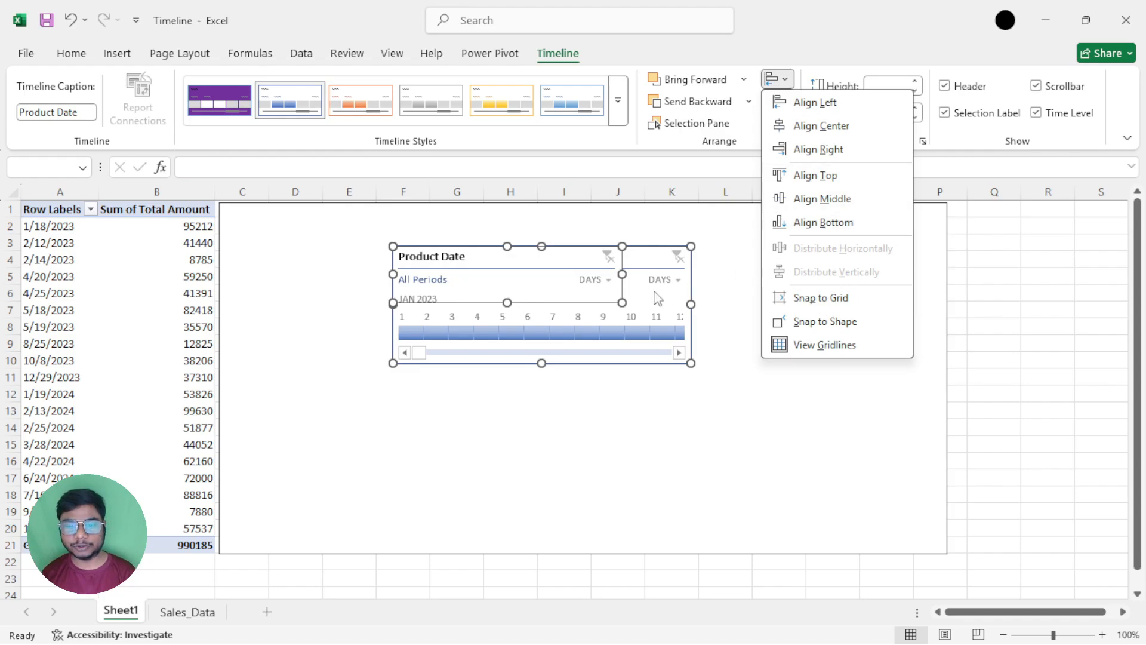
click(696, 350)
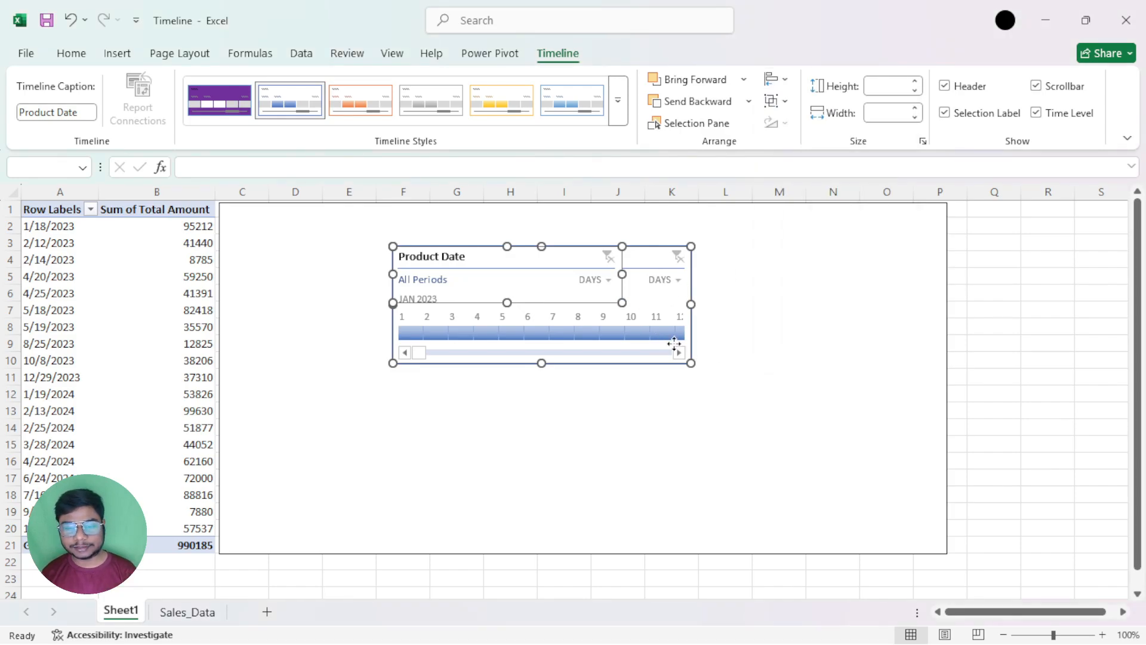
click(590, 393)
click(567, 298)
key(Escape)
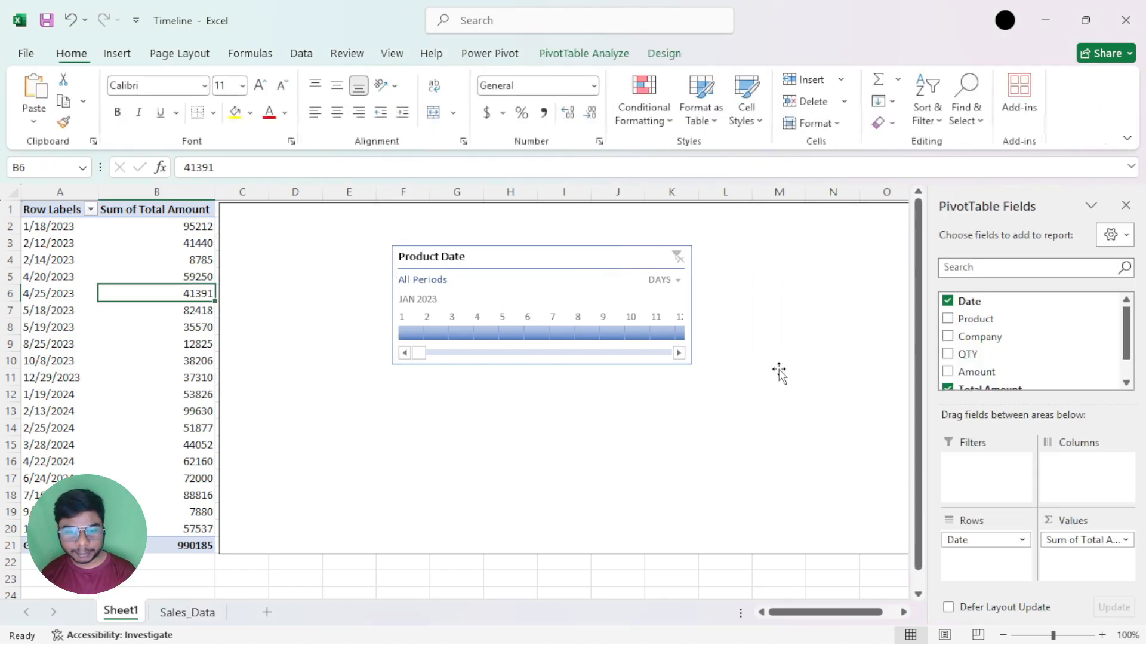
click(533, 255)
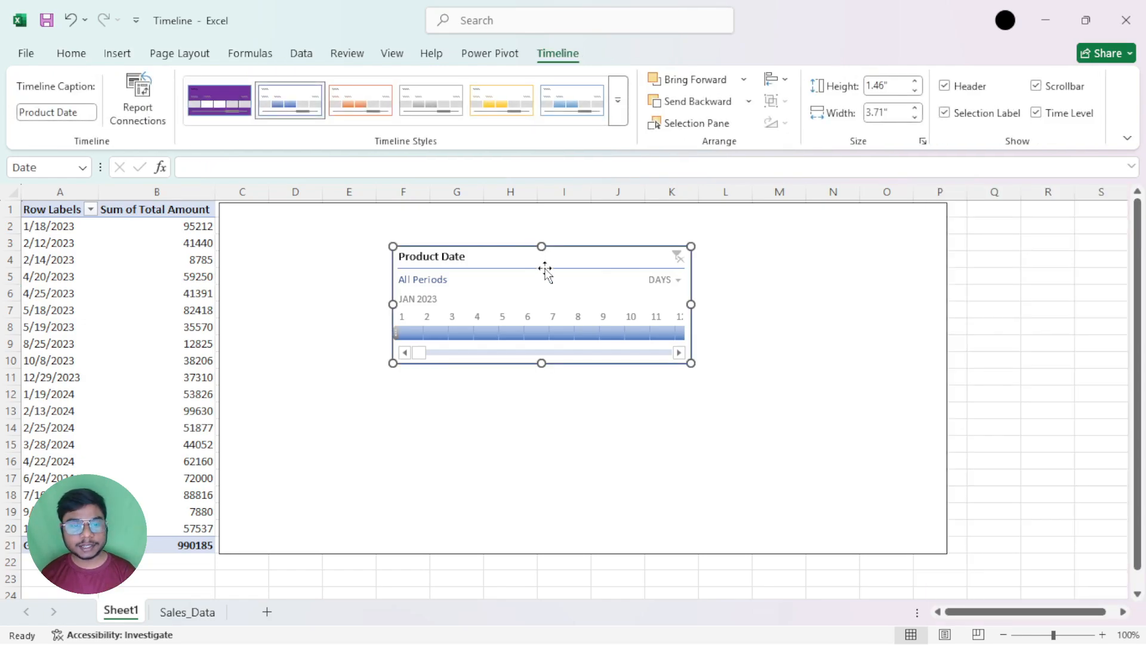
click(776, 79)
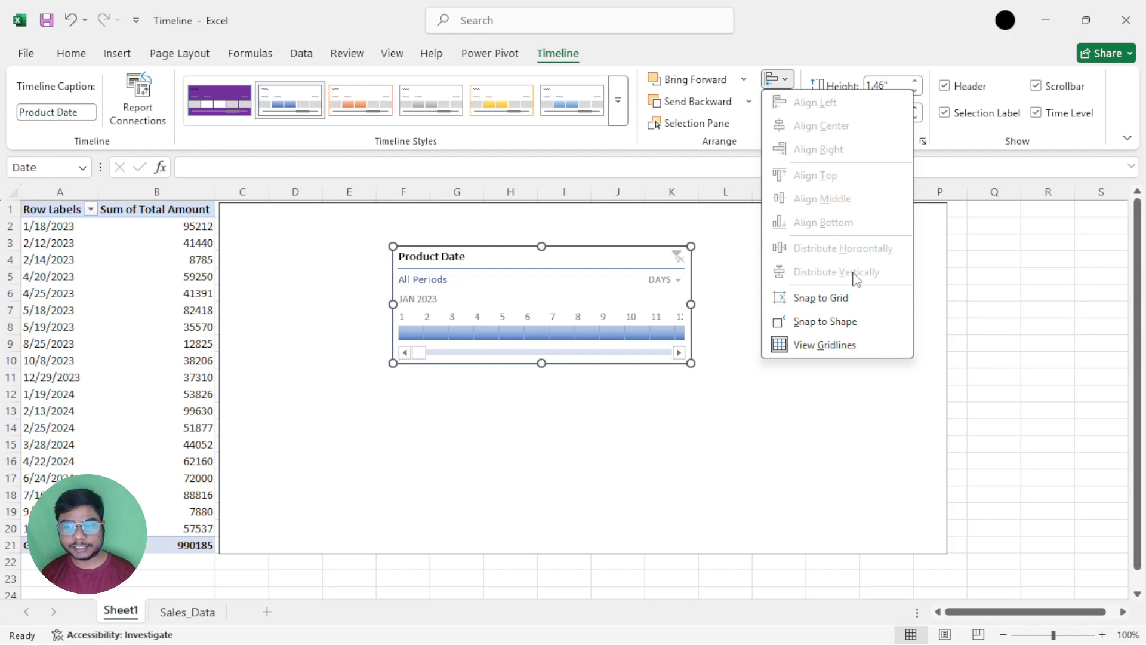
Shrink the Date timeline to about 0.84" high by 3.28" wide, and move it near the rectangle's top center
click(618, 258)
drag(690, 361, 657, 313)
drag(567, 264, 622, 240)
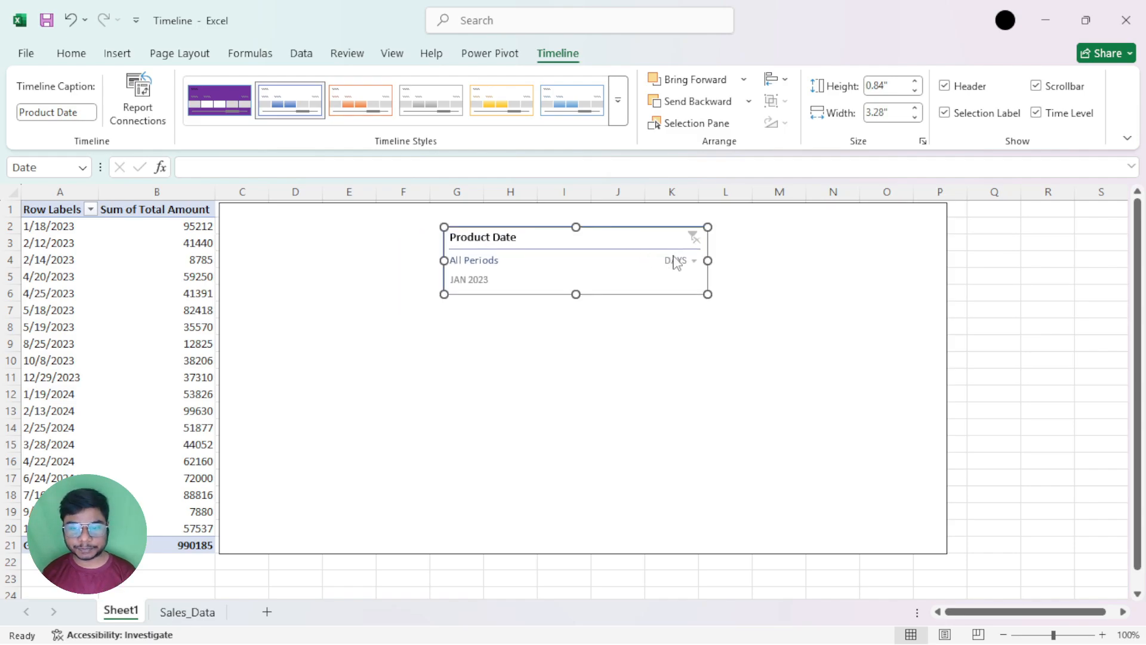
Duplicate the Date timeline twice and stack the three timelines in a rough column with uneven vertical gaps inside the rectangle
key(ctrl+d)
drag(627, 252, 615, 322)
key(ctrl+d)
drag(622, 404, 607, 487)
mouse_move(587, 232)
mouse_down()
mouse_move(579, 212)
mouse_move(592, 215)
mouse_up()
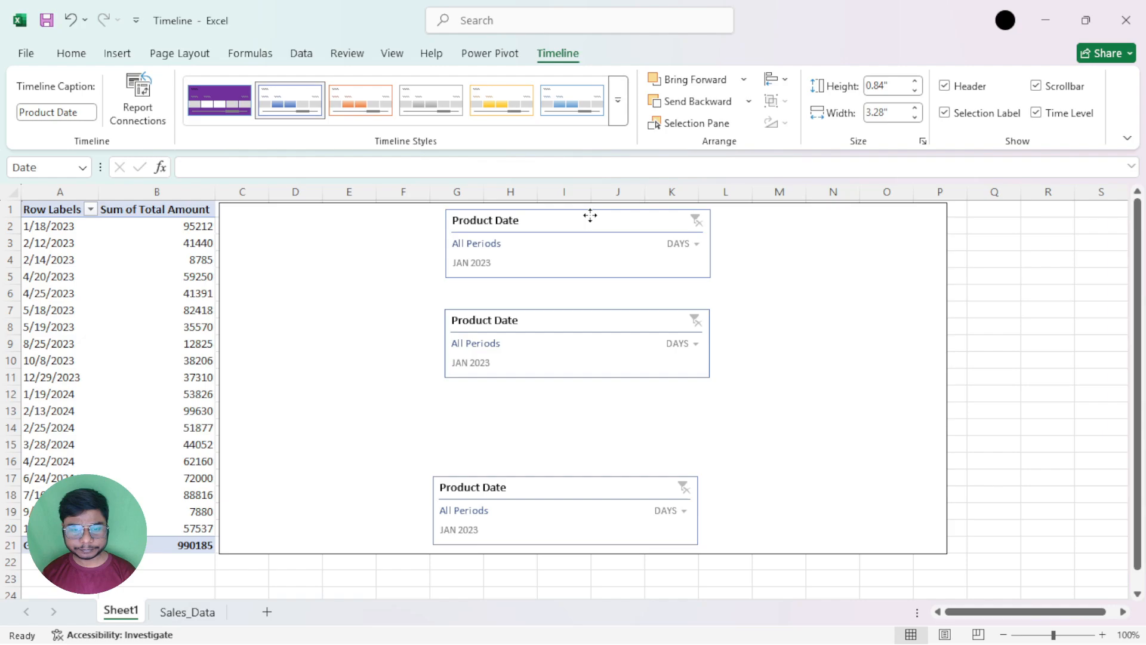
drag(597, 315, 594, 315)
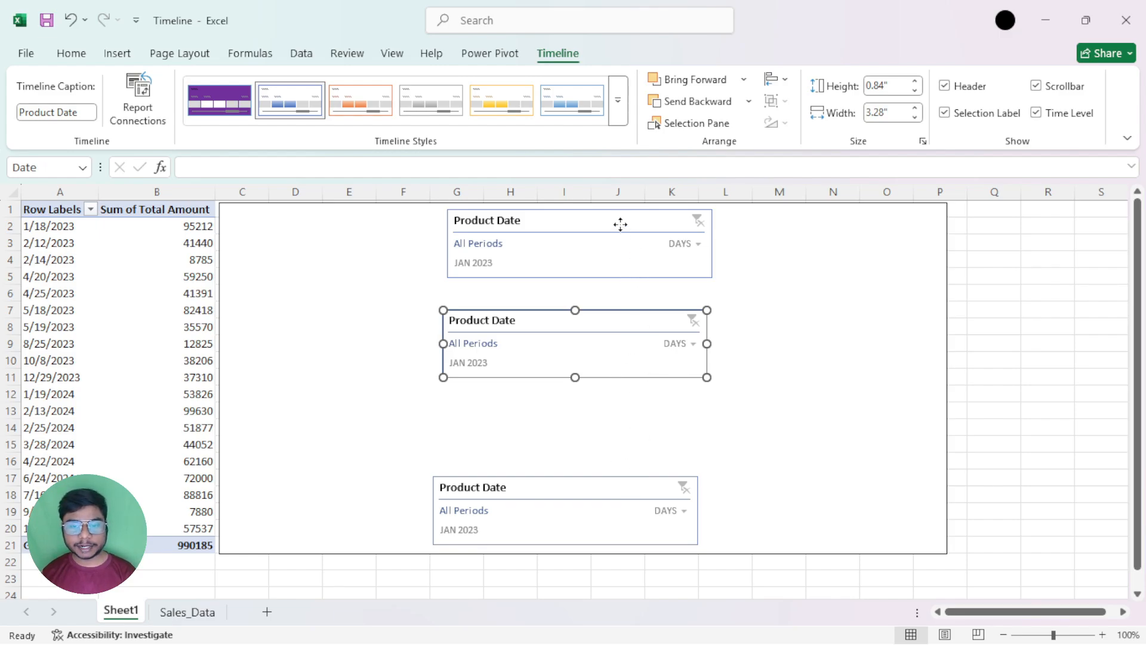
Compare the alignment and distribution options offered with all three timelines, only the uppermost one, and the upper two selected
click(620, 224)
ctrl+click(630, 314)
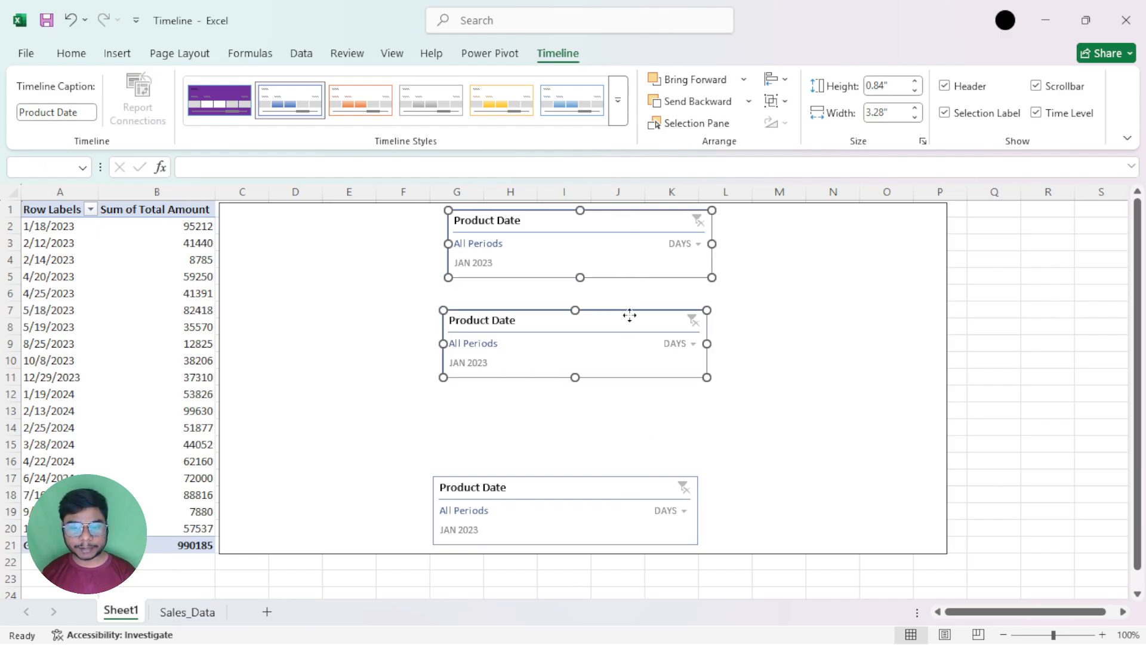
ctrl+click(626, 494)
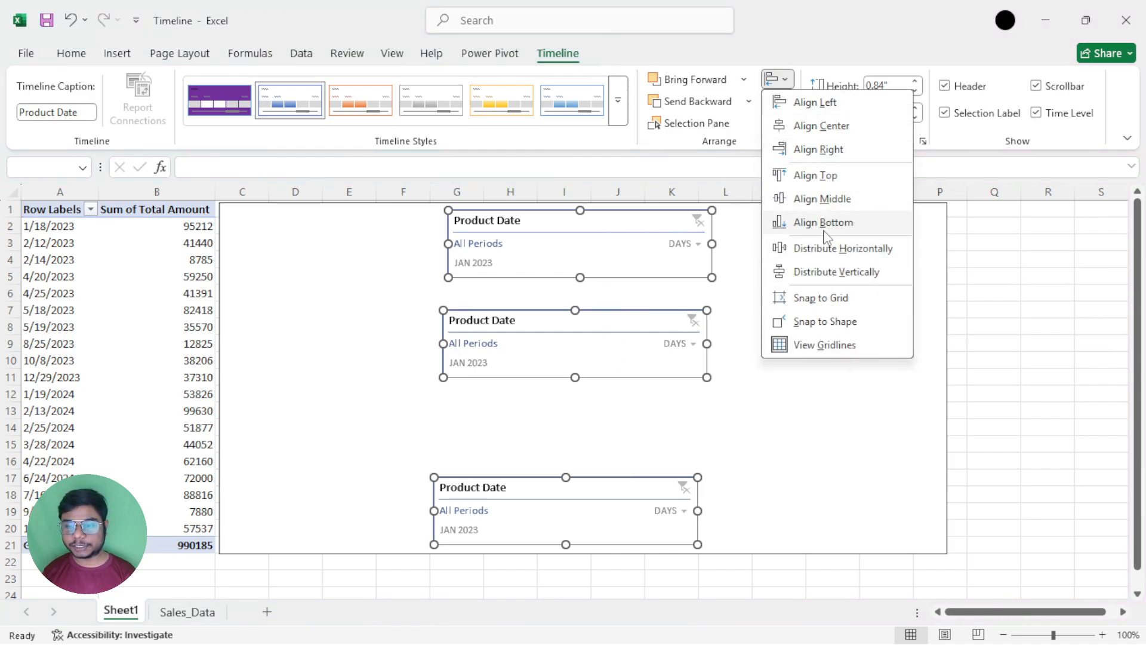
click(823, 250)
click(764, 380)
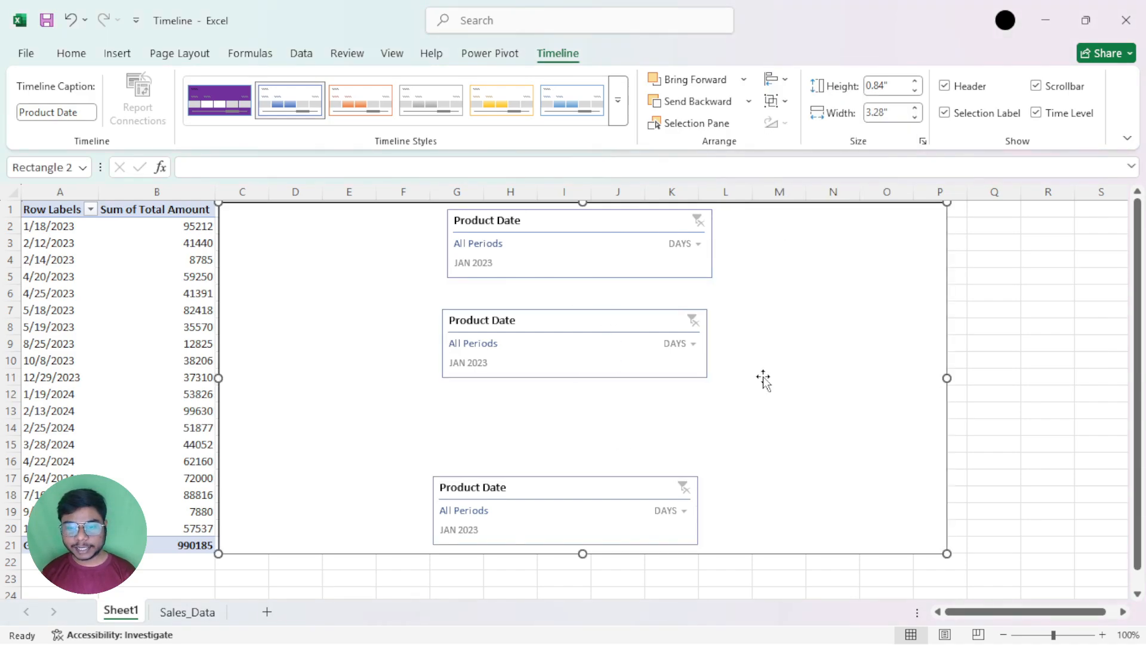
click(640, 267)
click(772, 81)
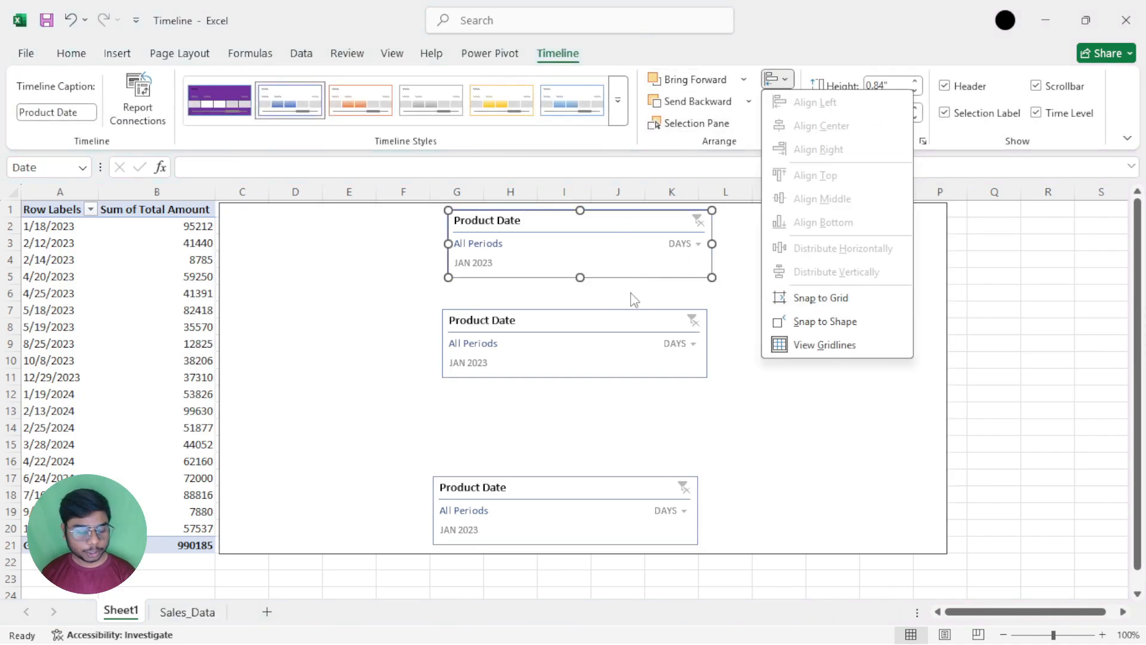
click(607, 316)
ctrl+click(609, 322)
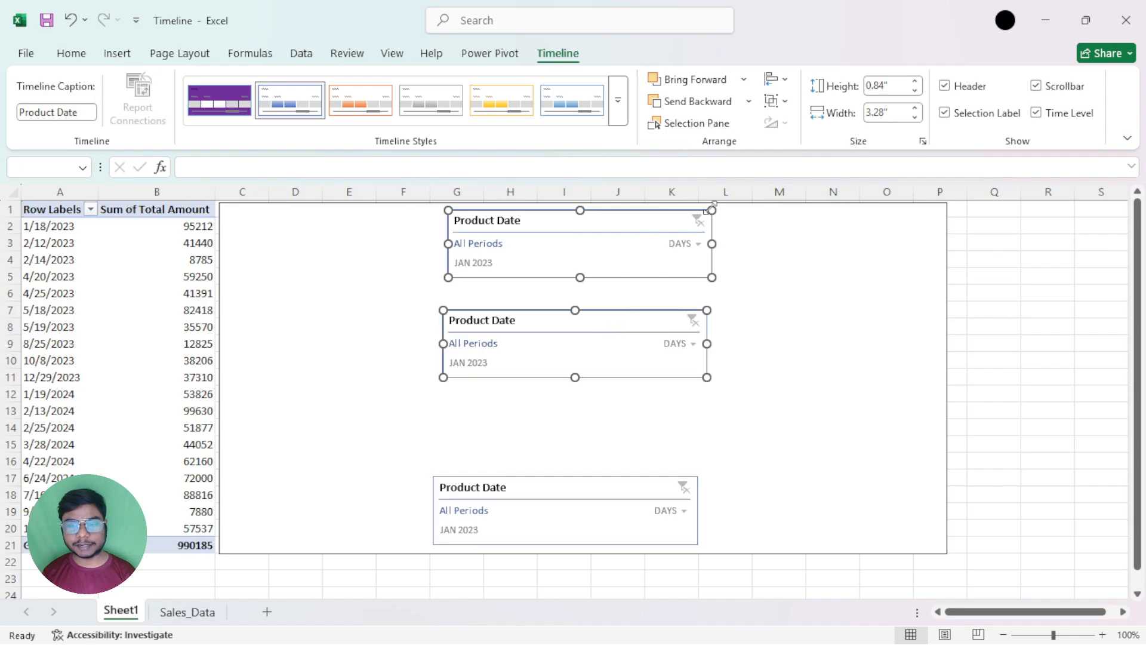
click(777, 79)
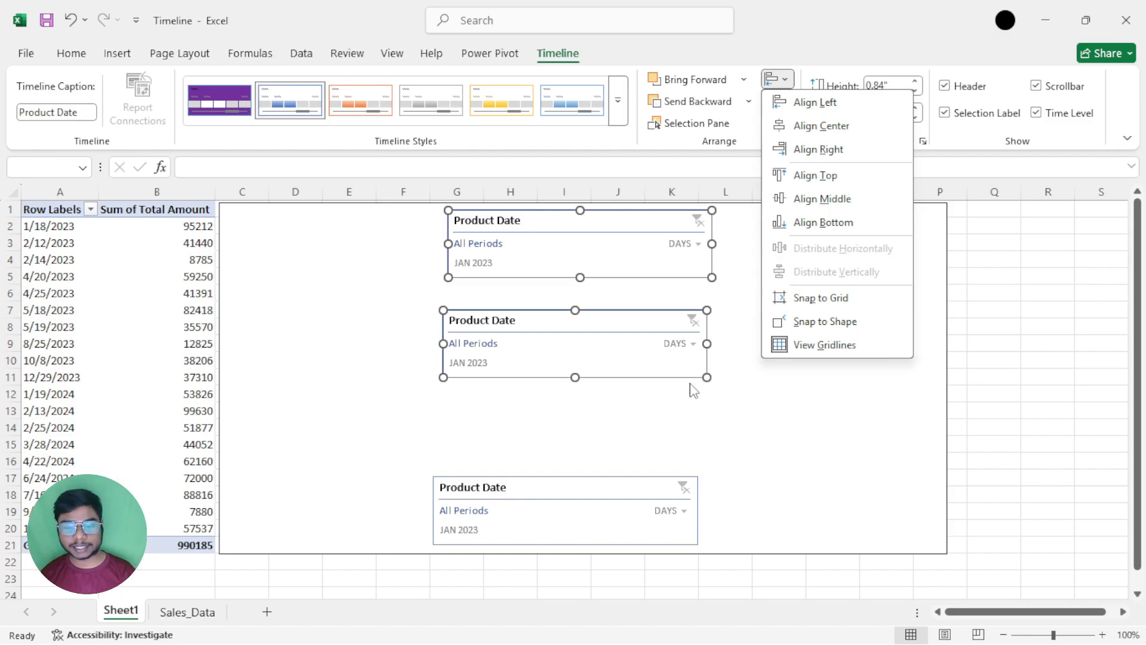
Add the lowest timeline to the selection and distribute all three timelines vertically
click(632, 489)
ctrl+click(626, 486)
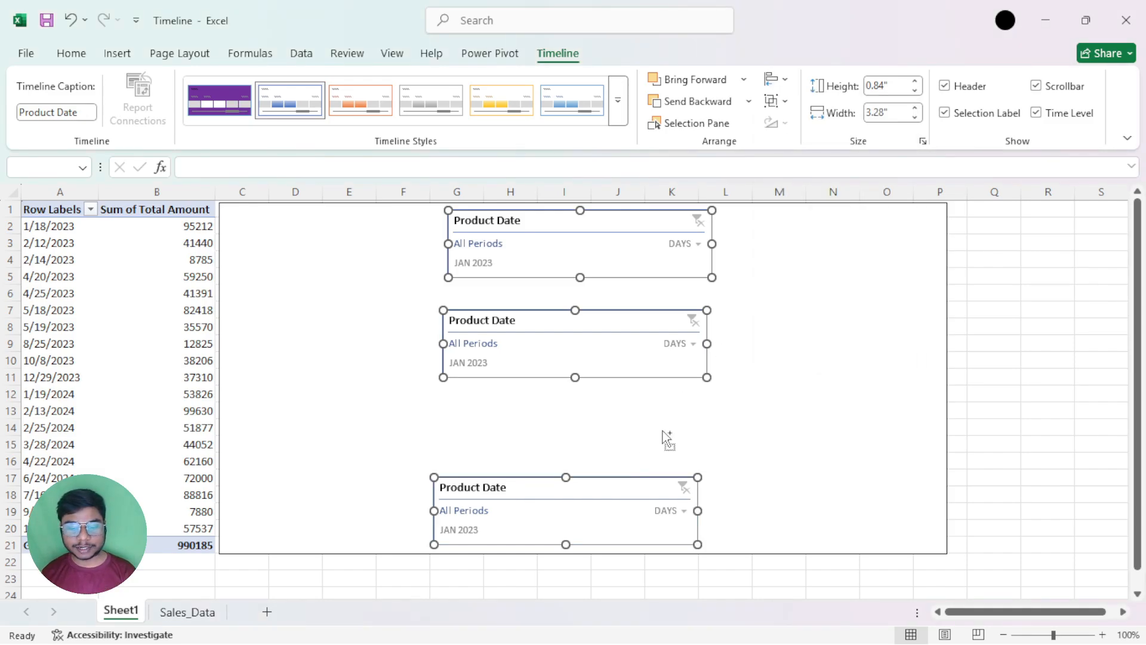
click(777, 79)
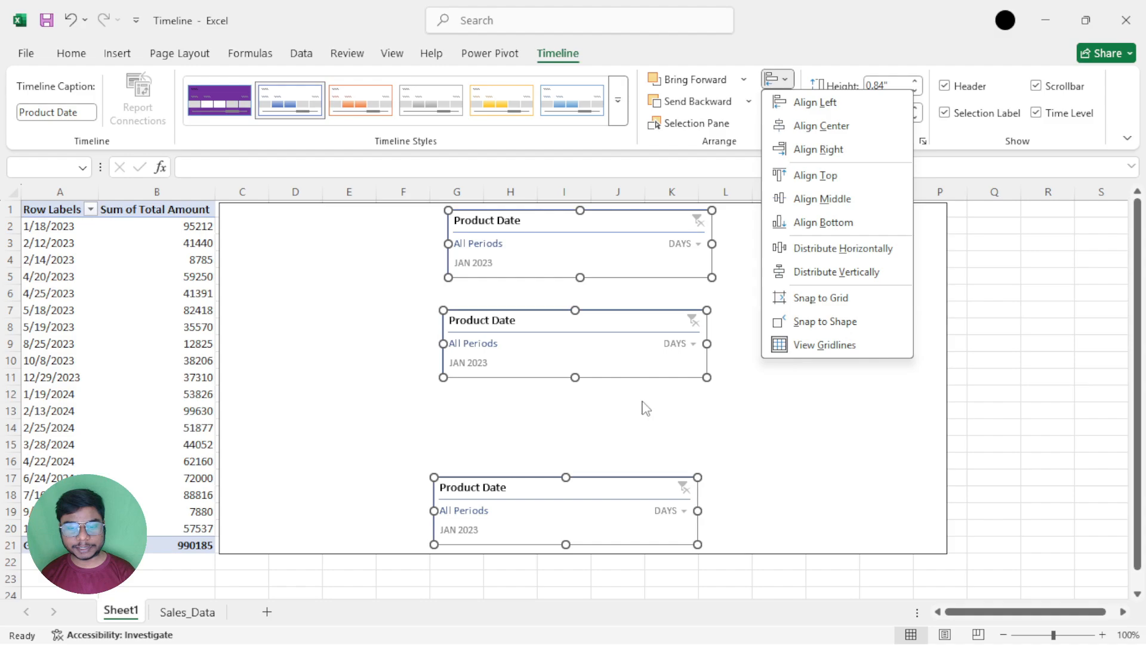
click(868, 271)
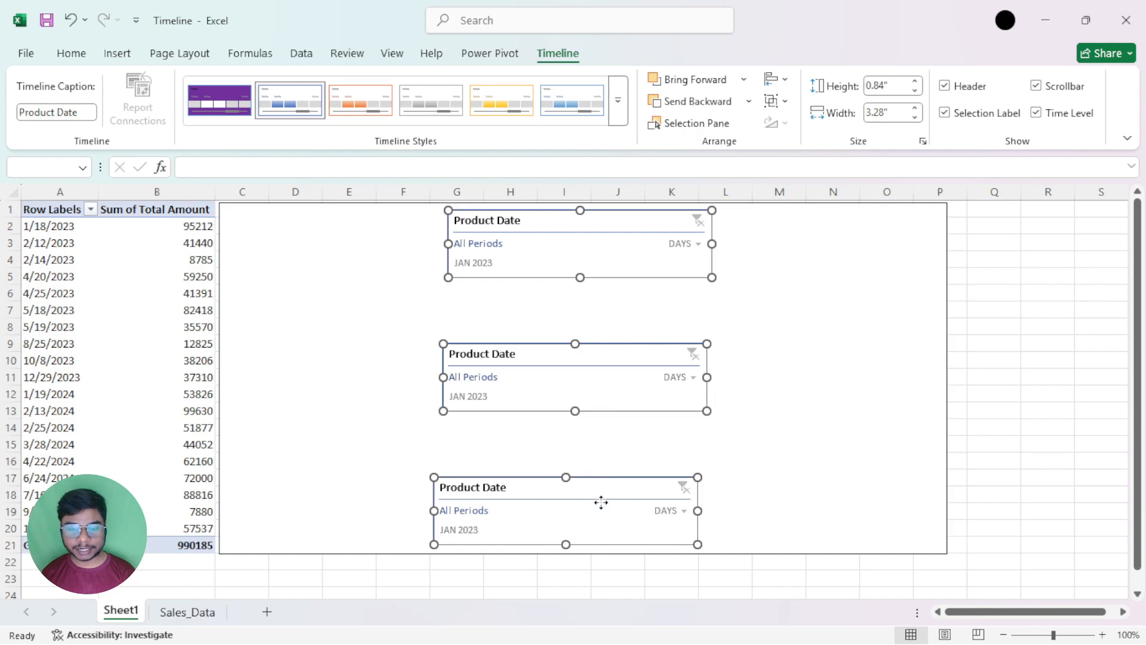
click(776, 312)
Rearrange the three timelines into an unevenly spaced row near the rectangle's upper edge, narrowing the two duplicates to about two thirds of their width
drag(623, 225, 884, 253)
drag(588, 356, 389, 249)
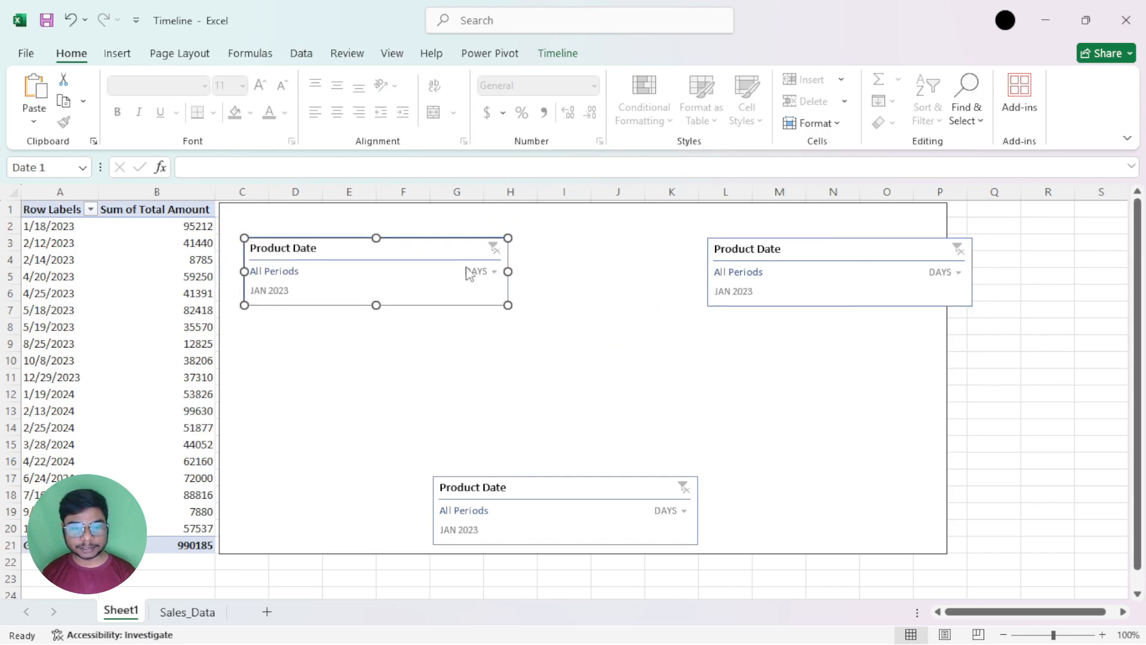
drag(508, 271, 369, 248)
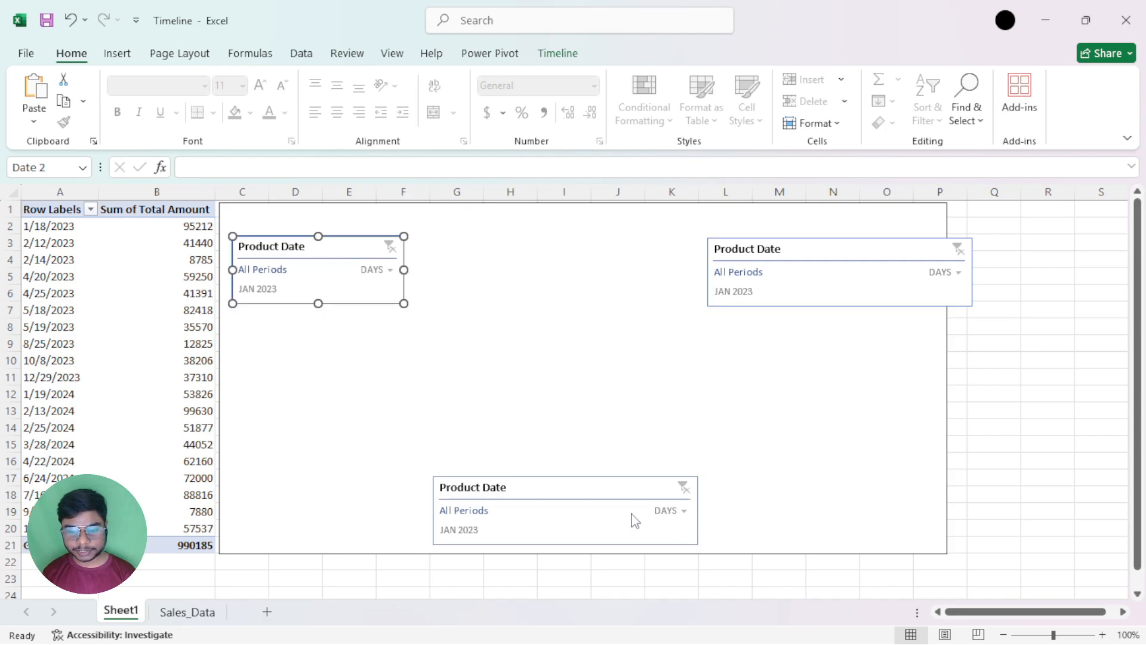
click(670, 520)
drag(699, 512, 551, 251)
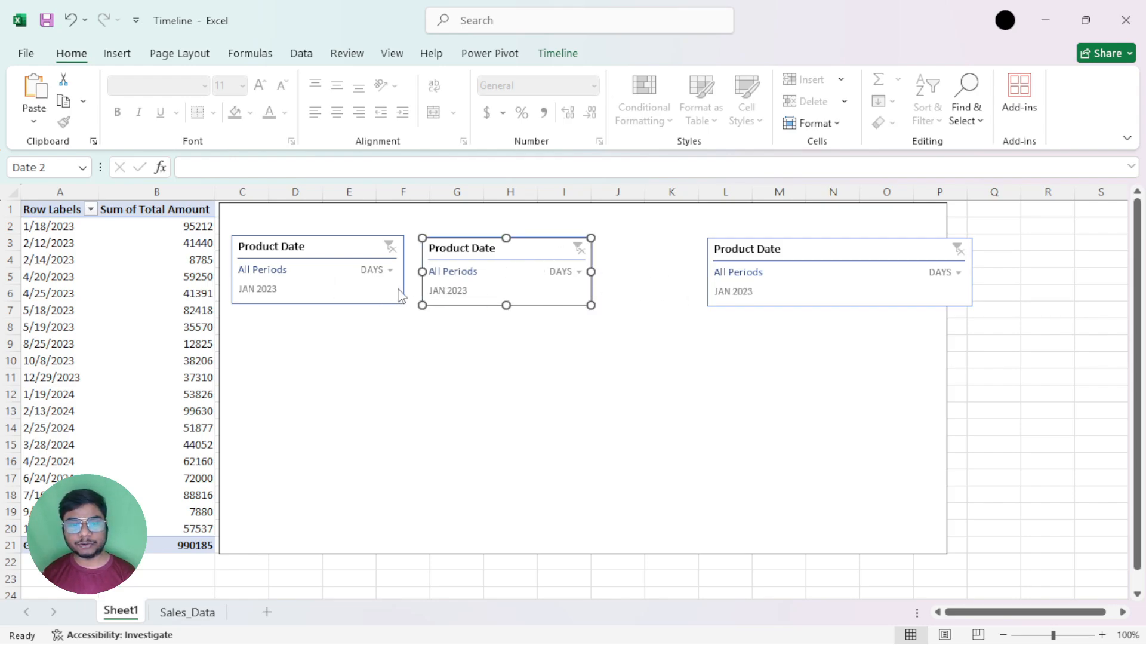
Select all three timelines in the row and distribute them horizontally
click(364, 302)
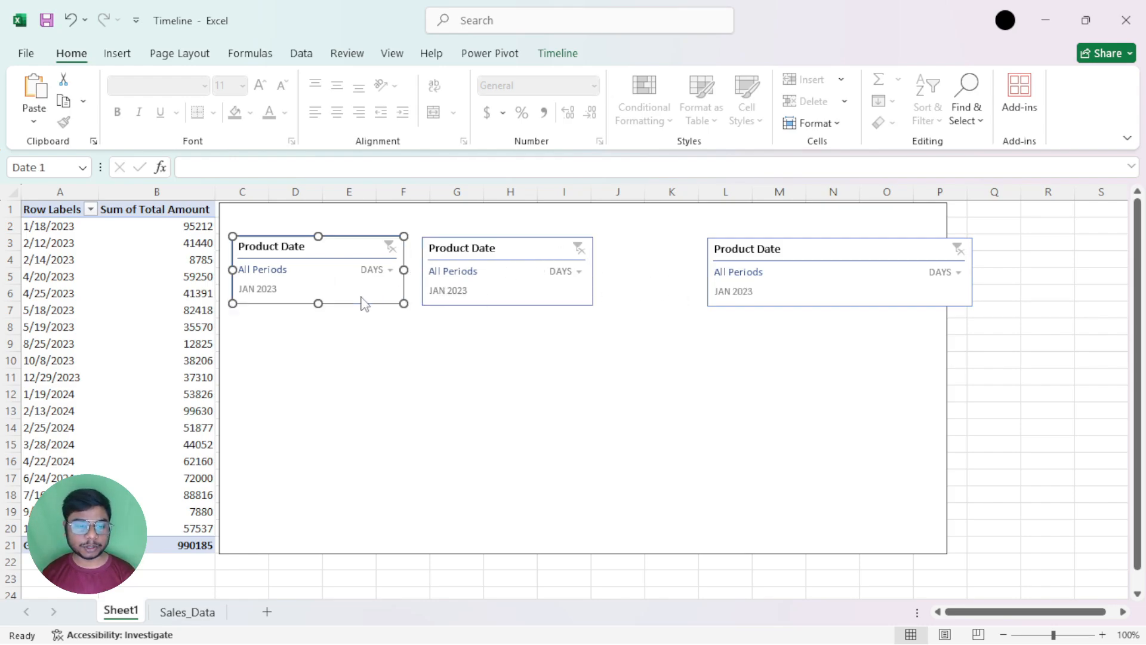
ctrl+click(552, 285)
ctrl+click(762, 285)
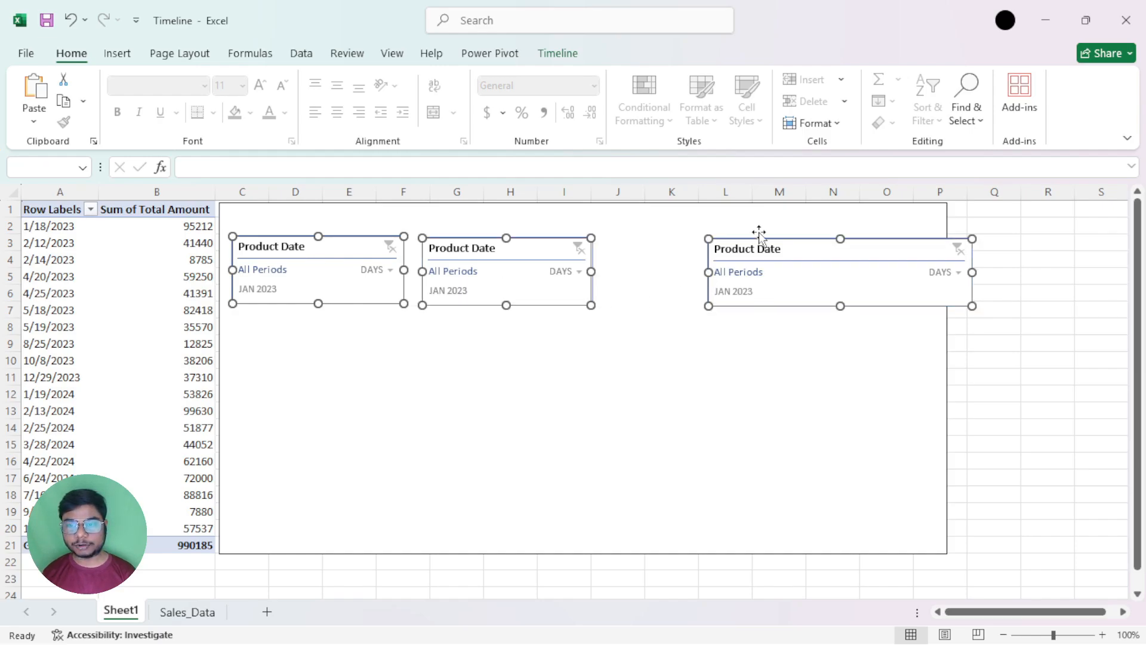
click(576, 55)
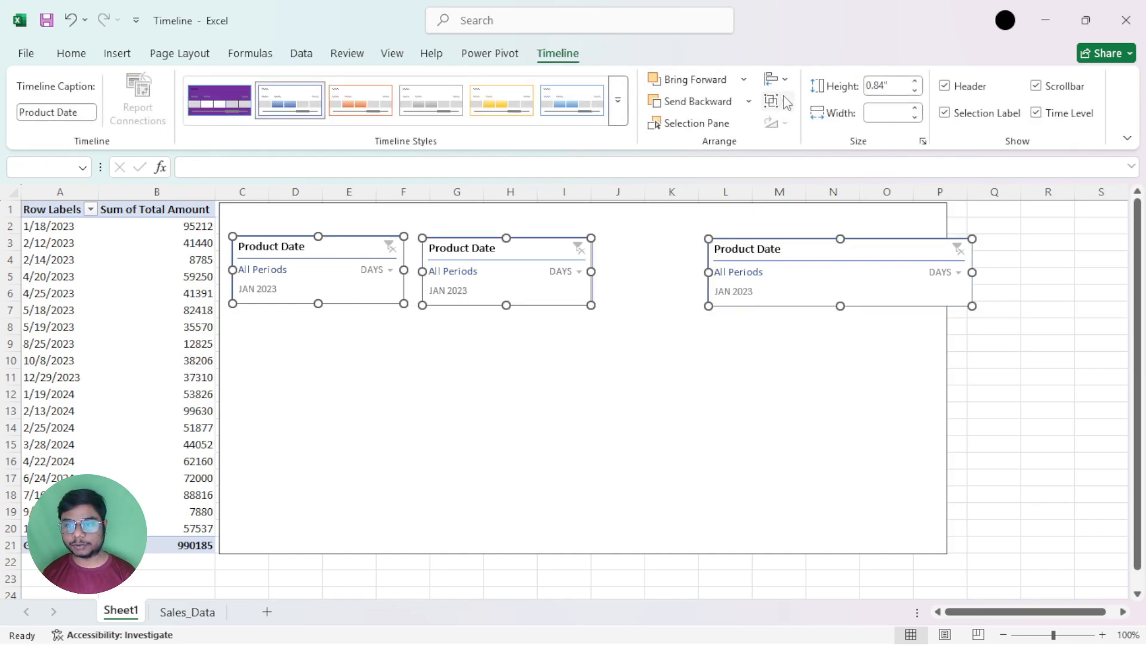
click(778, 78)
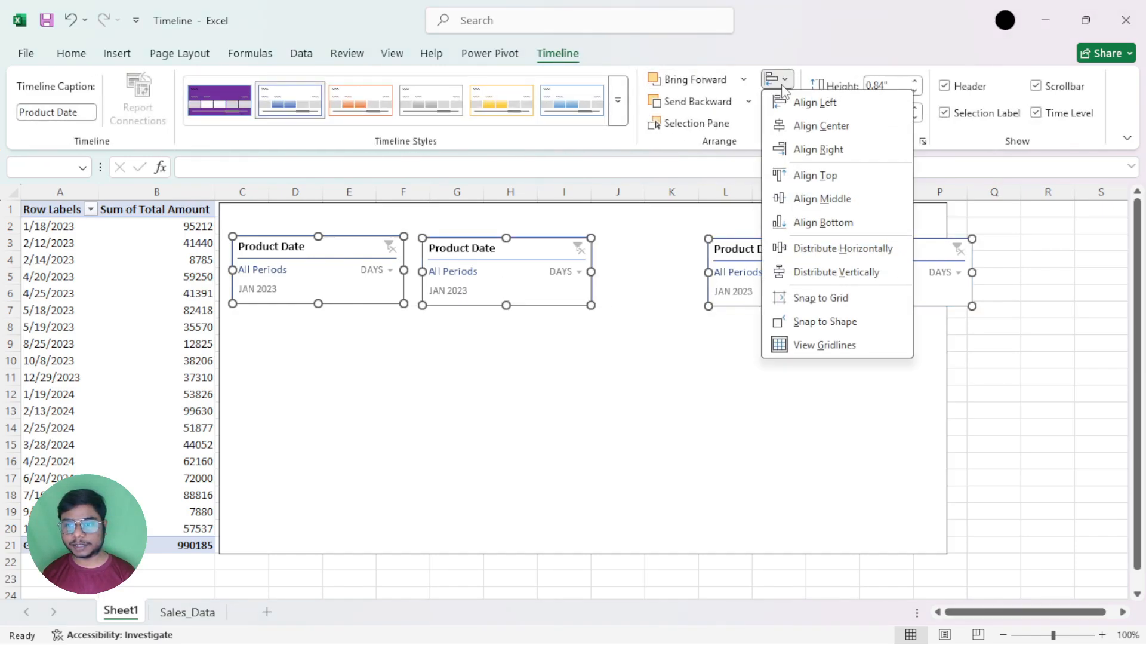
click(846, 253)
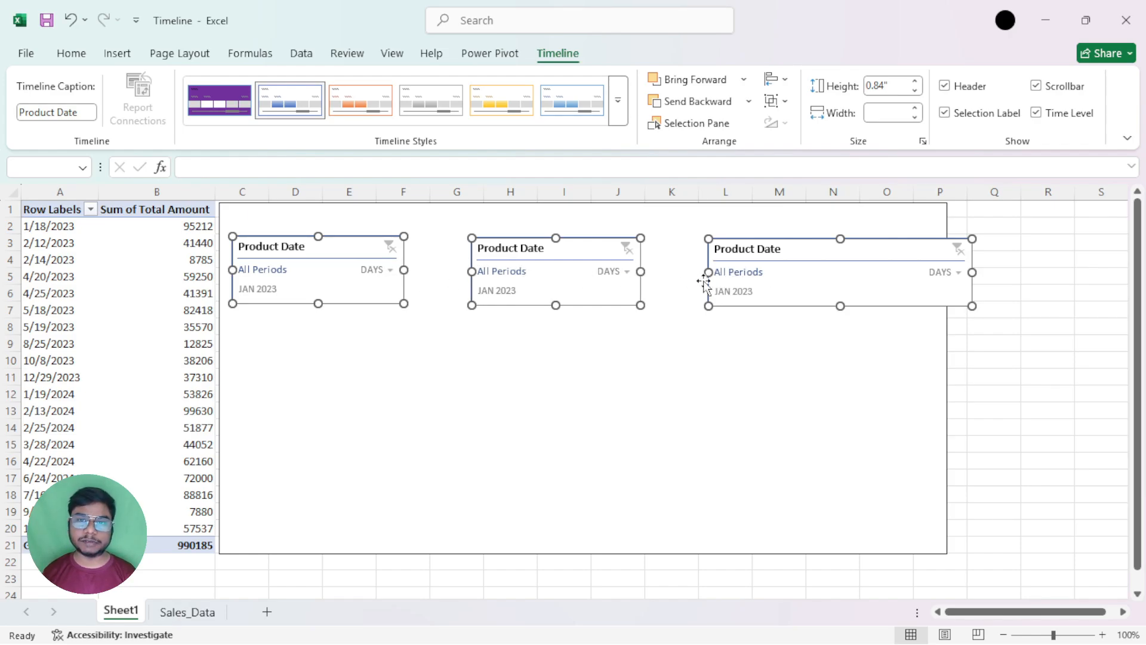
click(672, 344)
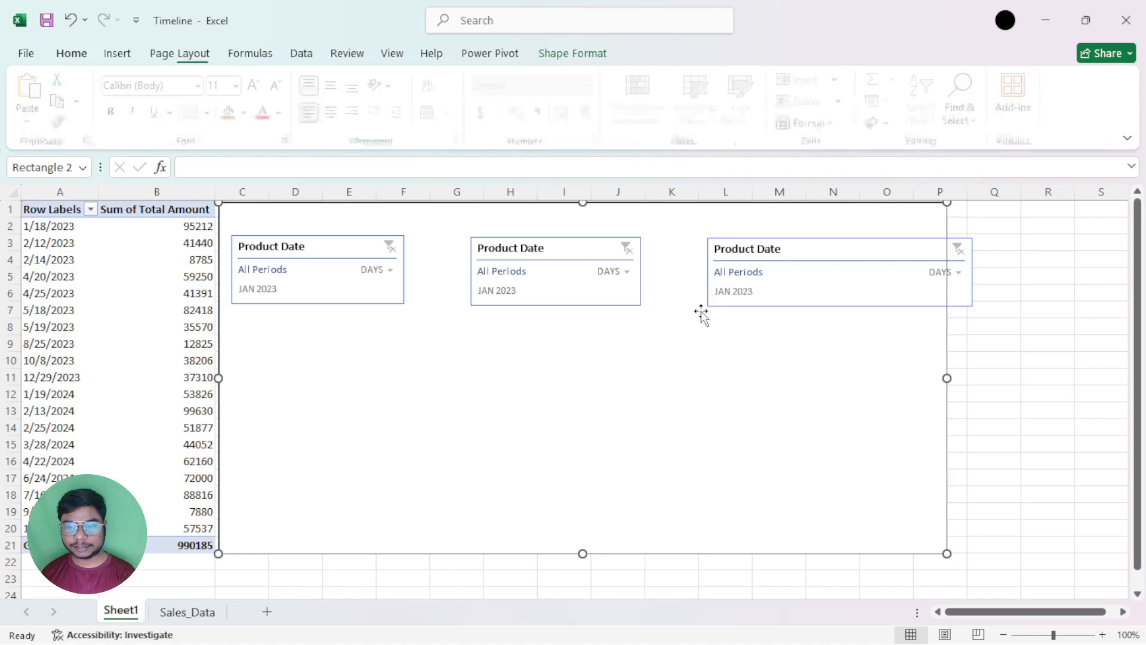
Delete the two narrowed duplicate timelines and move the remaining Date timeline to the rectangle's upper center
click(733, 297)
click(616, 286)
click(524, 291)
key(Delete)
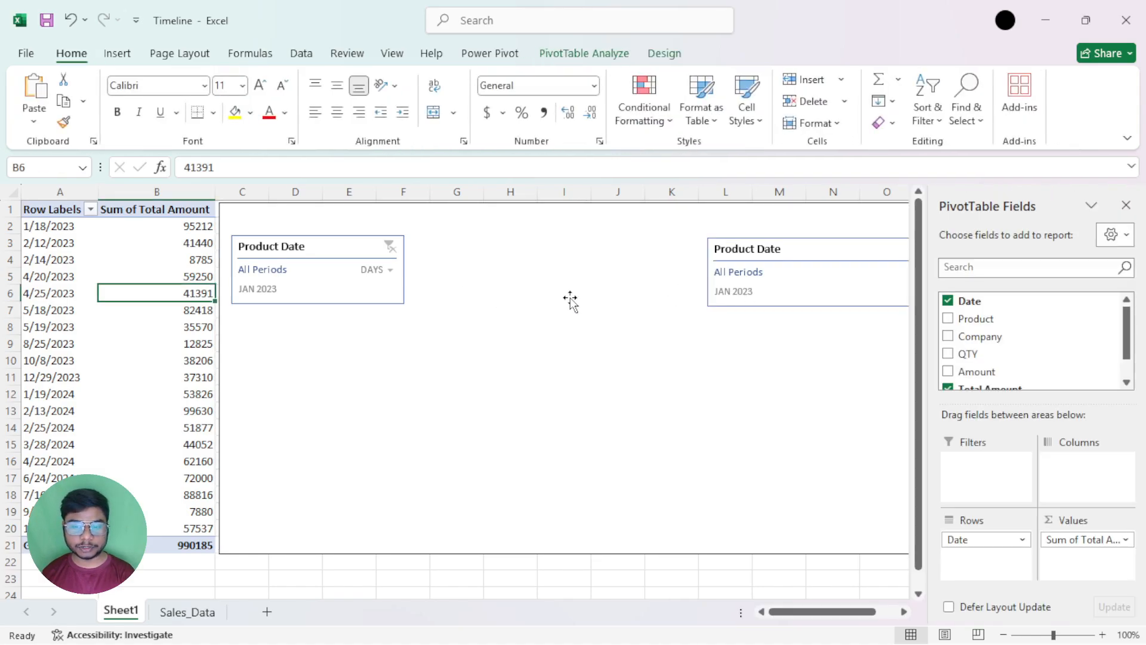
click(402, 297)
key(Delete)
click(817, 306)
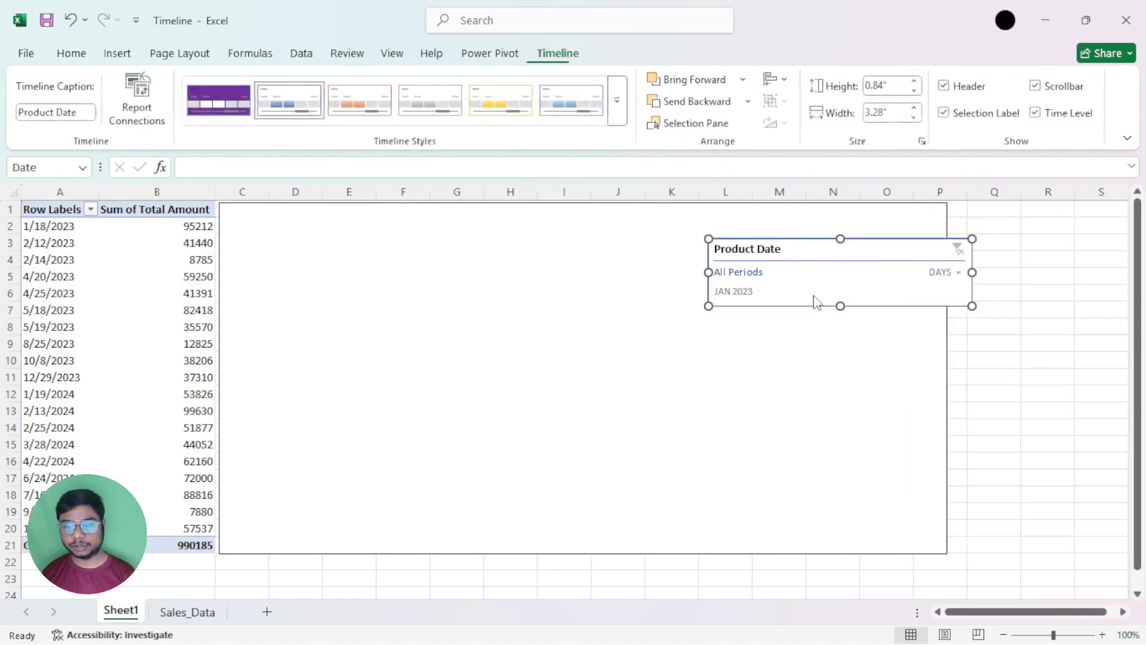
drag(815, 241, 535, 252)
Turn off the worksheet gridlines through the Date timeline's alignment options
click(784, 79)
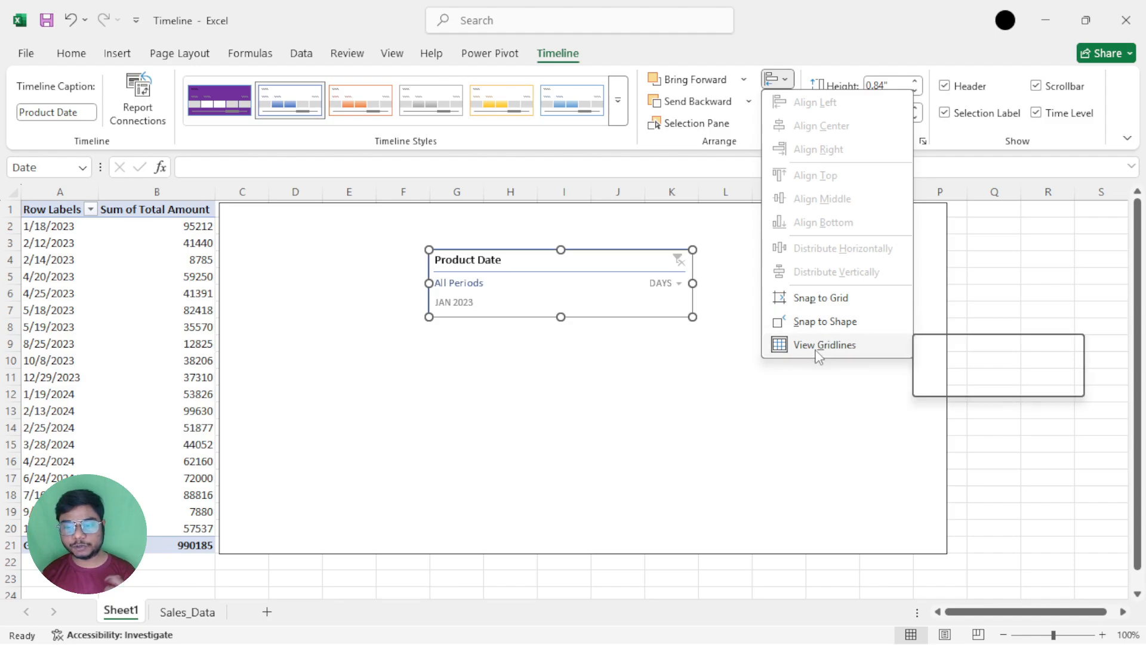
click(788, 397)
click(946, 262)
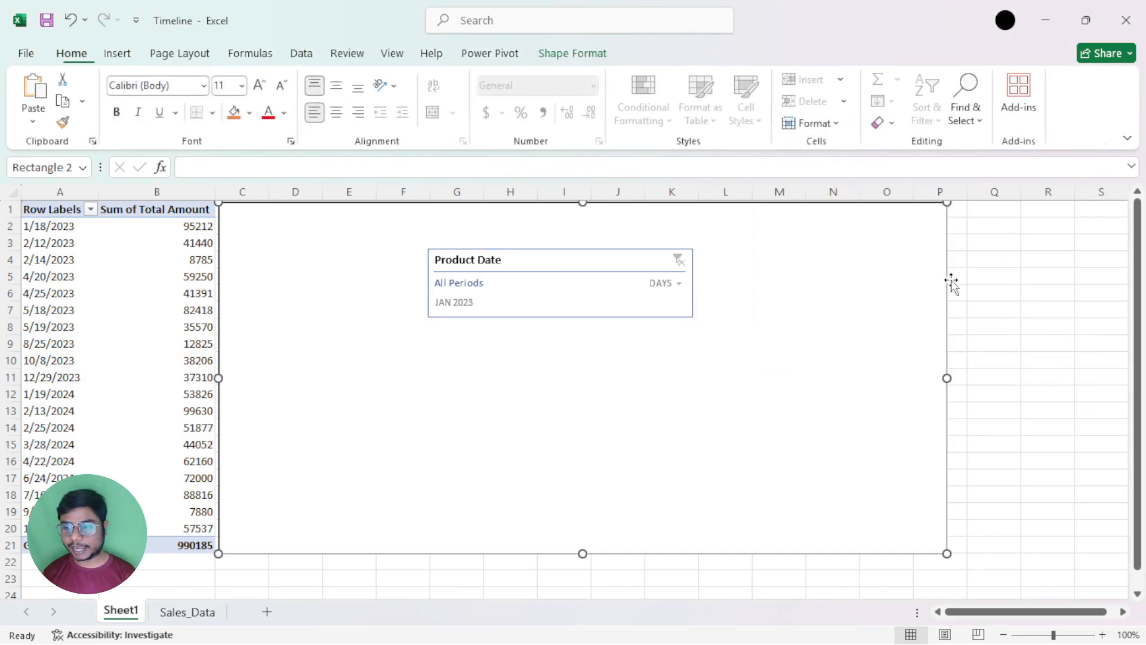
scroll(943, 492, down, 6)
scroll(951, 489, up, 6)
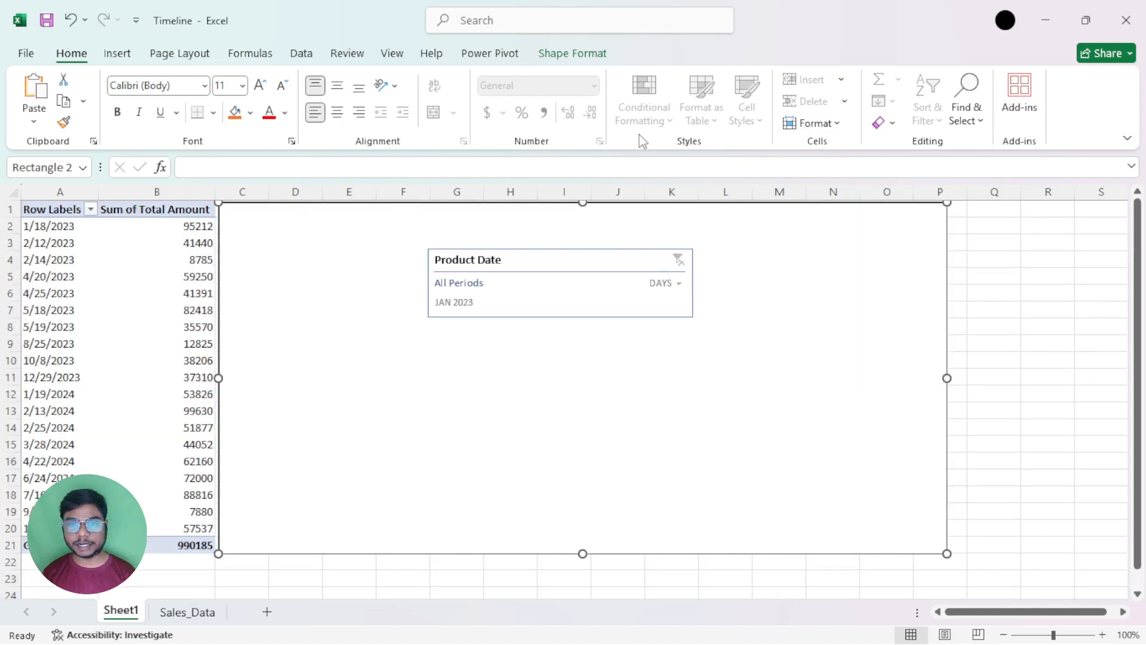
click(625, 258)
click(561, 53)
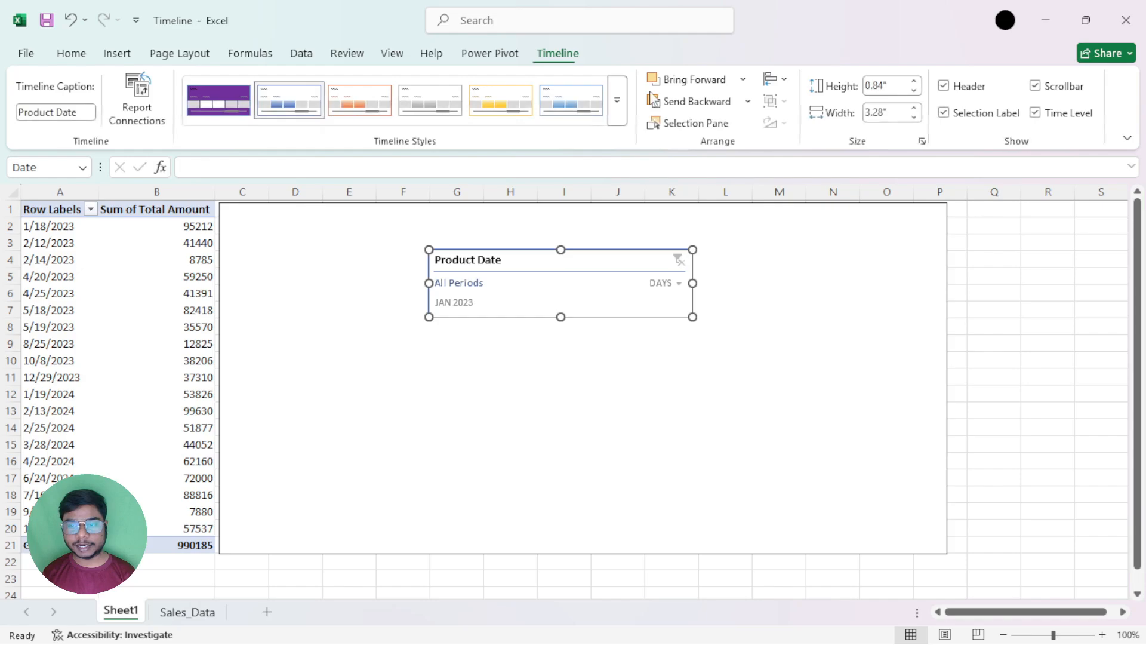
click(776, 79)
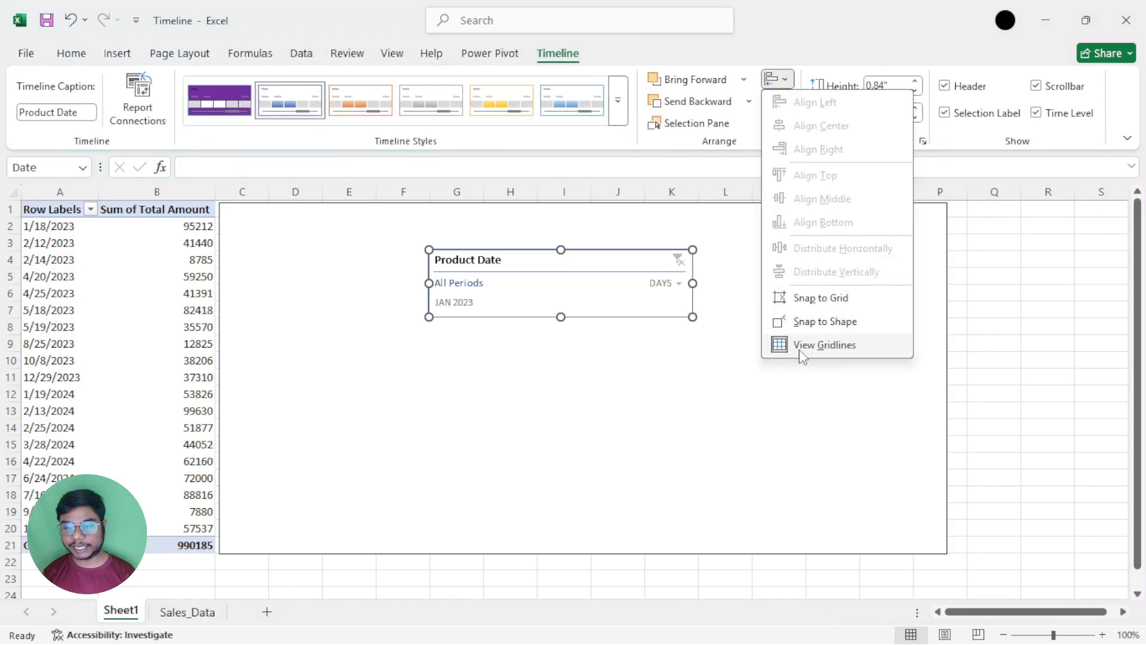
click(797, 345)
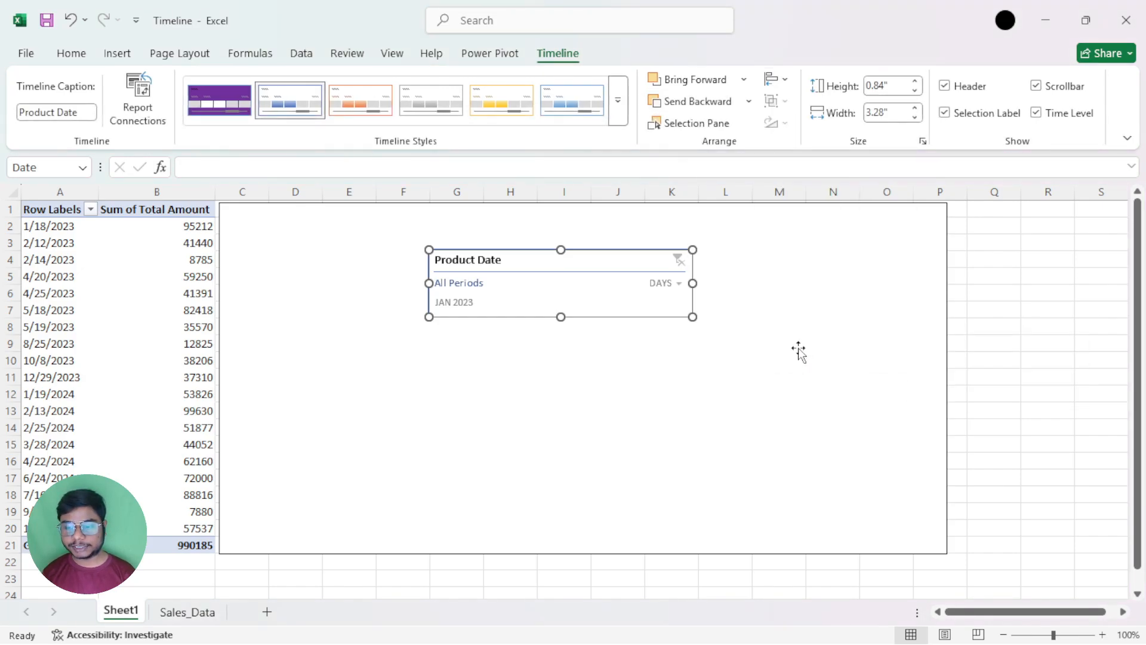
scroll(969, 542, down, 5)
scroll(971, 543, up, 5)
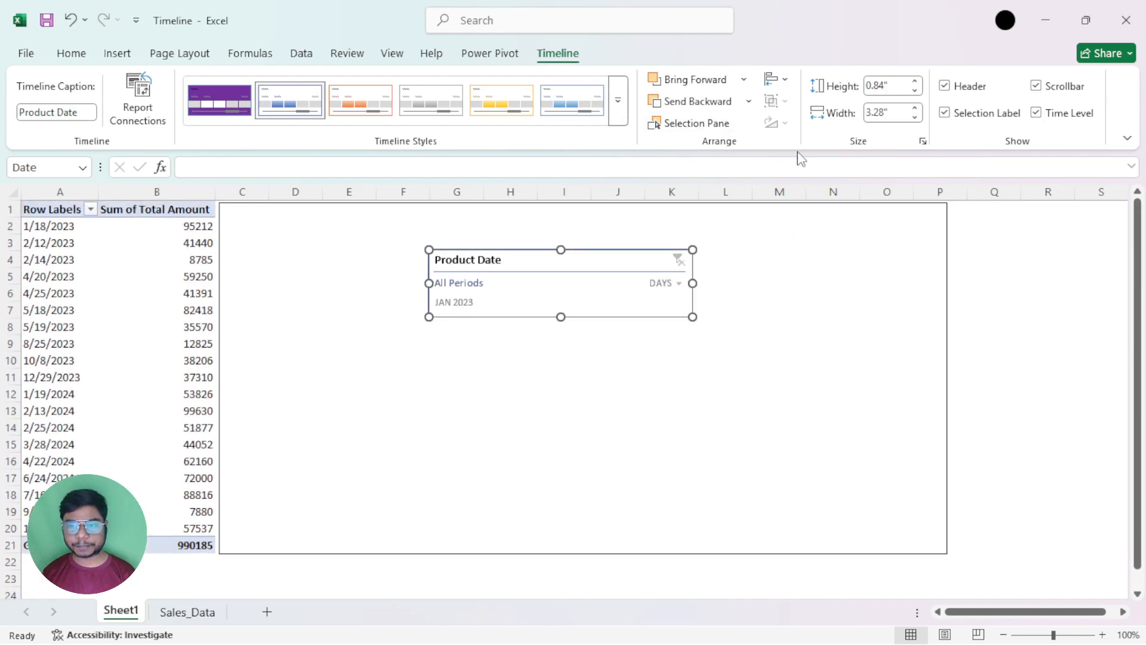
Turn the worksheet gridlines back on
click(776, 79)
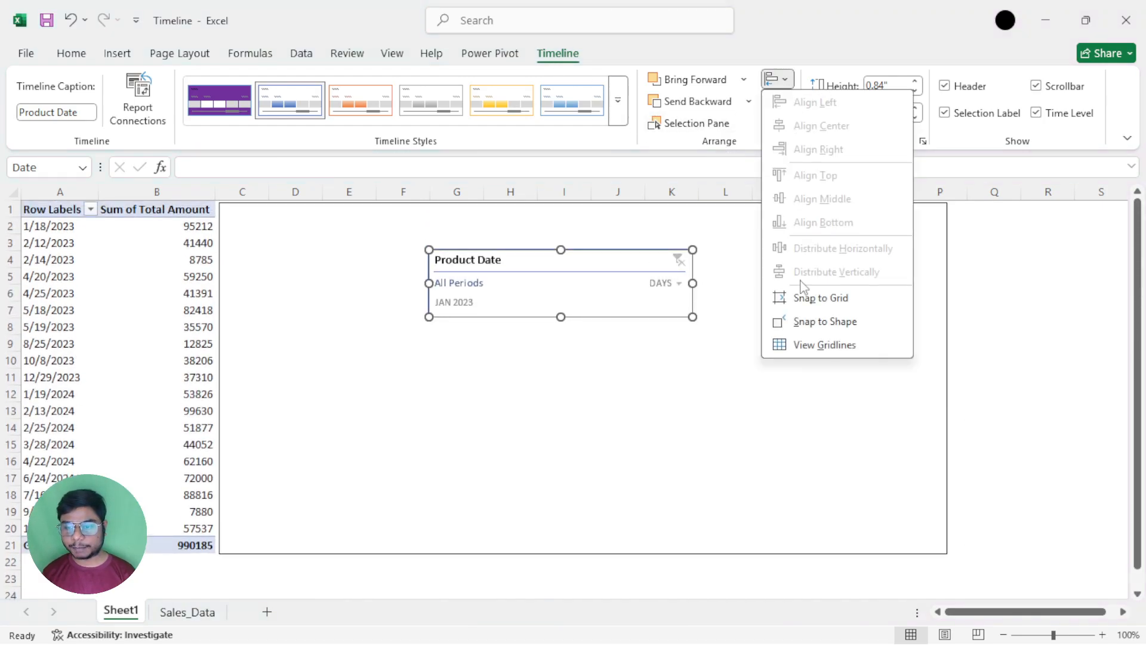
click(800, 347)
scroll(941, 439, down, 3)
scroll(941, 432, up, 3)
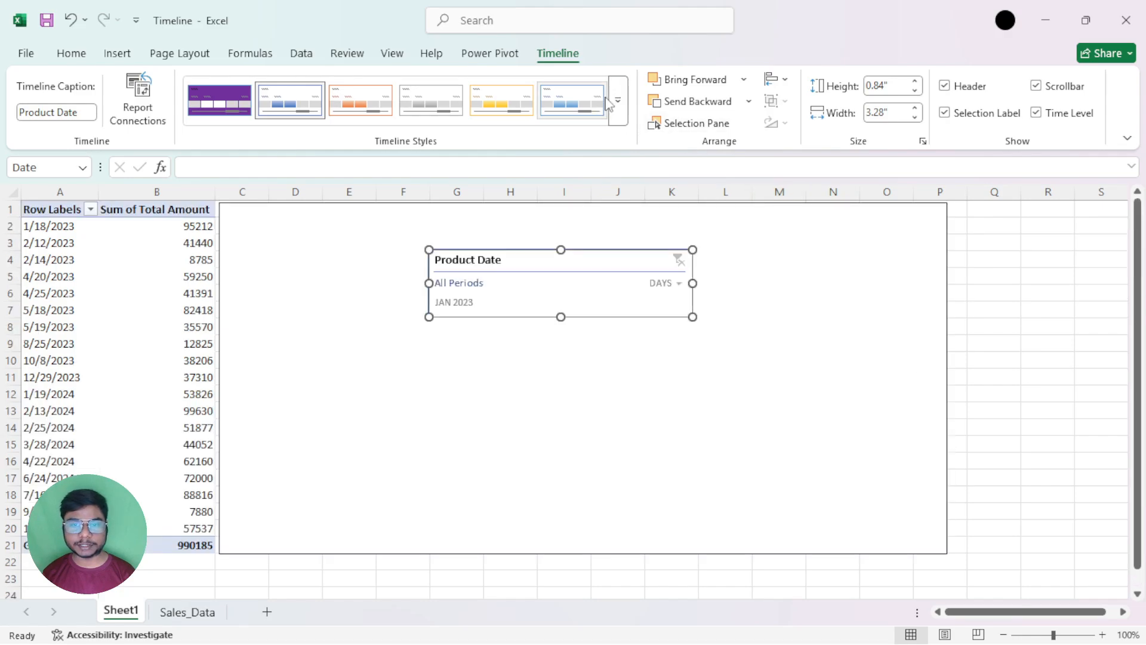
Recheck the alignment options, and move the Date timeline down to about rows 13 to 16
click(776, 78)
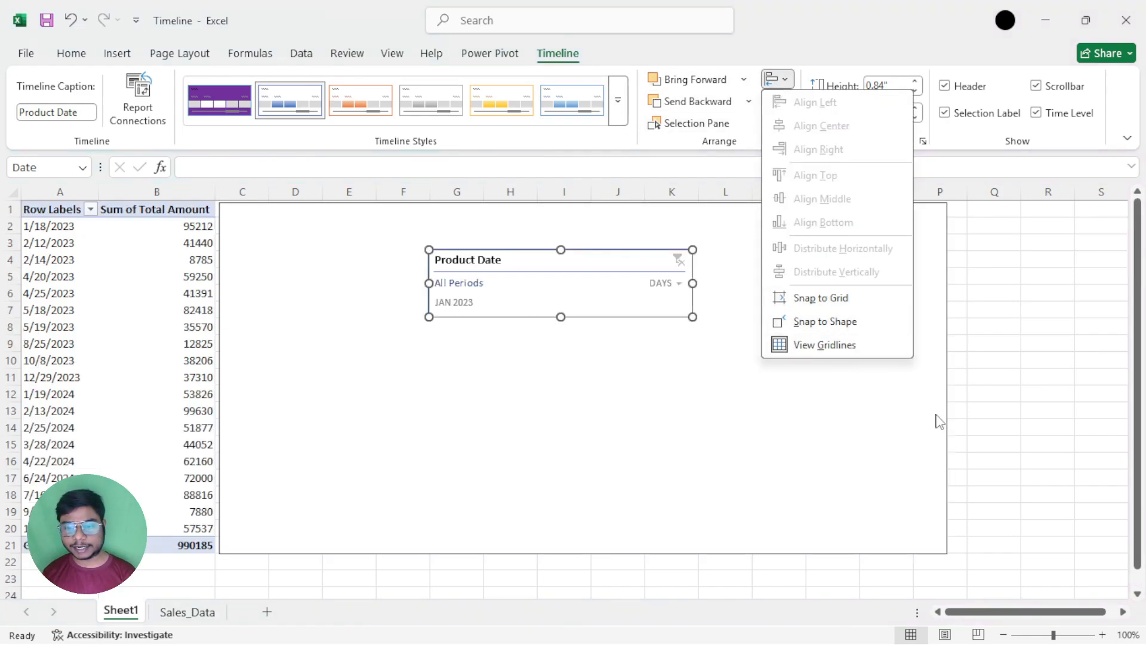
click(579, 265)
drag(588, 259, 589, 420)
Delete the large rectangle behind the Date timeline, and select the timeline
scroll(706, 352, down, 3)
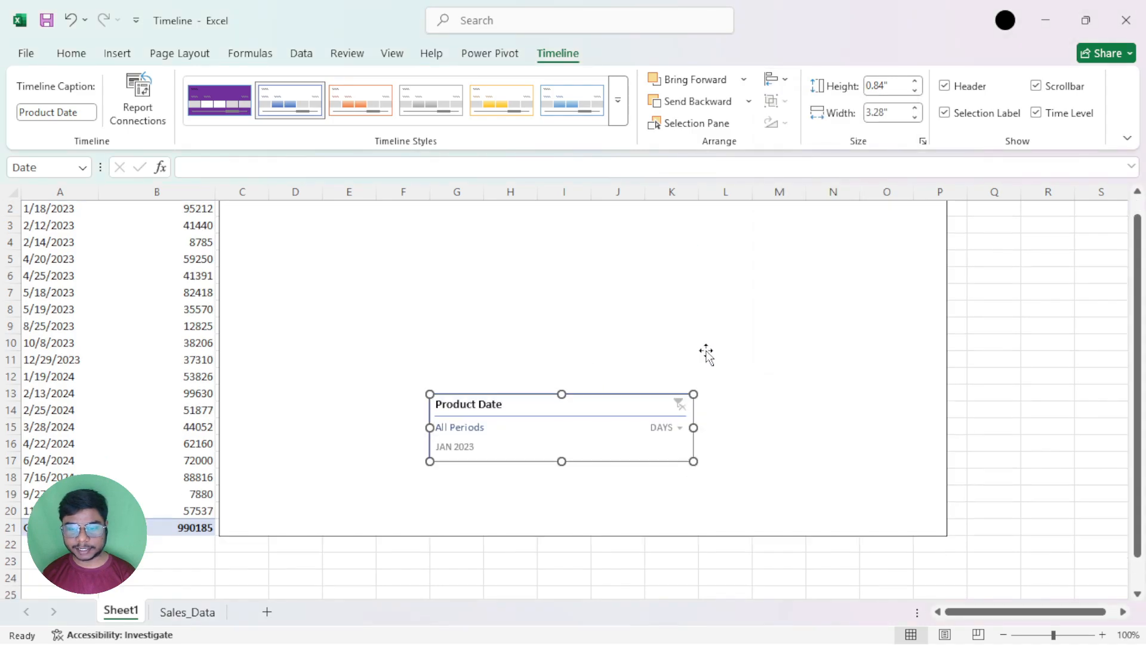
click(773, 314)
key(Delete)
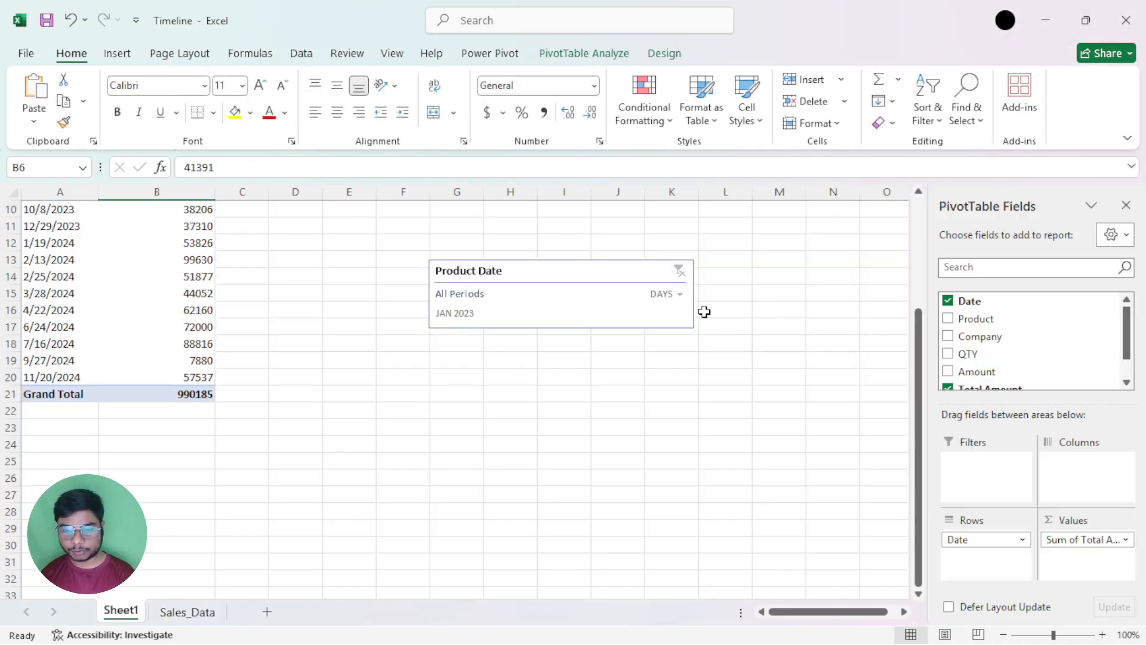
click(589, 267)
scroll(589, 275, up, 3)
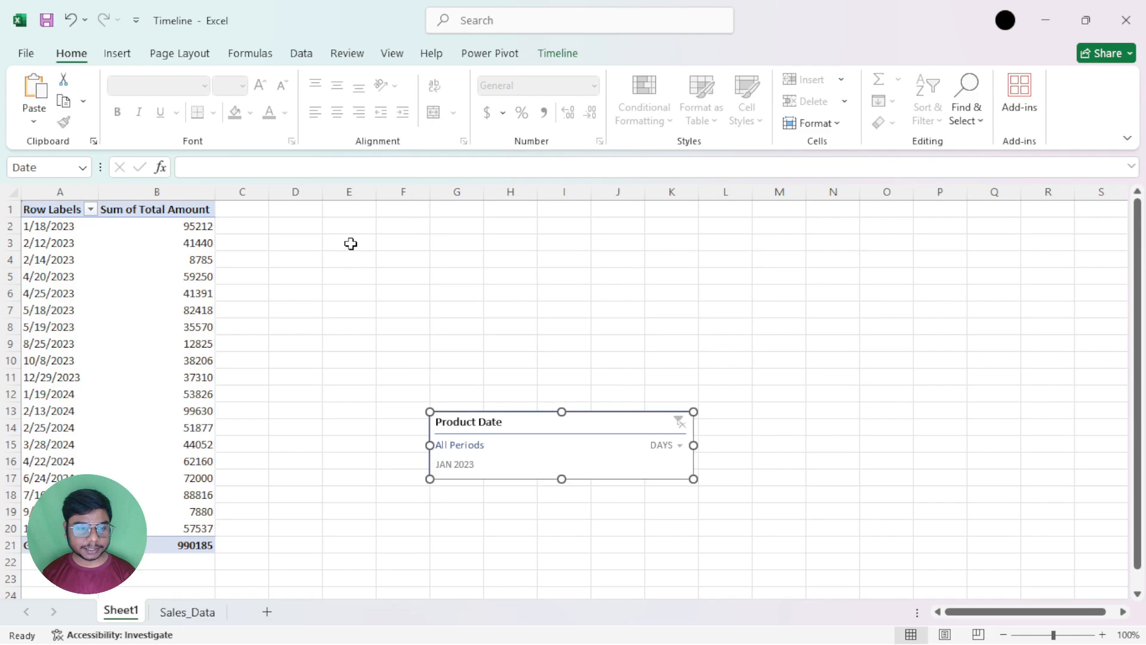
Move the Date timeline up to about row 3, and enlarge it to about 3.67" wide by 1.63" high
drag(540, 421, 570, 290)
drag(728, 348, 759, 410)
drag(634, 294, 619, 257)
Turn on Snap to Grid, and move the Date timeline down to about rows 4 to 12
click(557, 53)
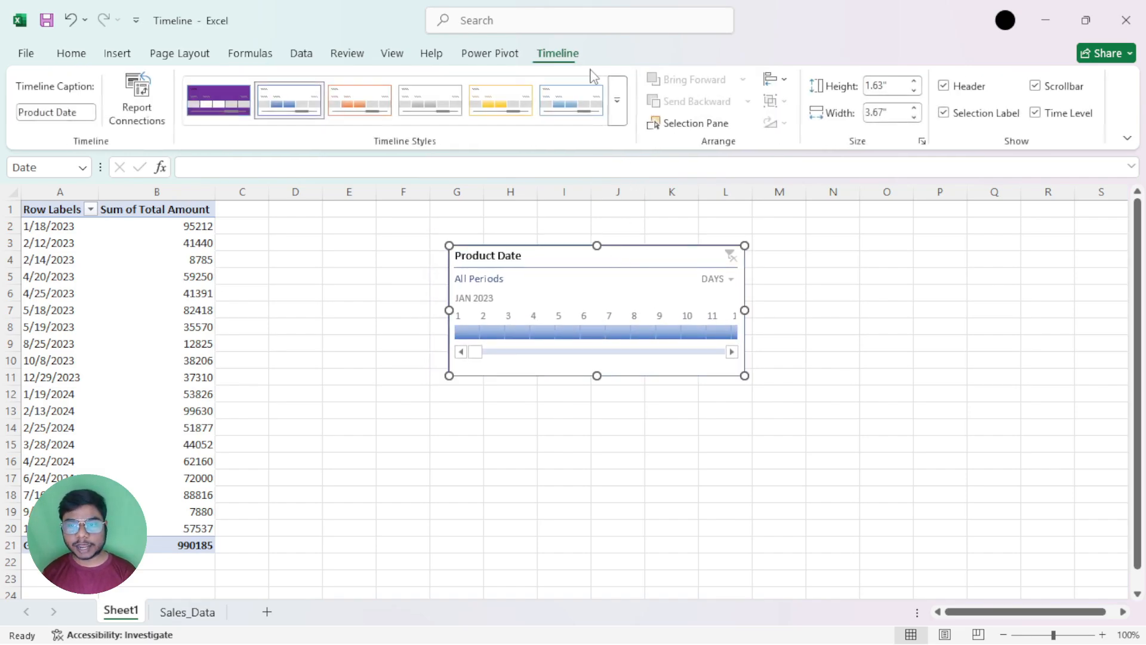
click(777, 78)
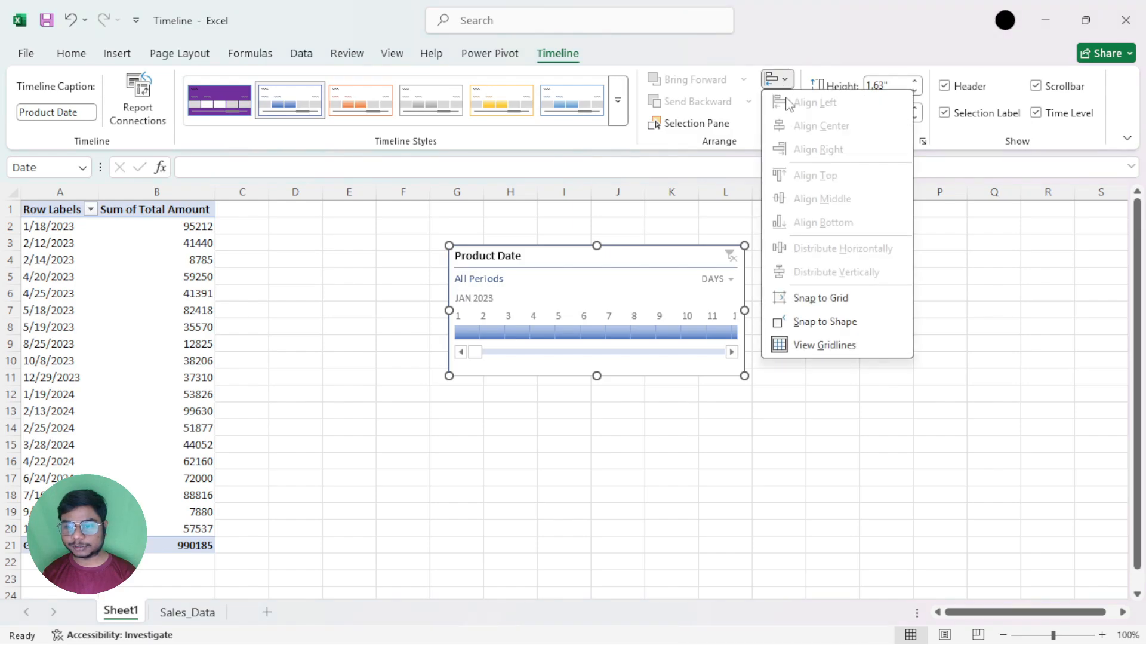
click(835, 301)
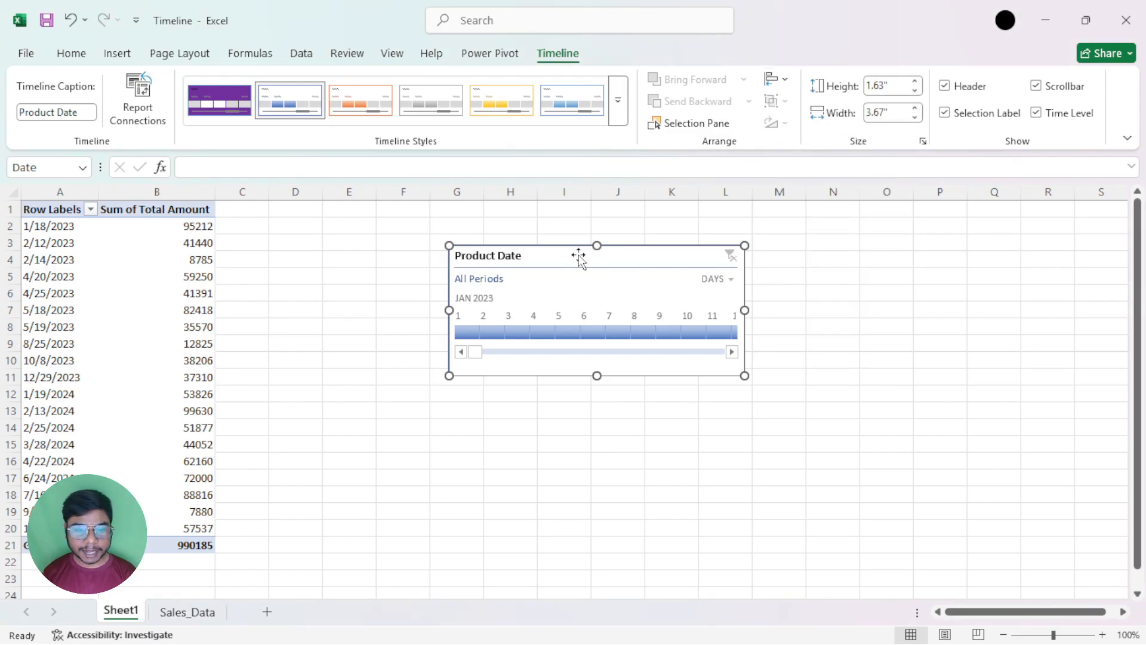
drag(579, 256, 576, 281)
Turn Snap to Grid back off, and nudge the Date timeline to about the start of column G
click(776, 79)
click(834, 300)
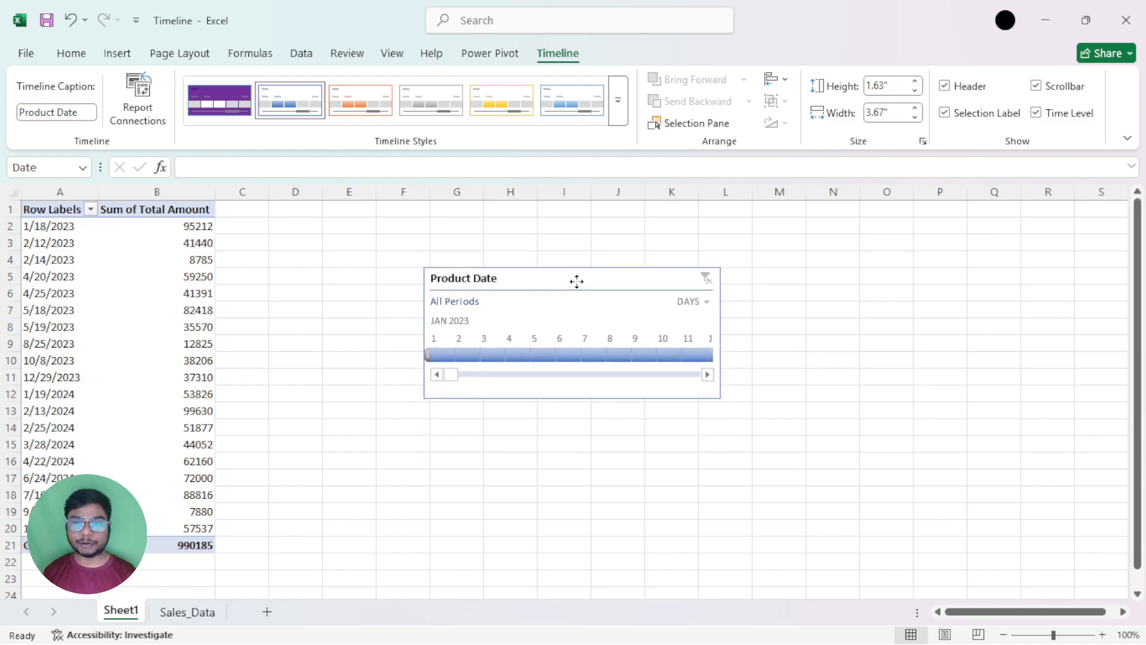
click(778, 79)
click(781, 81)
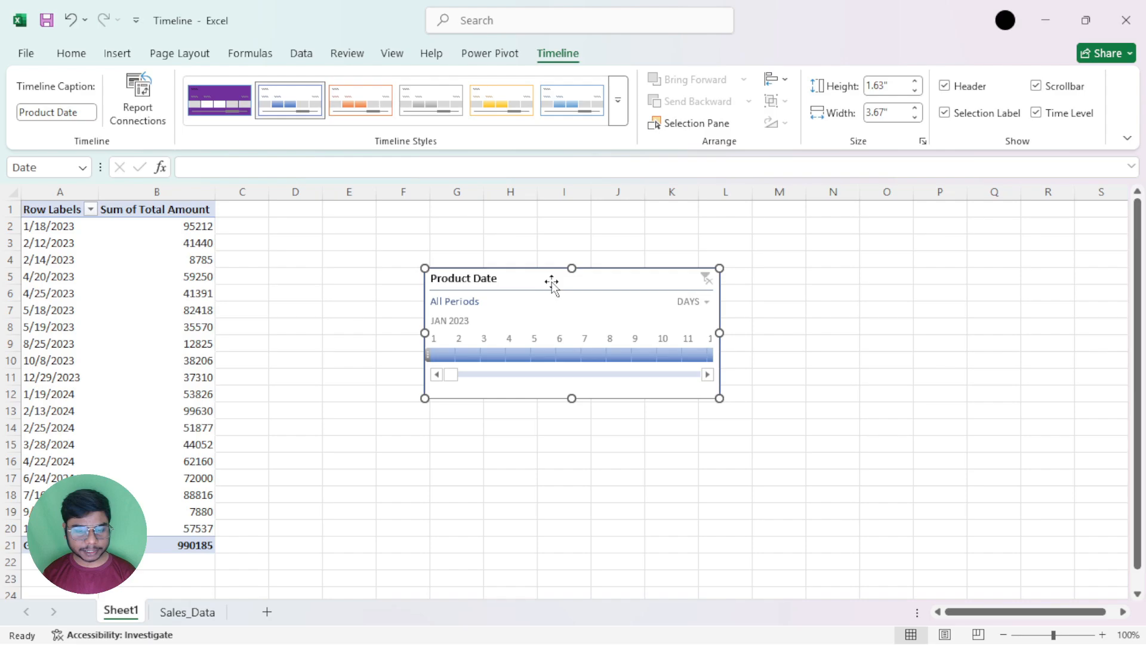
mouse_move(551, 284)
mouse_down()
mouse_move(550, 274)
mouse_move(550, 348)
mouse_move(552, 251)
mouse_move(552, 314)
mouse_move(550, 276)
mouse_move(589, 274)
mouse_move(556, 278)
mouse_up()
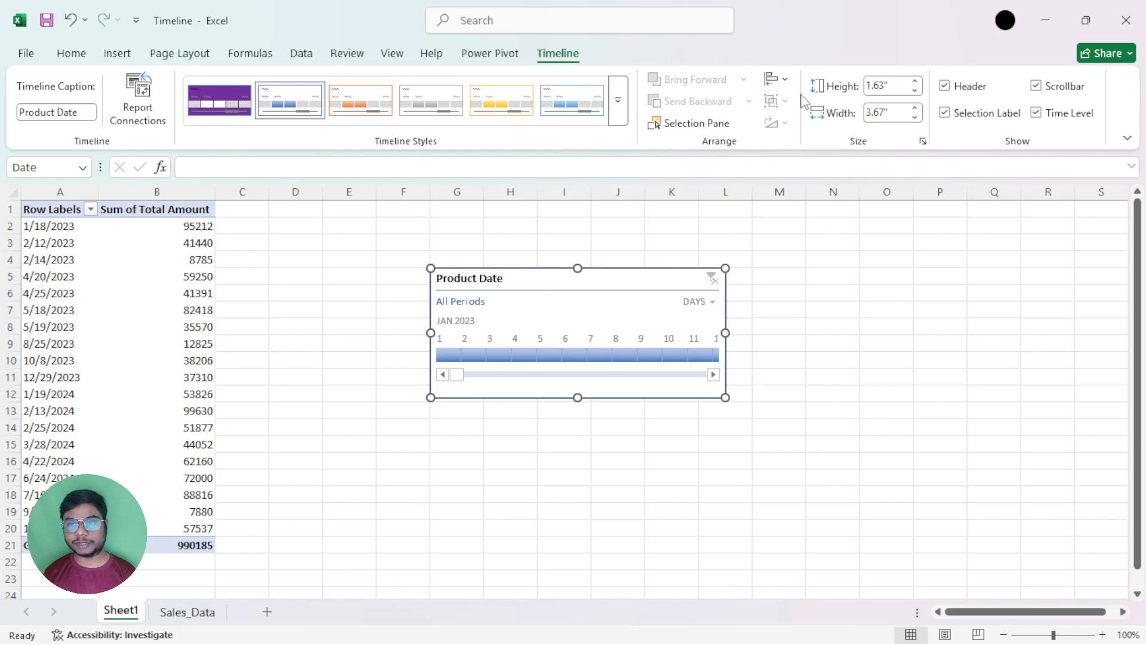
click(784, 80)
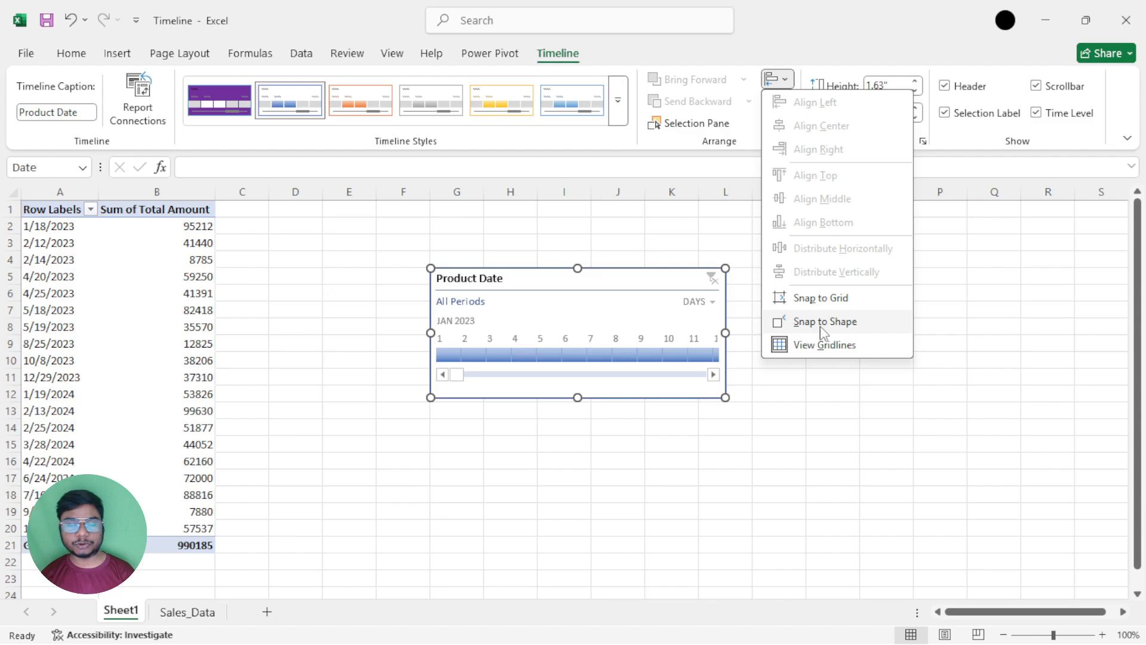
click(630, 290)
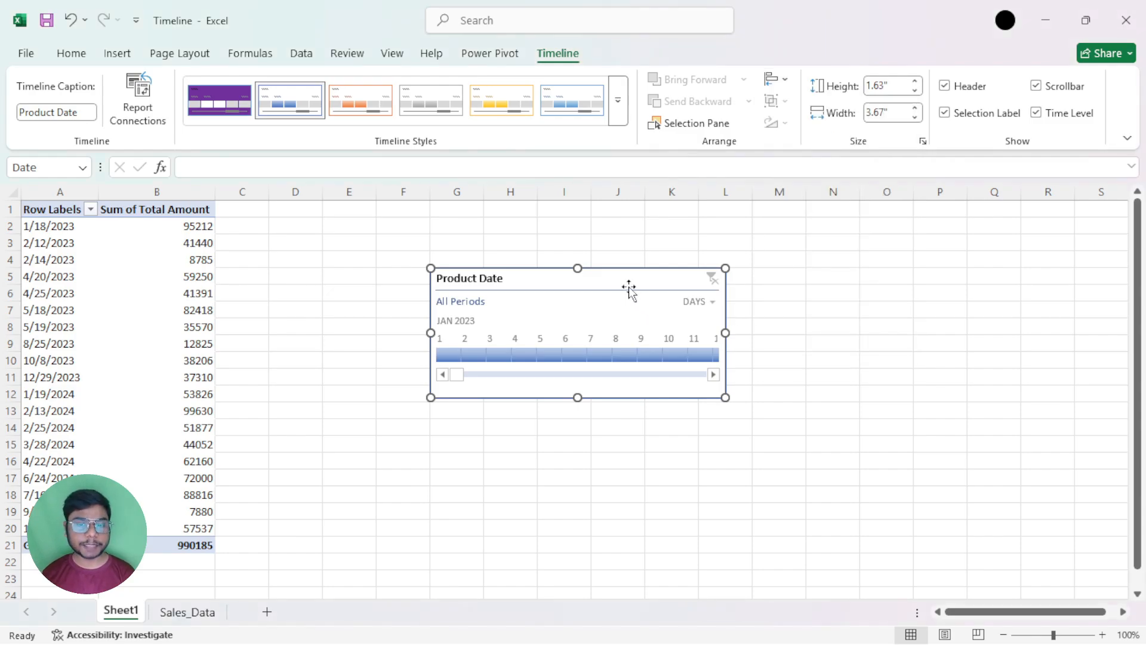
Draw a rectangle about 4.4" wide and 2.75" high over columns C to I, rows 1 to 14
click(117, 54)
click(263, 80)
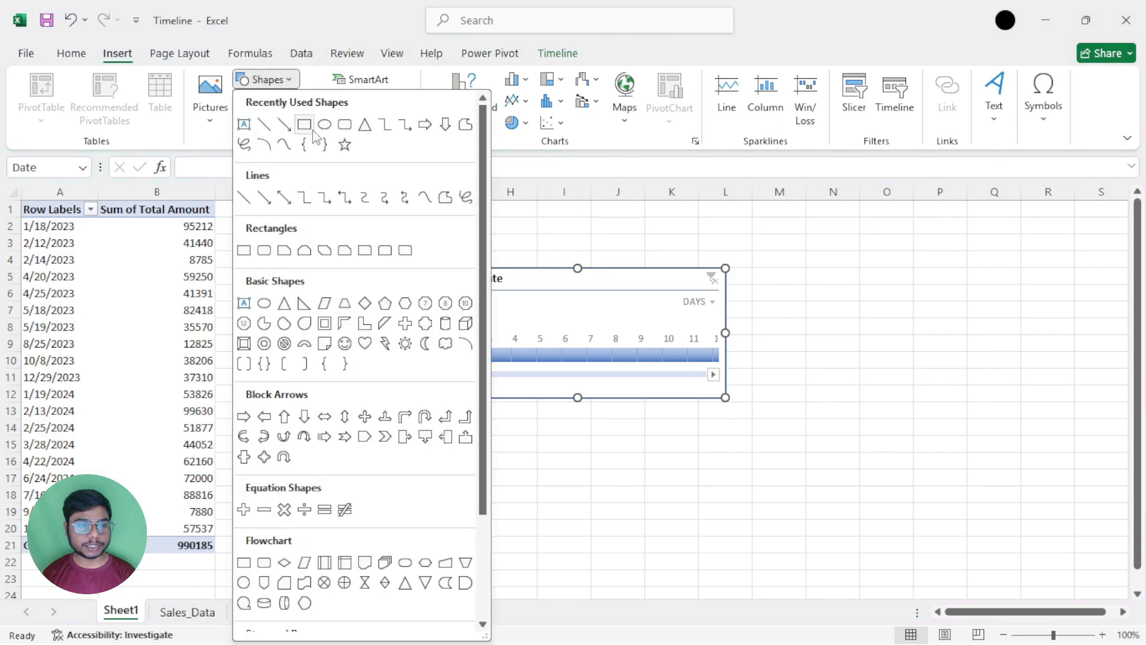
click(304, 124)
mouse_move(276, 240)
mouse_down()
mouse_move(364, 366)
mouse_move(598, 483)
mouse_move(684, 498)
mouse_move(583, 446)
mouse_move(607, 440)
mouse_move(564, 399)
mouse_move(579, 431)
mouse_up()
Narrow the Date timeline to about 1.56" wide, and place it over columns A and B beside the rectangle
drag(629, 272, 316, 318)
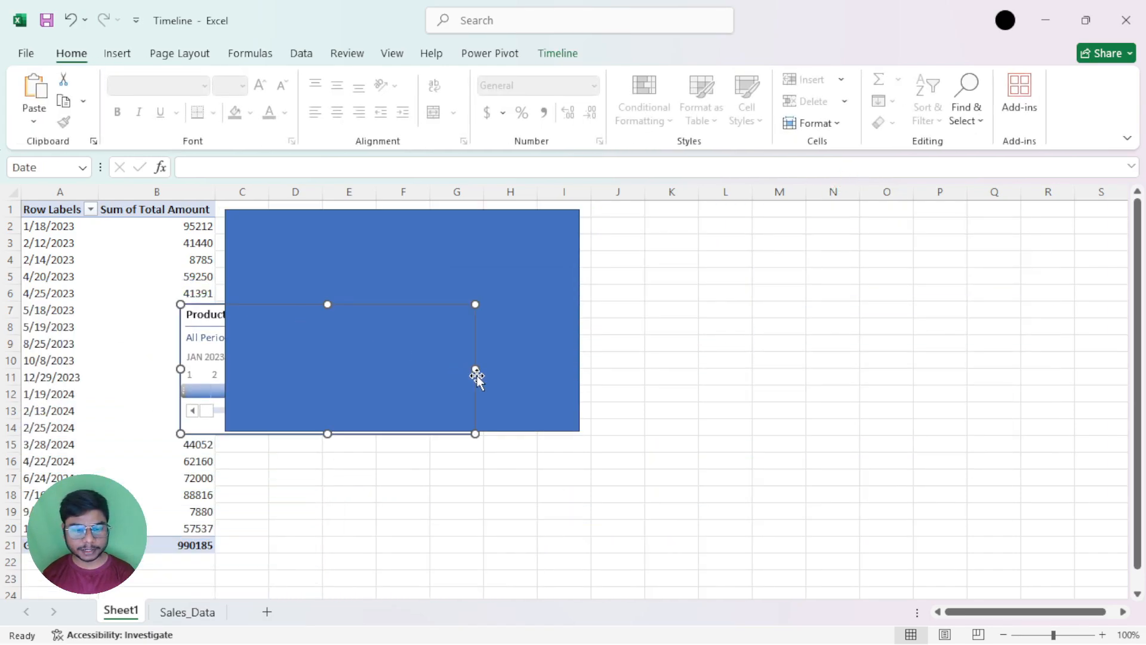
drag(475, 372, 304, 369)
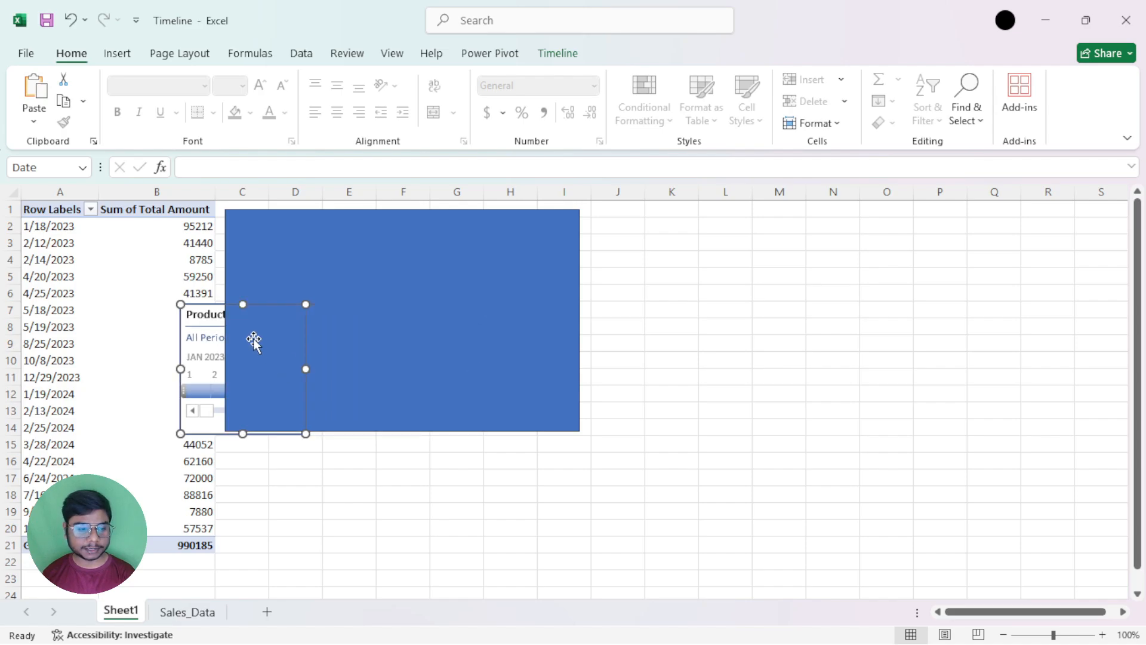
drag(231, 312, 70, 268)
Apply the white shape style with a black outline to the rectangle, and shrink it to about 4.04" by 2.12"
click(382, 267)
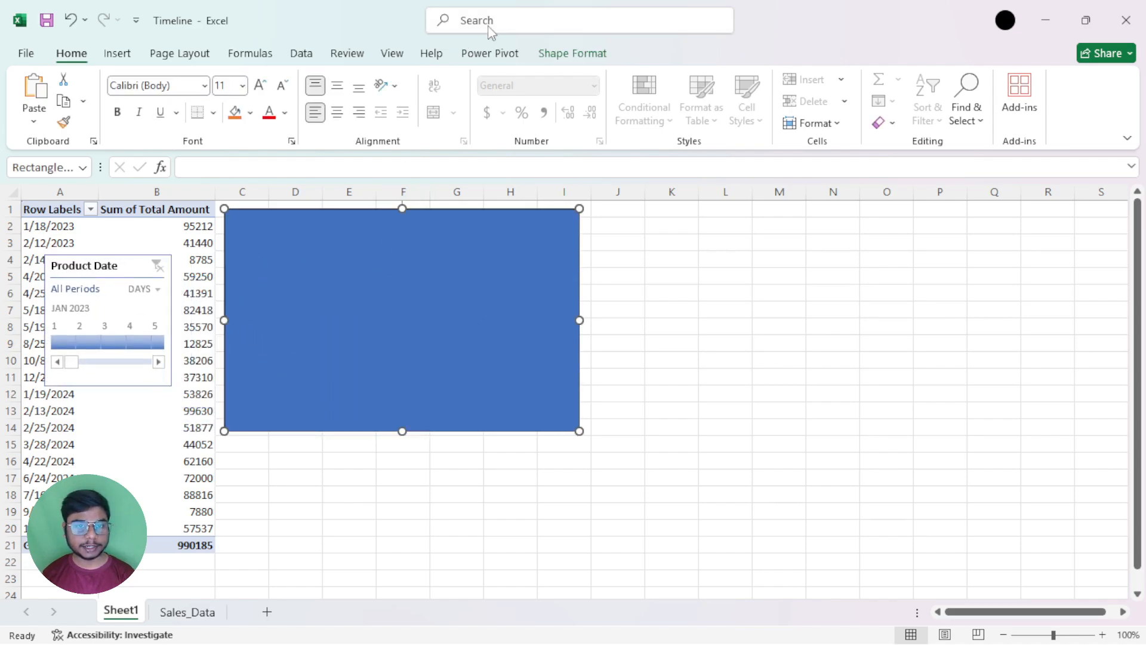
click(572, 54)
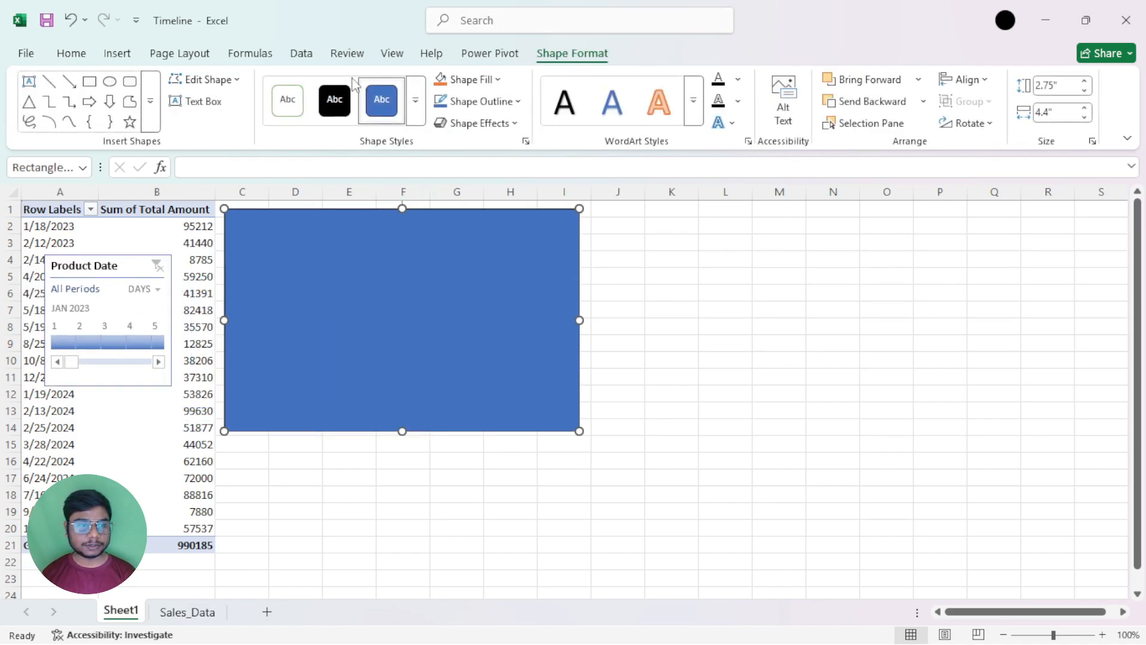
click(416, 100)
click(286, 148)
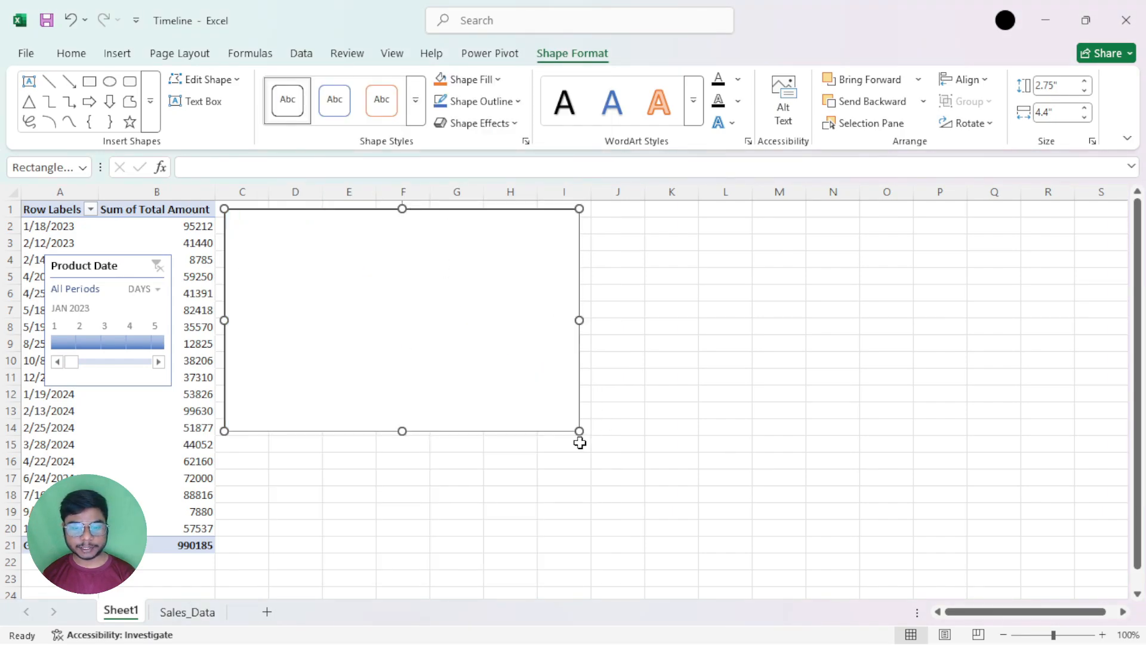
drag(580, 442, 558, 391)
Duplicate the white rectangle three times, and arrange the four rectangles in a two-by-two layout over columns C to O
key(ctrl+d)
key(ctrl+d)
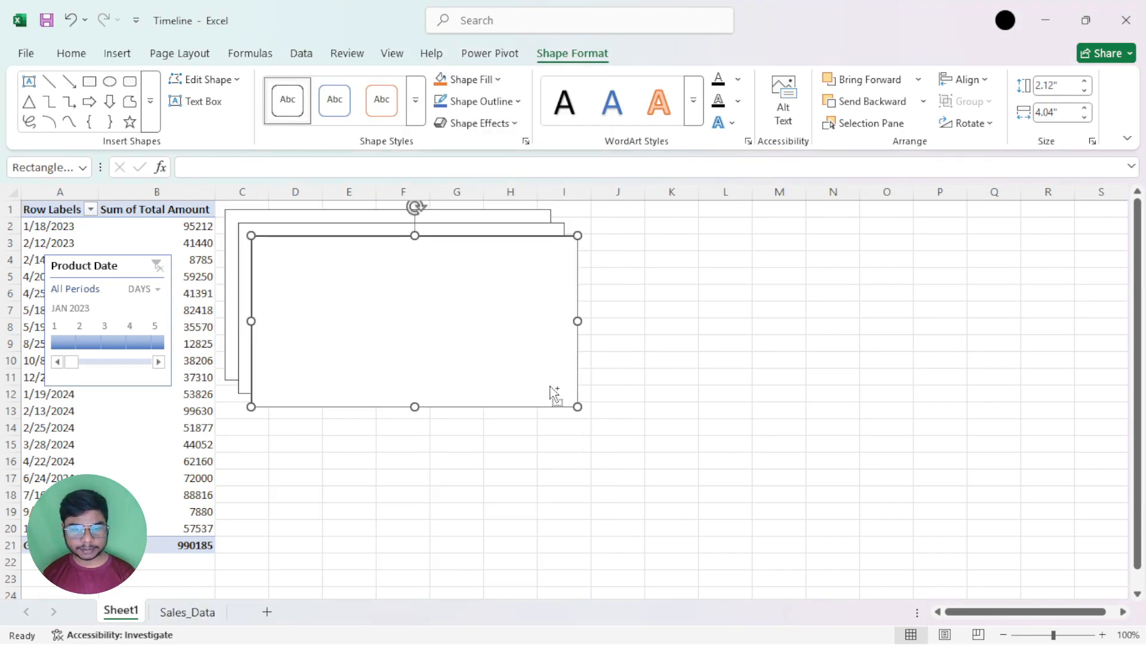
key(ctrl+d)
drag(493, 358, 877, 343)
drag(566, 336, 862, 559)
drag(412, 360, 381, 559)
drag(840, 314, 757, 274)
drag(488, 479, 498, 451)
drag(685, 512, 708, 440)
drag(661, 333, 656, 333)
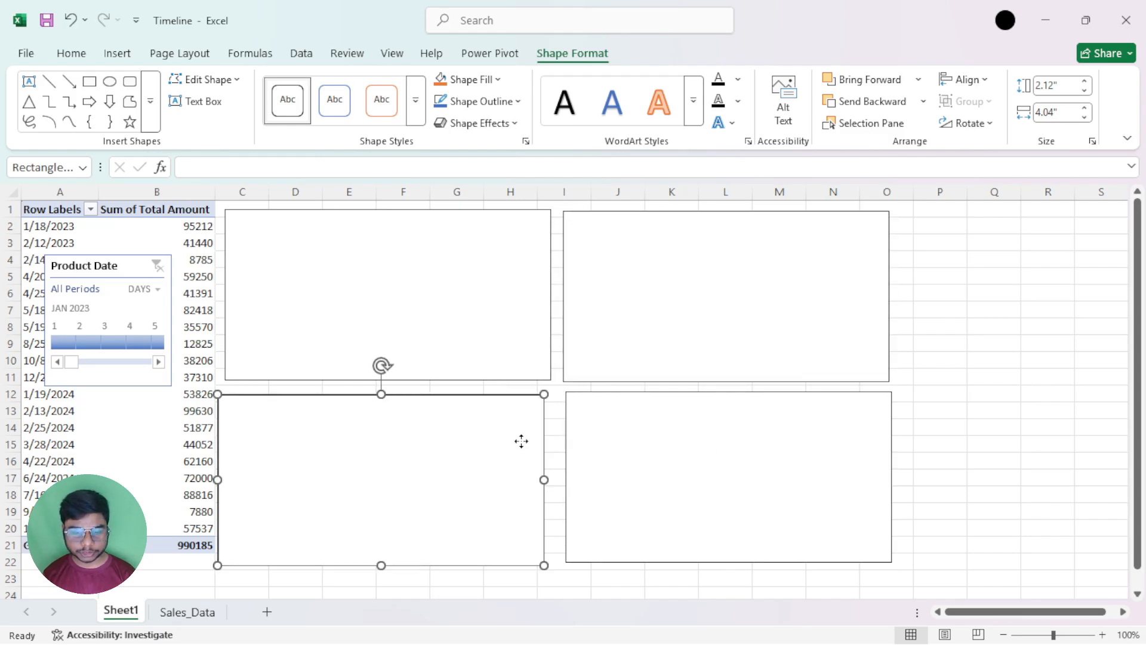
Nudge the four rectangles by hand to line up their edges and even out the gaps between them
drag(522, 440, 523, 435)
click(654, 441)
drag(654, 441, 650, 444)
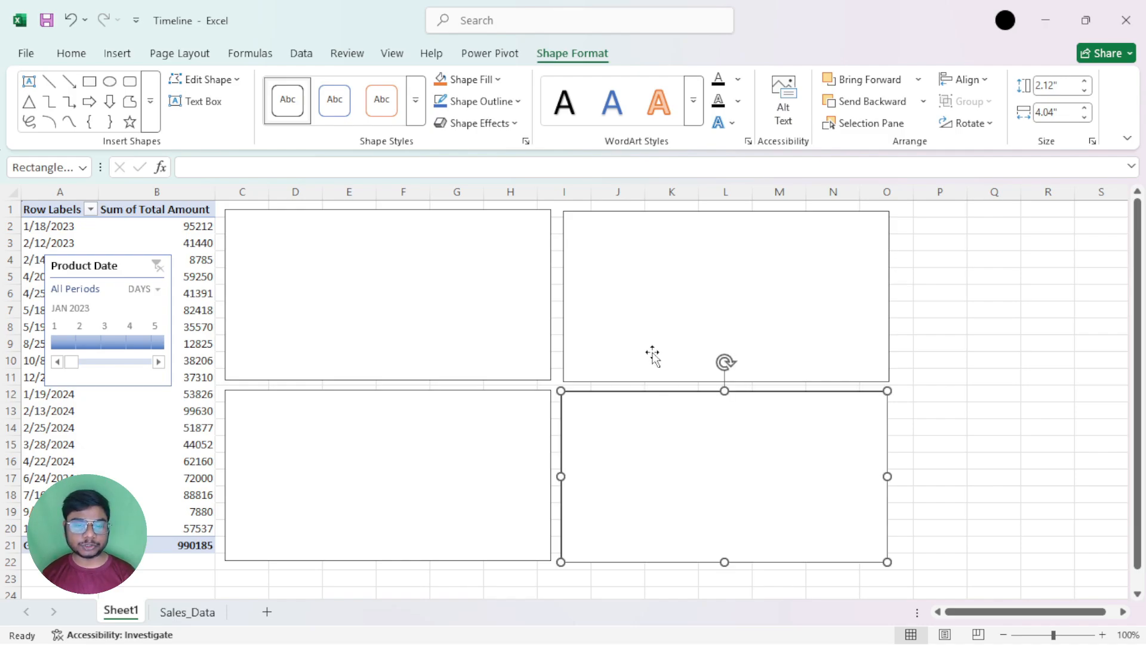
drag(653, 356, 650, 355)
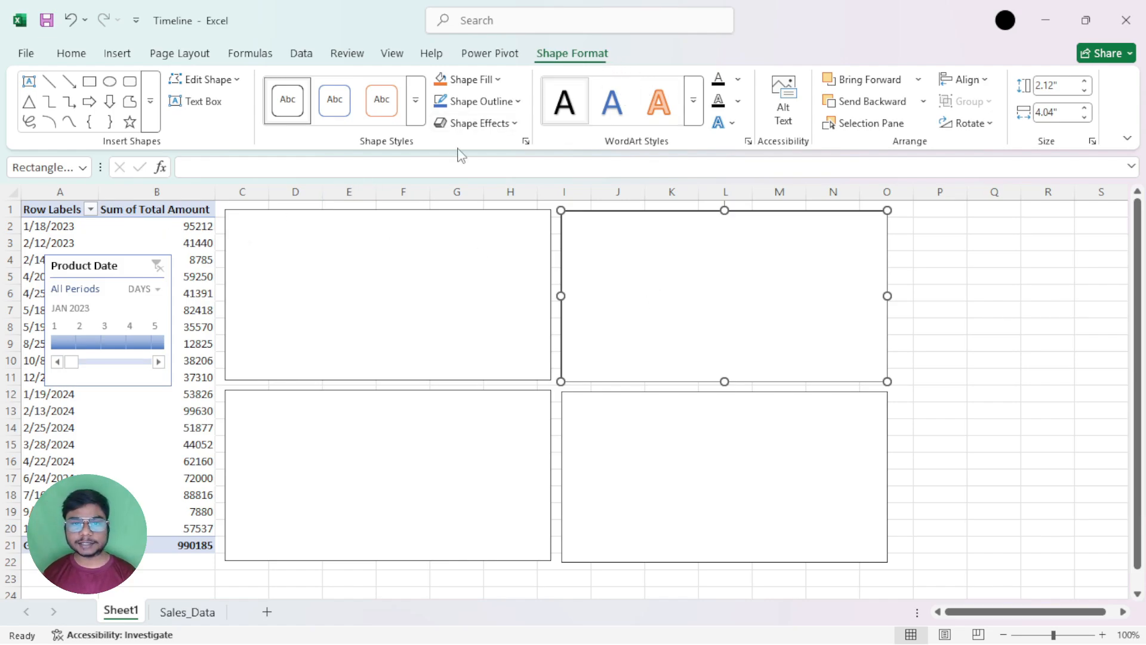
drag(484, 214, 487, 213)
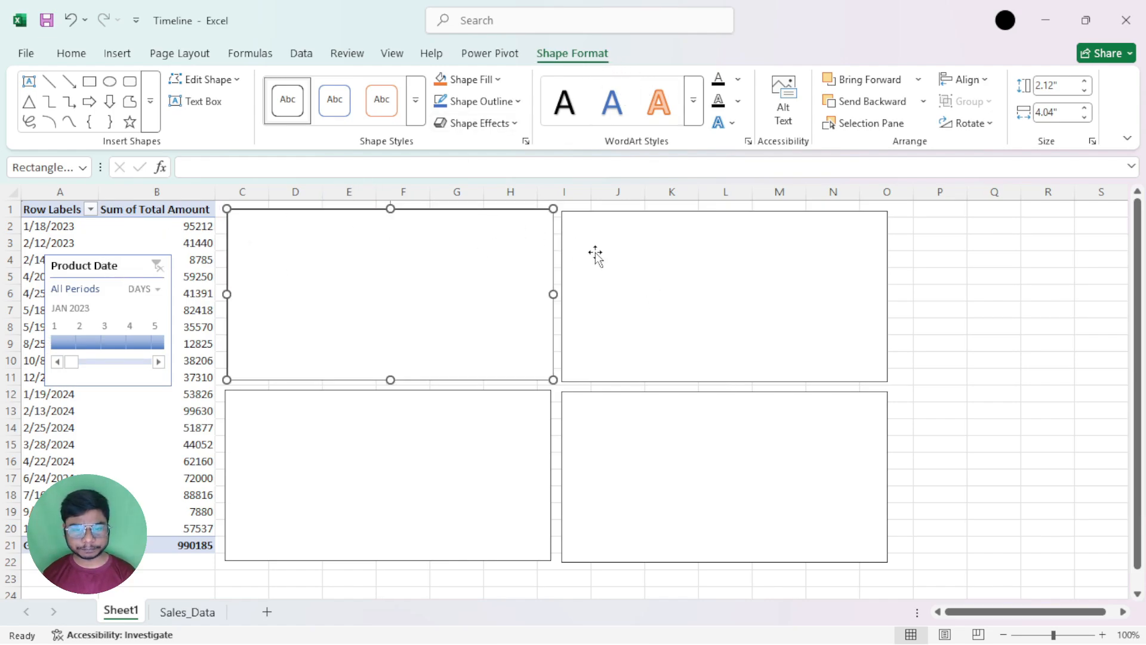
Select all four rectangles, and turn on Snap to Shape in the alignment options
shift+click(622, 271)
shift+click(621, 442)
shift+click(499, 455)
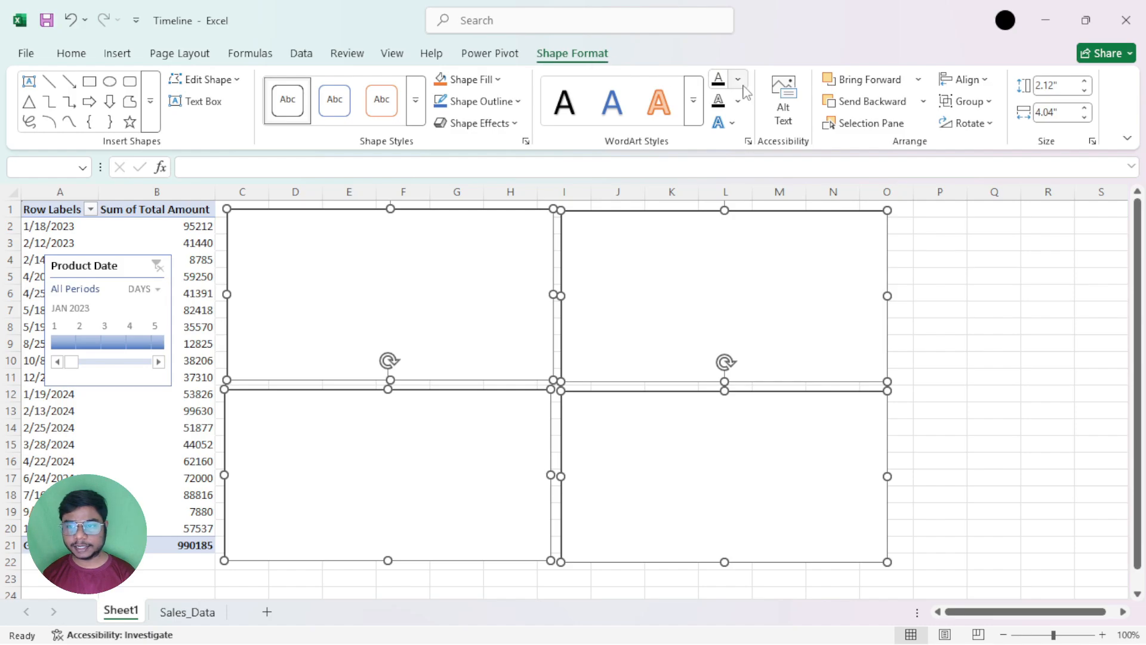
click(962, 79)
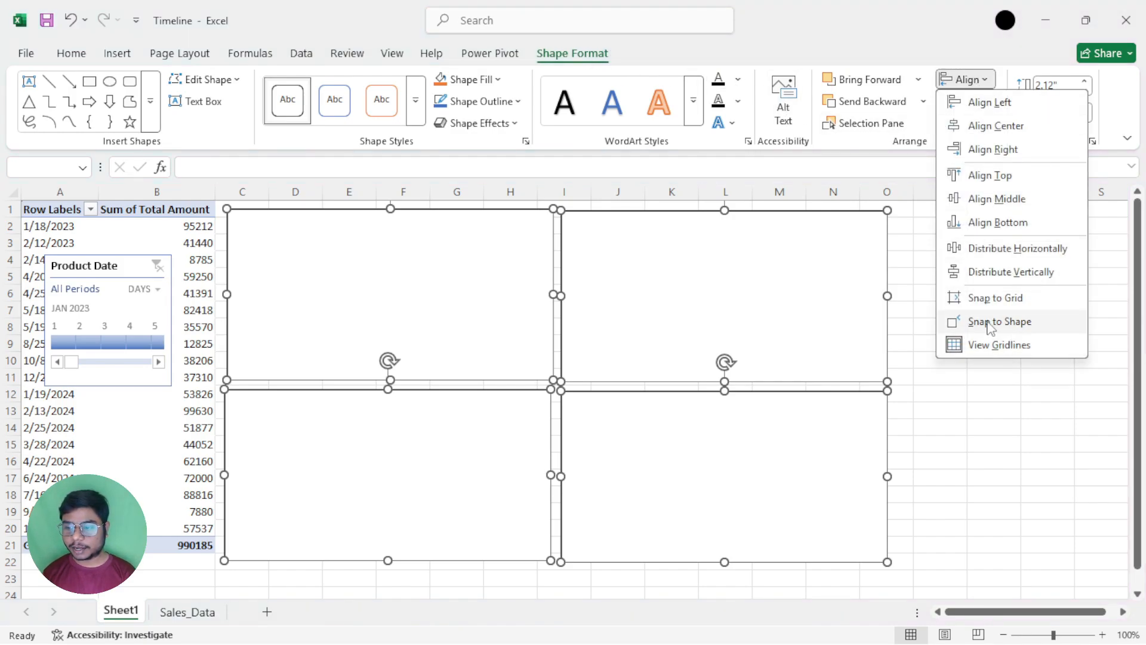
click(988, 325)
click(946, 387)
Reposition the rectangles with snapping so their edges line up in a two-by-two layout with wider gaps
drag(673, 346, 724, 322)
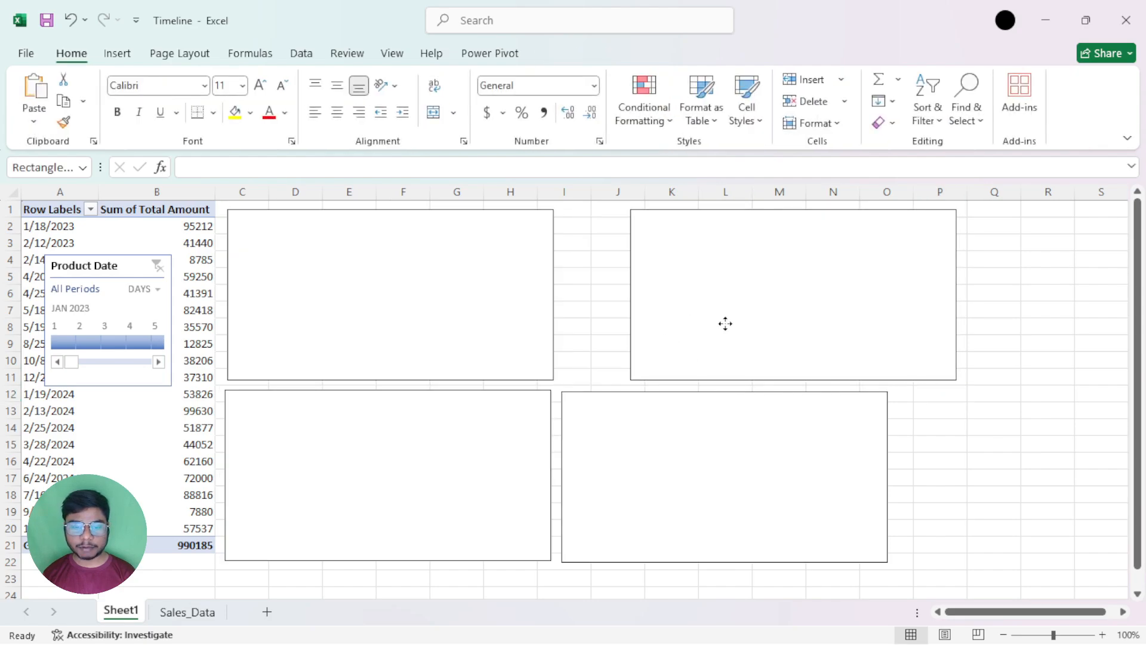
drag(676, 427, 745, 452)
drag(493, 465, 496, 514)
drag(778, 299, 721, 298)
mouse_move(493, 464)
mouse_down()
mouse_move(496, 440)
mouse_move(495, 450)
mouse_up()
drag(698, 486, 656, 486)
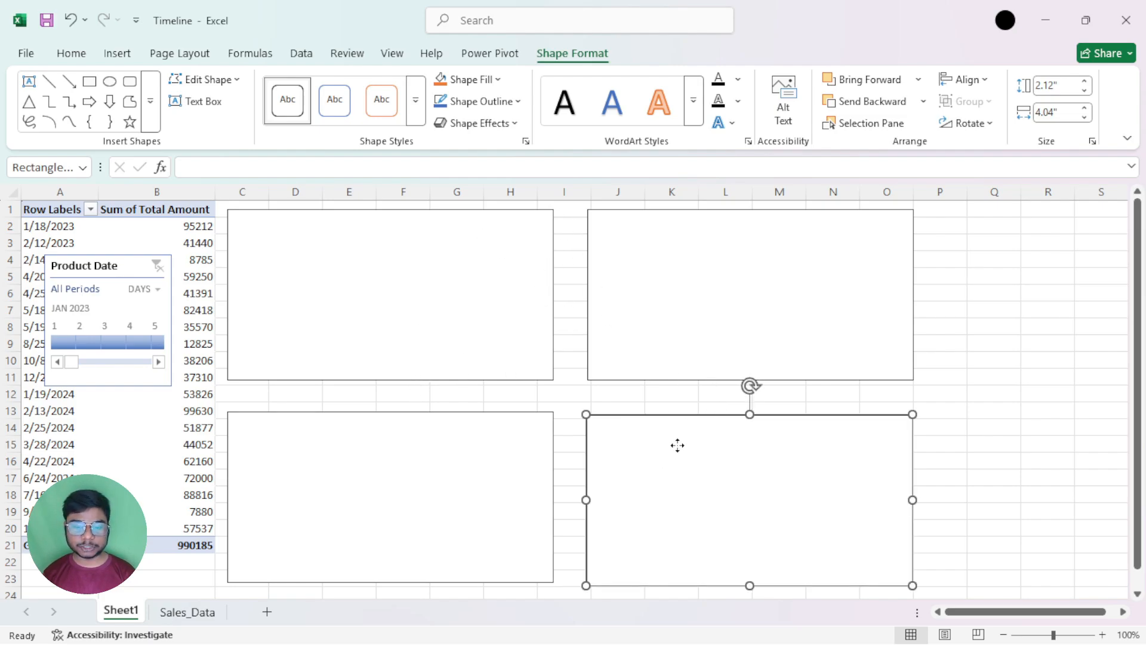
click(514, 459)
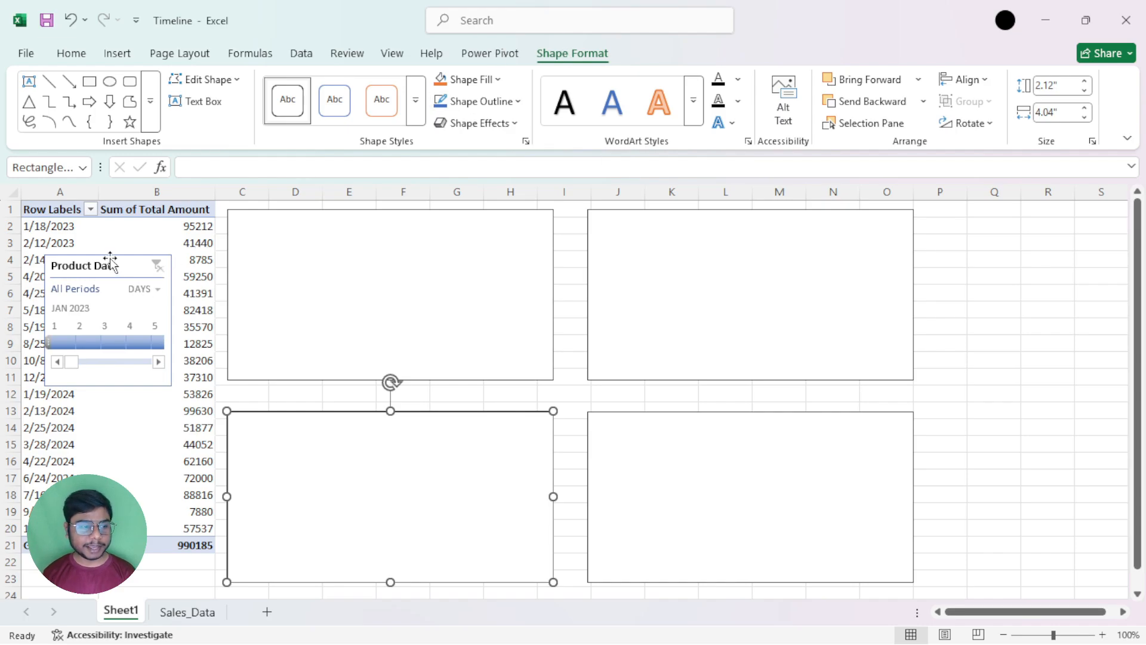
Move the Date timeline onto the rectangle layout, and delete all four rectangles
drag(111, 263, 428, 298)
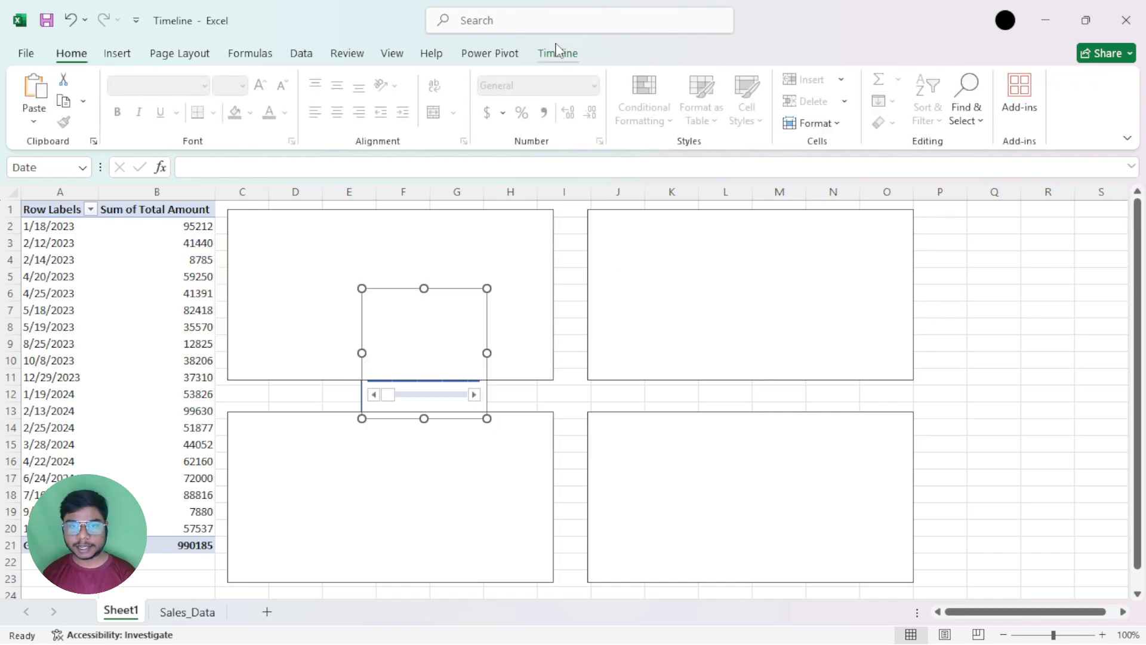
click(555, 52)
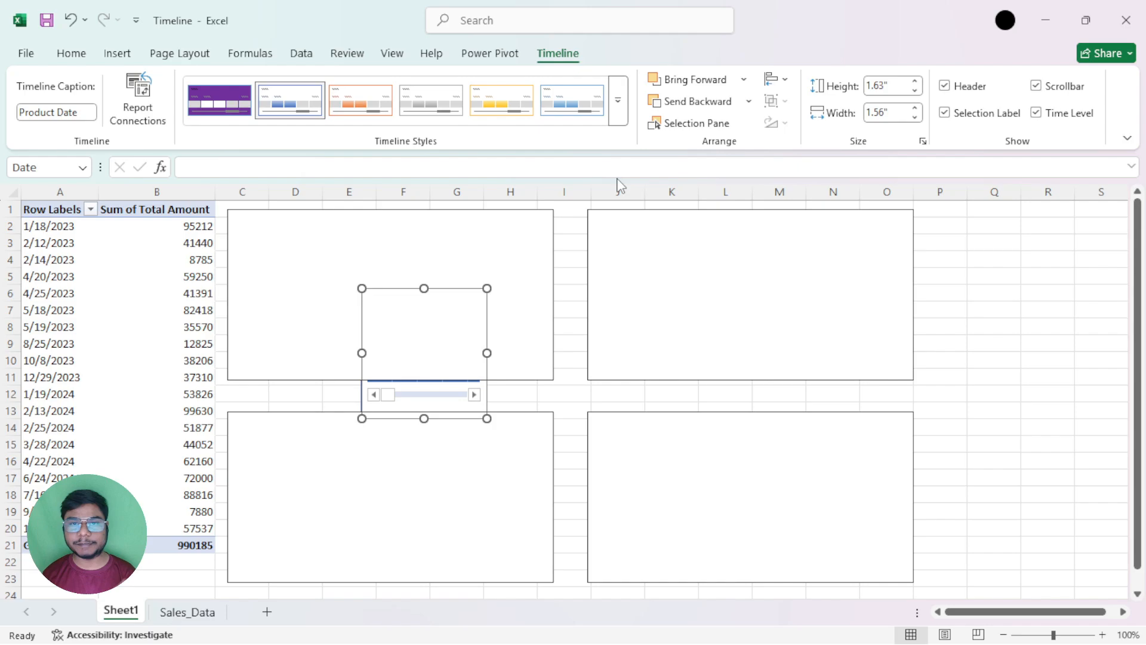
drag(384, 299, 700, 416)
key(Delete)
click(716, 325)
key(Delete)
click(682, 440)
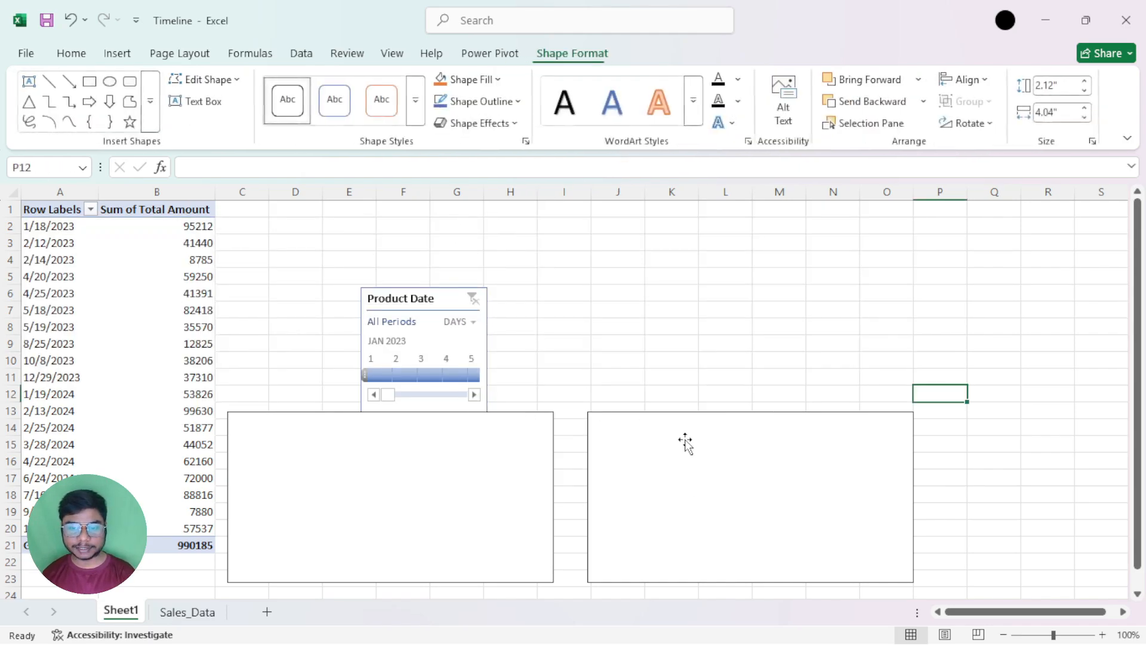
key(Delete)
click(417, 499)
key(Delete)
Move the Date timeline up to row 1, and resize it to span about columns E to L and rows 1 to 8
click(447, 353)
drag(428, 299, 425, 215)
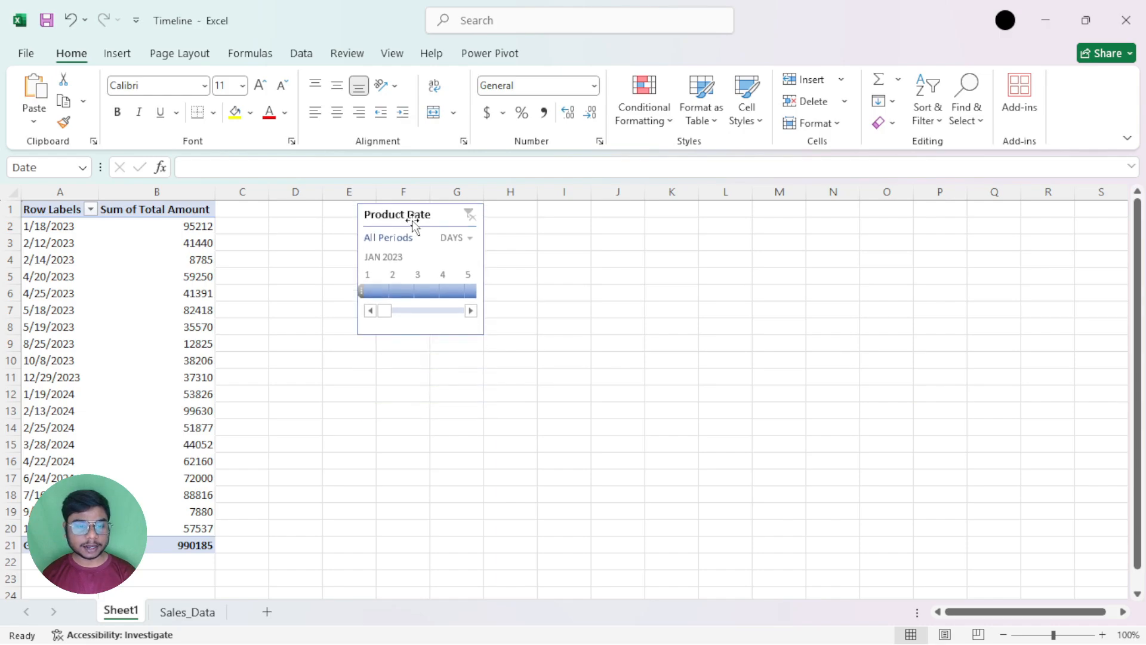
drag(483, 334, 752, 368)
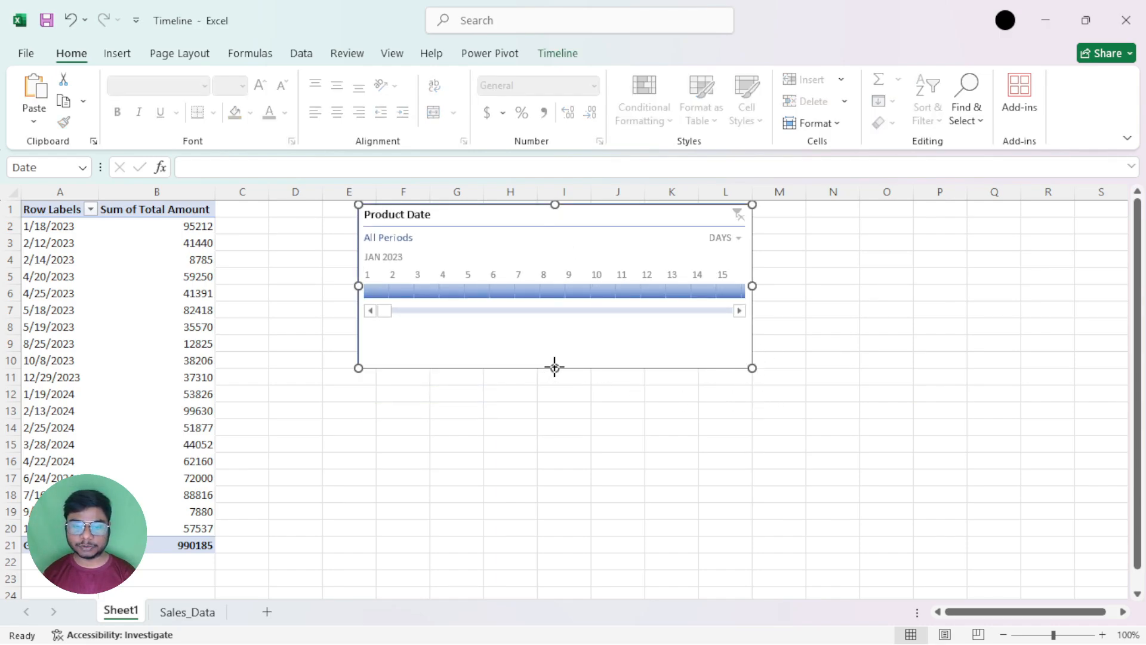
drag(554, 368, 555, 334)
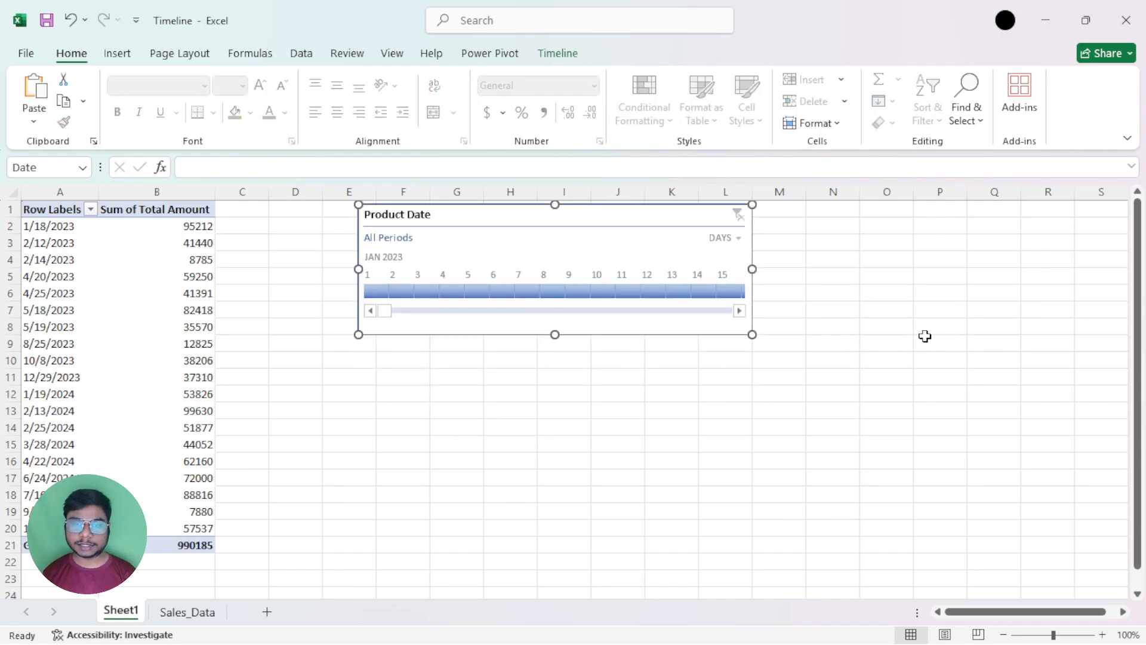